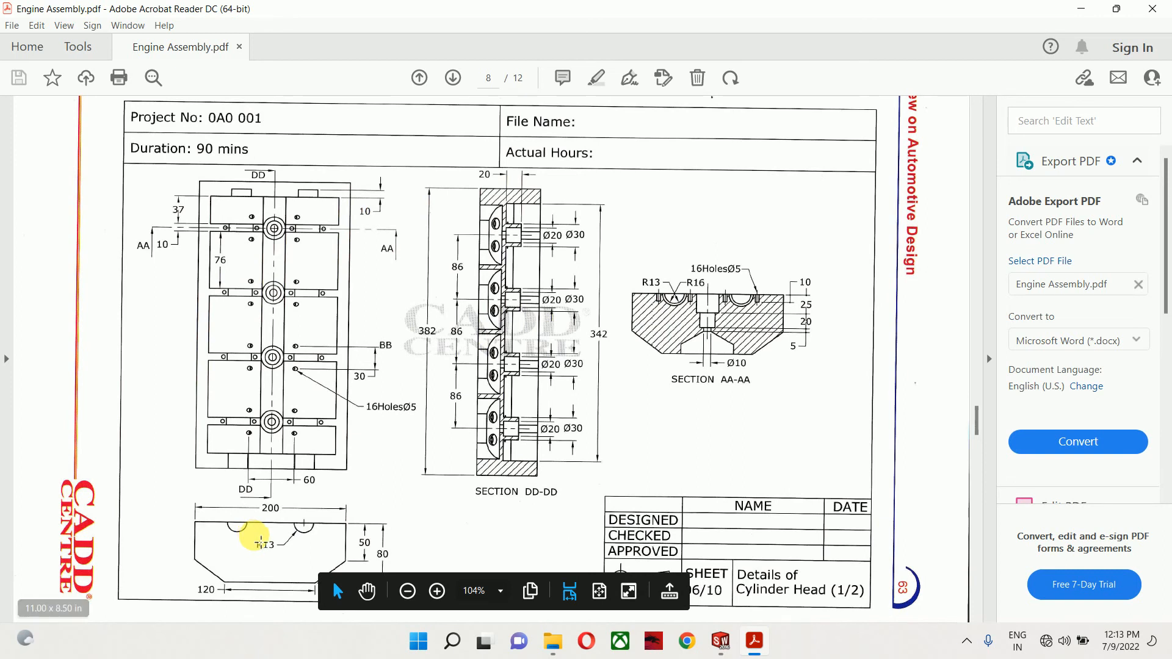
Switch to SOLIDWORKS and create a new part document
key("super+Tab")
key("alt+Tab")
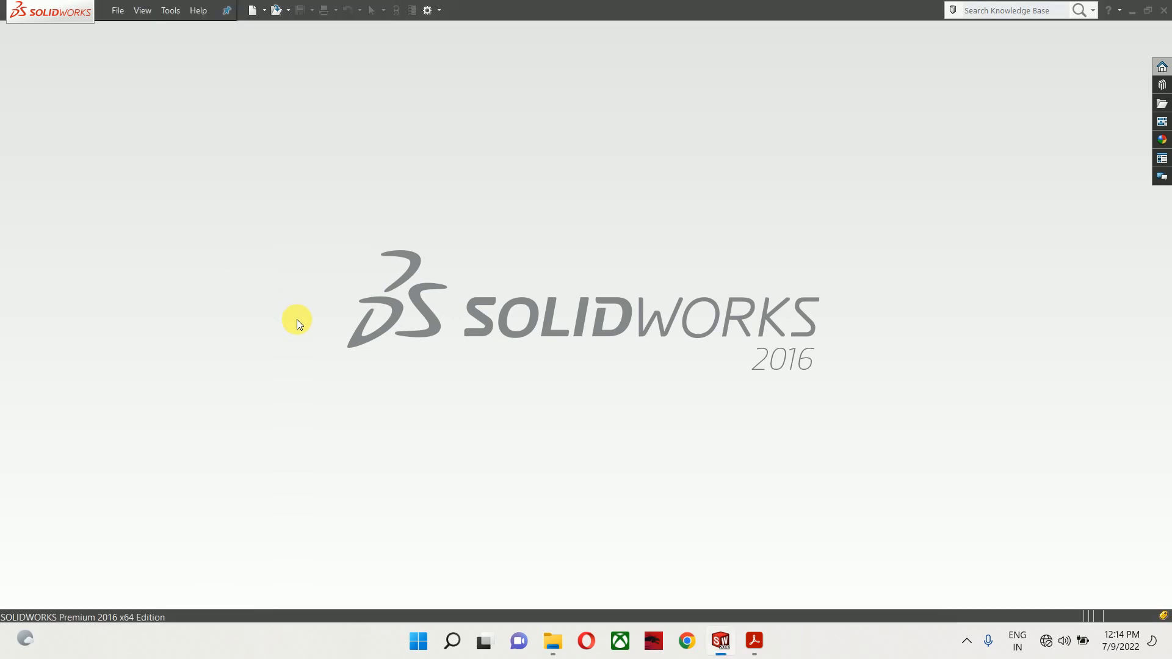
left_click(112, 20)
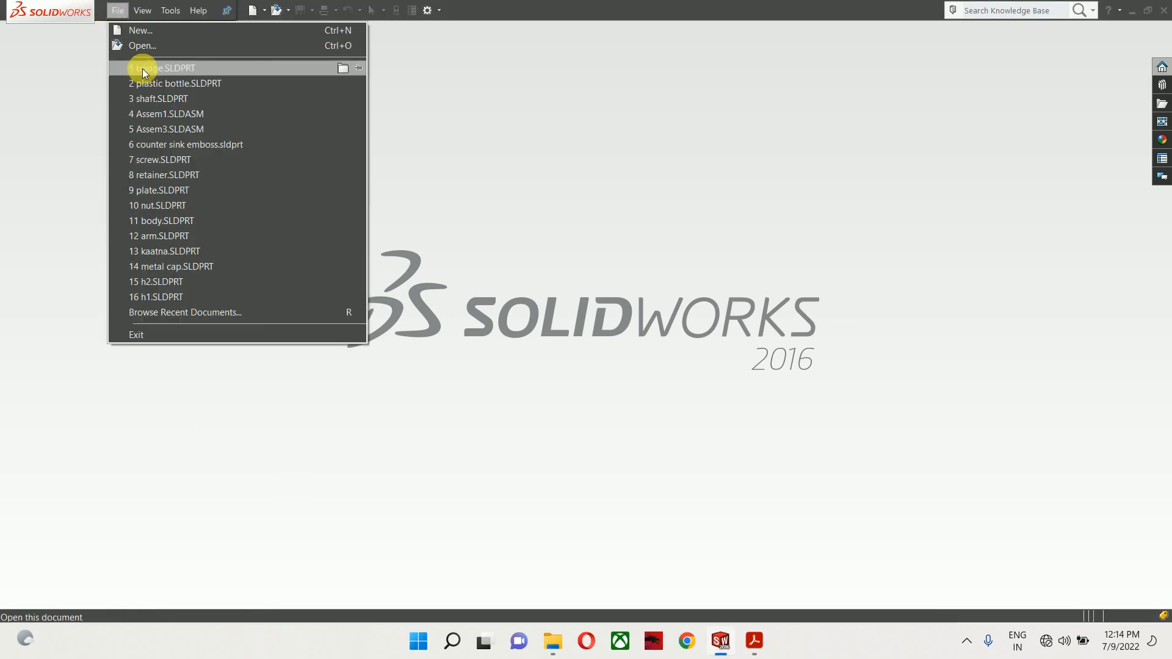
left_click(136, 34)
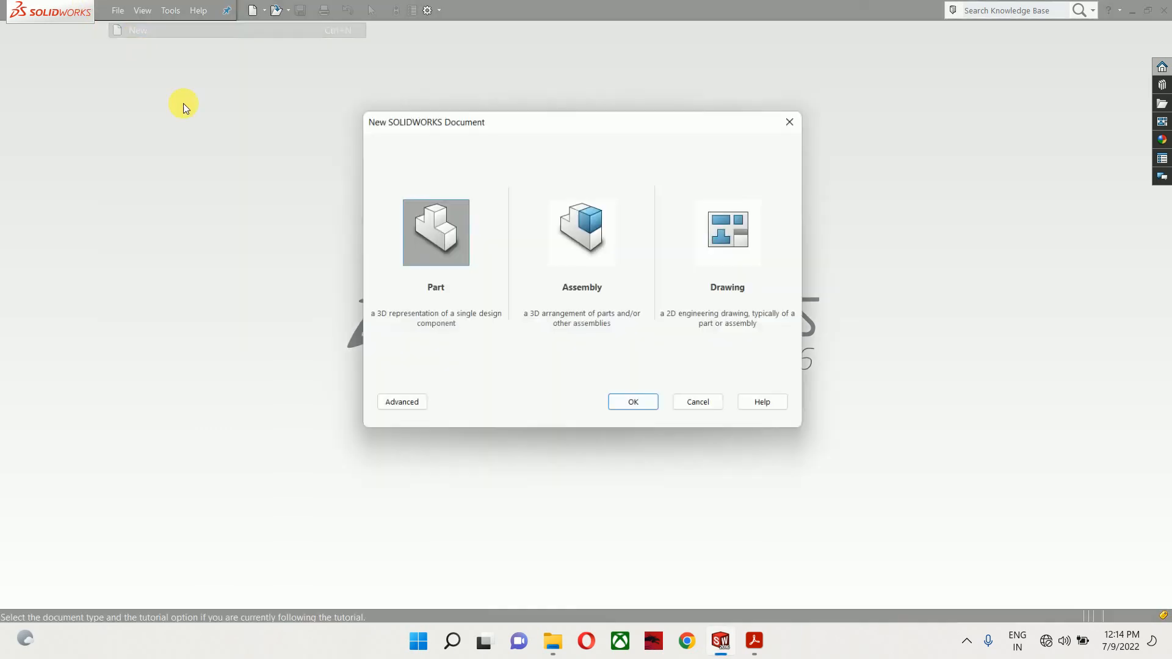
left_click(641, 403)
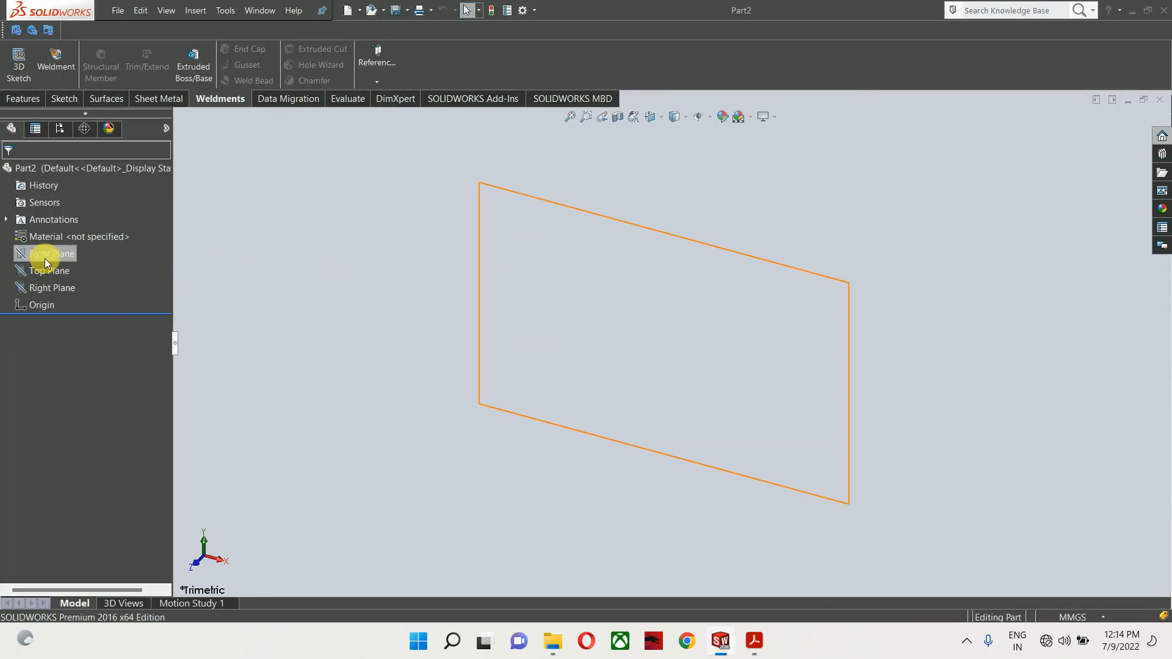
On the Front Plane, sketch a closed half profile from the origin, about 65 mm wide and 31 mm high, with a sloped lower outer corner
left_click(45, 253)
left_click(58, 239)
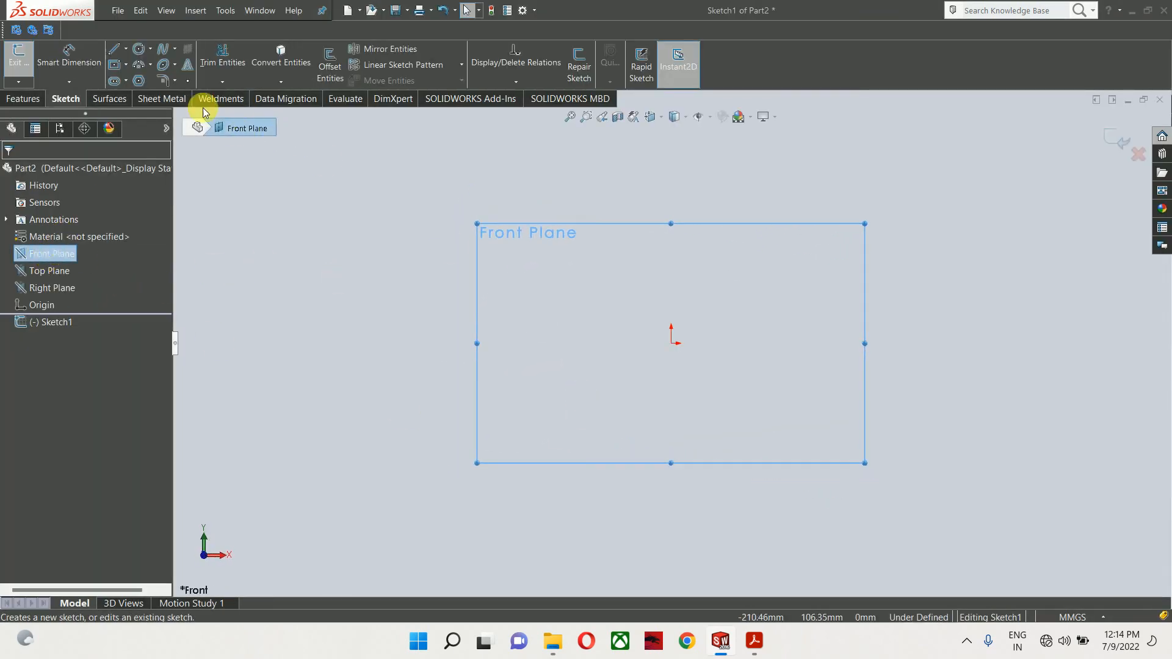
left_click(118, 50)
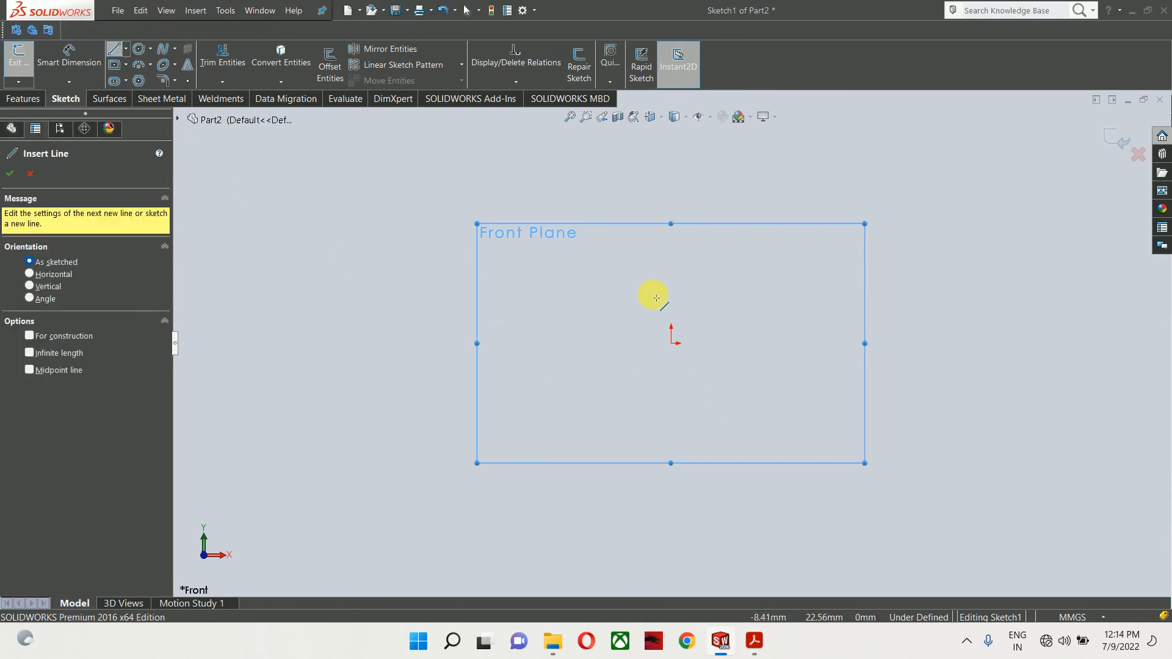
left_click(672, 344)
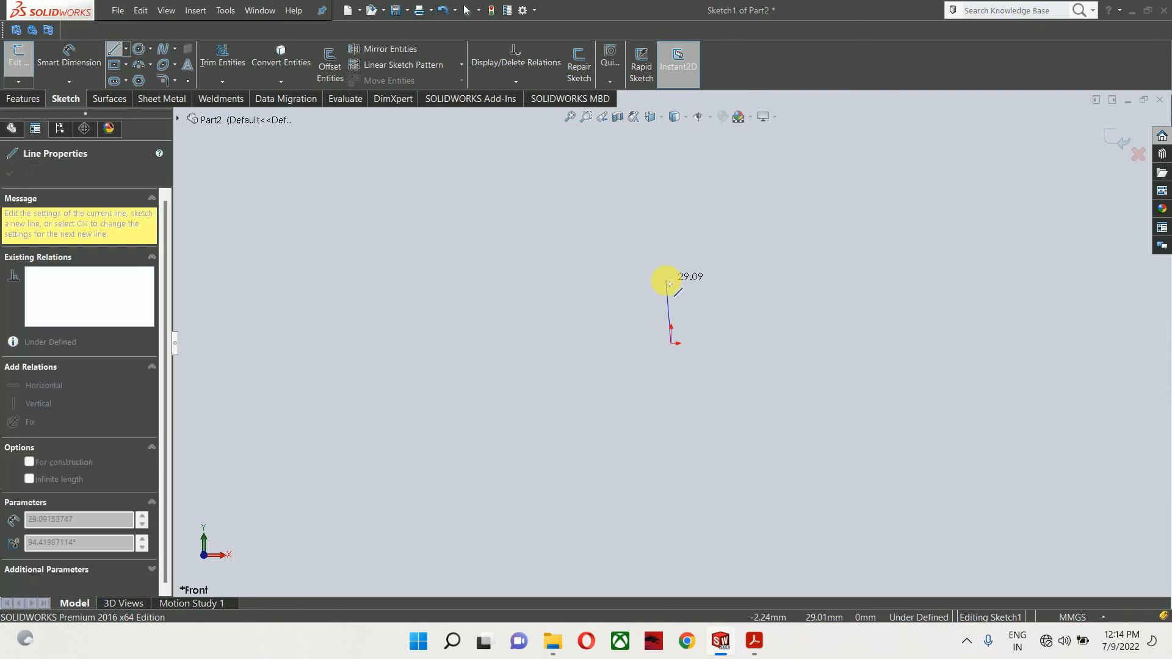
left_click(671, 278)
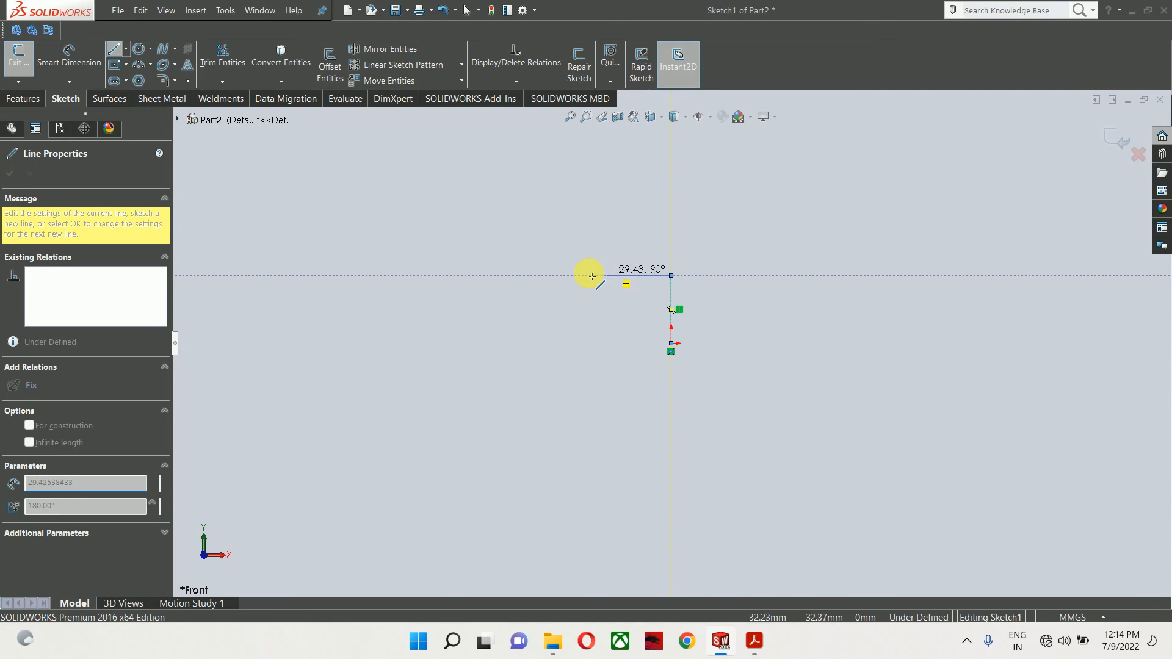
double_click(531, 276)
left_click(530, 310)
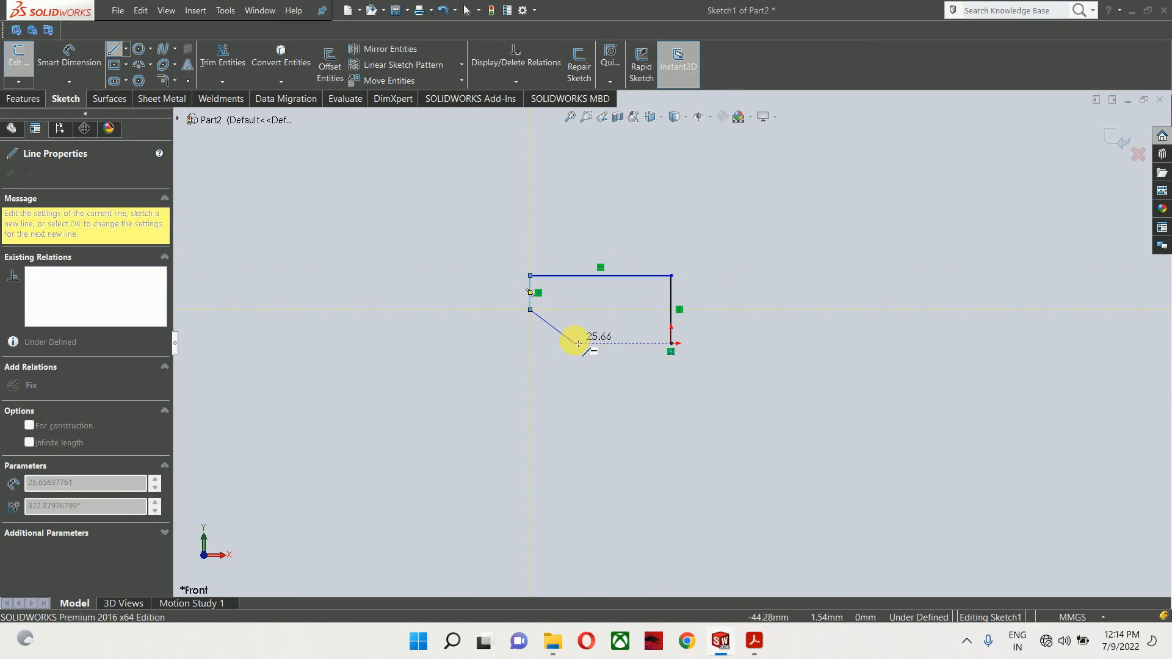
left_click(575, 343)
left_click(671, 343)
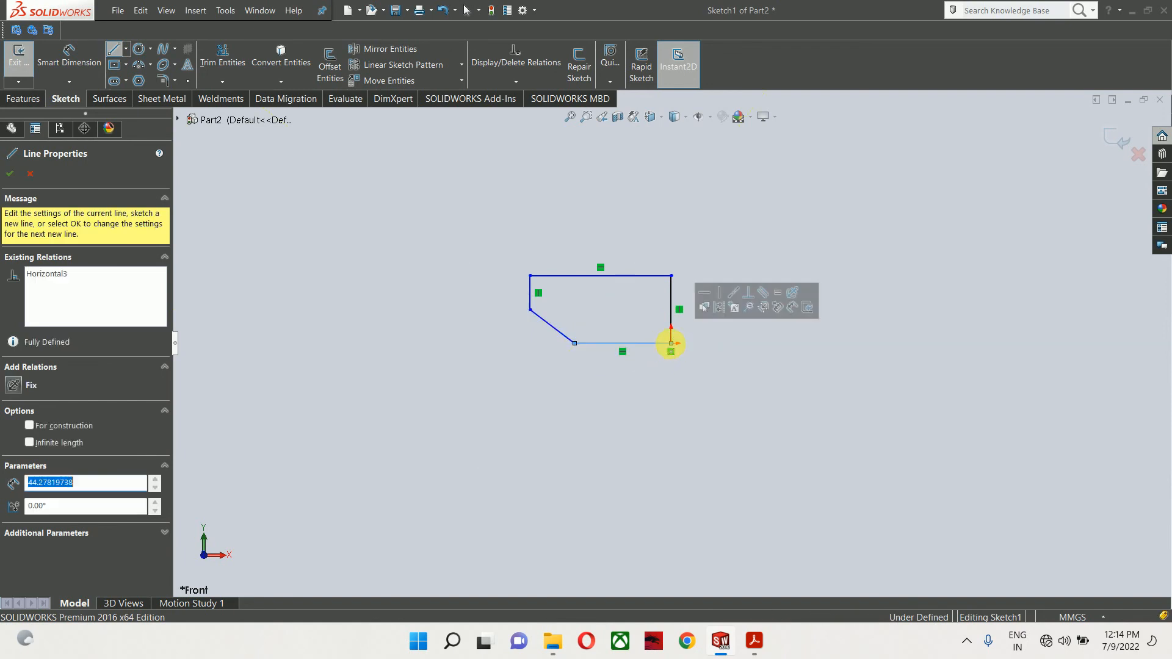
key("Escape")
Make the vertical line through the origin a construction centerline and mirror the half profile about it
left_click(675, 317)
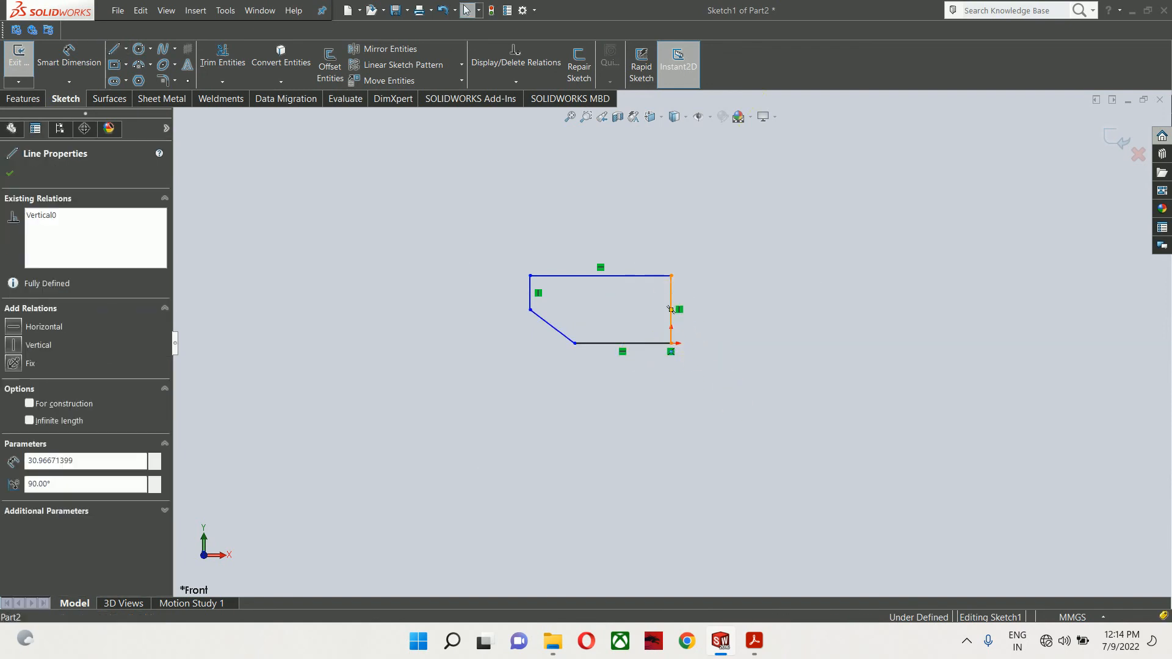
left_click(715, 247)
left_click_drag(714, 243, 393, 418)
left_click(387, 55)
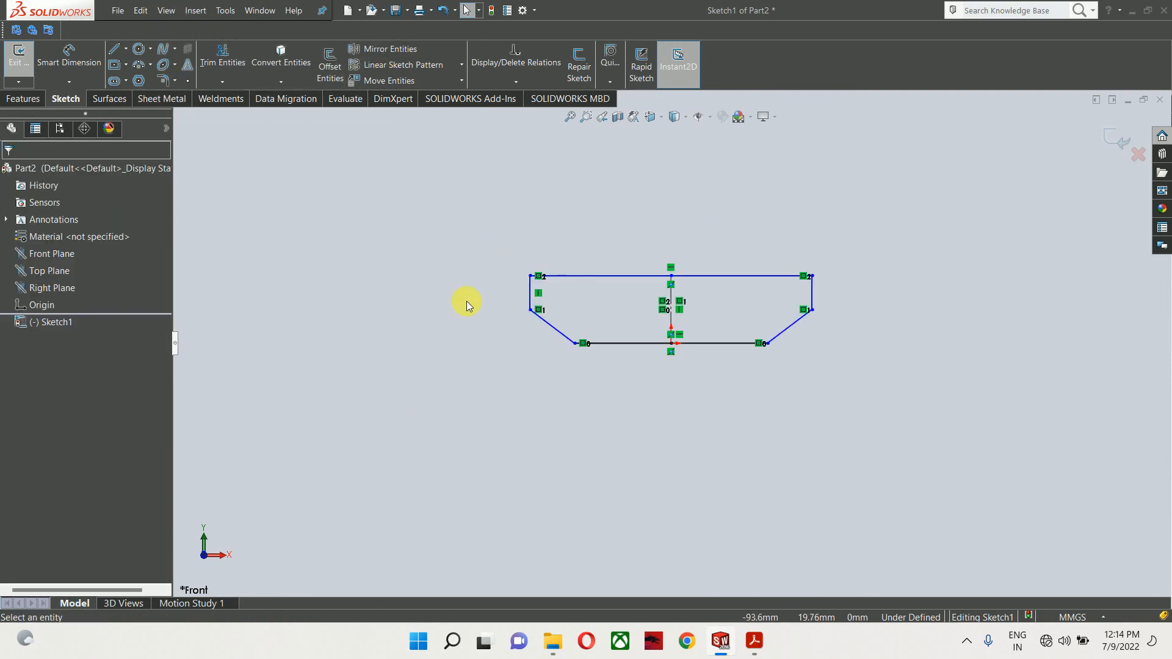
Check the cylinder head drawing in Acrobat Reader and dimension the profile's top edge at 200 mm in SOLIDWORKS
right_click_drag(657, 502, 627, 222)
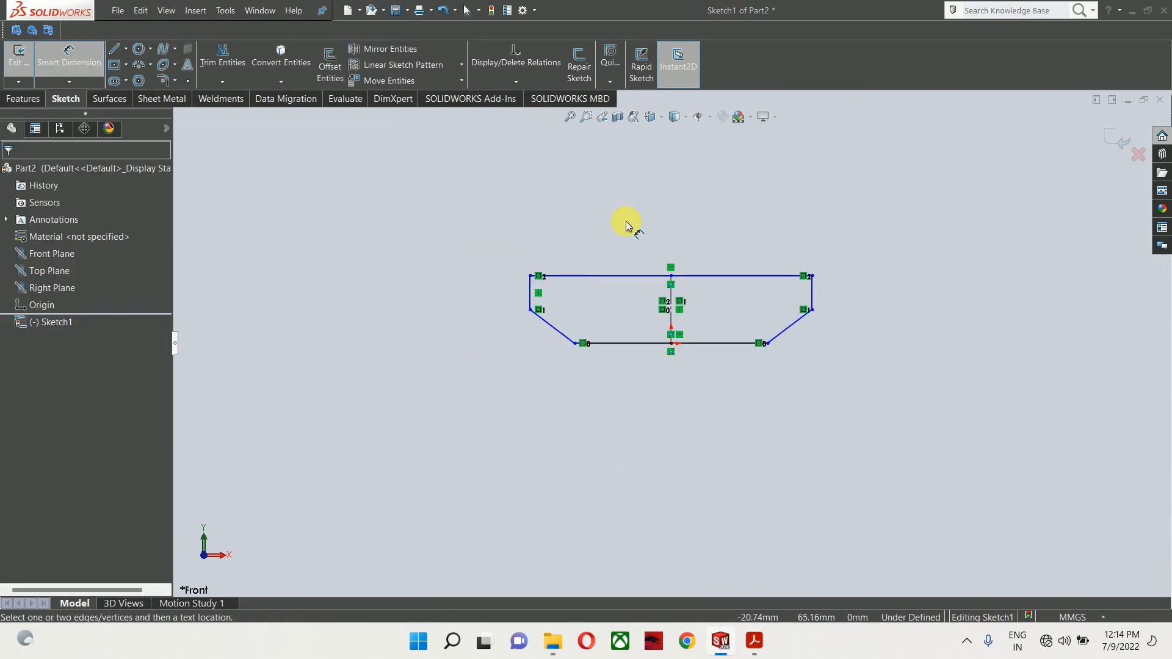
left_click(637, 284)
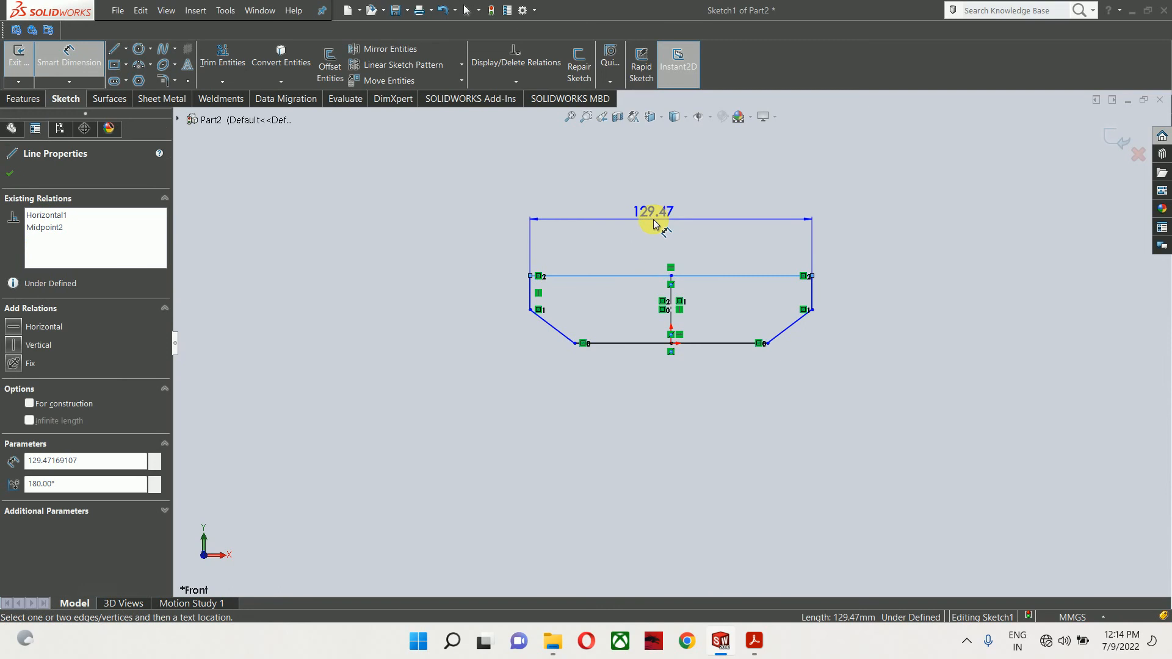
left_click(755, 641)
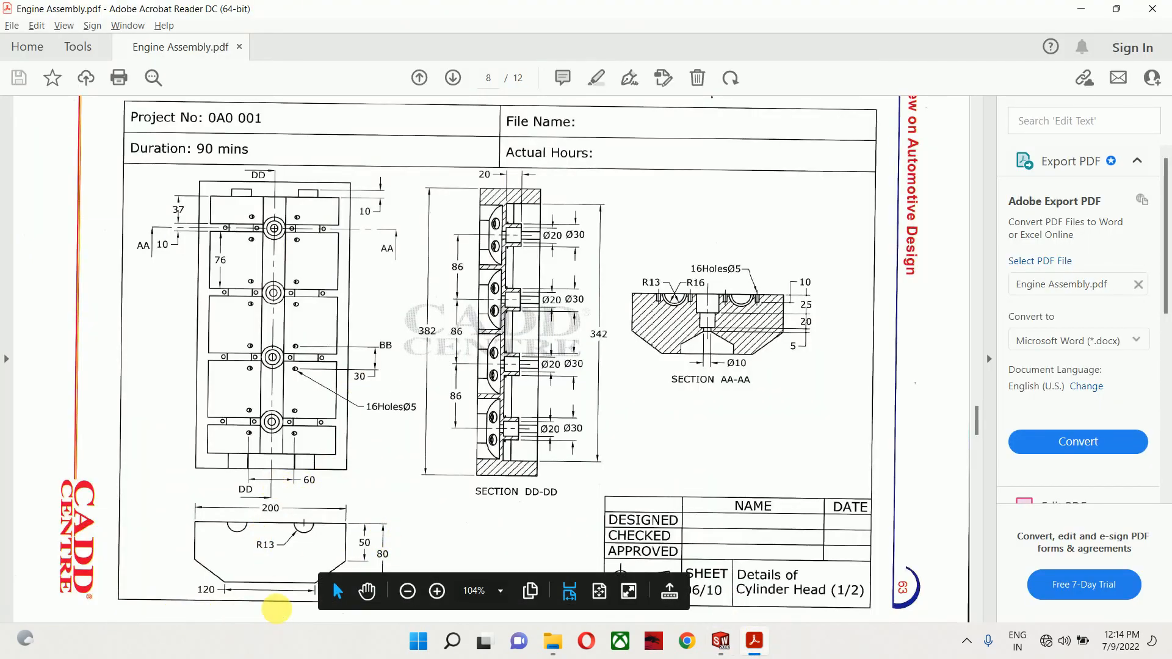
key("alt+Tab")
left_click(668, 243)
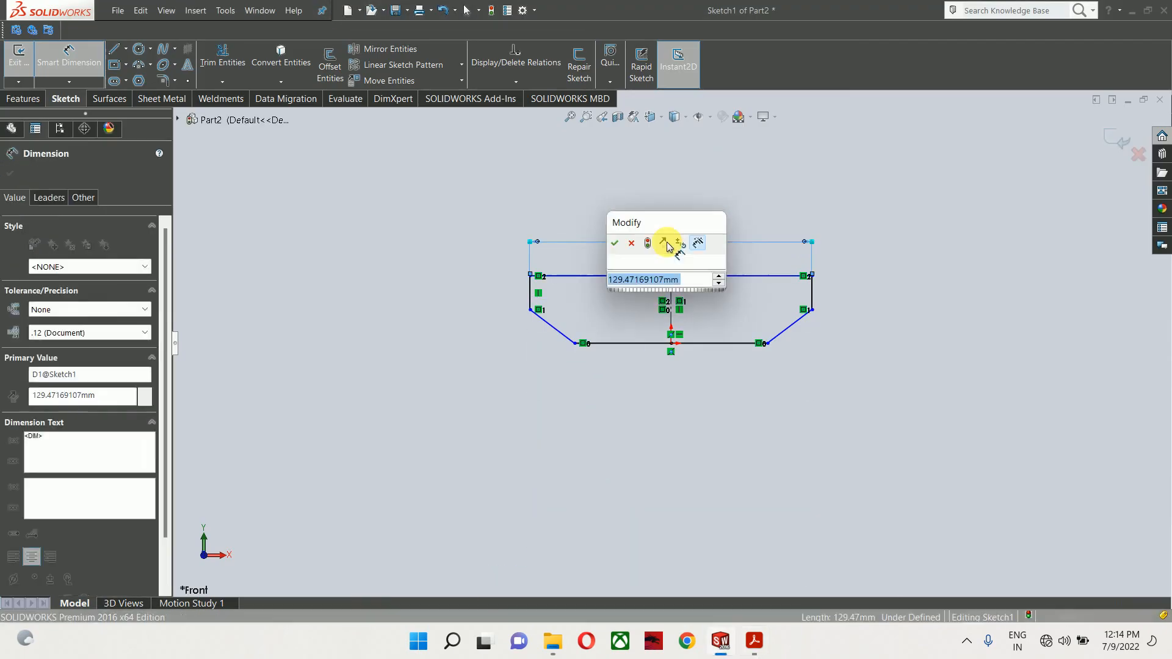
type("200")
key("Return")
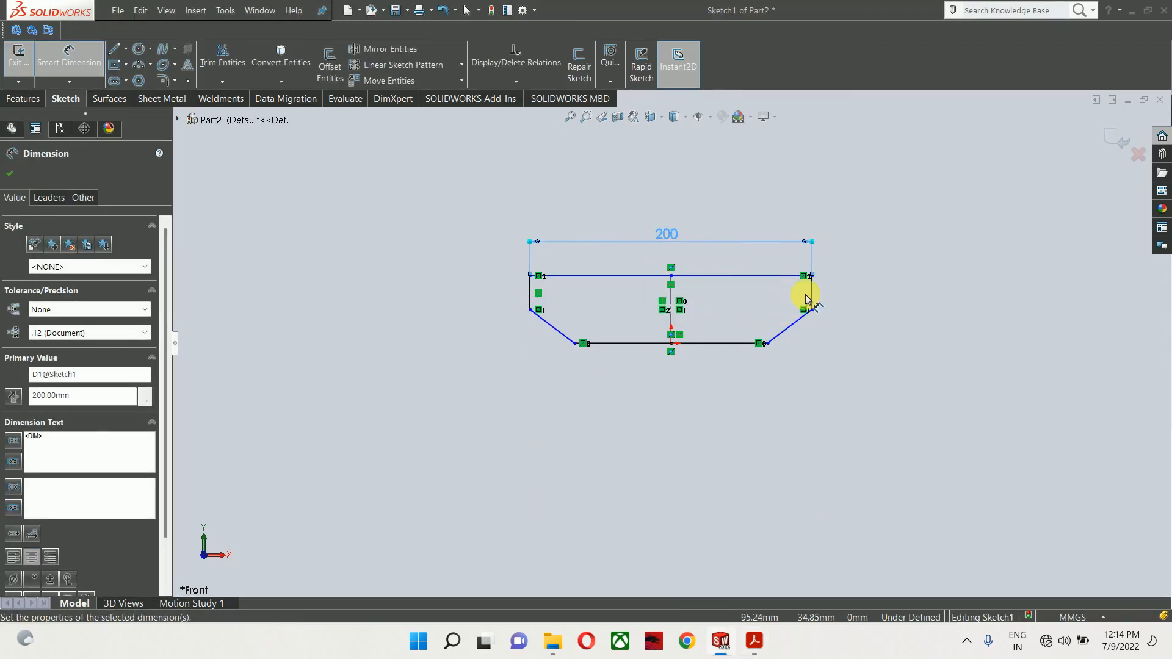
Dimension the profile's overall height at 80 mm and its vertical side edge at 50 mm
left_click(671, 298)
left_click(432, 303)
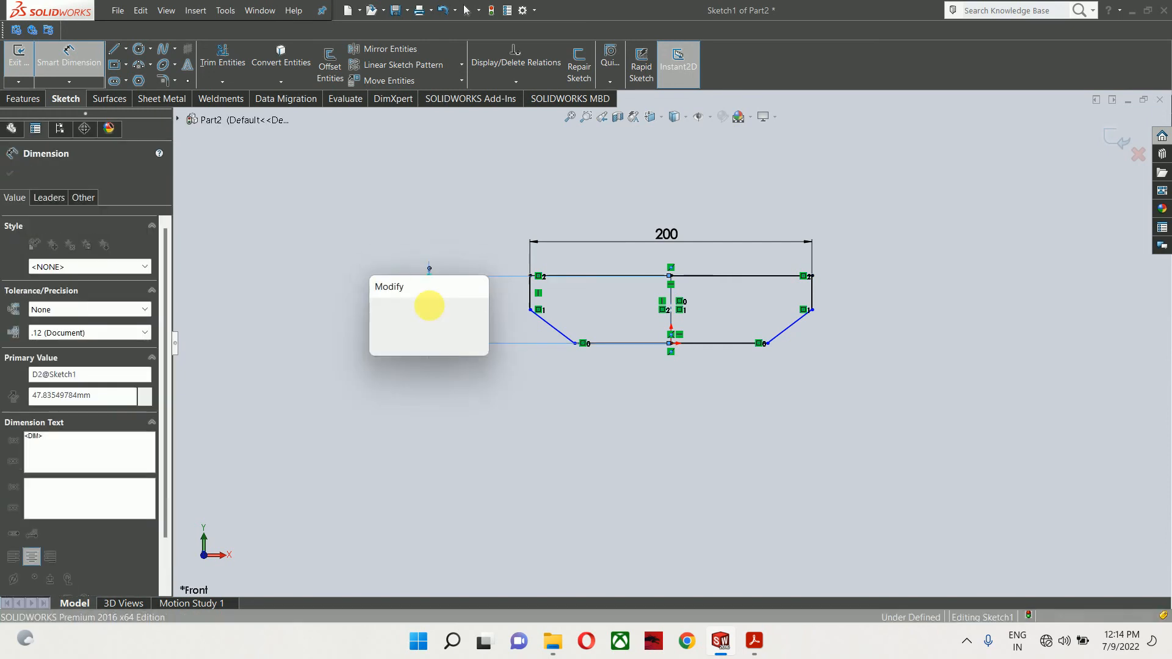
key("Return")
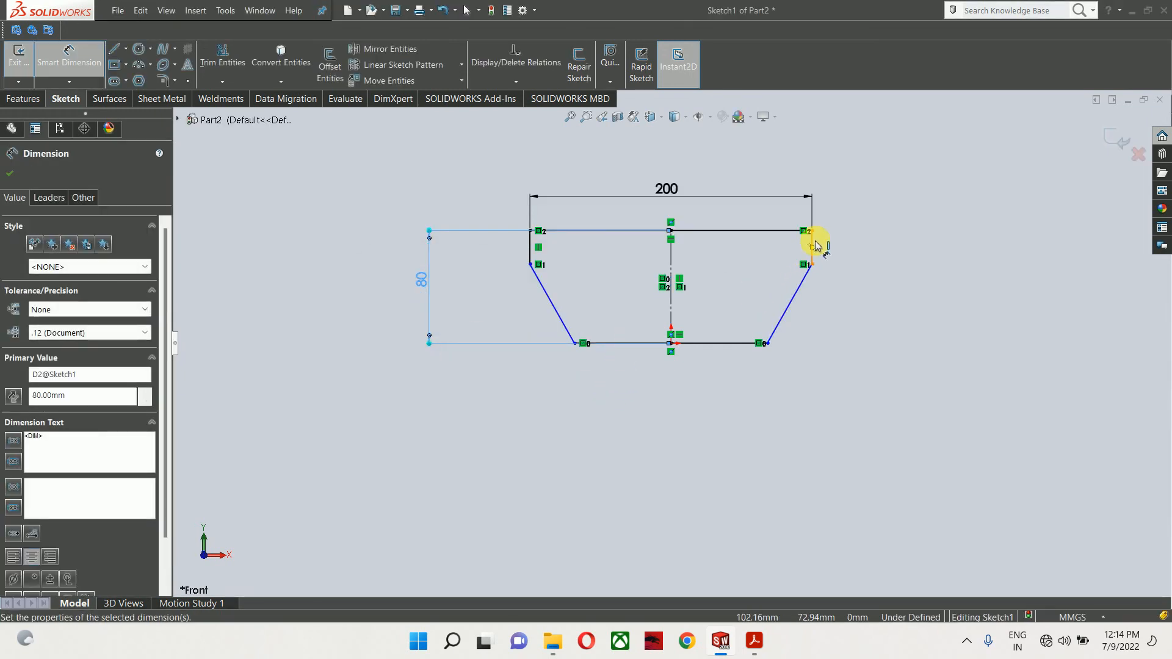
left_click(817, 246)
left_click(863, 261)
key("Return")
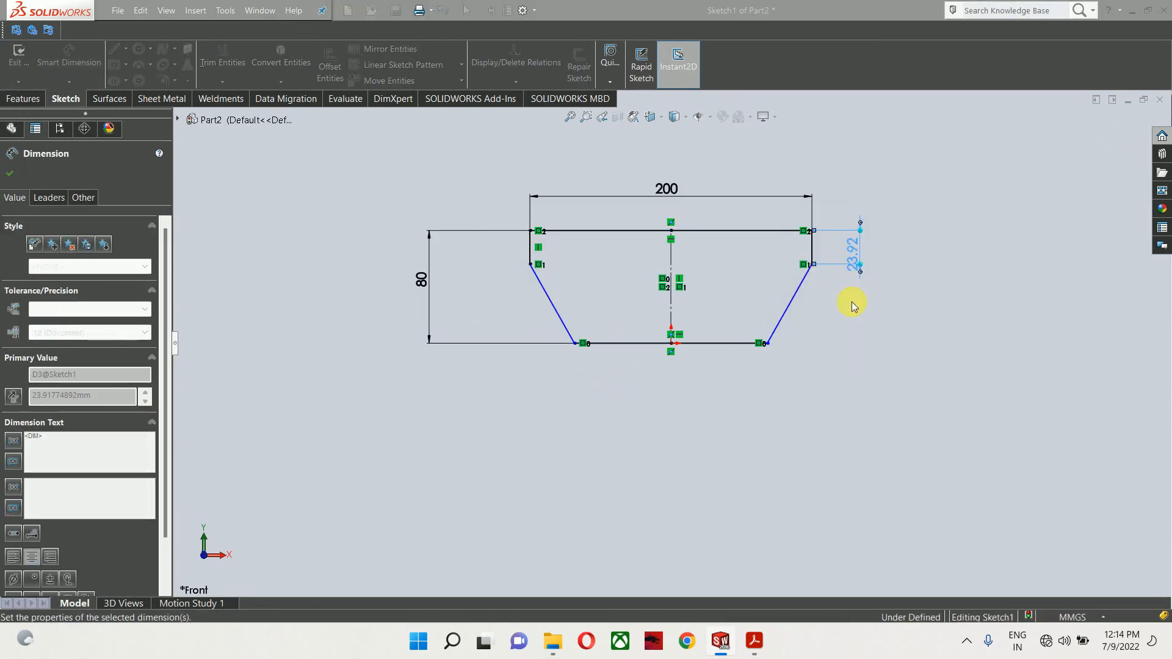
Dimension the profile's bottom edge at 120 mm and exit the sketch
left_click(713, 349)
left_click(696, 383)
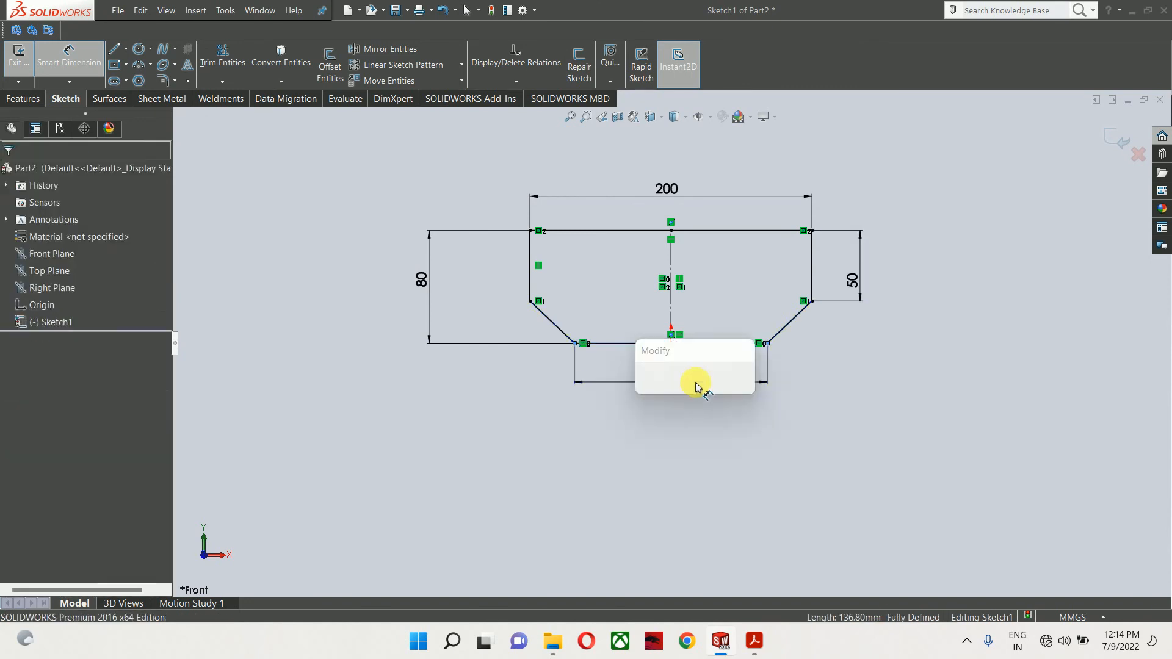
key("Return")
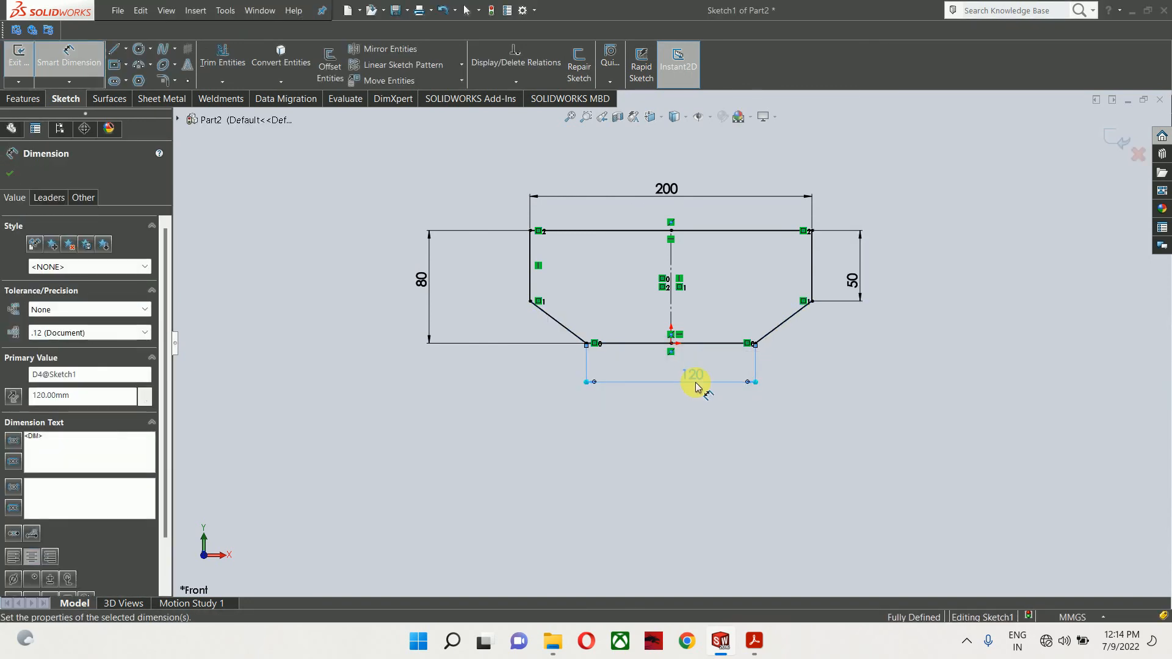
key("Escape")
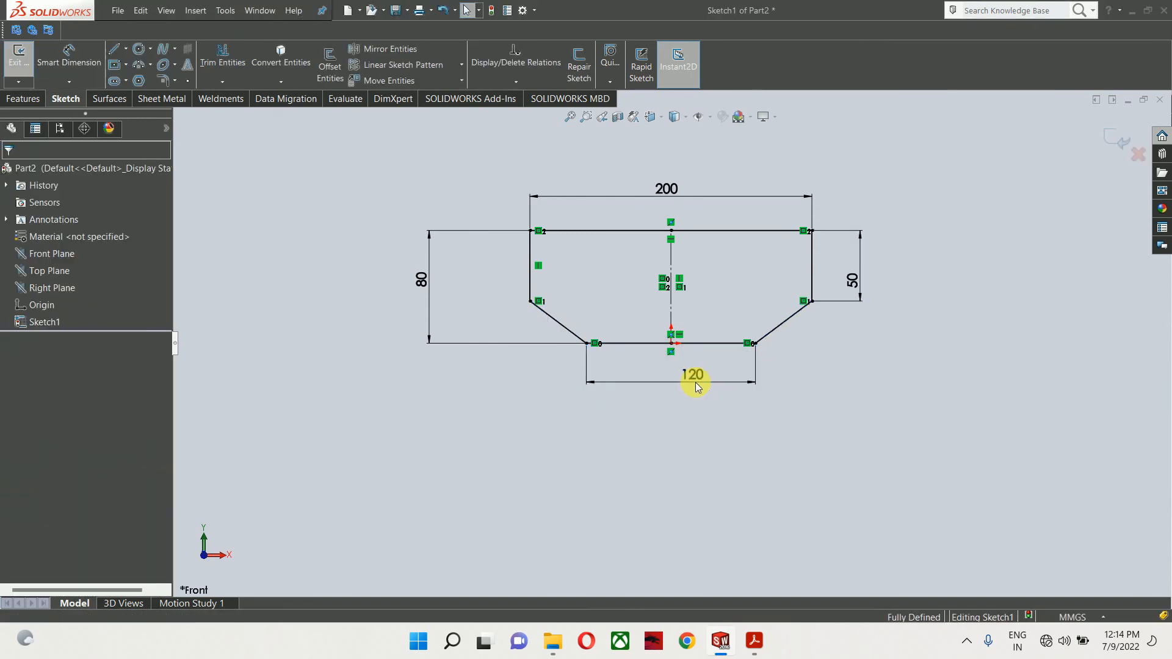
left_click(1107, 135)
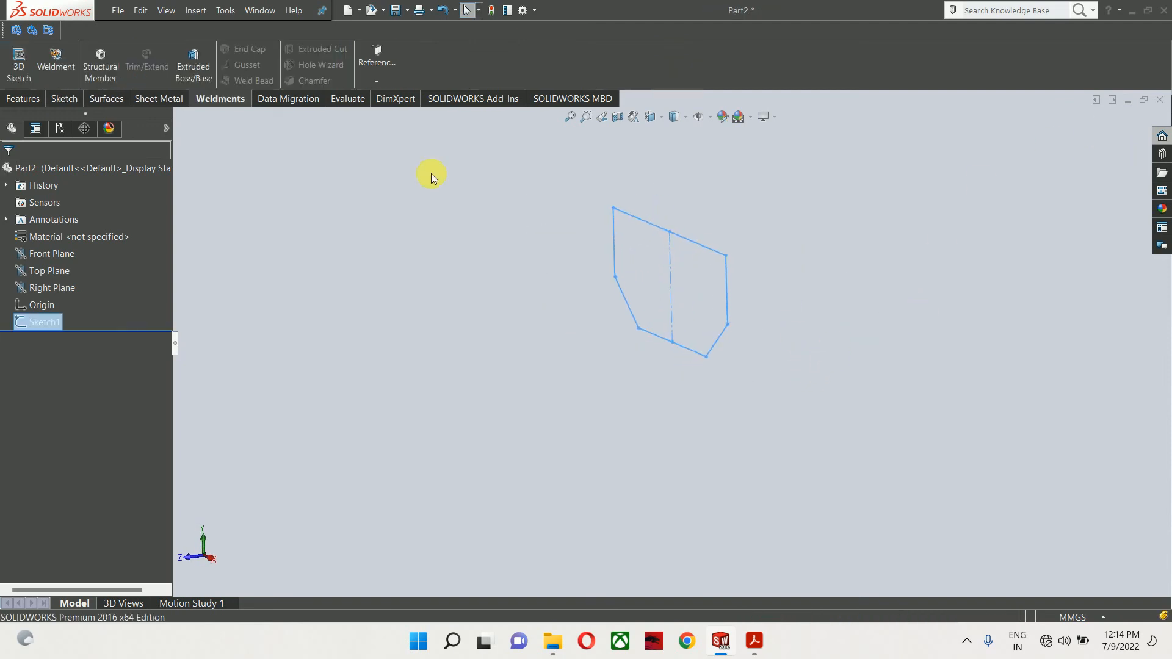
Check the block length in the PDF drawing and extrude the profile 382 mm with the Mid Plane end condition
left_click(23, 98)
left_click(25, 66)
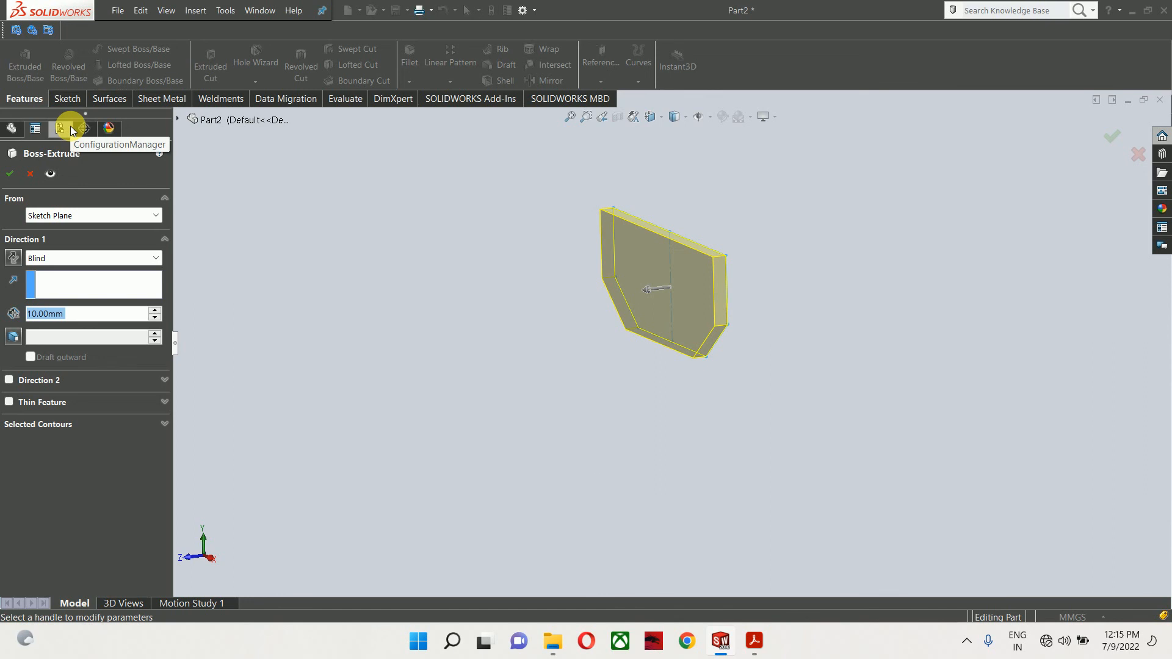
left_click(751, 651)
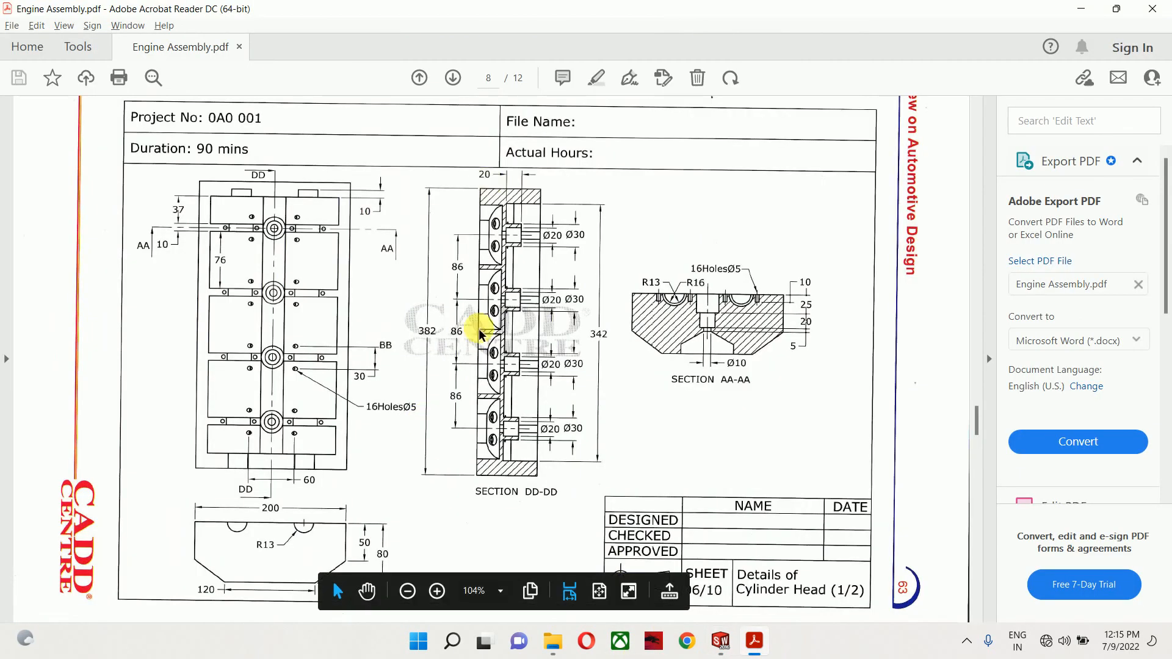
key("alt+Tab")
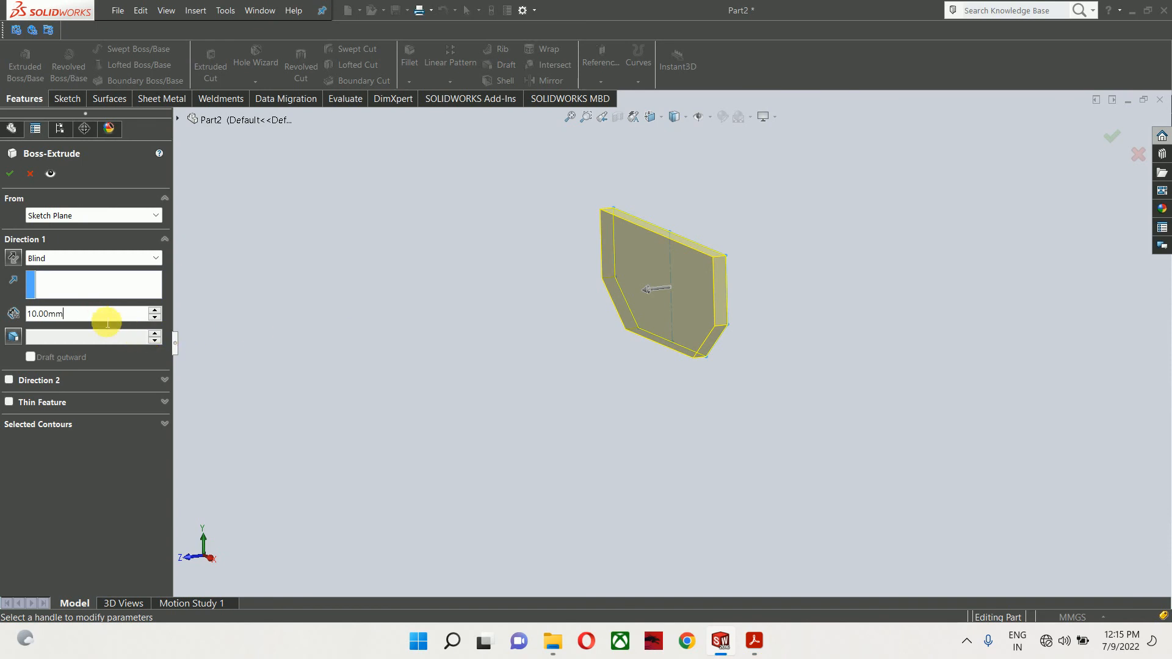
type("382")
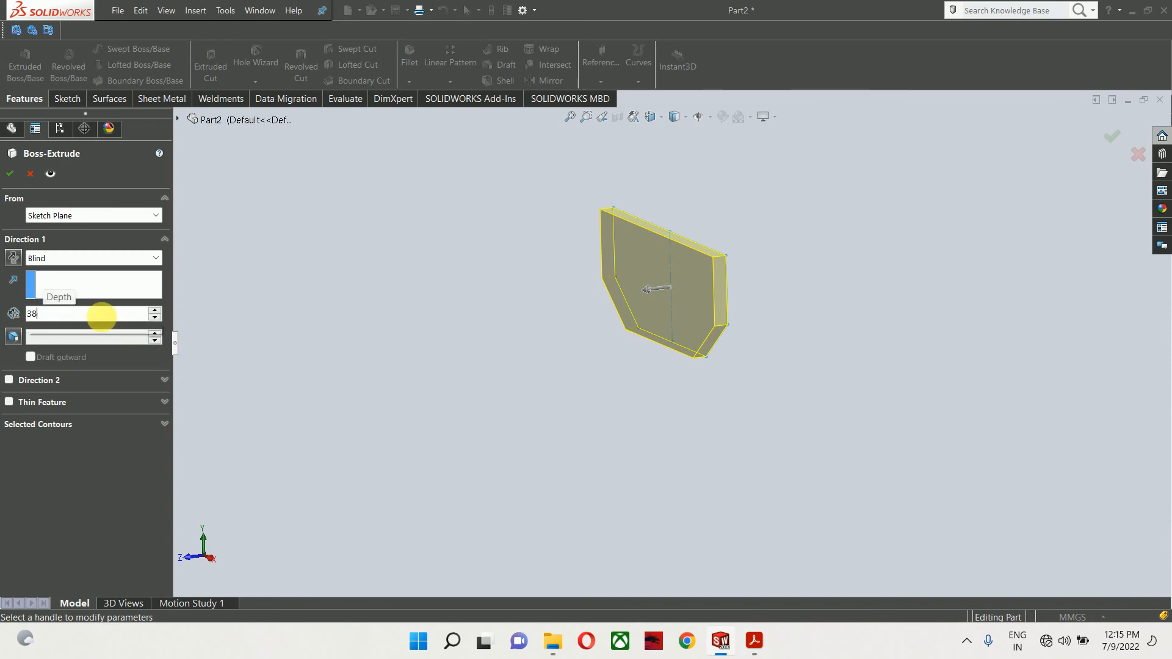
key("Return")
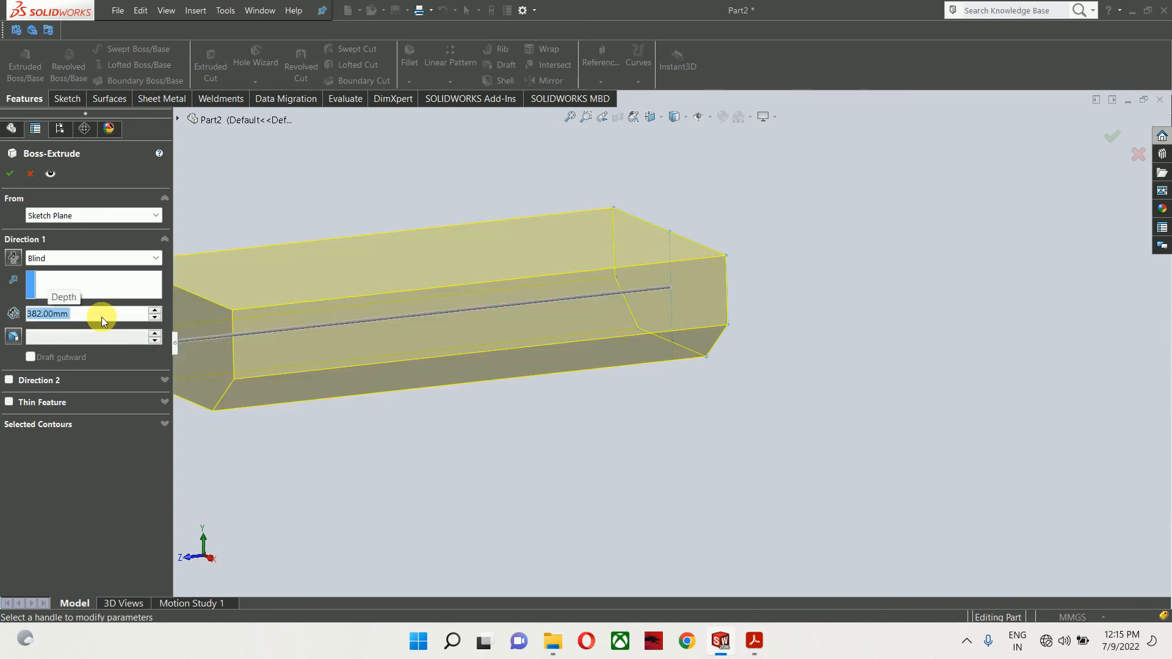
left_click(86, 256)
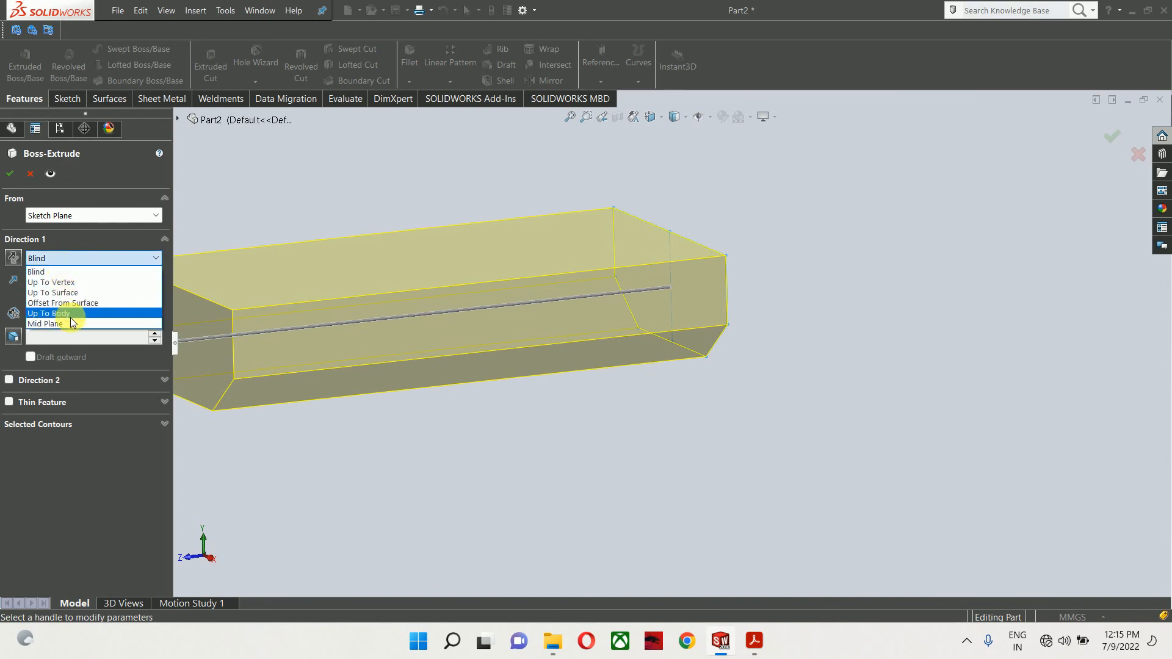
left_click(72, 324)
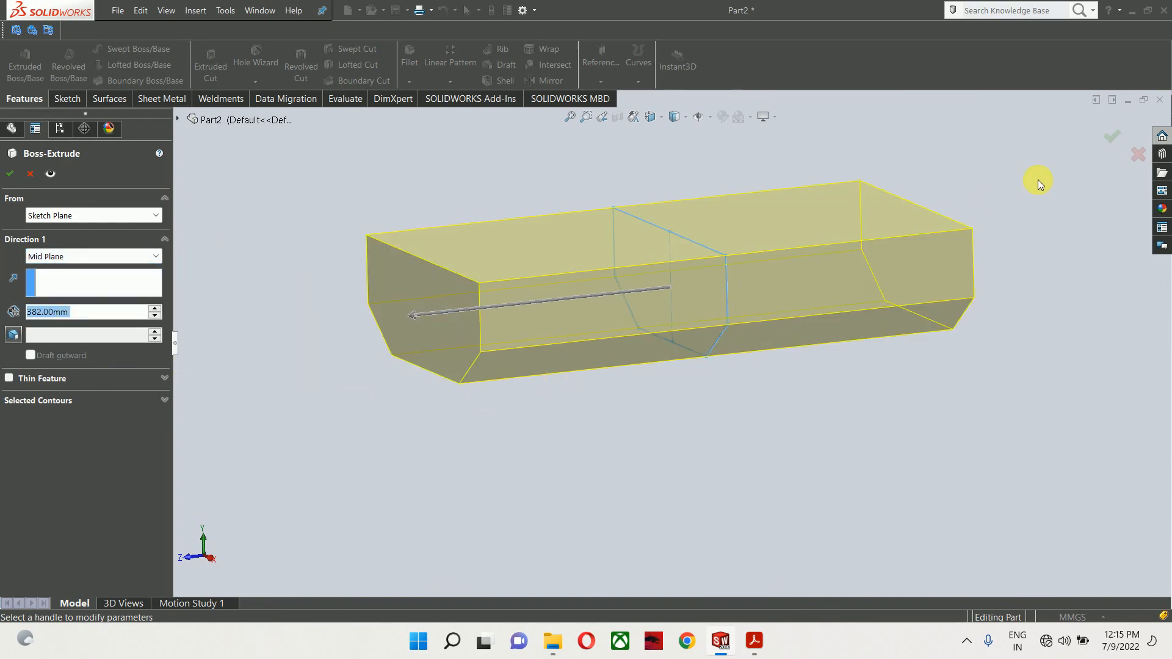
left_click(1113, 138)
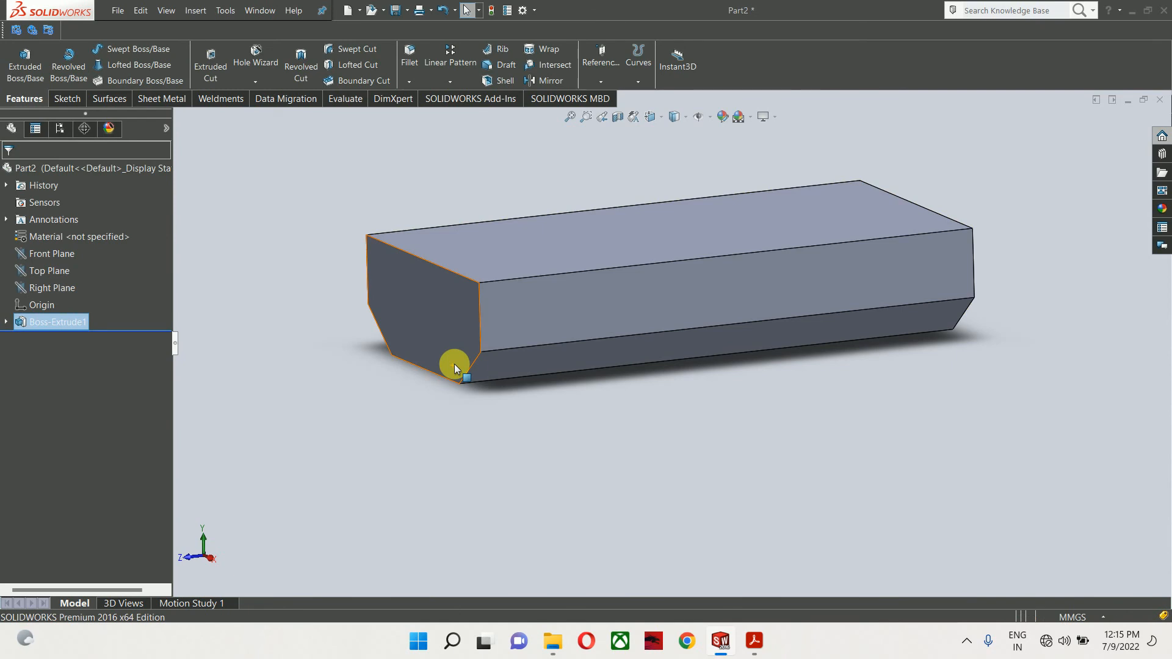
Open the second cylinder head sheet (2/2) in Acrobat Reader, rotate it upright and examine the pocket dimensions in Section BB-BB
middle_click_drag(391, 452, 398, 472)
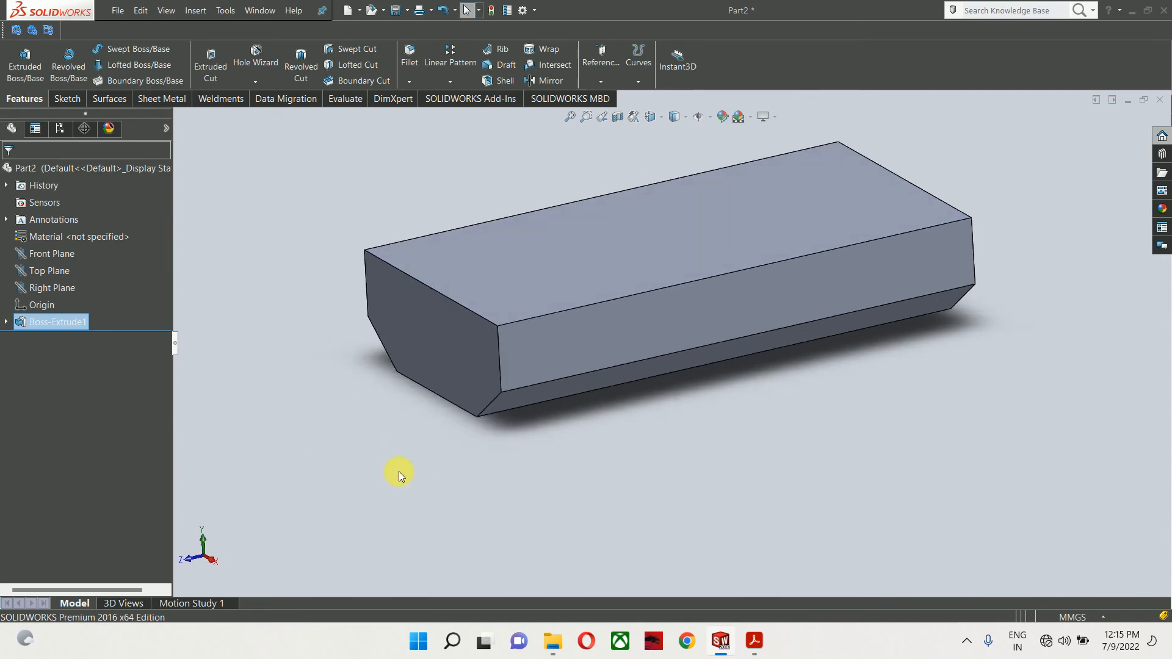
left_click(751, 639)
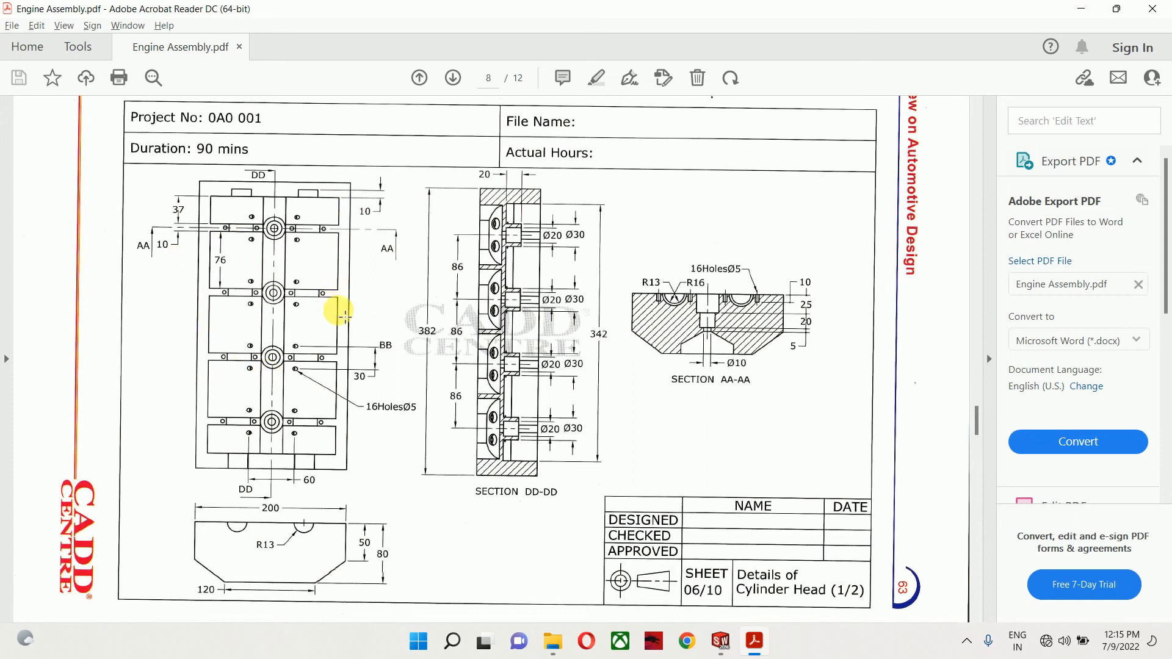
scroll(498, 335, "down", 3)
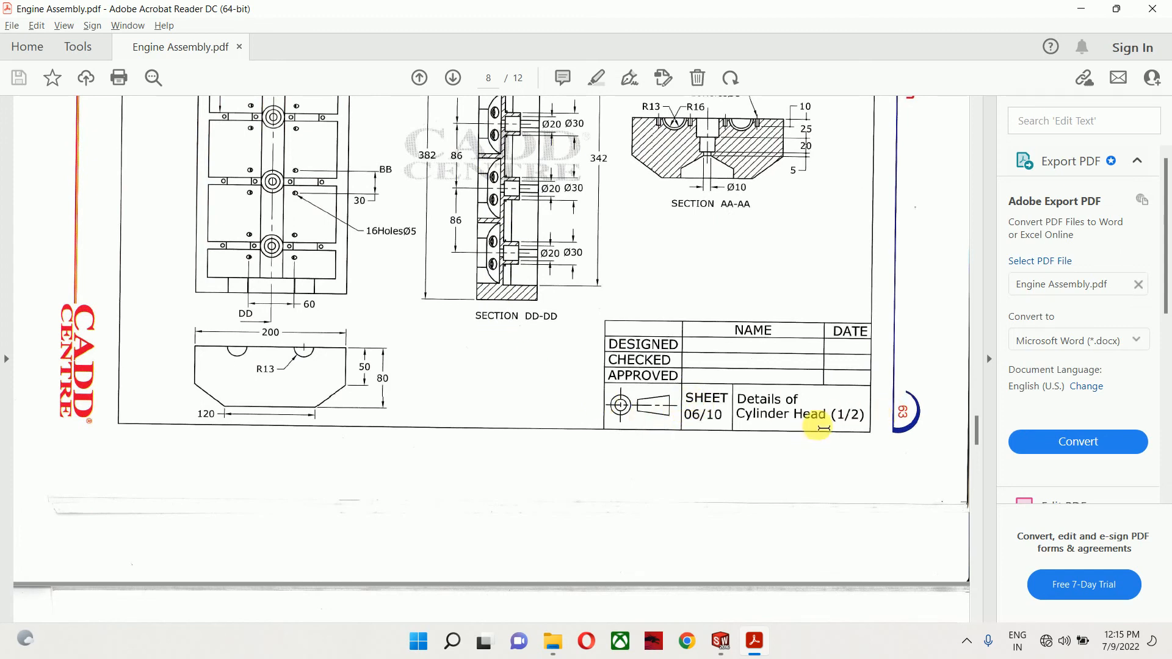
scroll(818, 427, "down", 4)
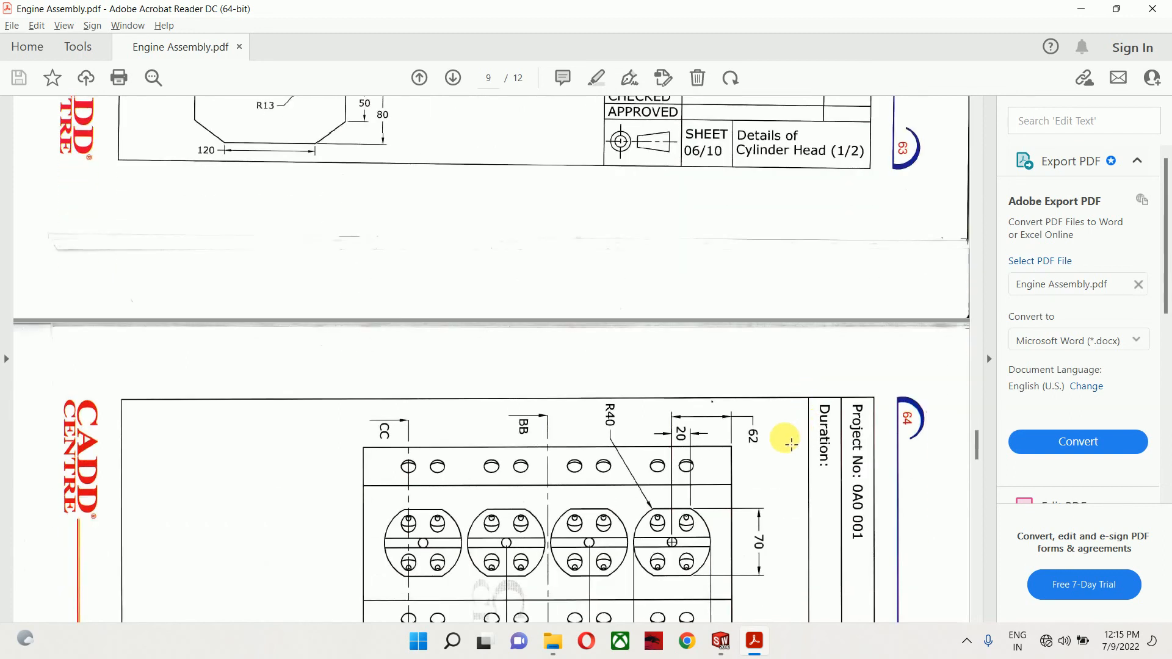
scroll(596, 431, "down", 5)
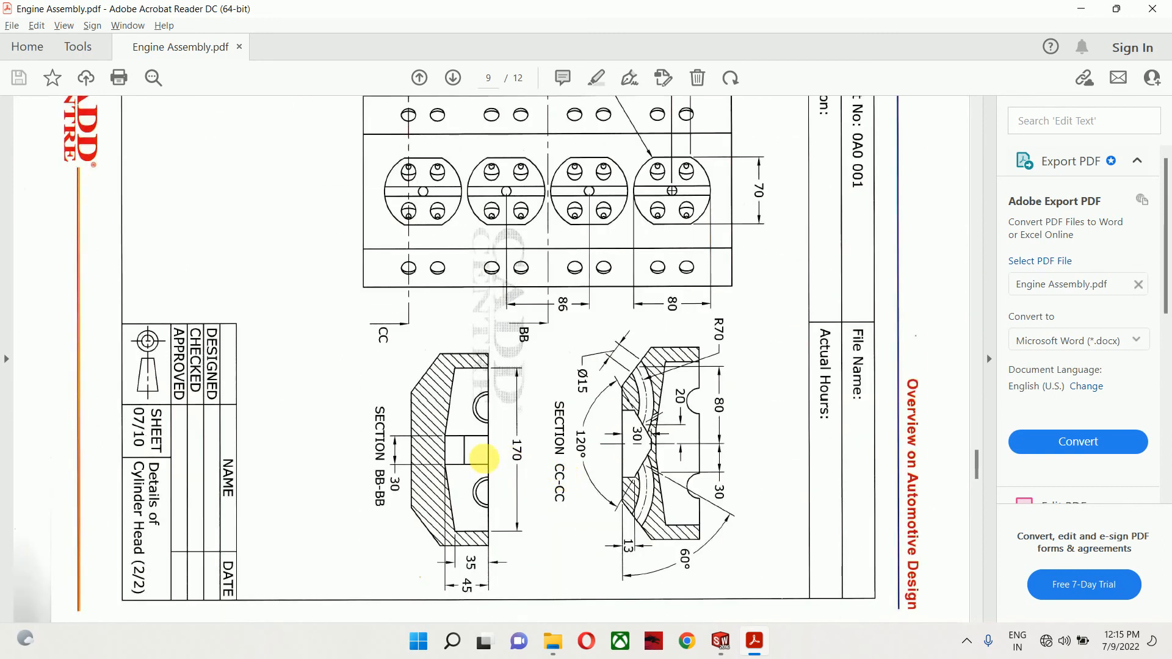
right_click(544, 375)
left_click(647, 560)
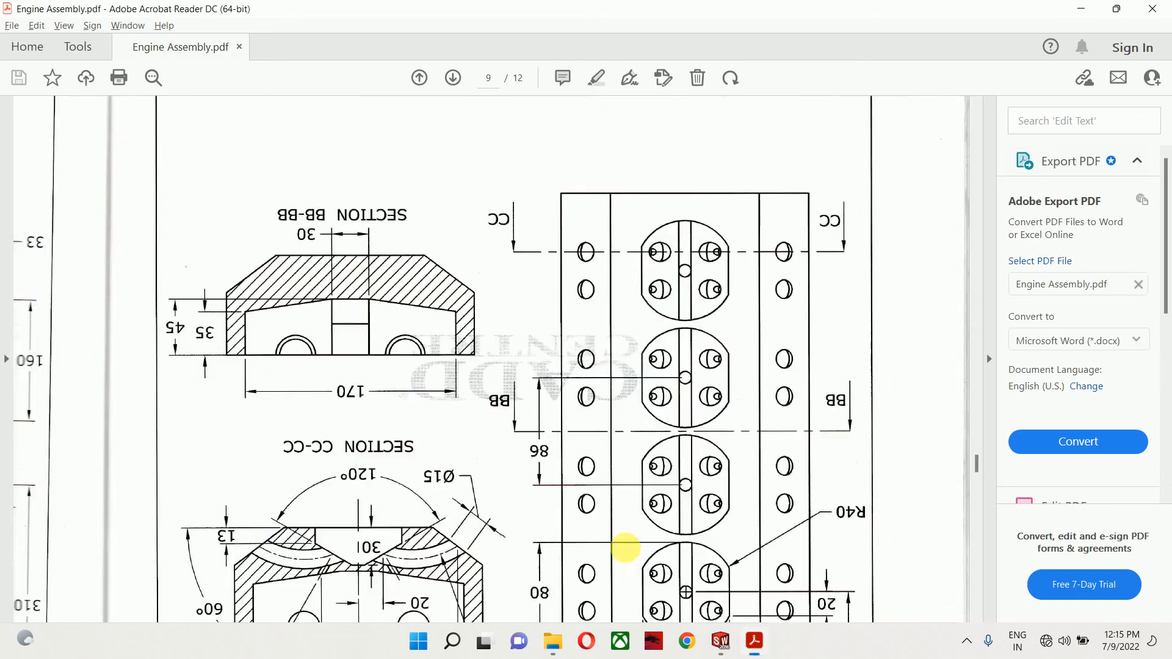
right_click(586, 476)
left_click(651, 560)
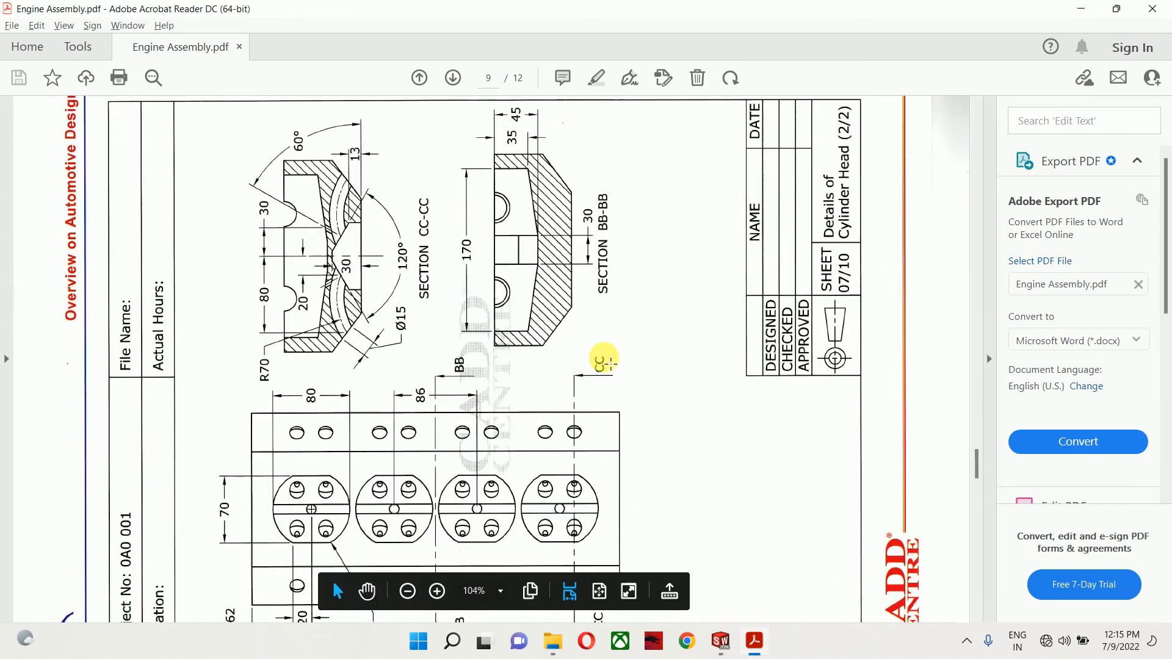
right_click(605, 358)
left_click(674, 560)
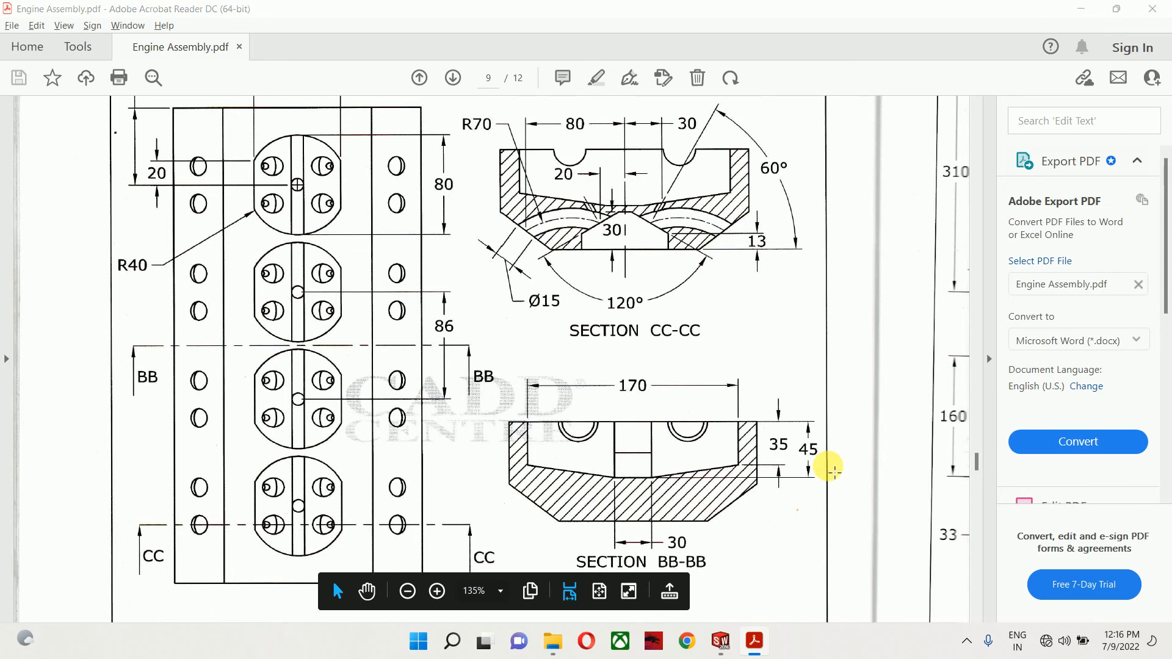
key("alt+Tab")
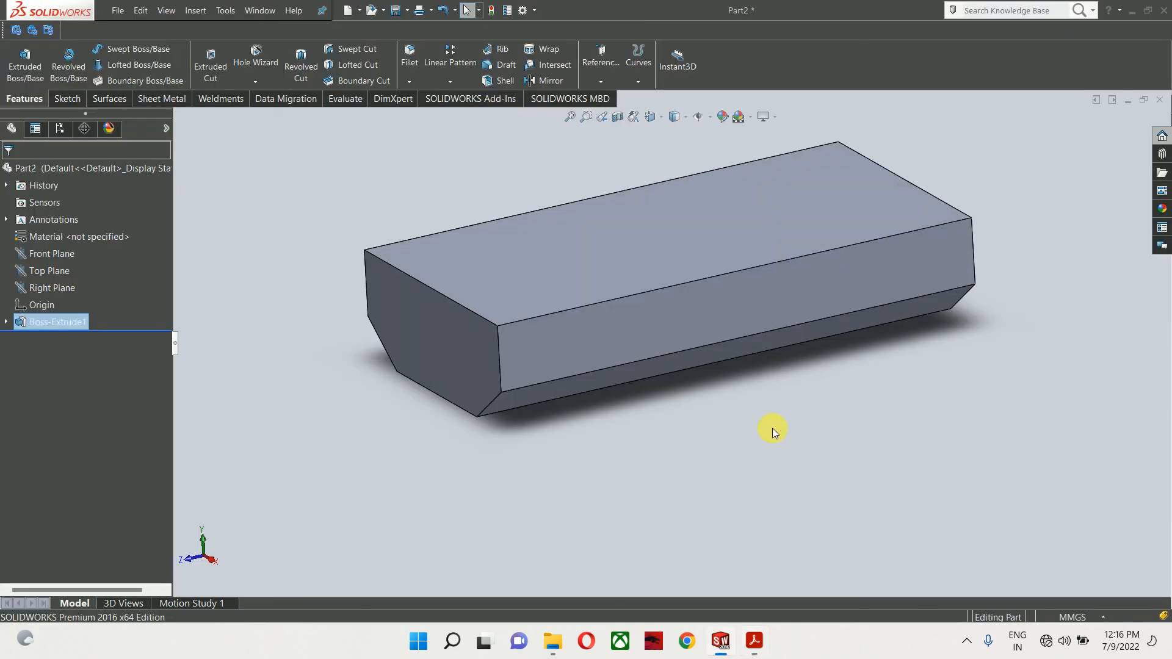
In SOLIDWORKS, sketch a closed half-pocket profile on the Front Plane down from the block's top edge midpoint, about 44 mm deep with an outer side about 20 mm
left_click(58, 256)
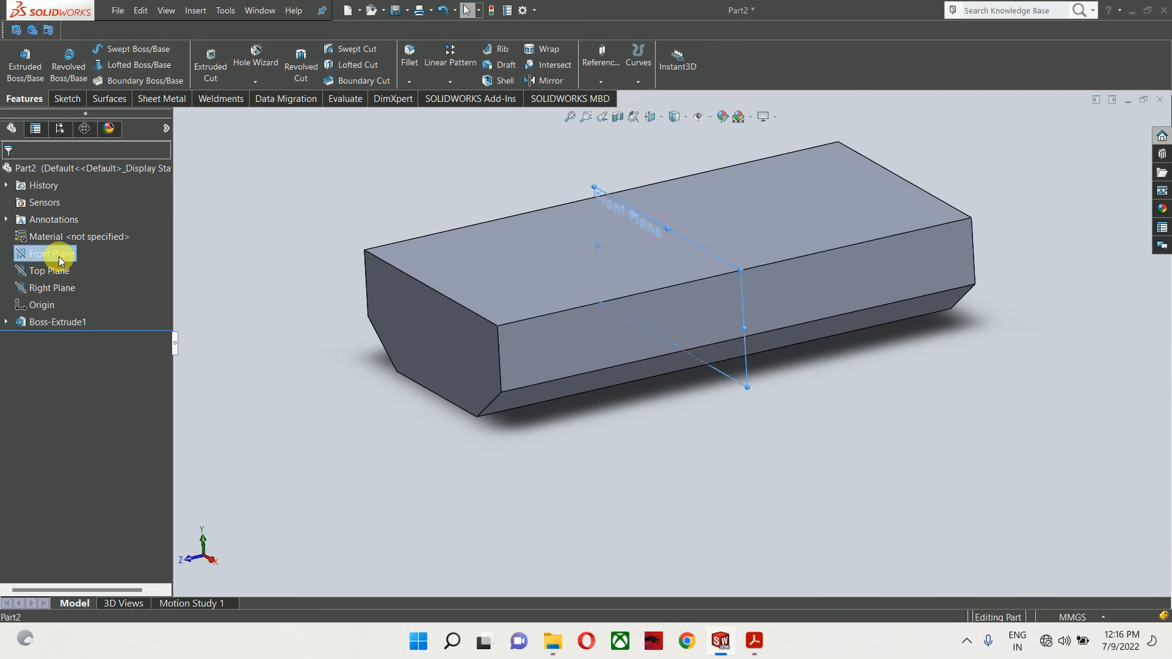
left_click(65, 240)
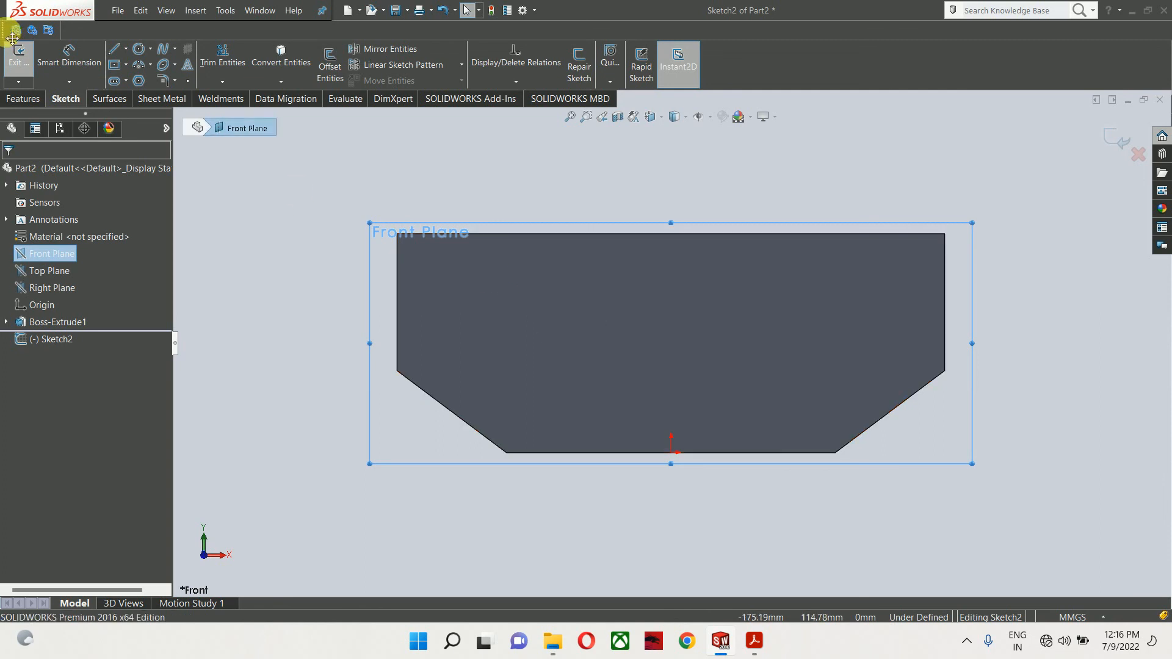
left_click(112, 48)
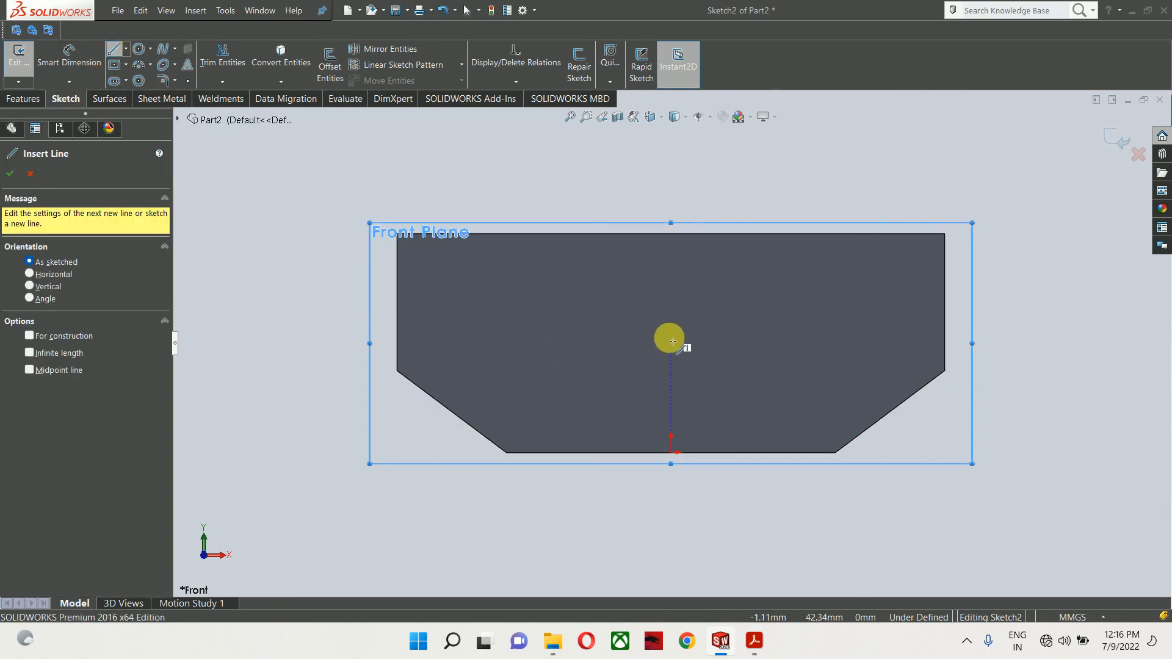
left_click(673, 356)
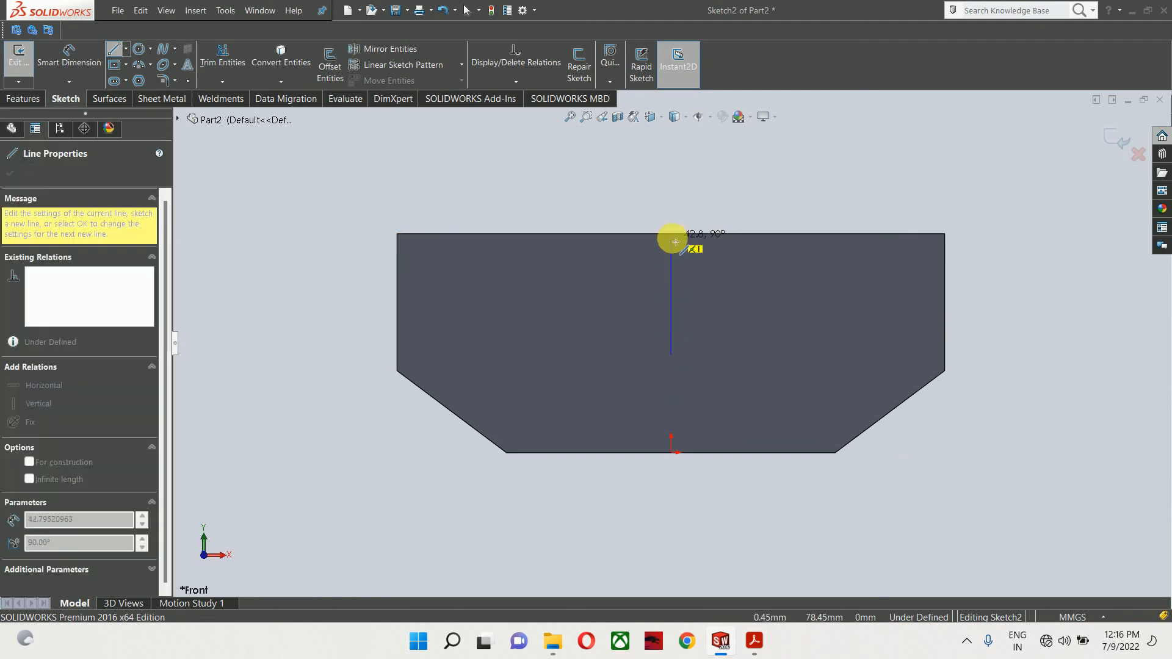
left_click(671, 235)
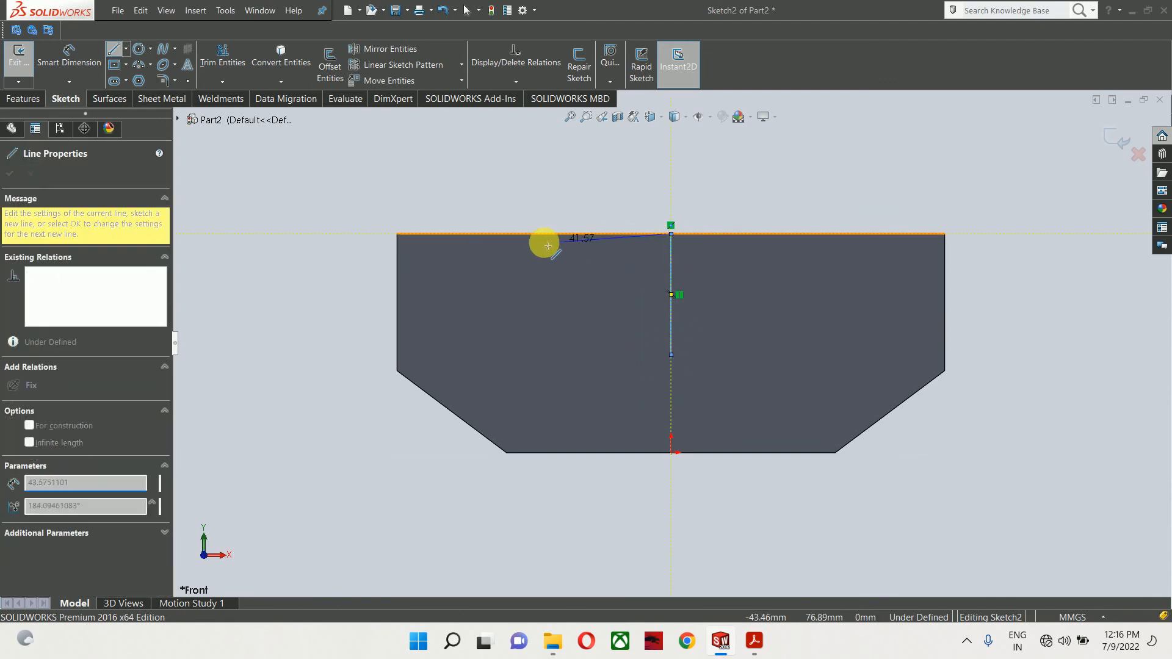
left_click(487, 236)
left_click(487, 289)
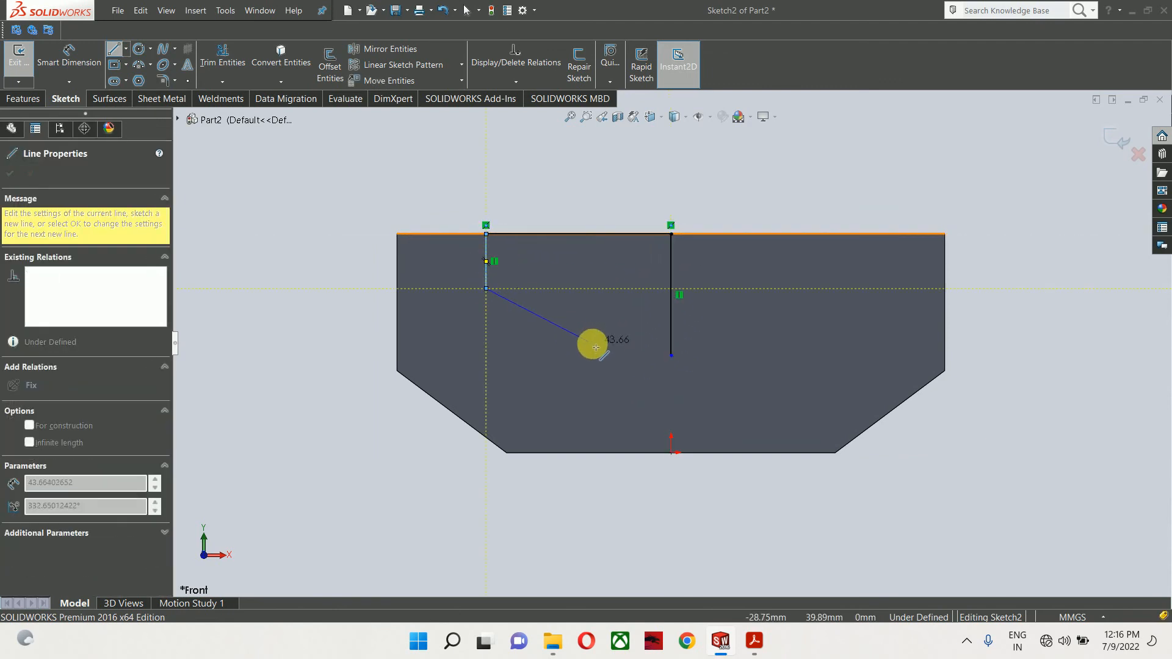
left_click(596, 356)
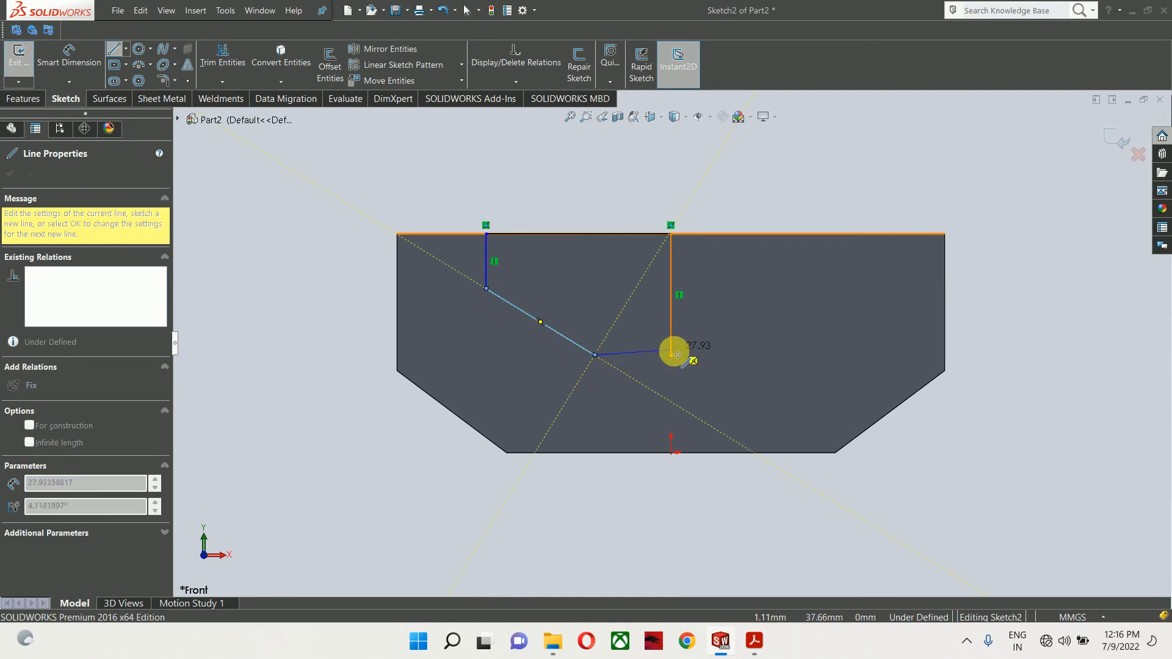
left_click(671, 354)
key("Escape")
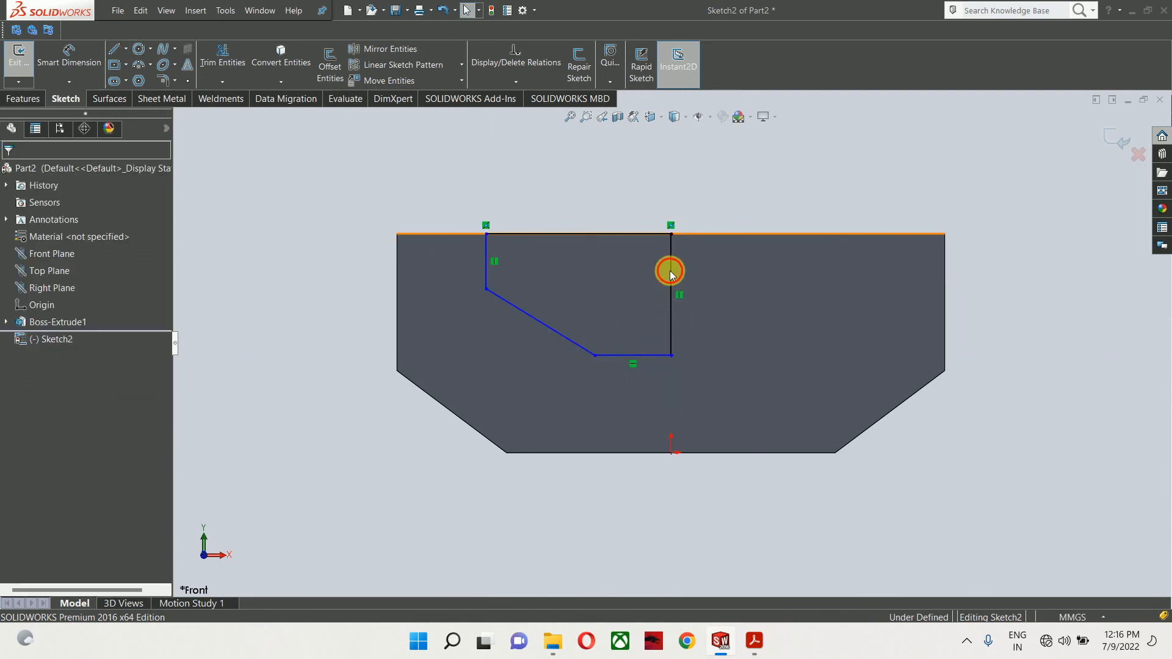
Convert the profile's vertical centre line to construction geometry and mirror the half profile about it
left_click(671, 273)
left_click(675, 274)
left_click(672, 272)
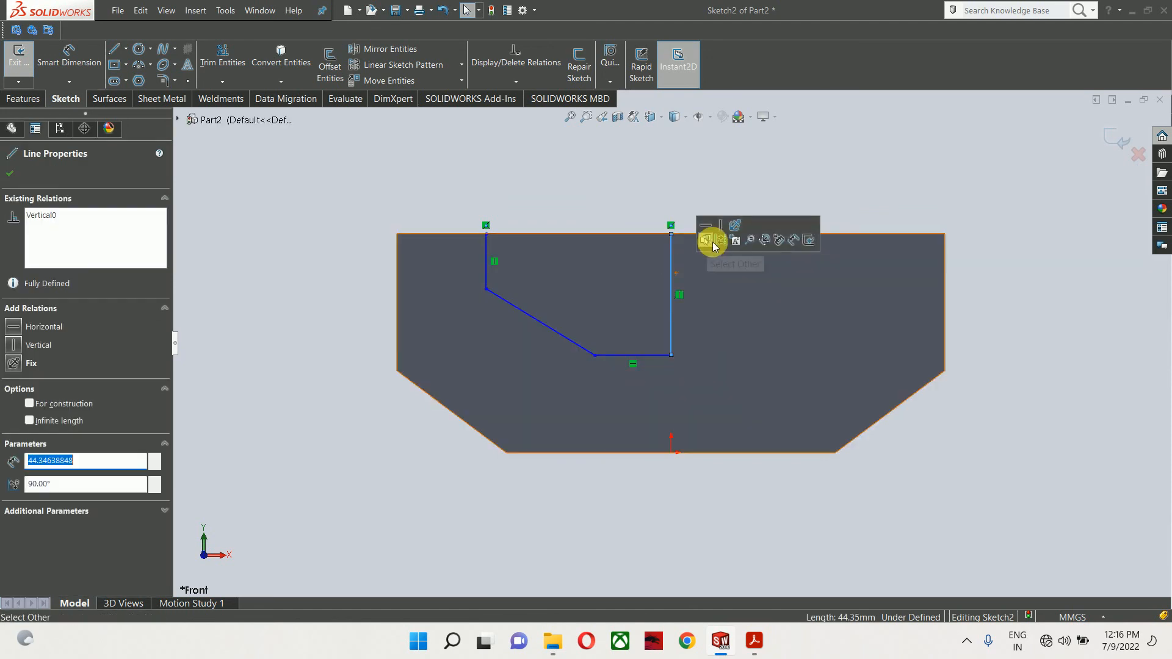
left_click(724, 239)
left_click_drag(731, 172, 439, 393)
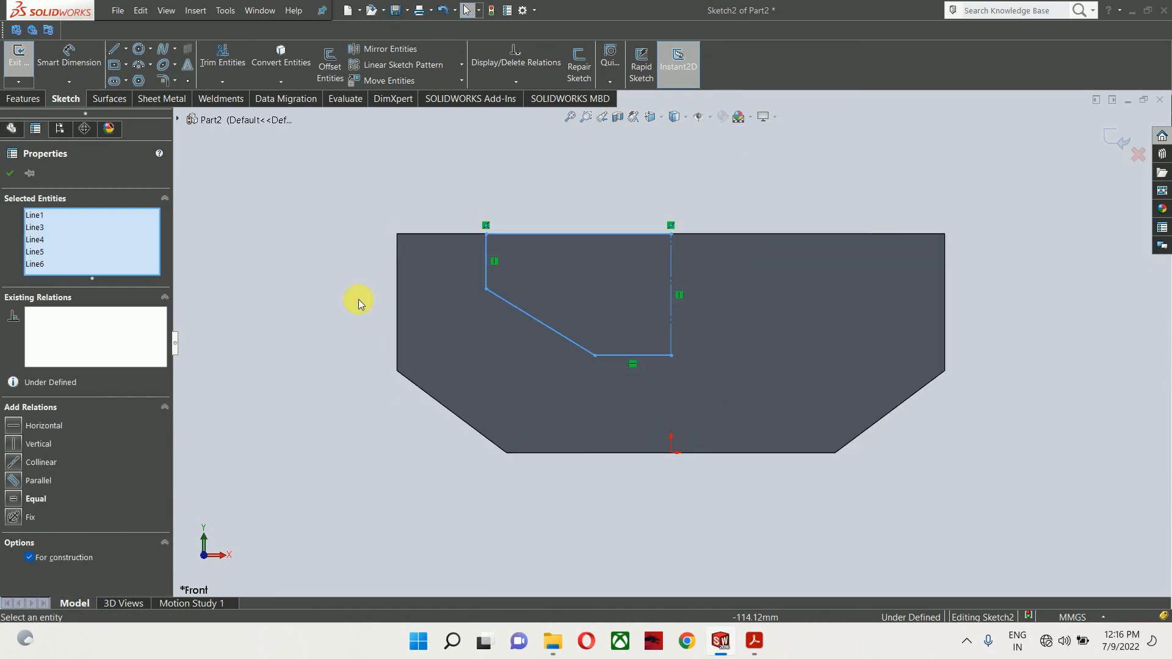
left_click(393, 54)
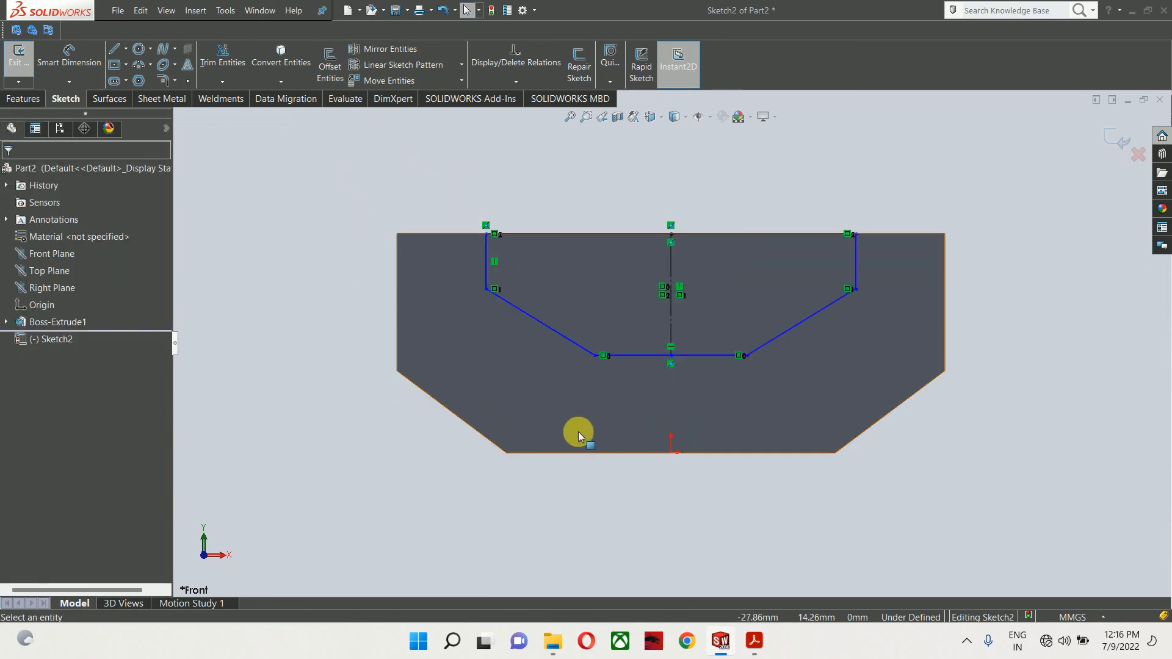
Check the pocket sizes in the PDF drawing and dimension the pocket profile's top edge at 170 mm in SOLIDWORKS
left_click(751, 640)
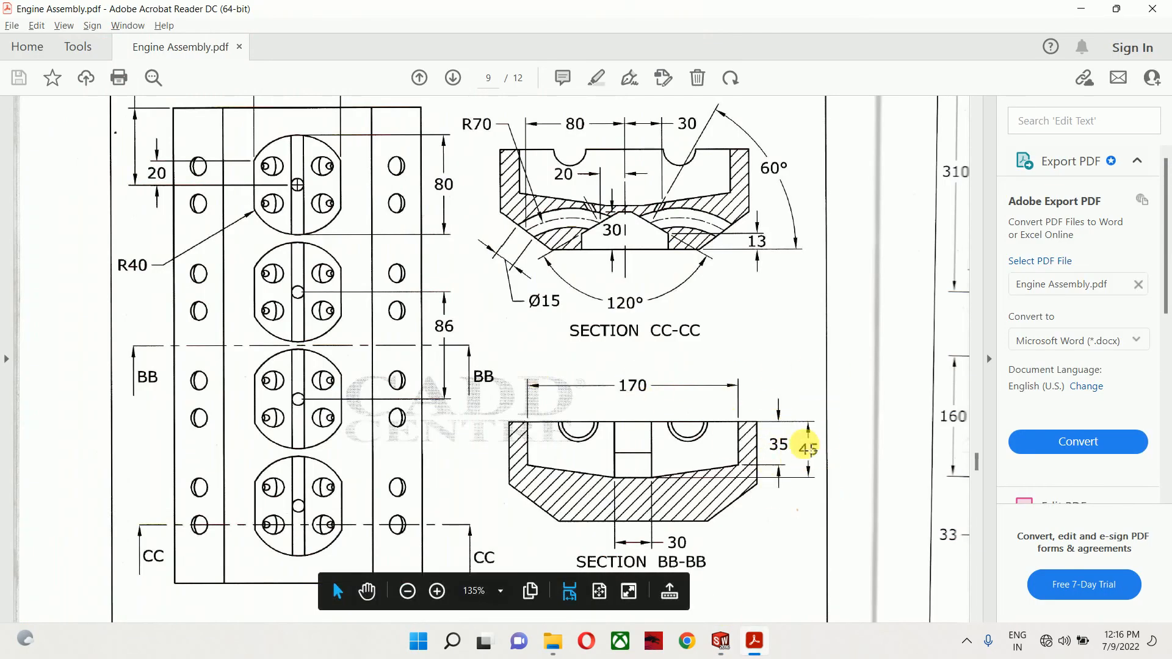
key("alt+Tab")
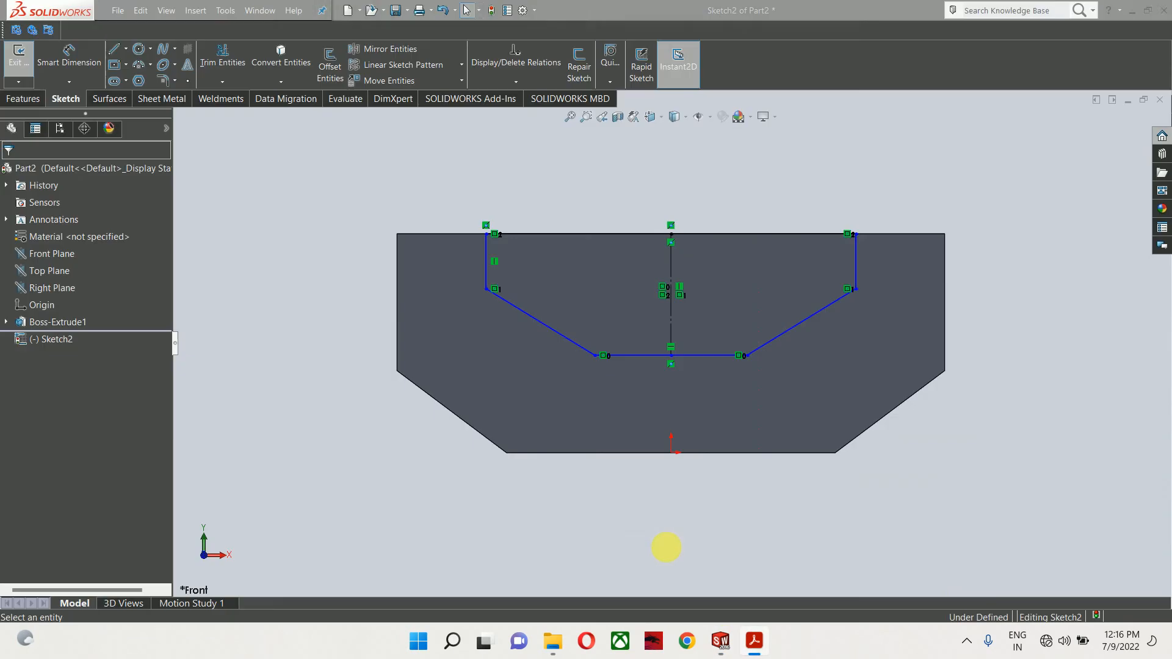
left_click(741, 235)
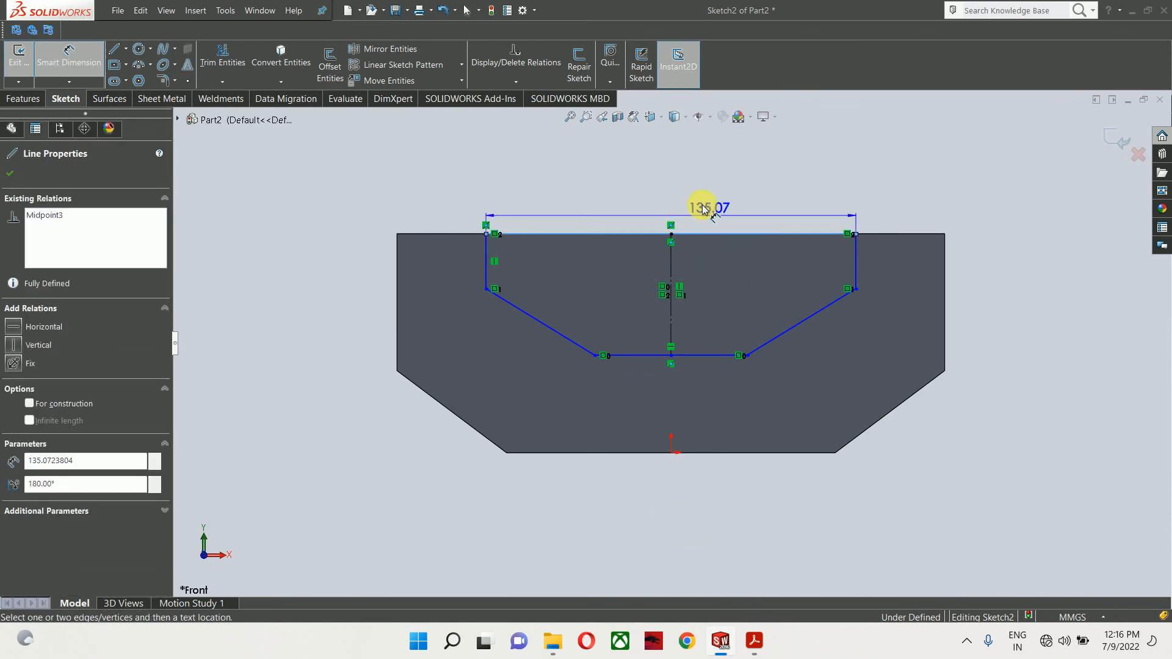
left_click(681, 186)
type("170")
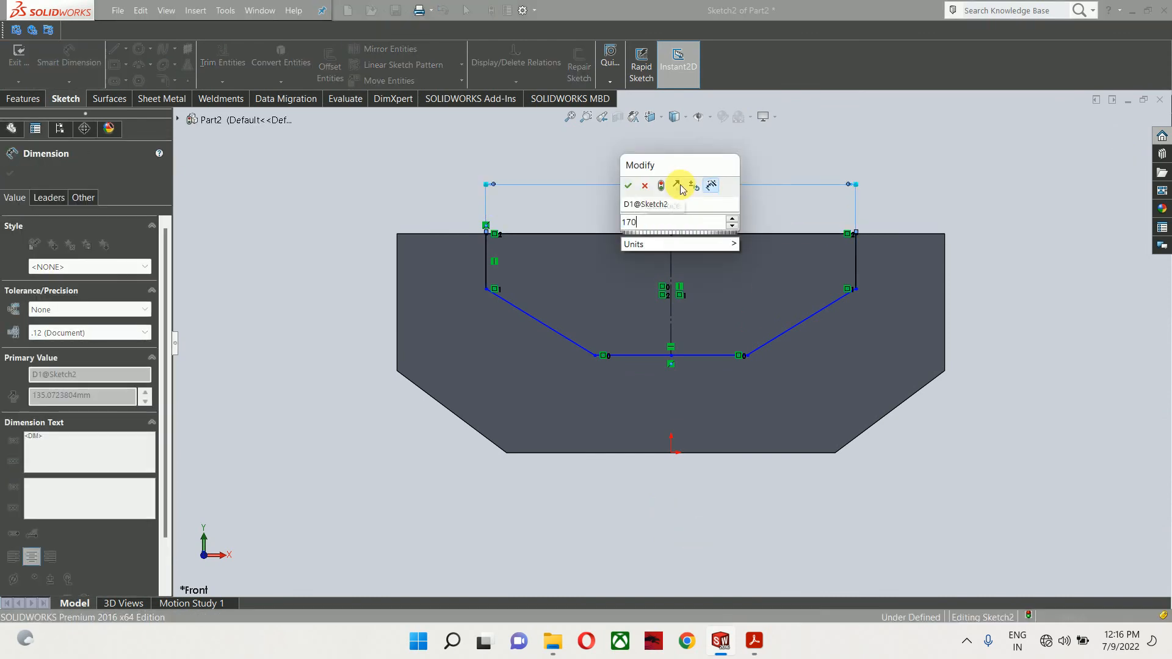
key("Return")
Dimension the pocket profile's vertical side edge at 35 mm and its centre line depth at 45 mm
left_click(902, 259)
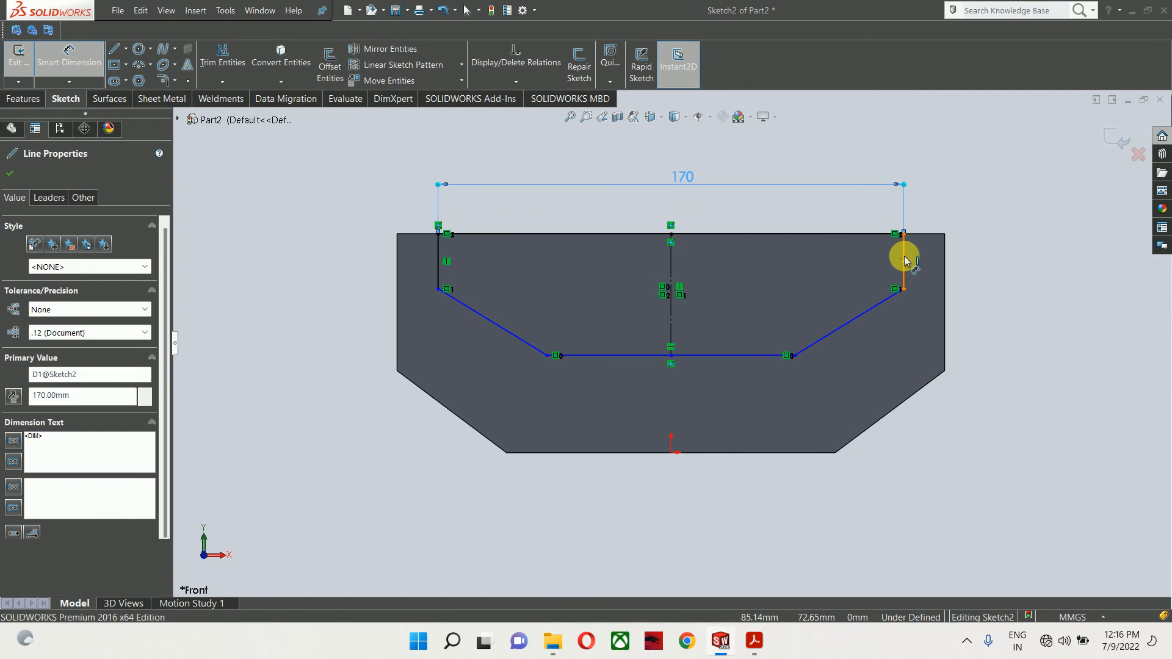
left_click(1043, 180)
type("35")
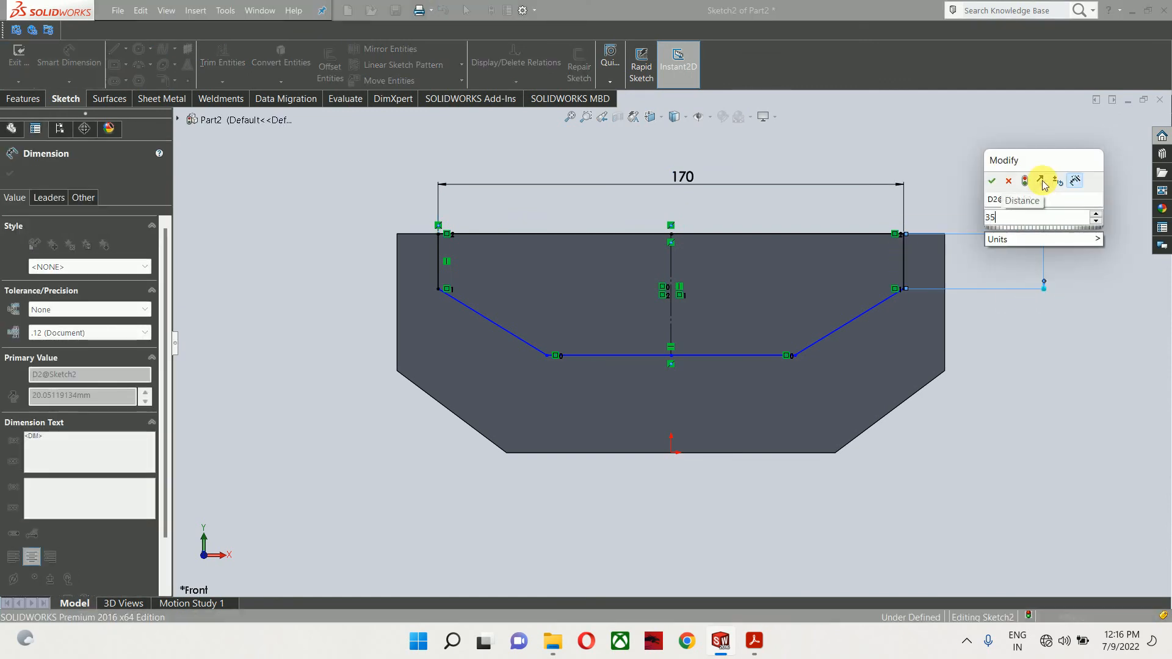
key("Return")
left_click(670, 259)
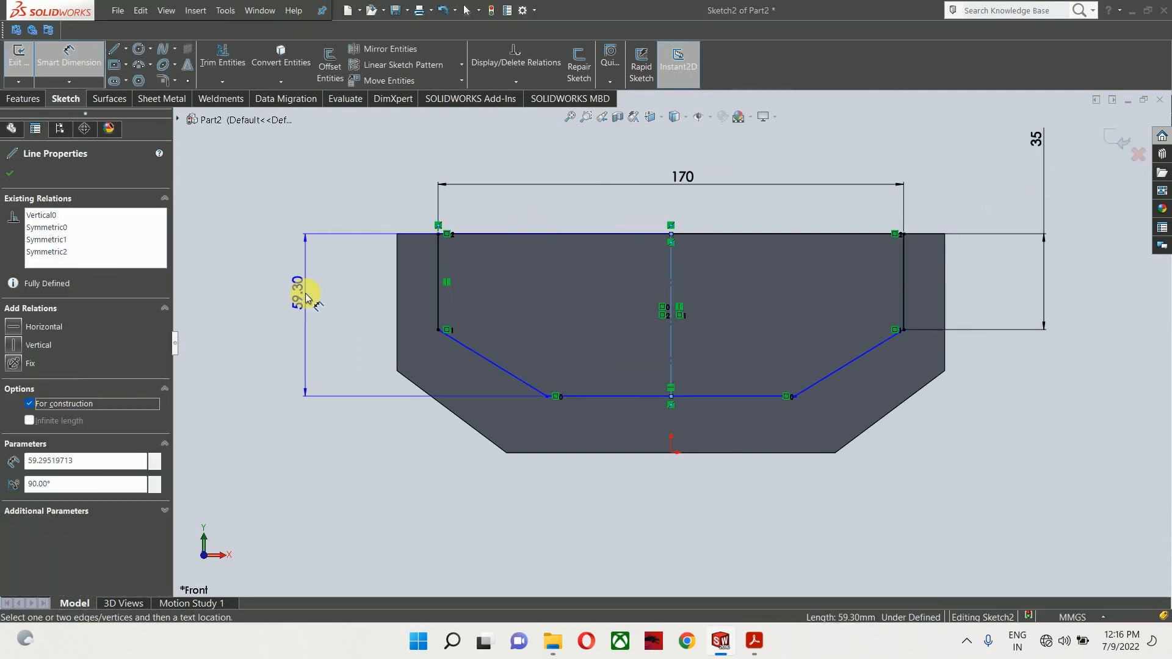
left_click(308, 294)
type("60")
key("Return")
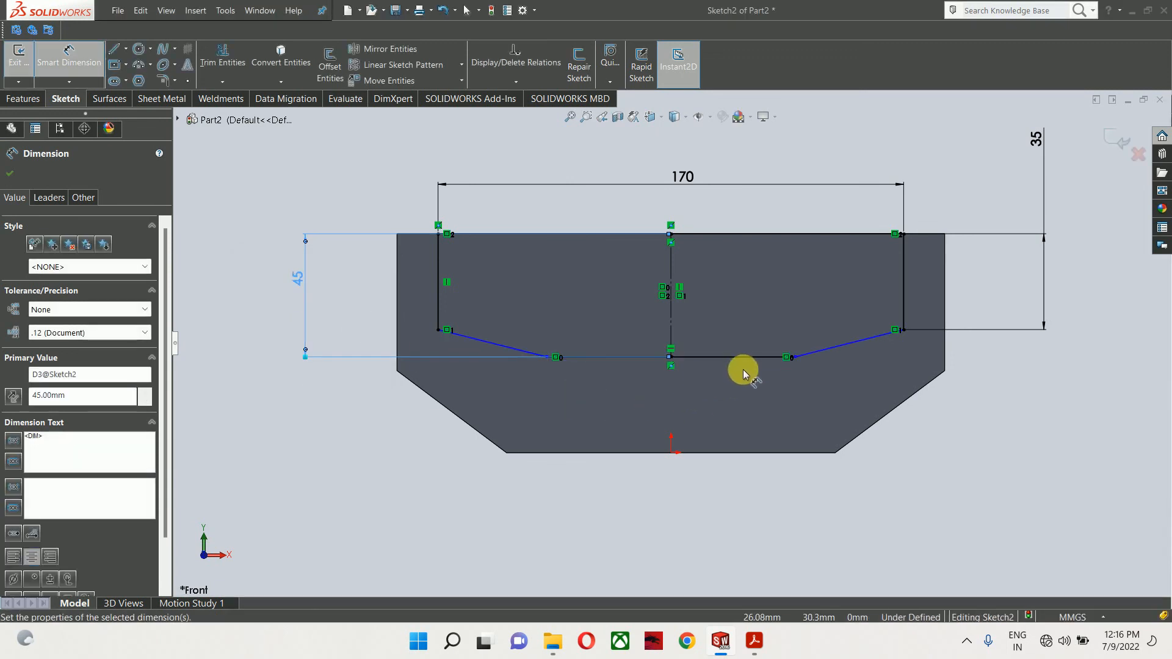
Dimension the pocket profile's bottom edge at 30 mm and exit the sketch
left_click(743, 357)
type("30")
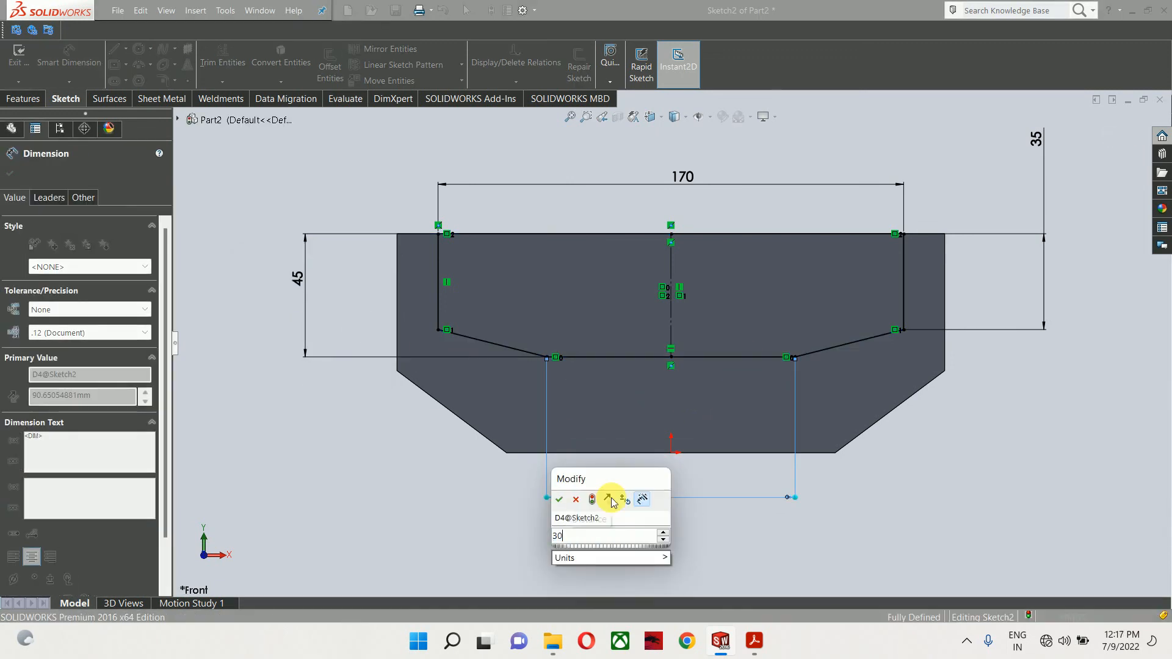
key("Return")
key("Escape")
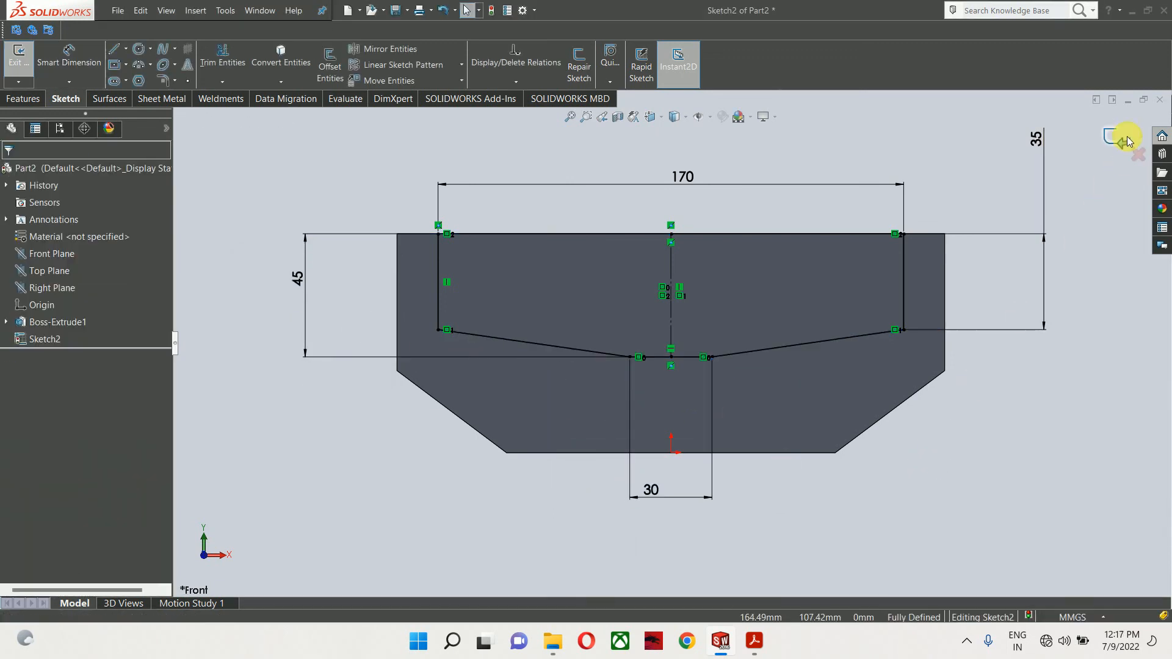
key("f")
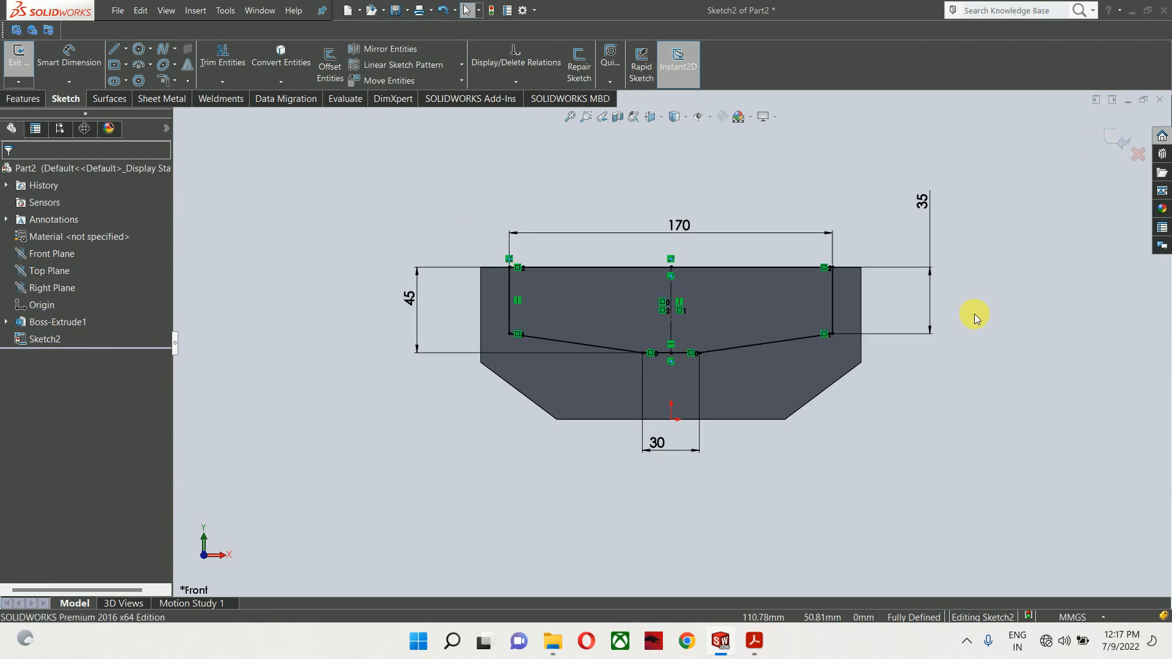
key("ctrl+7")
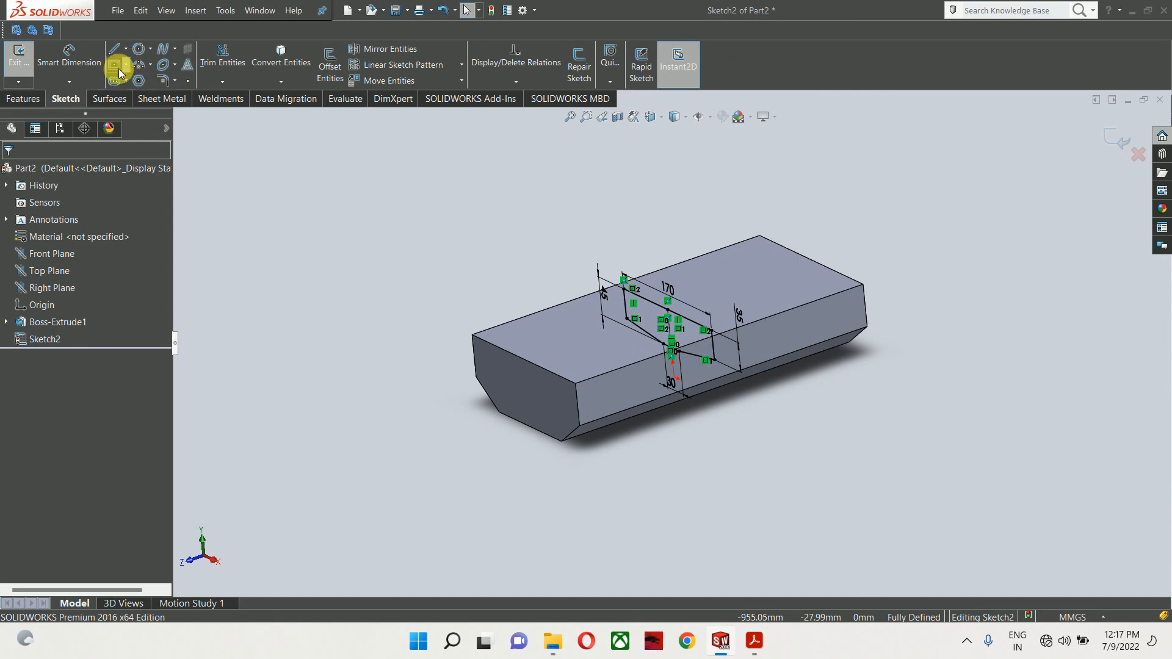
left_click(1125, 136)
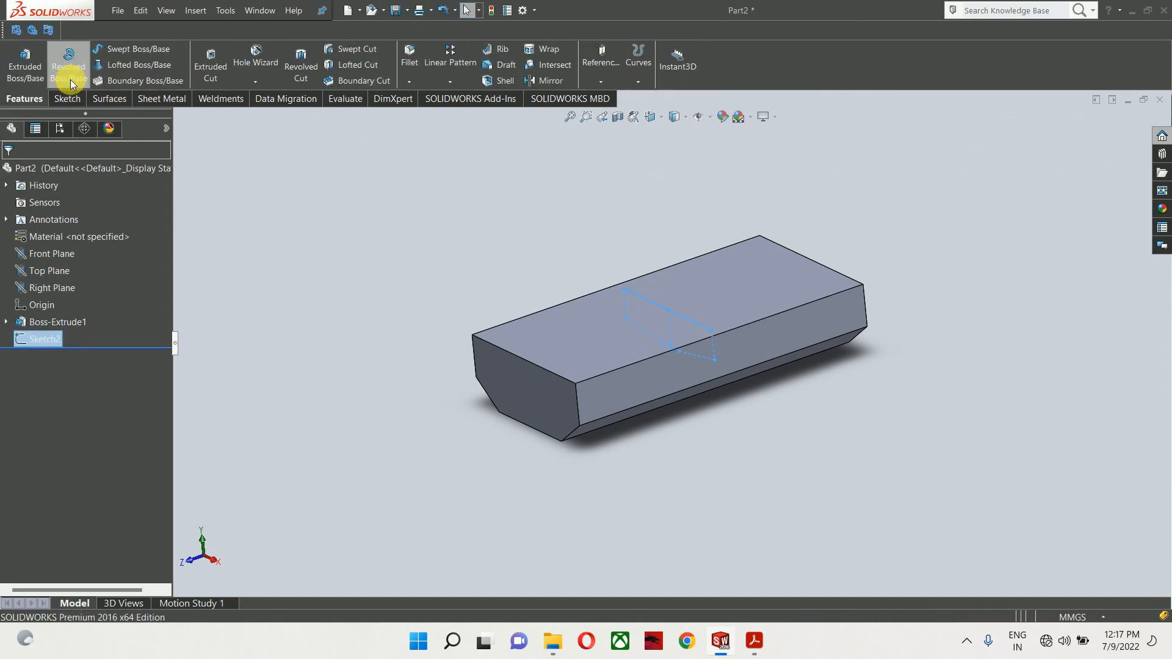
Start an extruded cut from the pocket profile sketch and set its end condition to Mid Plane
left_click(210, 72)
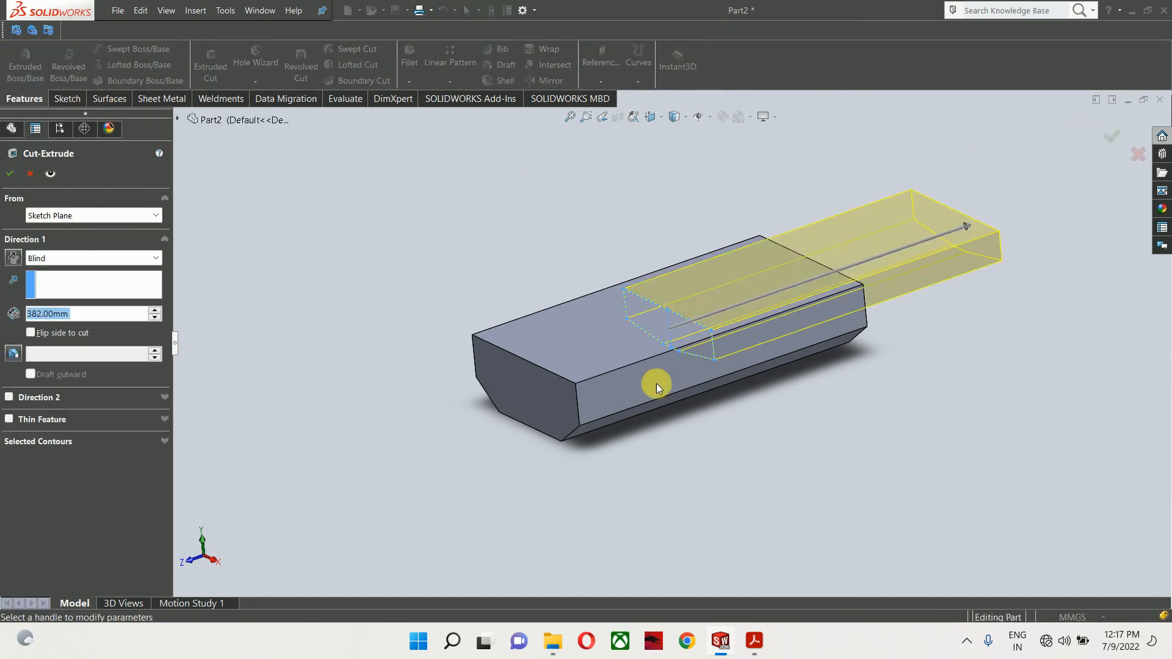
left_click(57, 256)
left_click(67, 356)
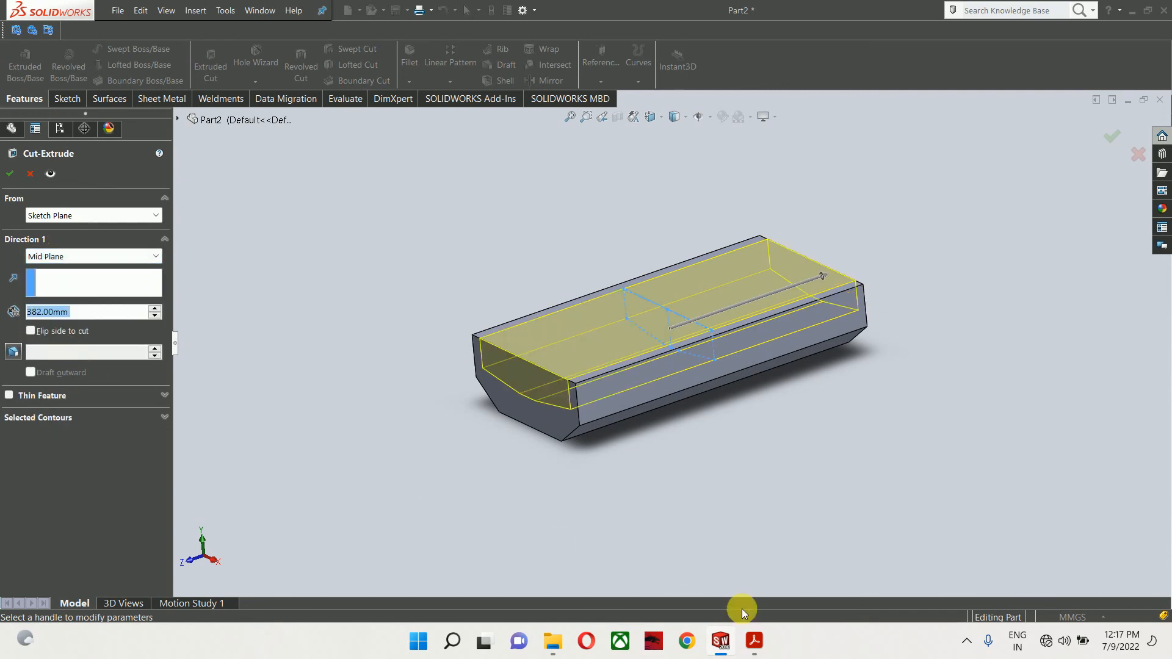
Switch to Engine Assembly.pdf, find the Cylinder Head (1/2) sheet and rotate it upright to read the pocket length
left_click(754, 640)
scroll(477, 427, "up", 5)
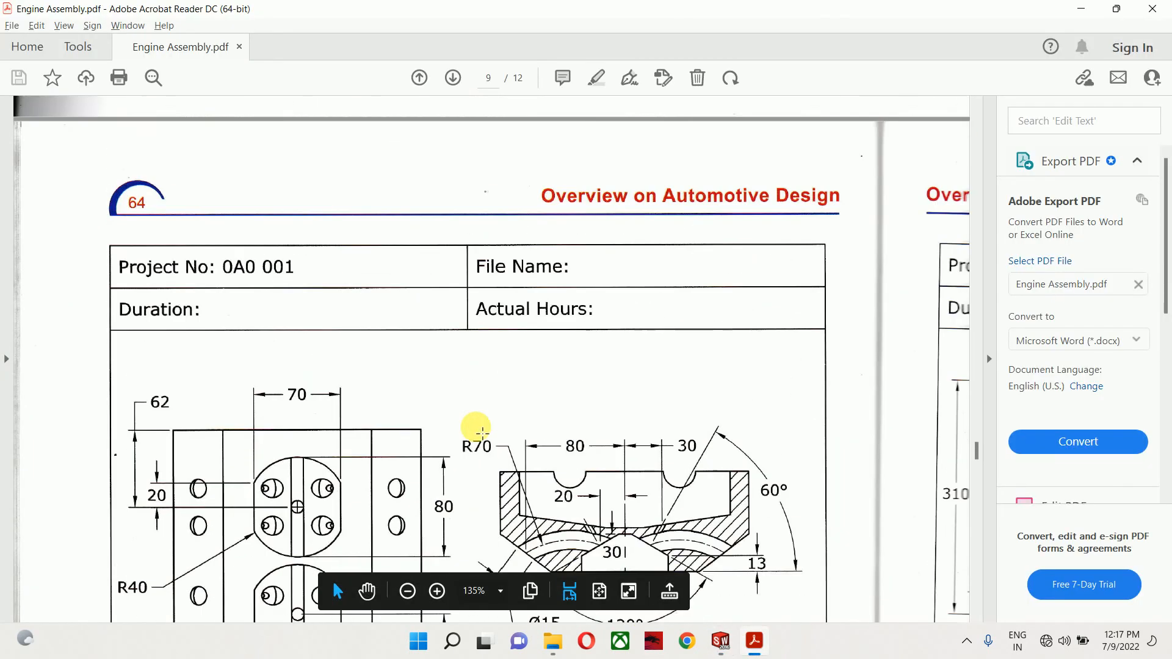
scroll(478, 432, "up", 10)
right_click(608, 312)
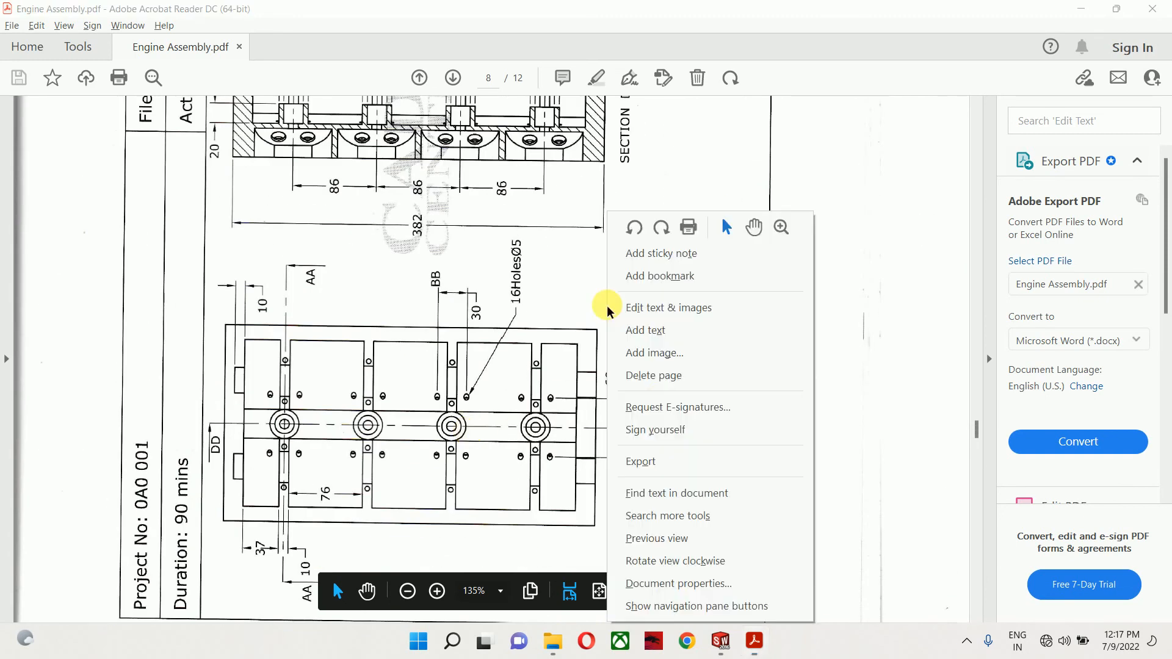
left_click(684, 561)
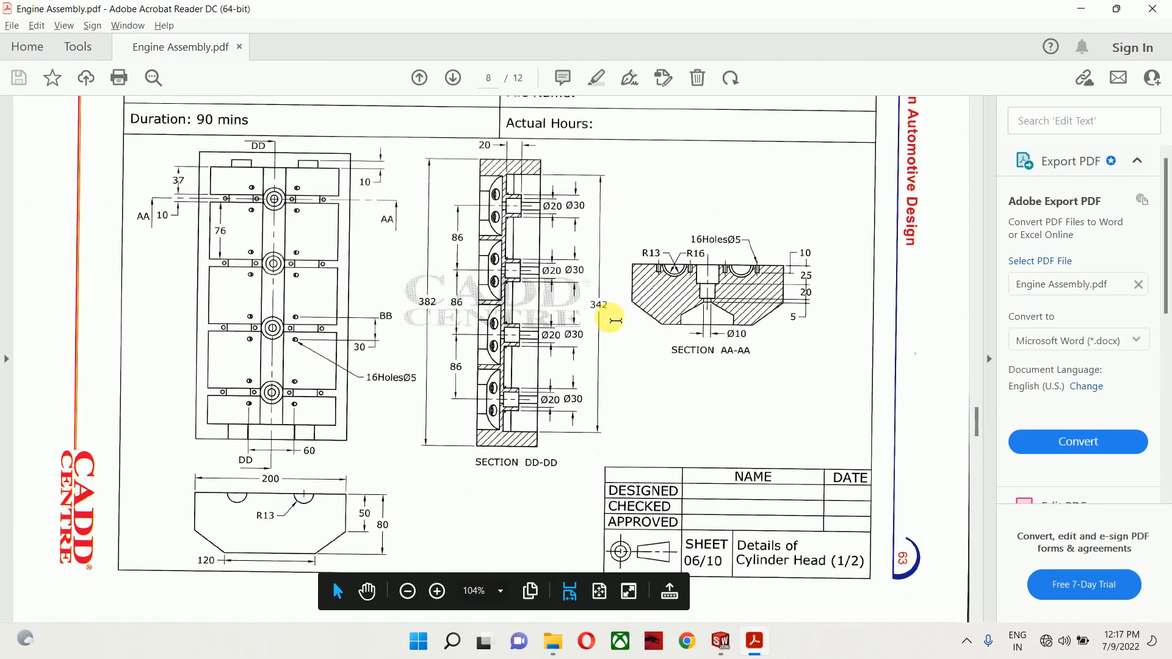
Back in SOLIDWORKS, set the pocket cut's depth to 342 mm and complete the cut
key("alt+Tab")
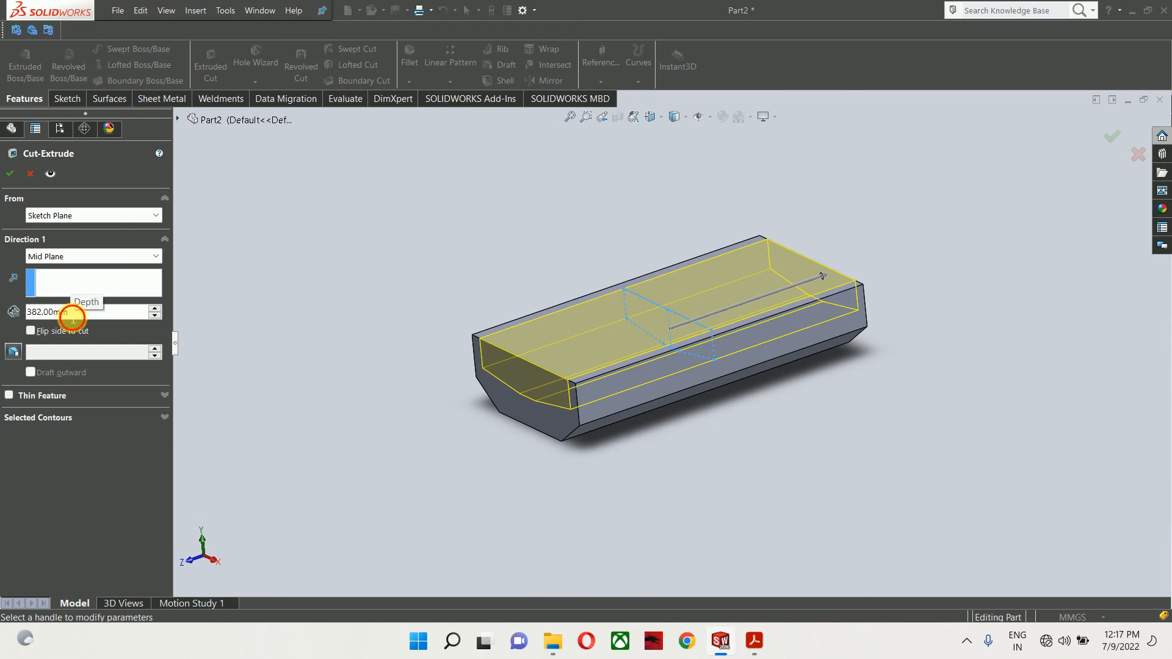
type("342")
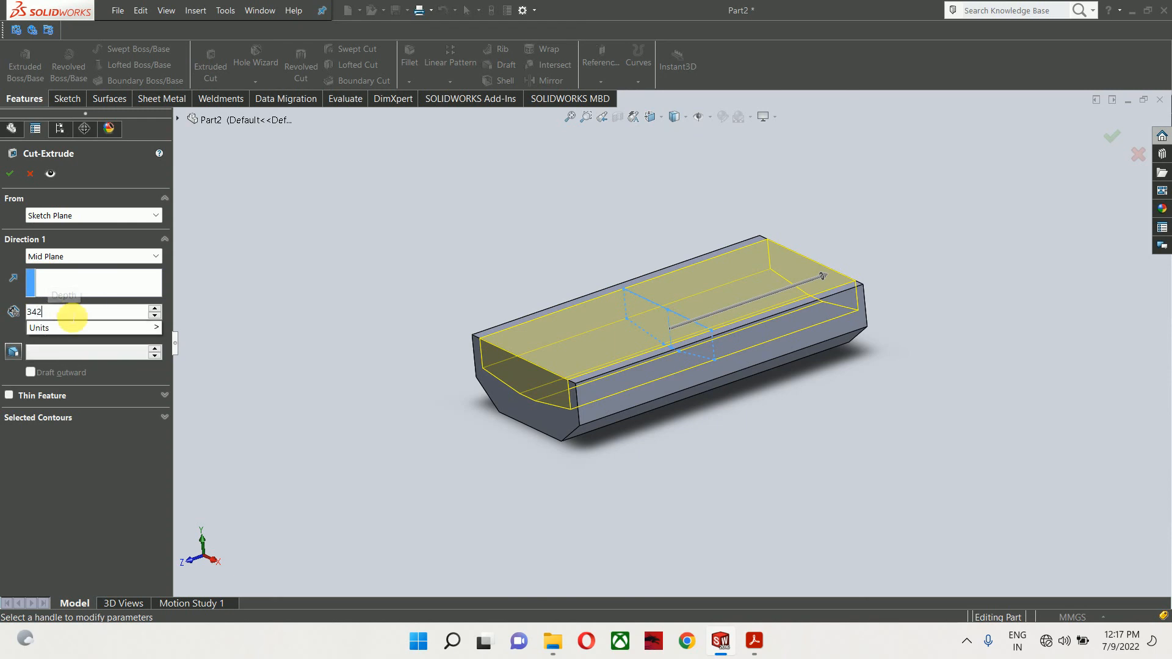
key("Return")
key("Return")
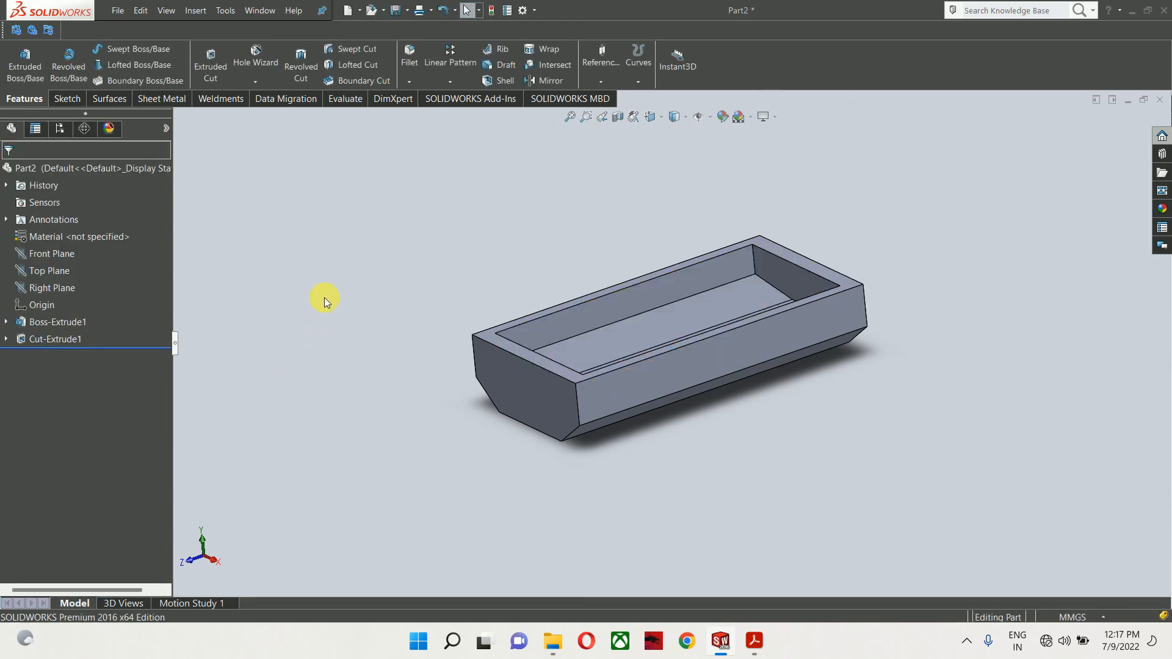
Examine the cam shaft and cylinder head sheets in Engine Assembly.pdf for the round grooves in the head's end walls
middle_click_drag(324, 298, 352, 312)
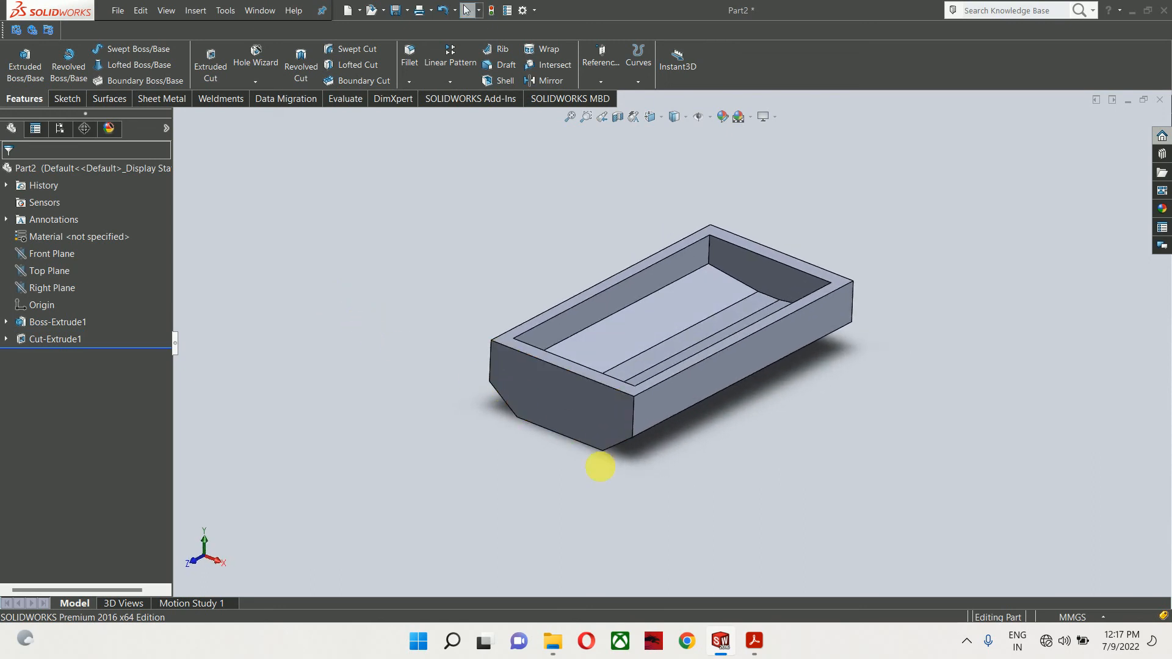
left_click(752, 642)
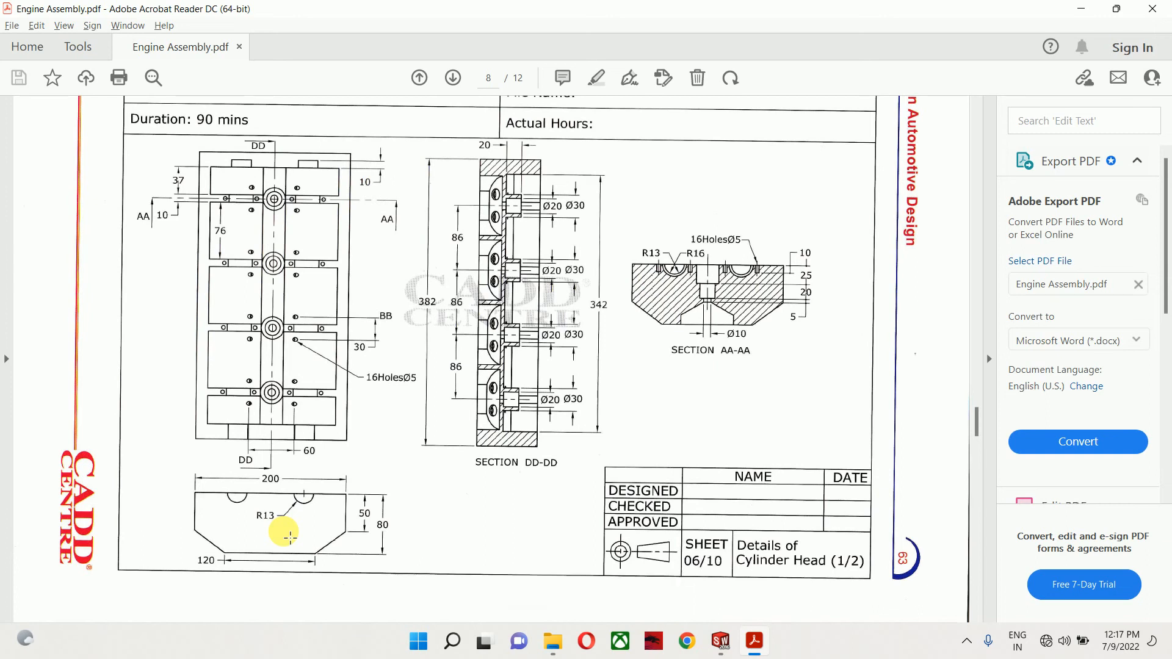
scroll(290, 537, "up", 20)
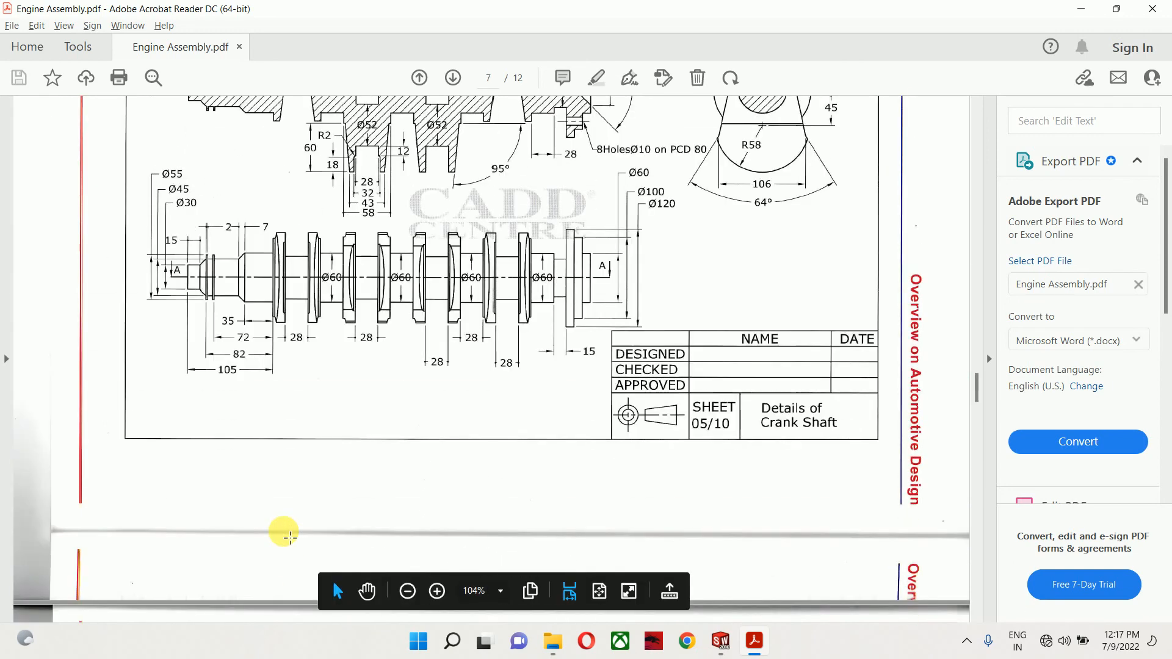
scroll(289, 537, "up", 20)
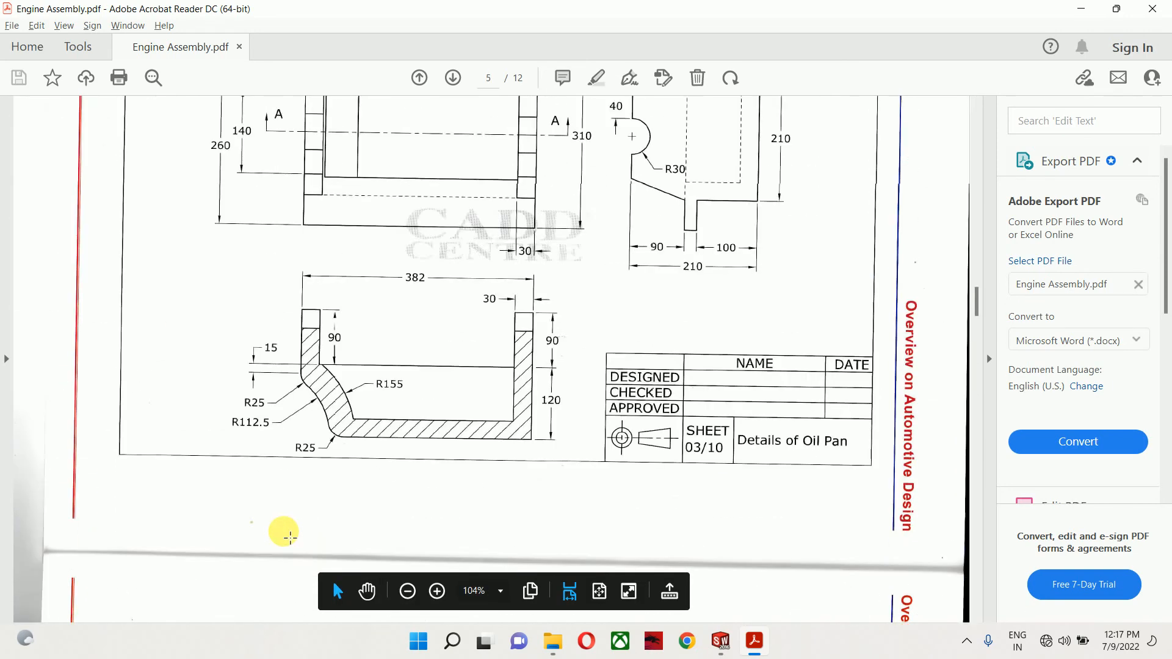
scroll(289, 537, "up", 10)
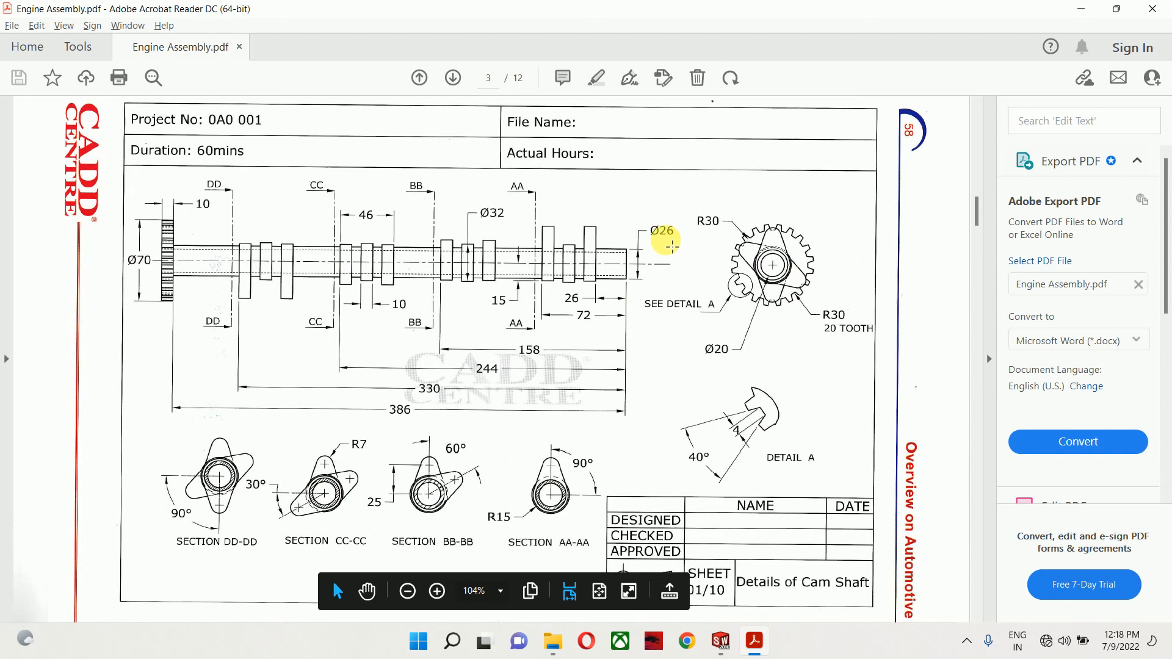
scroll(672, 246, "down", 20)
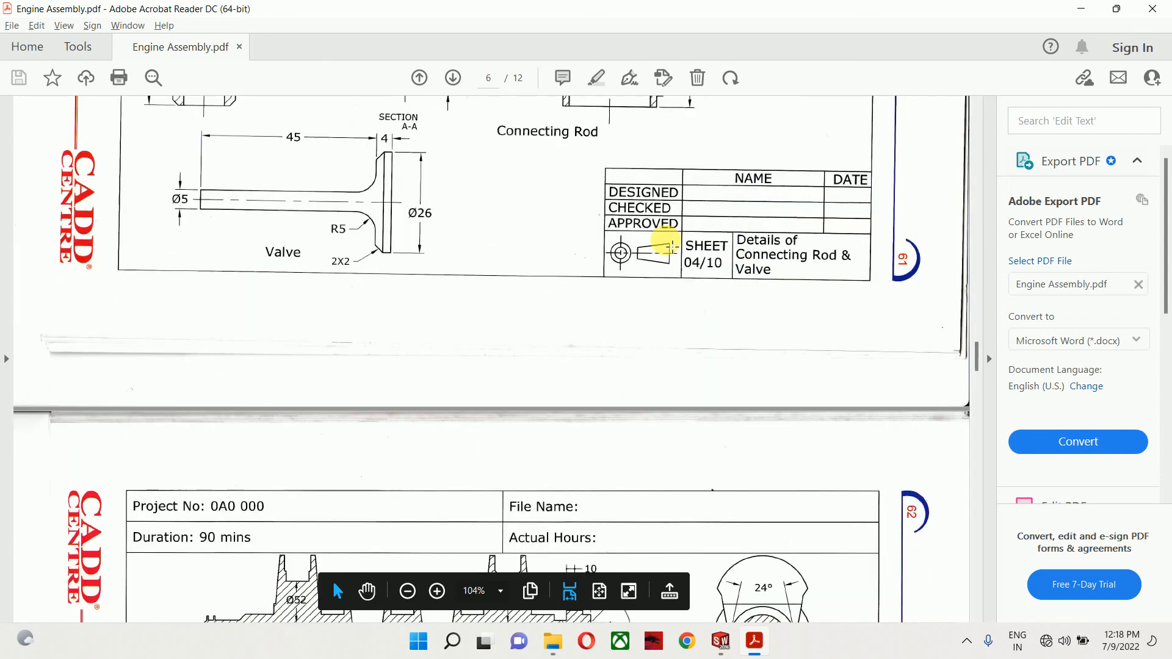
scroll(669, 246, "down", 20)
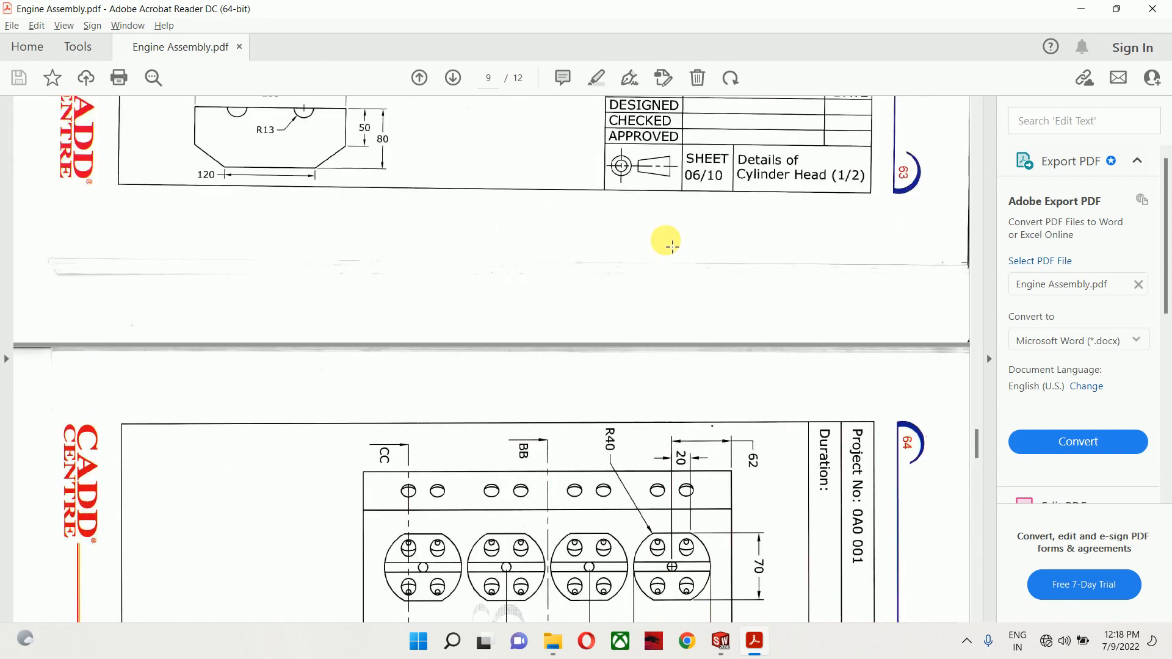
scroll(671, 246, "up", 6)
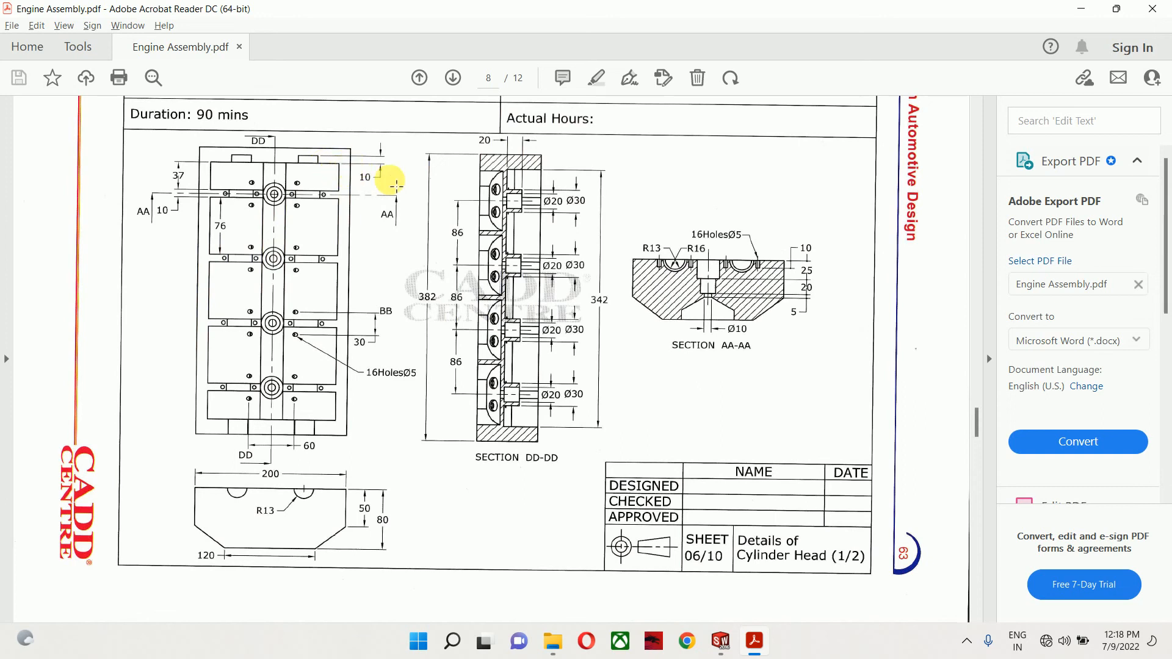
In SOLIDWORKS, sketch on the block's front end face a vertical centerline about 43 mm long and a horizontal one about 36 mm long from the top edge's midpoint
key("alt+Tab")
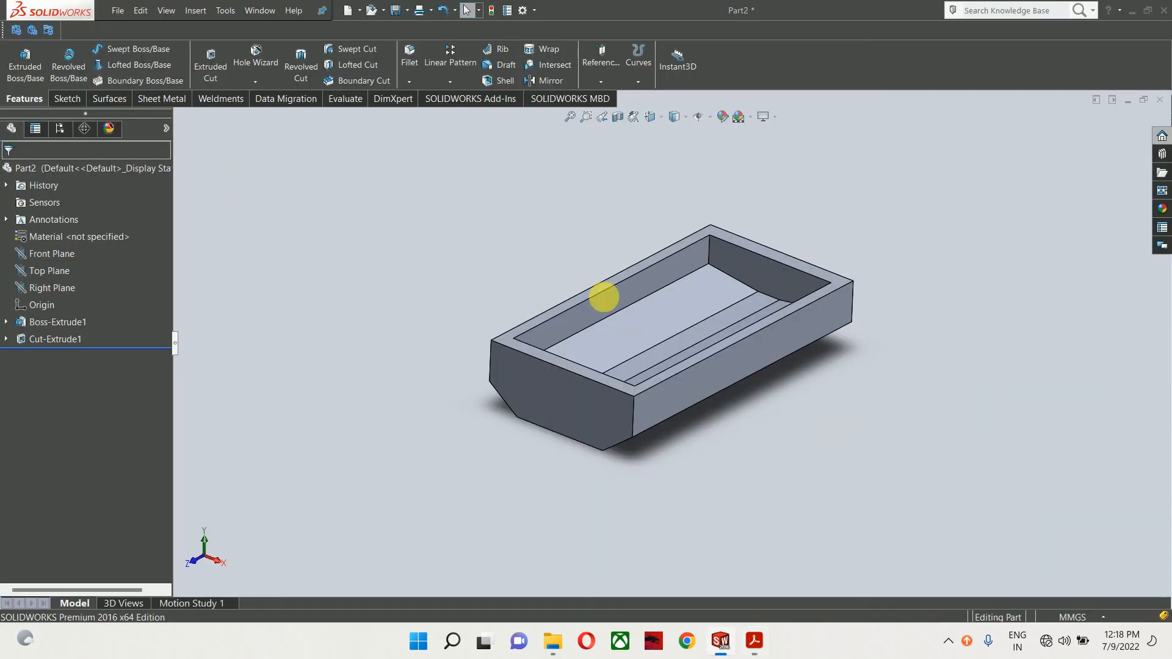
left_click(571, 397)
left_click(624, 359)
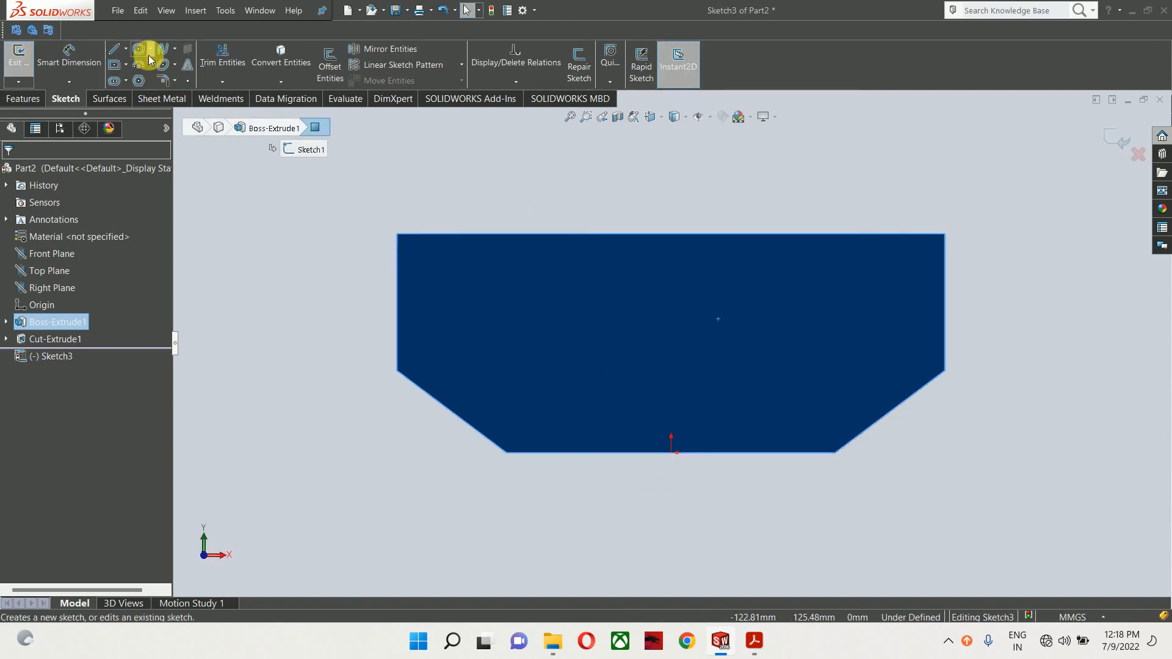
left_click(126, 48)
left_click(128, 79)
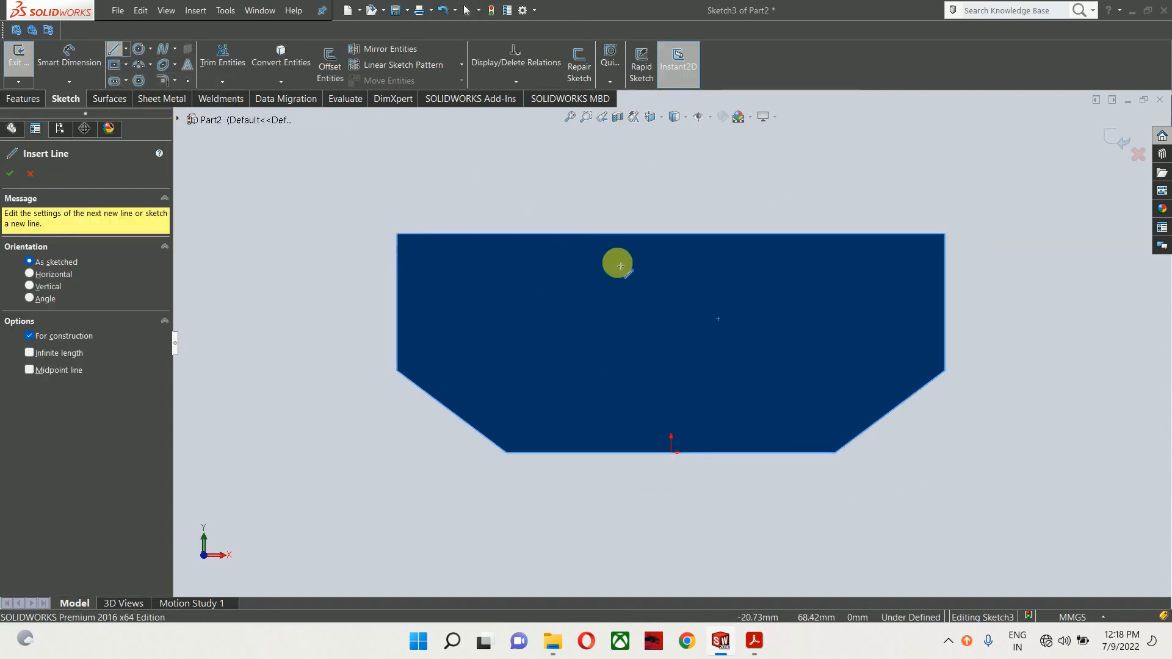
left_click(670, 234)
left_click(572, 235)
key("Escape")
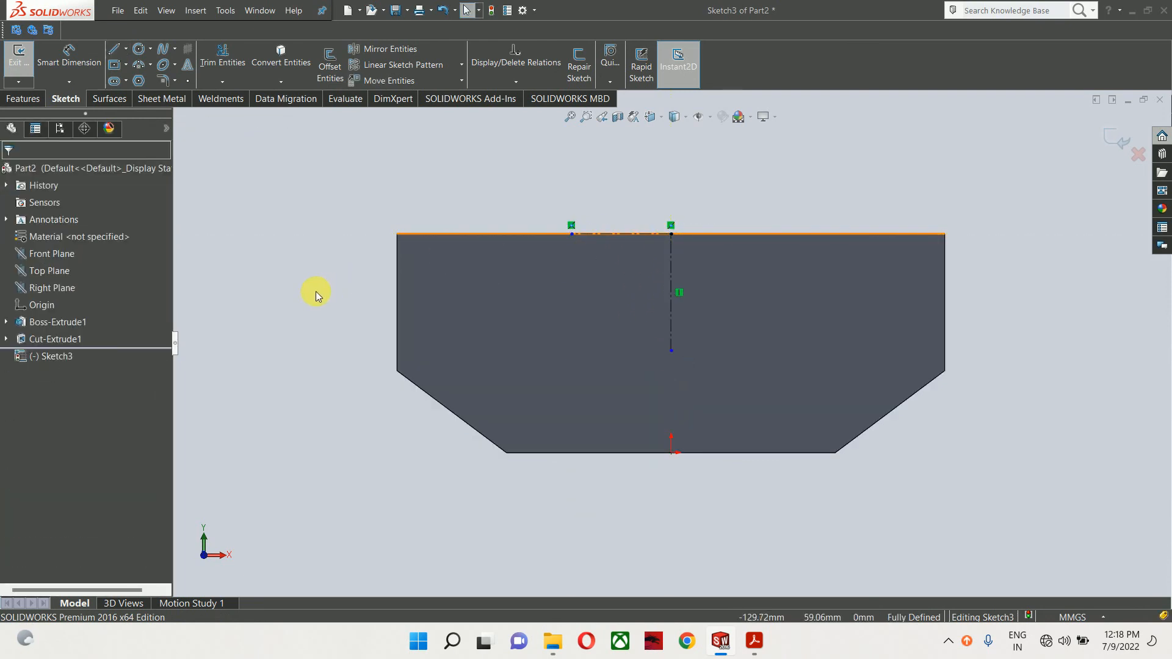
Draw a circle about 21 mm in diameter centred on the top edge, ending at the horizontal centerline's end, and mirror it about the vertical centerline
right_click_drag(314, 294, 488, 295)
left_click(545, 238)
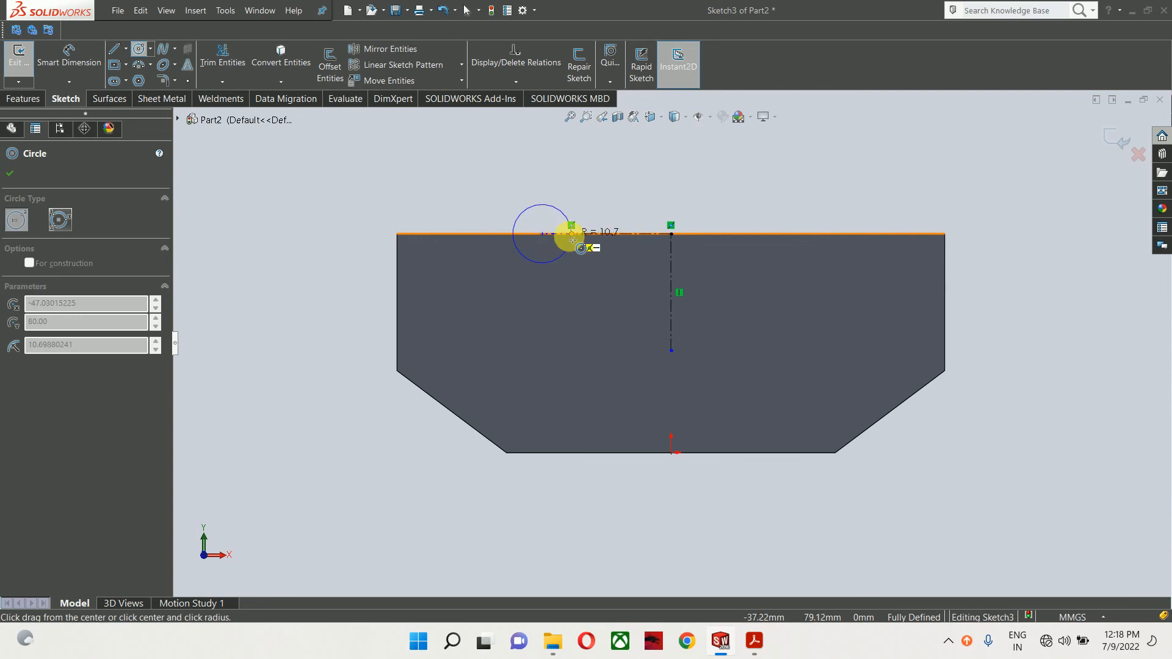
left_click(571, 235)
key("Escape")
left_click_drag(706, 255, 478, 283)
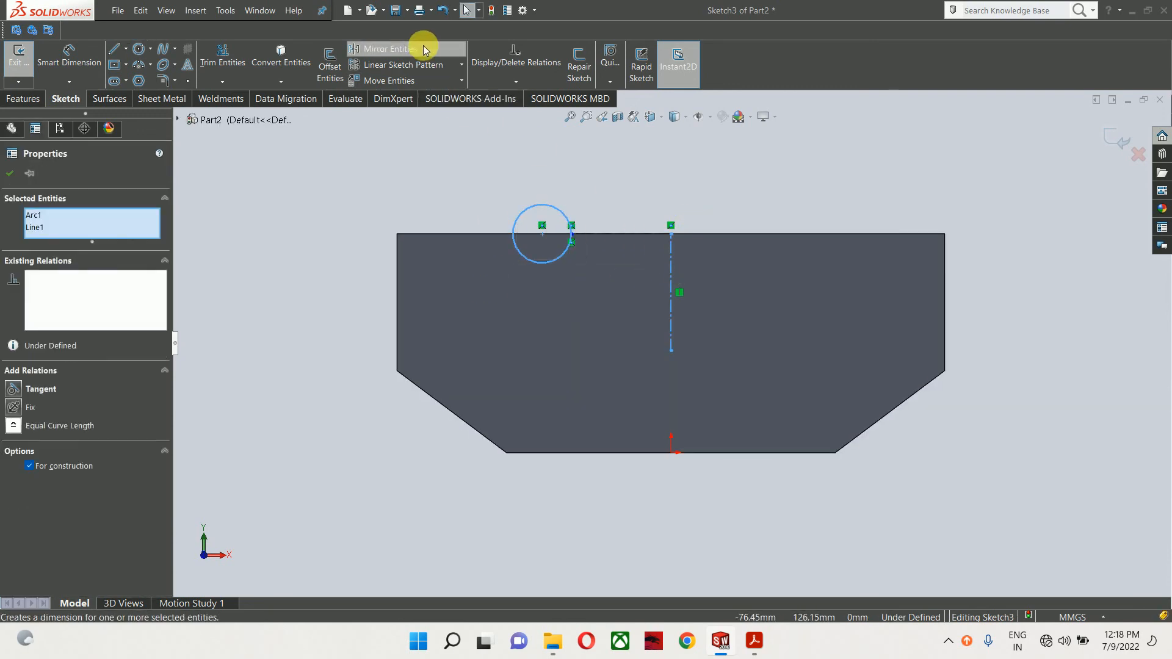
left_click(393, 49)
Dimension the mirrored circle's diameter at 26 mm
right_click_drag(570, 335, 644, 237)
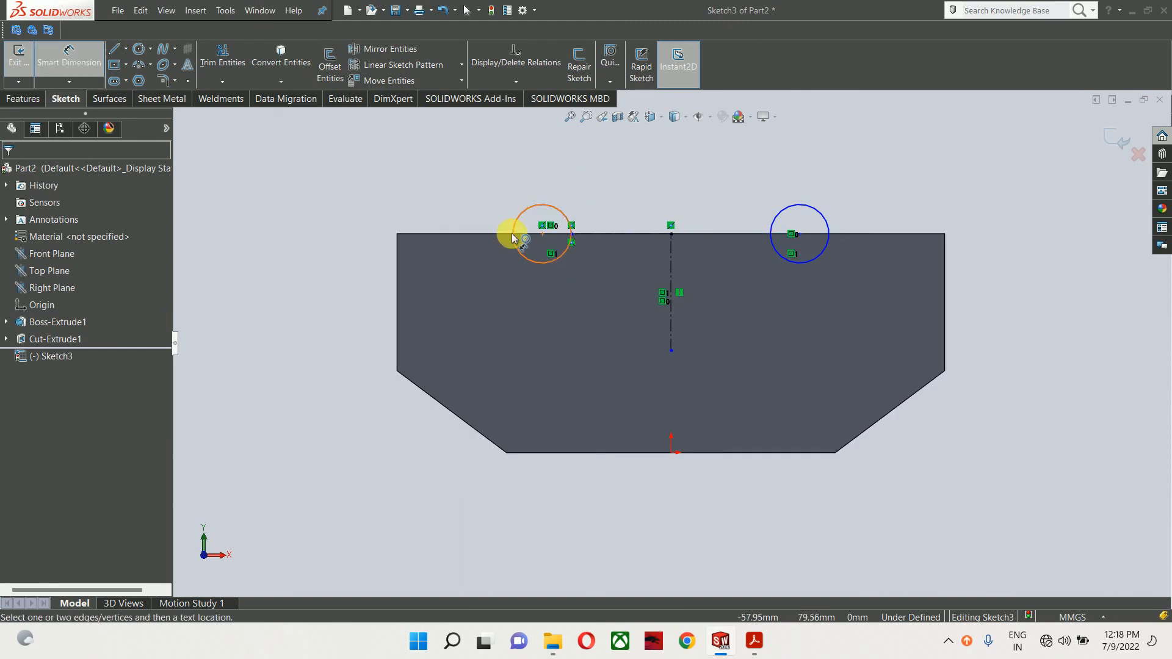
left_click(790, 213)
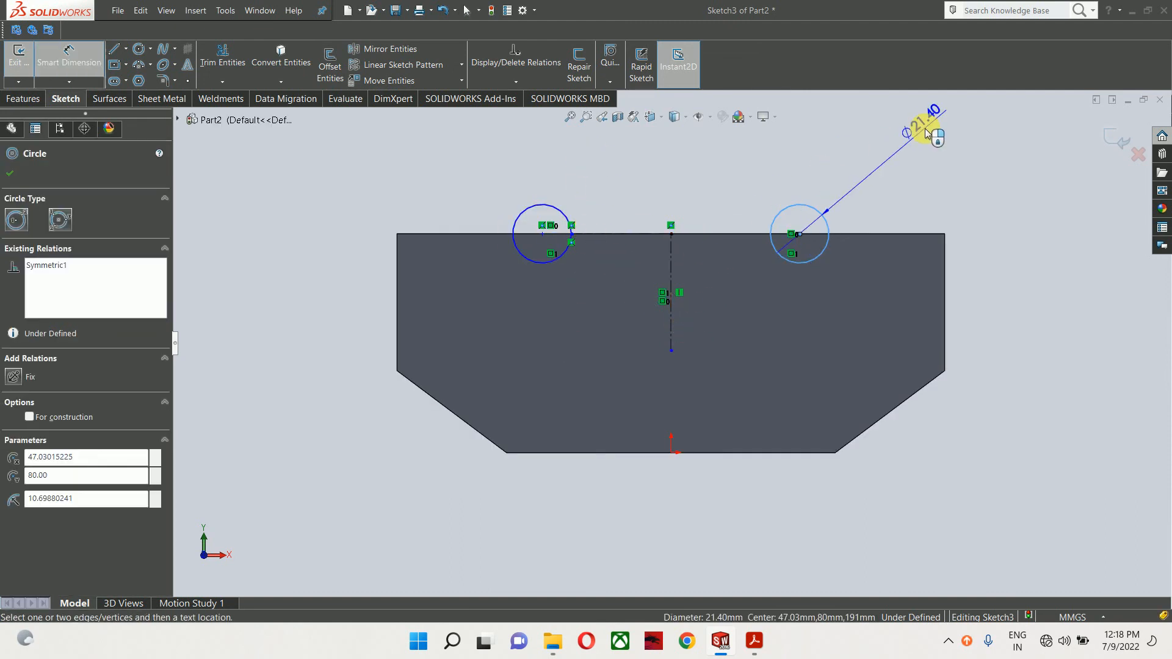
left_click(902, 171)
type("26")
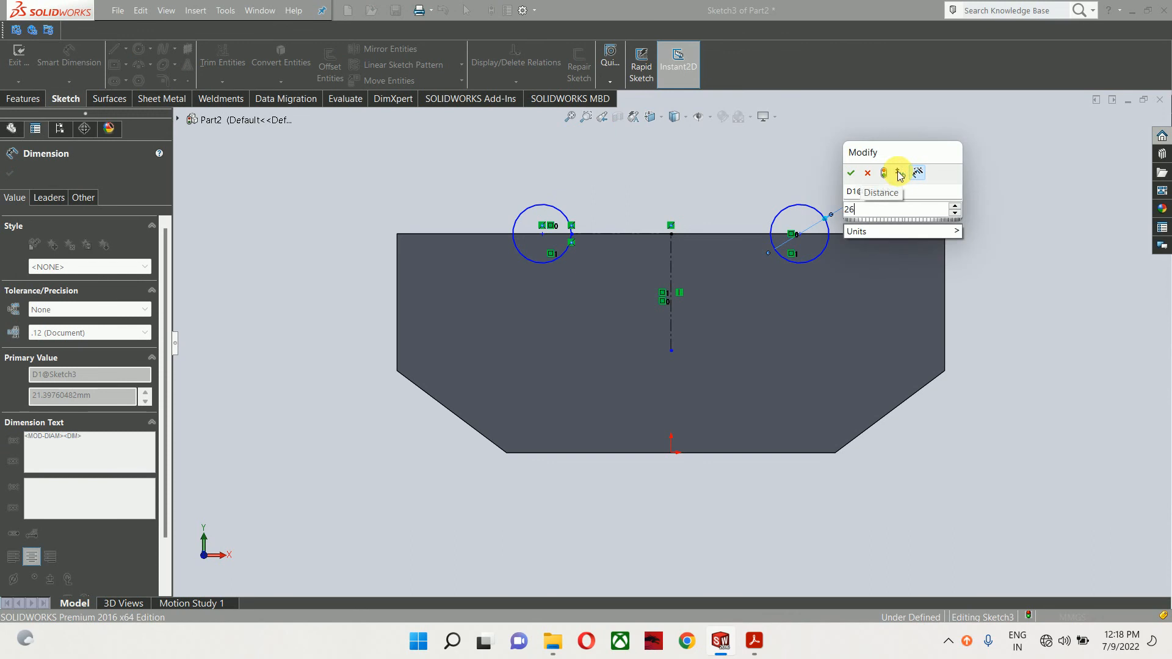
key("Return")
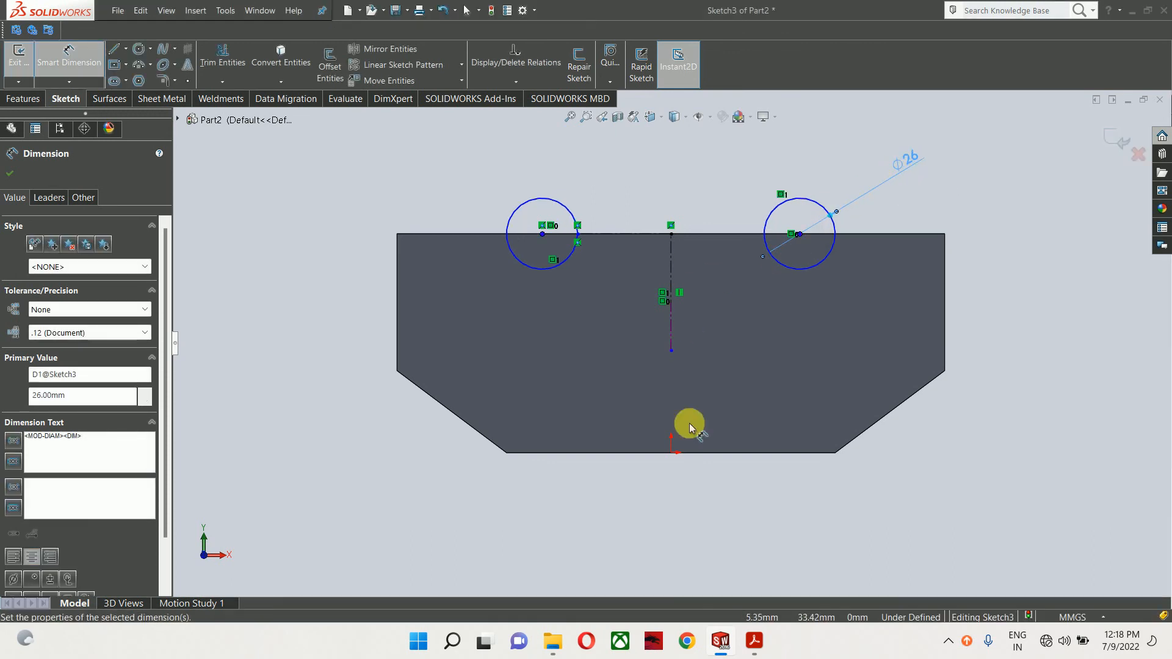
Check the groove spacing in the PDF drawing and dimension the gap between the two circles' inner edges at 60 mm in SOLIDWORKS
left_click(754, 640)
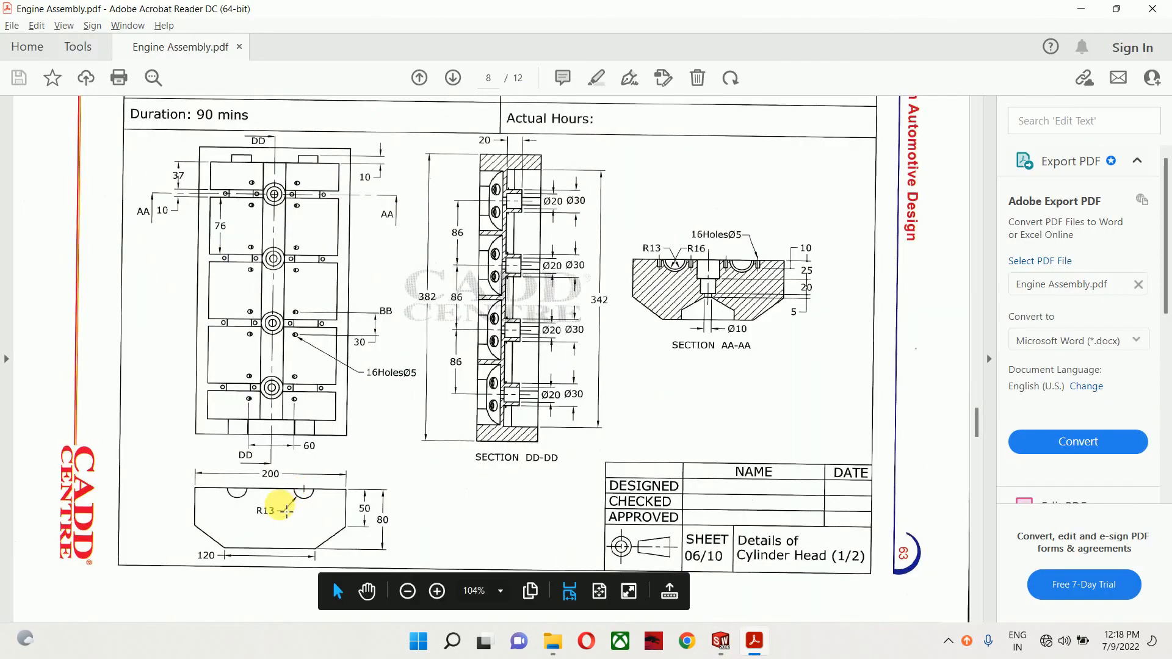
scroll(267, 454, "up", 5, "ctrl")
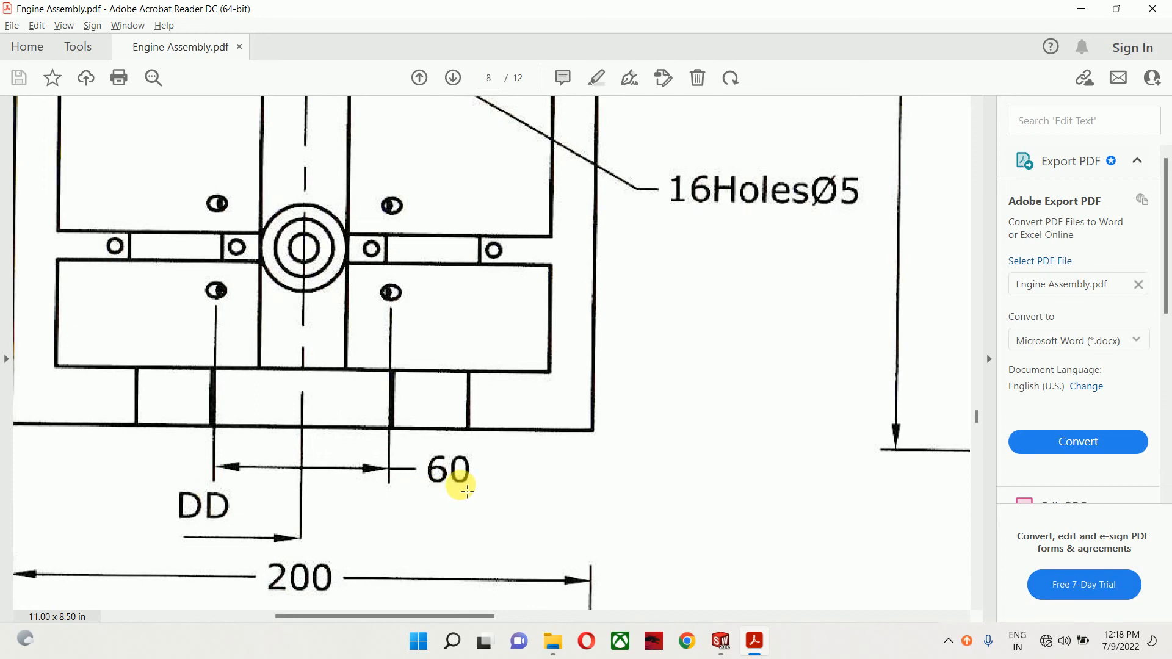
key("alt+Tab")
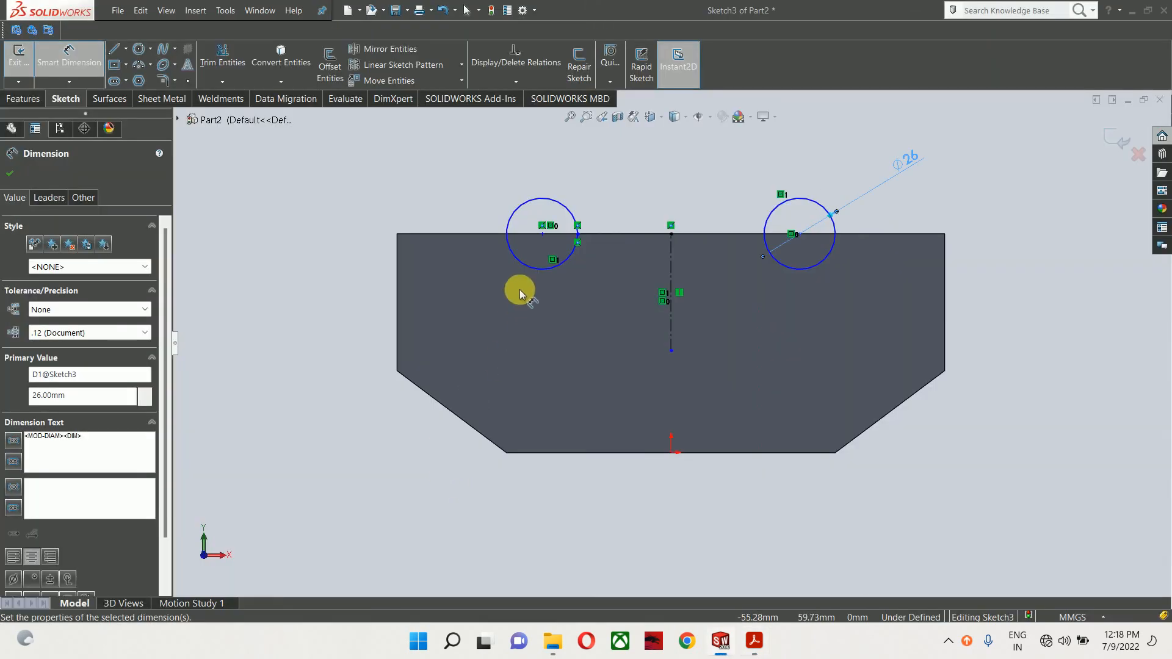
left_click(576, 234)
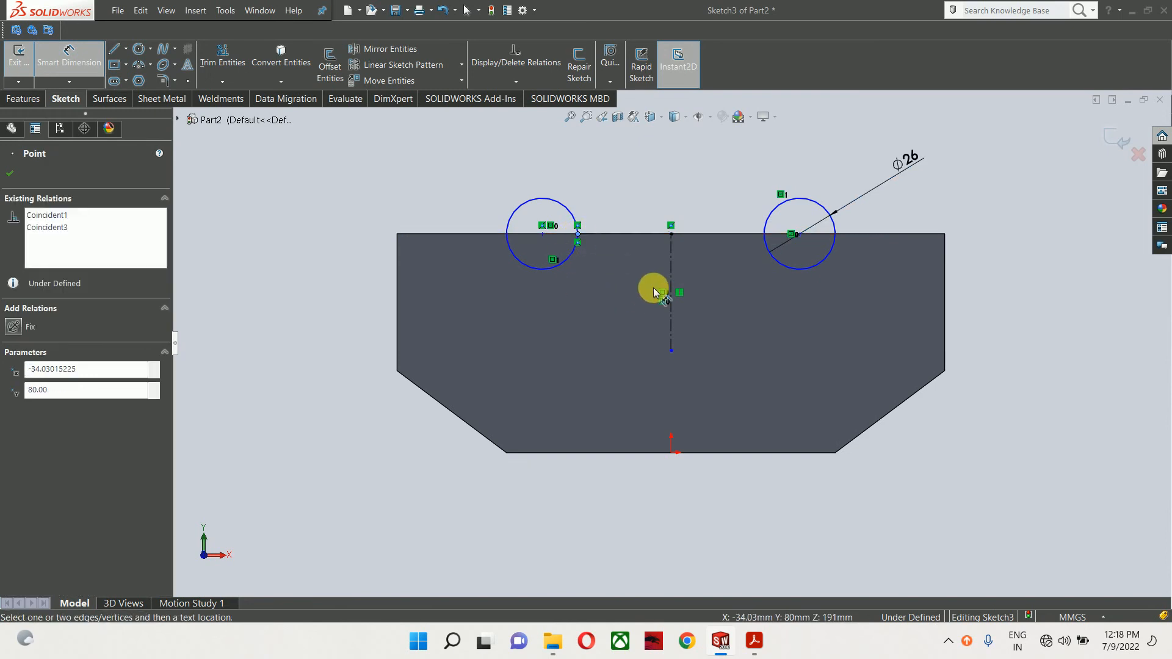
left_click(670, 255)
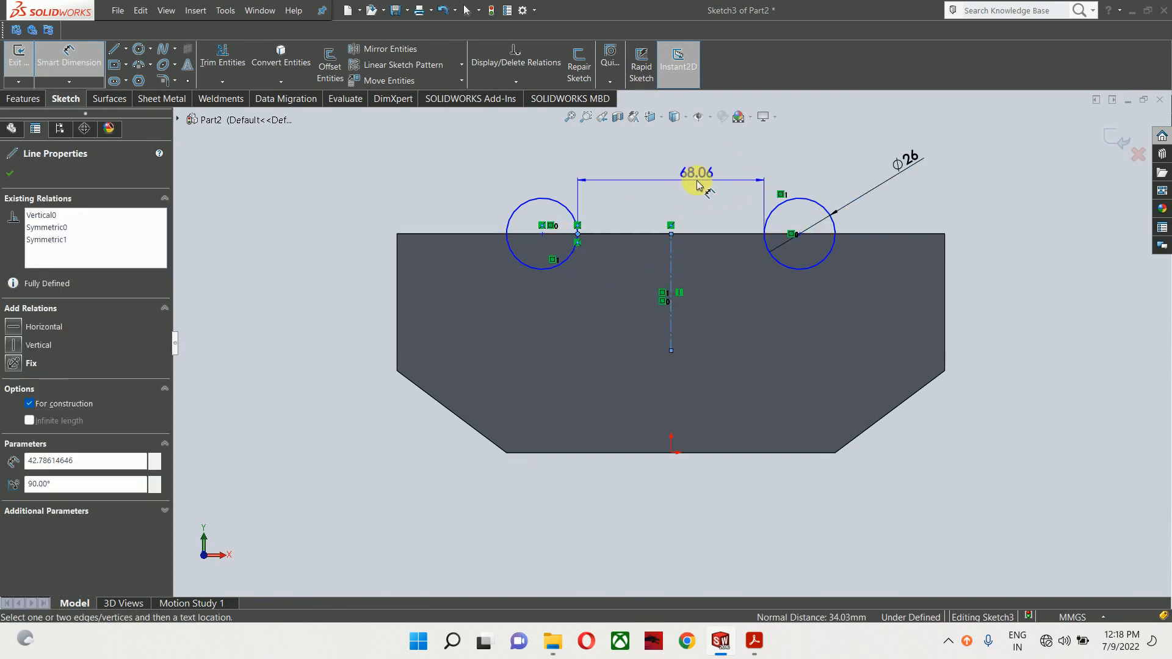
left_click(698, 185)
type("60")
key("Return")
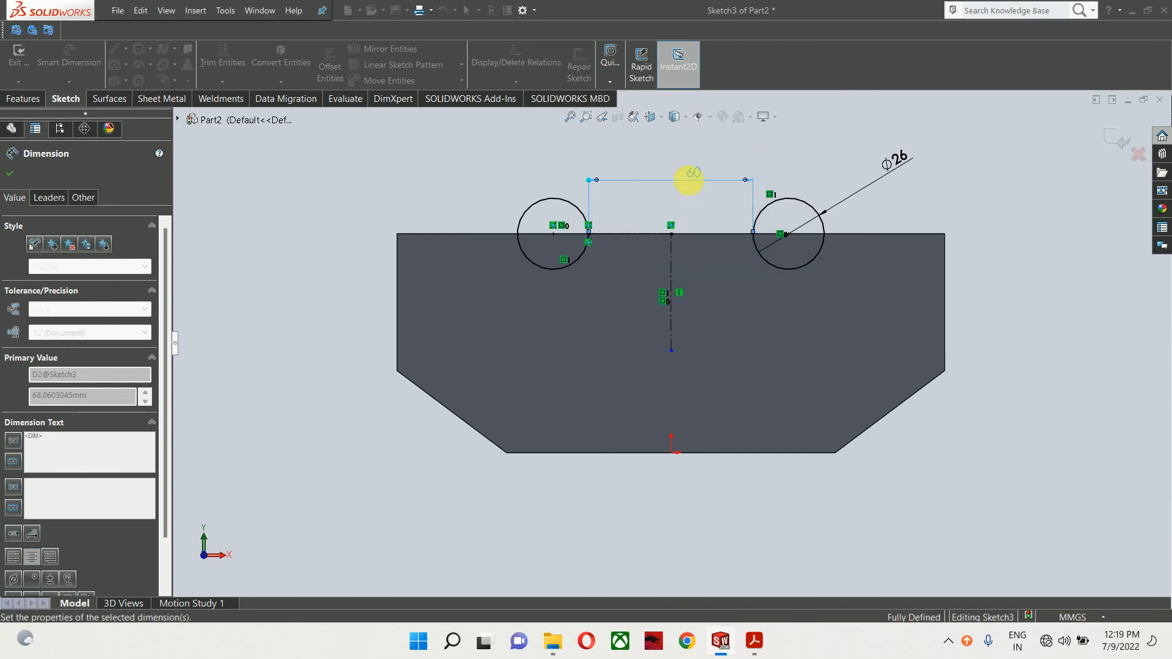
key("Escape")
Close the sketch, start an Extruded Cut from the two circles and check the groove's end distance in the Engine Assembly.pdf drawing
scroll(720, 322, "up", 2)
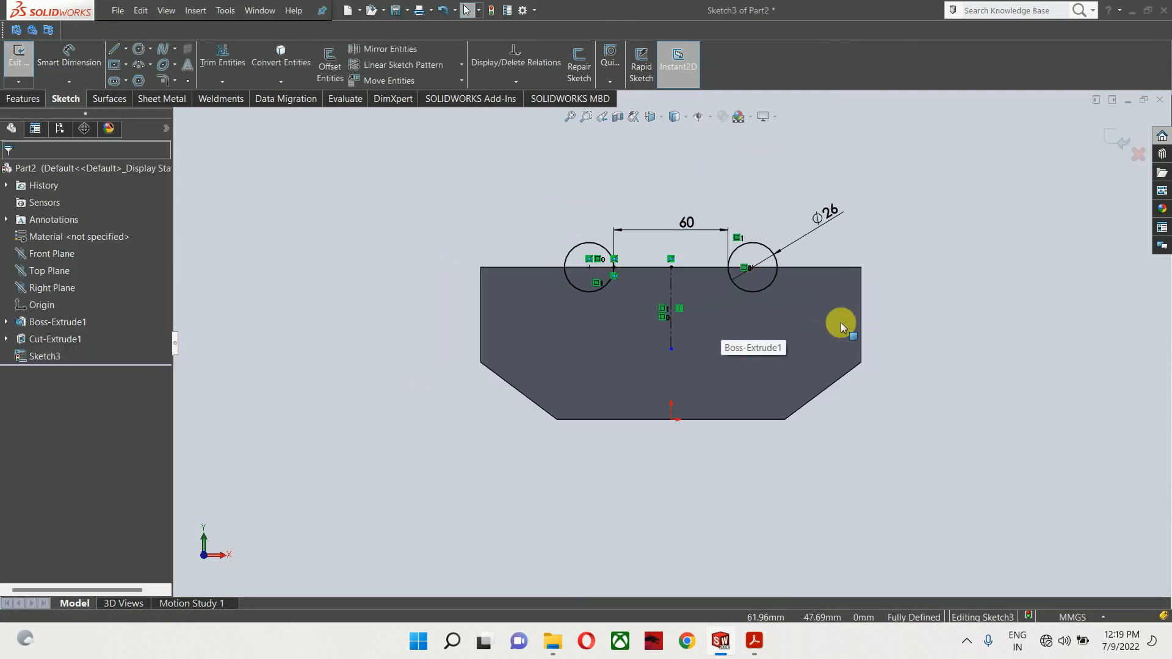
left_click(1118, 140)
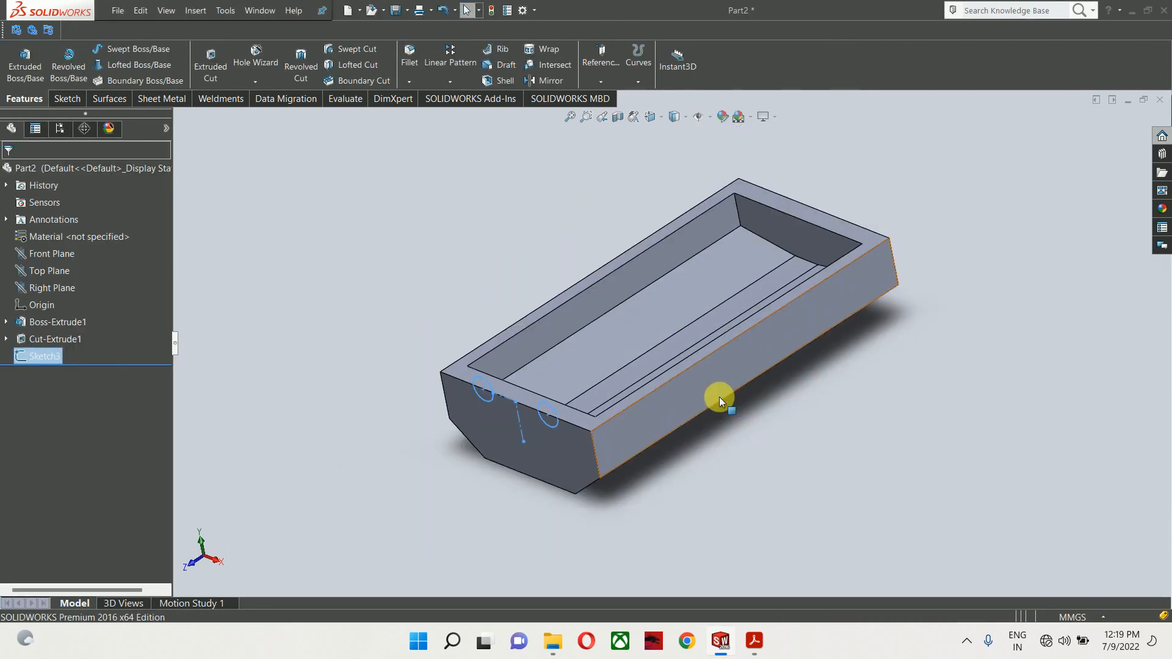
left_click(210, 64)
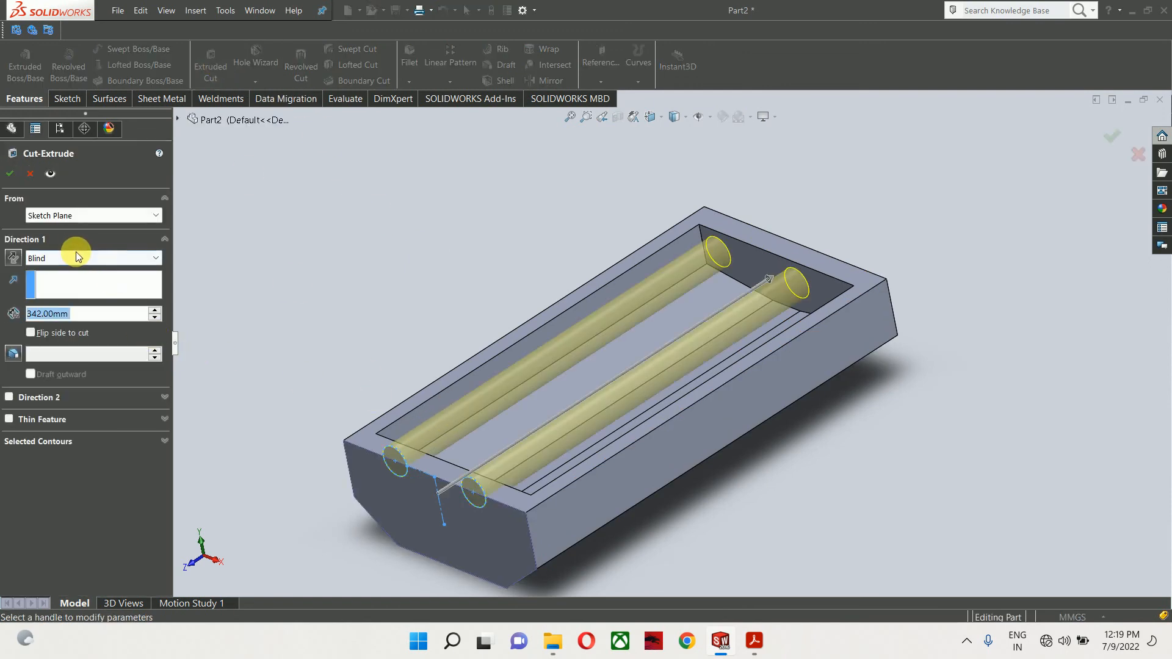
left_click(78, 259)
left_click(78, 259)
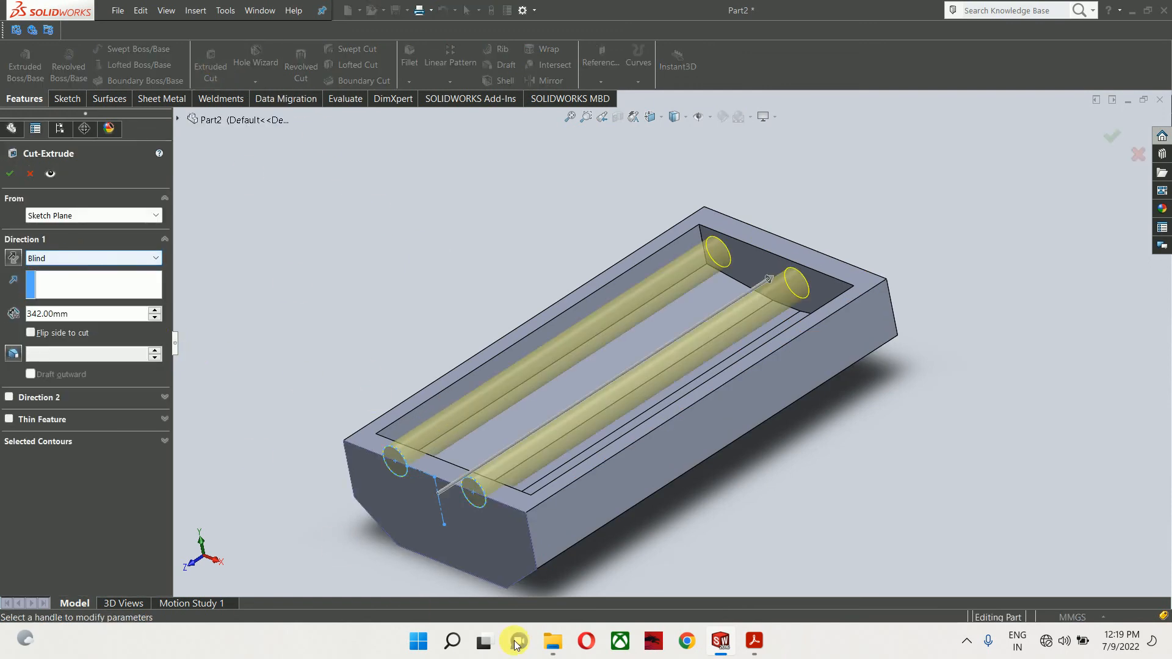
left_click(754, 635)
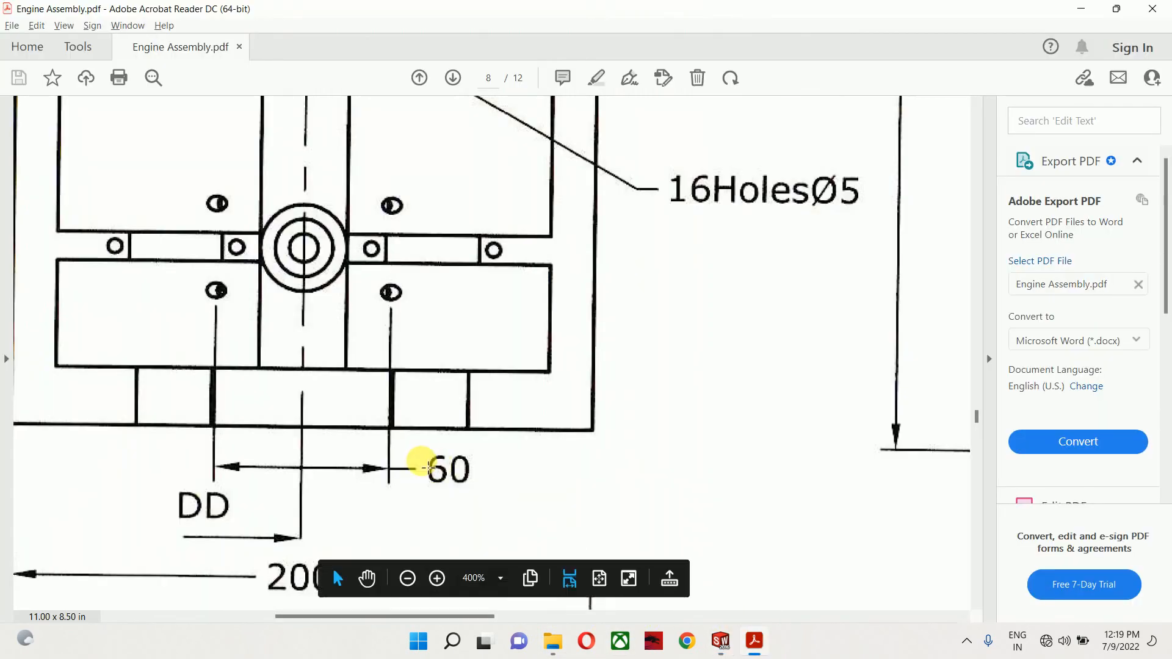
key("ctrl+shift+minus")
scroll(515, 358, "down", 1, "ctrl")
scroll(514, 358, "up", 6)
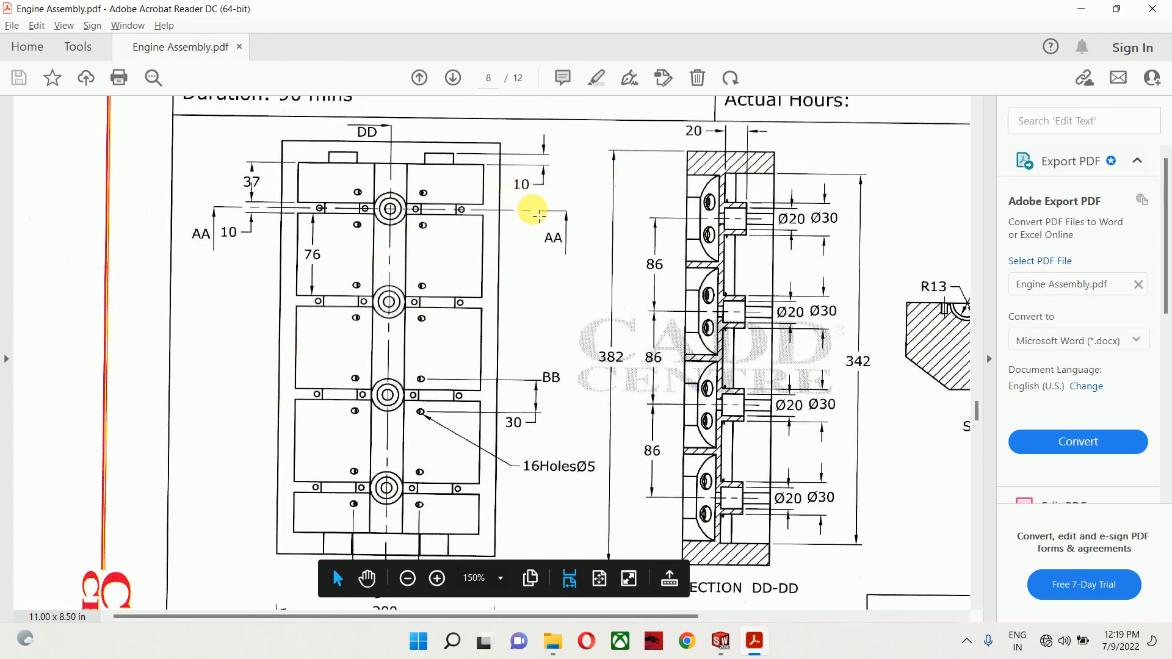
key("alt+Tab")
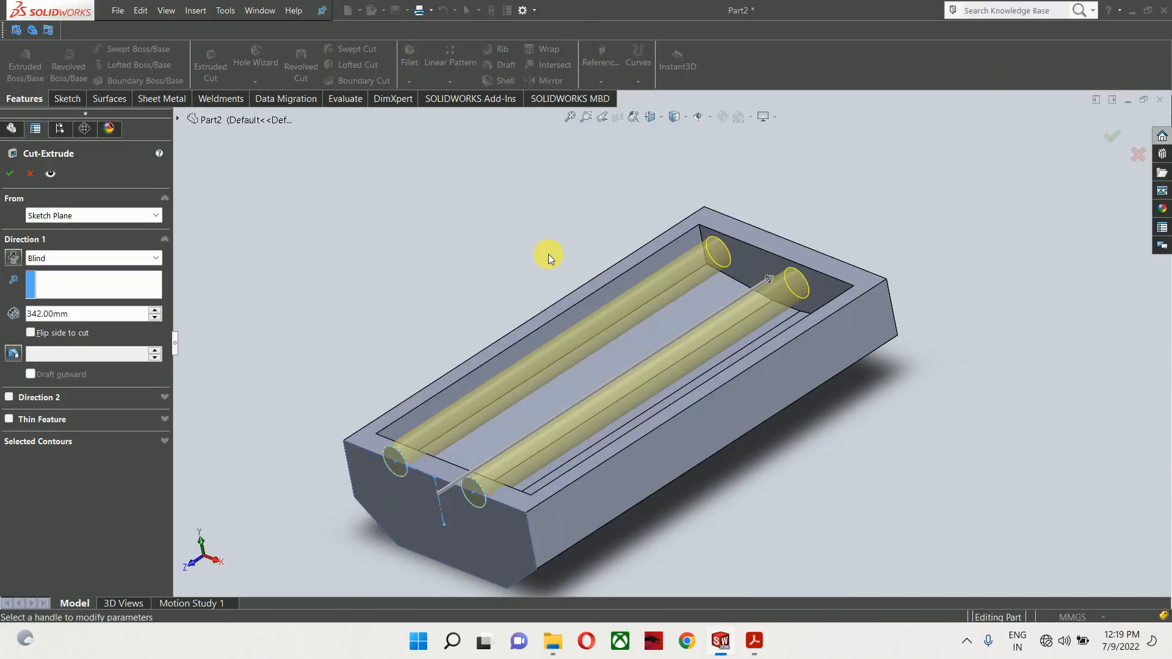
In SOLIDWORKS, end the cut with Offset From Surface, 10 mm from the pocket's far inner end wall
left_click(90, 261)
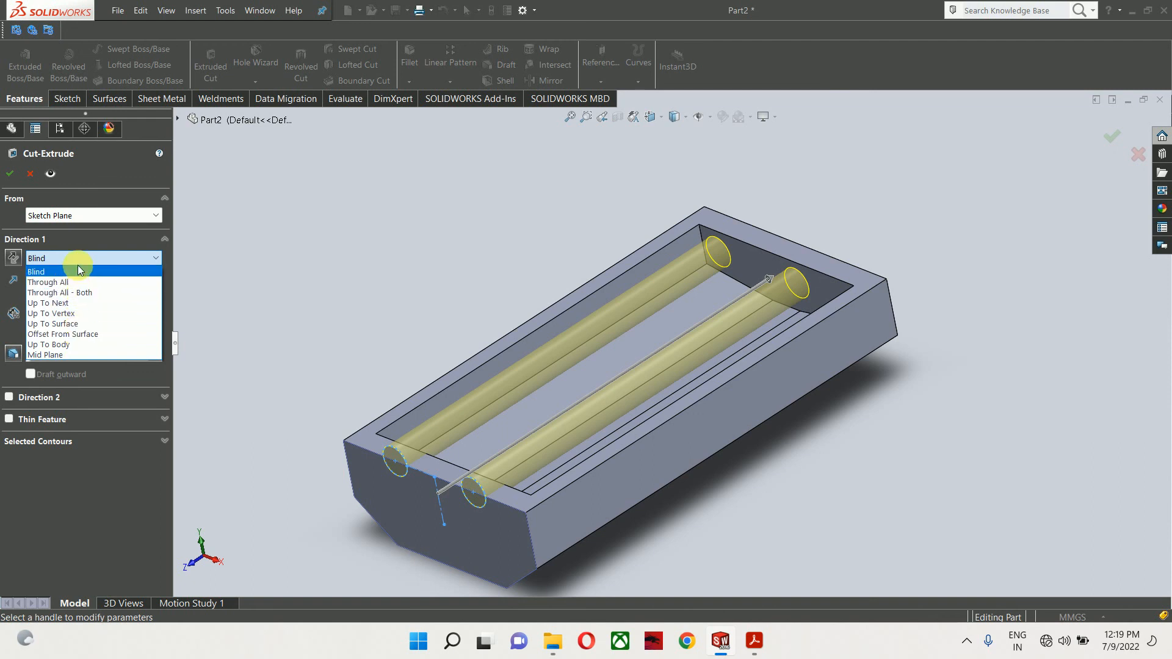
left_click(94, 335)
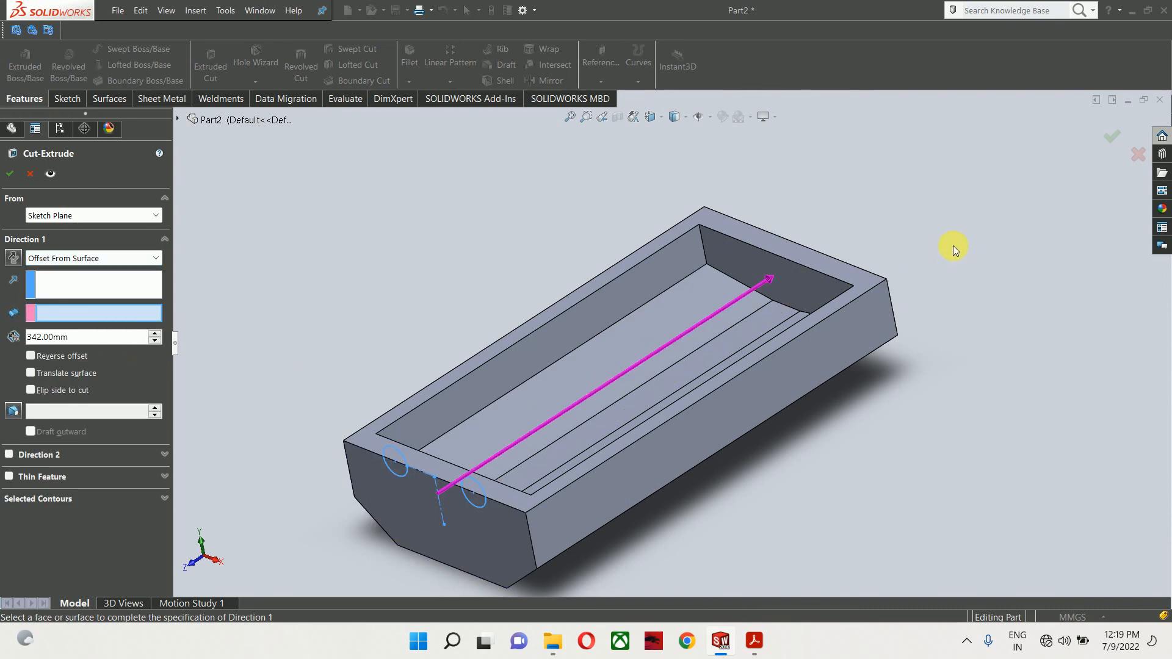
left_click(771, 257)
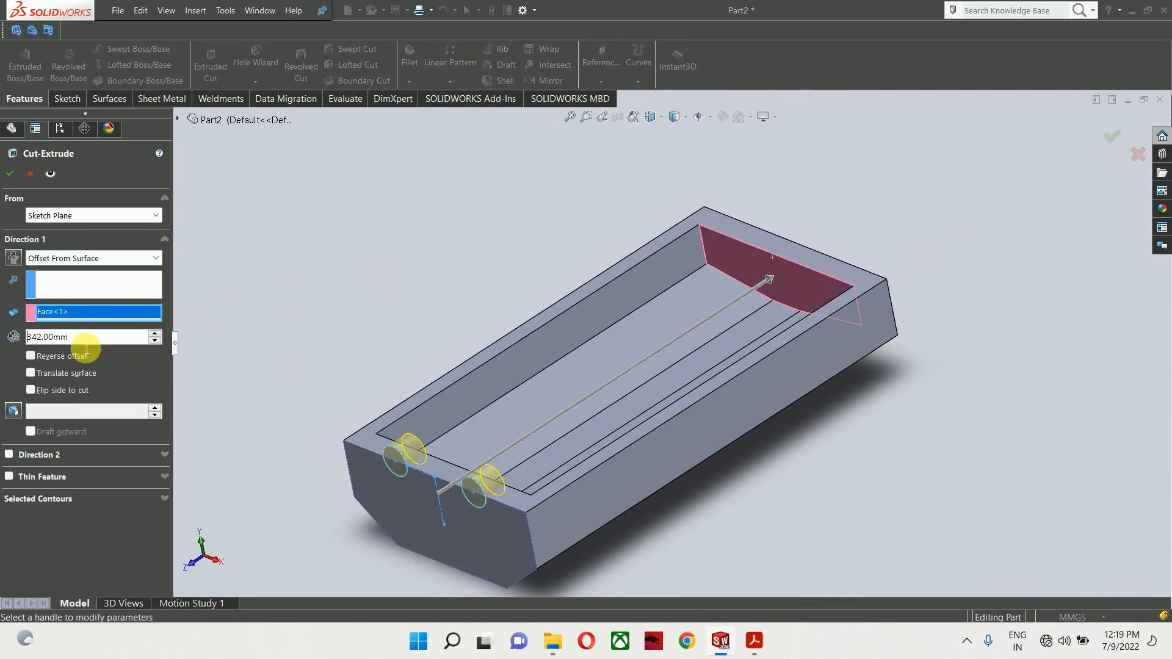
type("10")
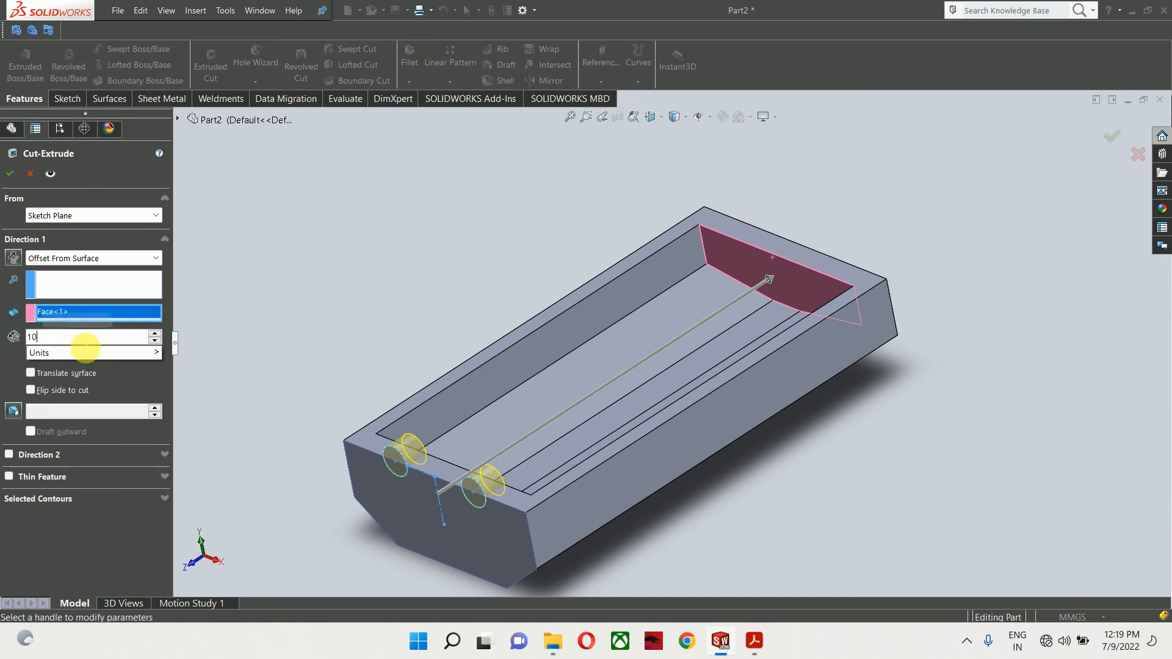
key("Return")
Reverse the cut's offset so it runs into the far end wall, enable Translate surface and finish the cut
scroll(965, 229, "down", 4)
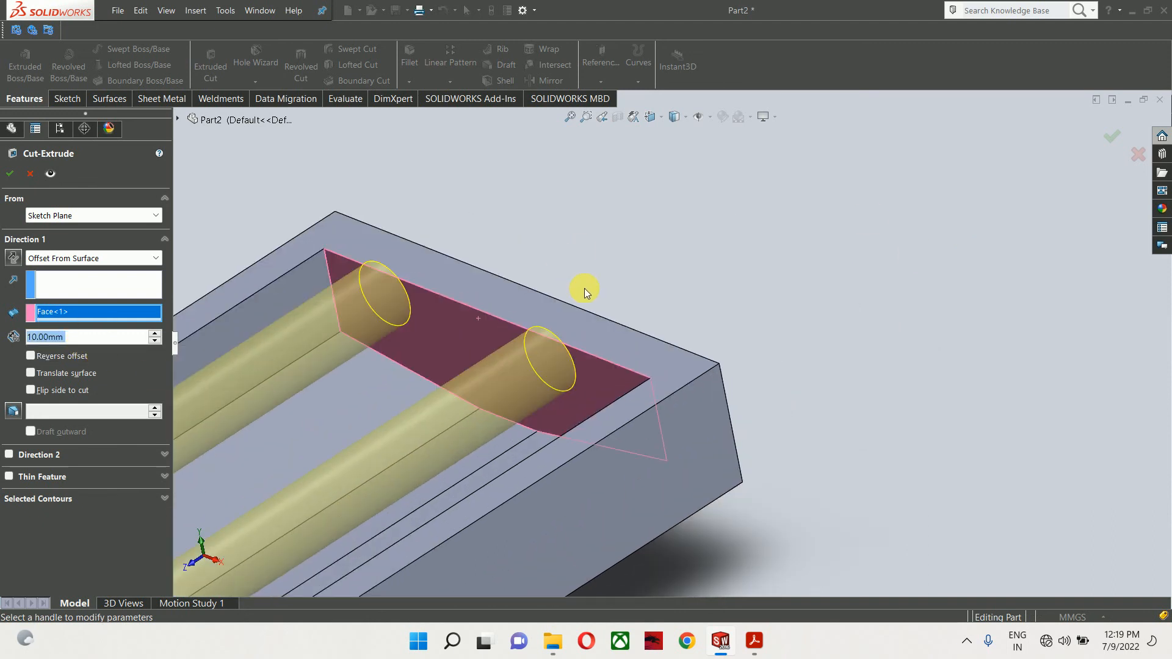
middle_click_drag(584, 288, 566, 343)
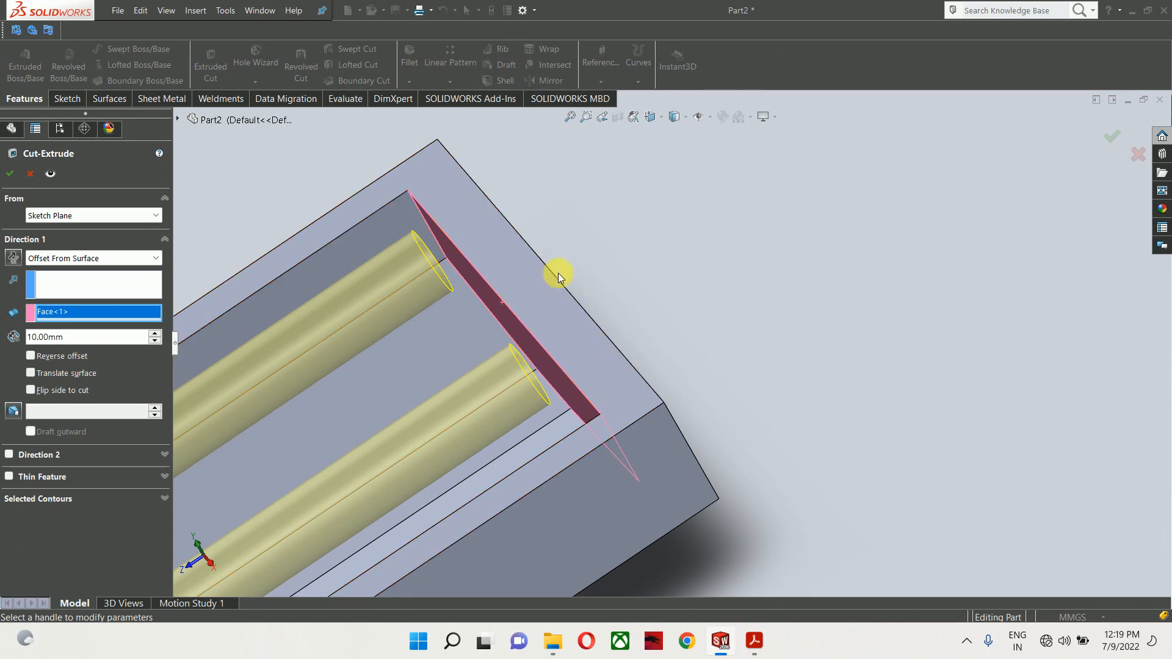
left_click(30, 356)
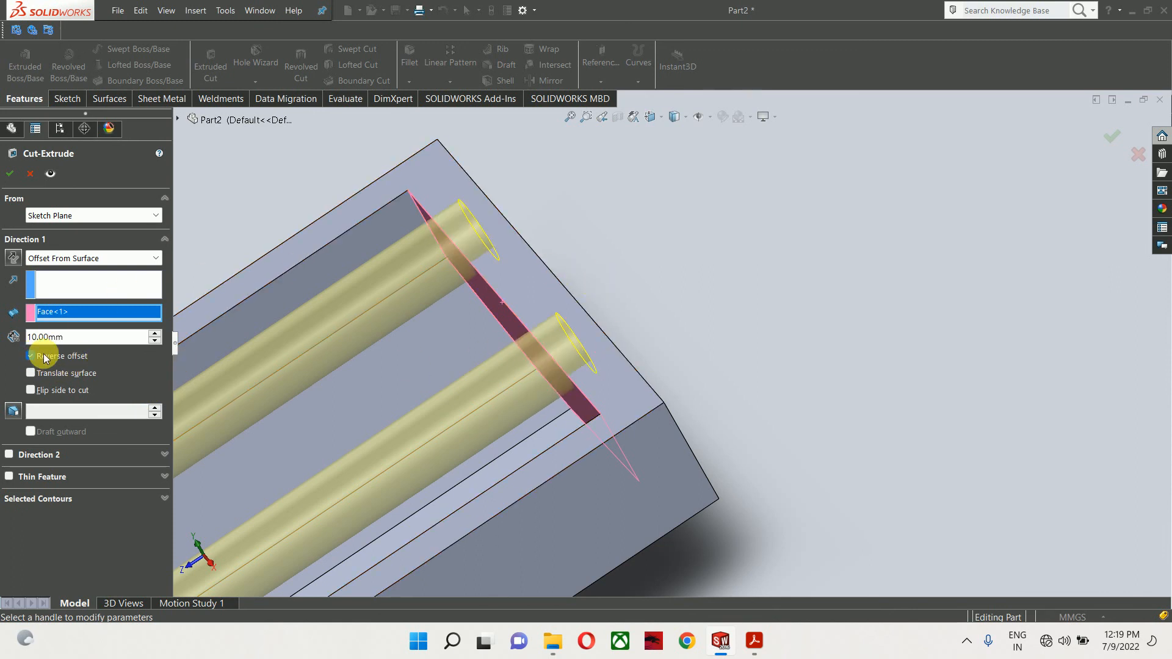
left_click(53, 373)
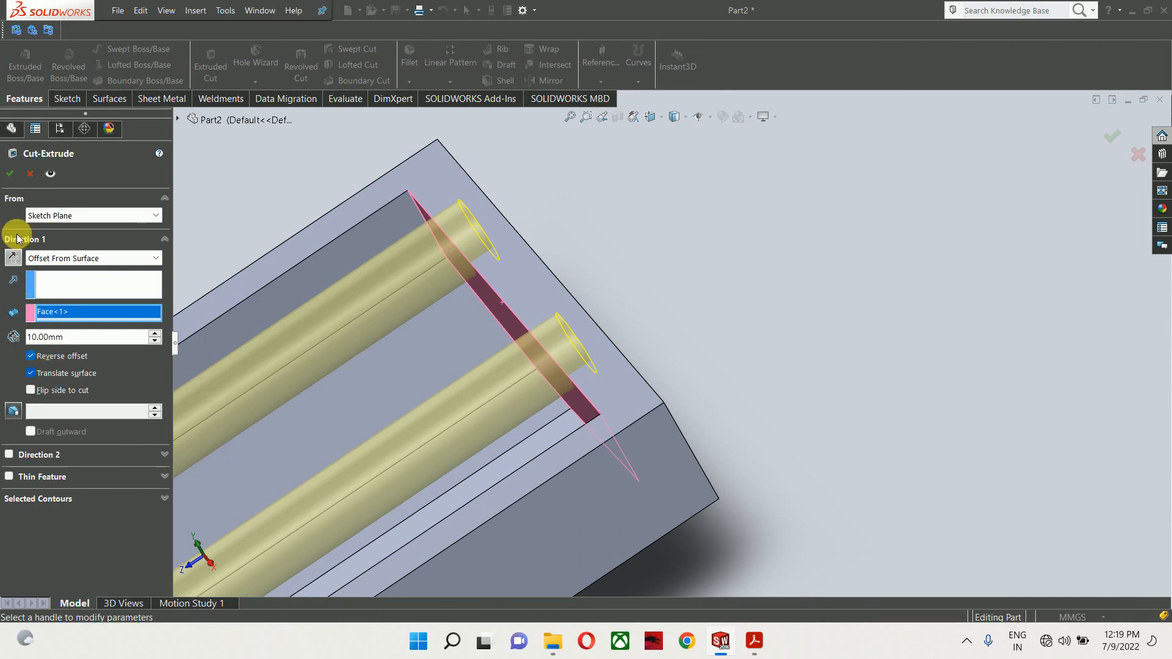
left_click(11, 175)
scroll(824, 388, "up", 3)
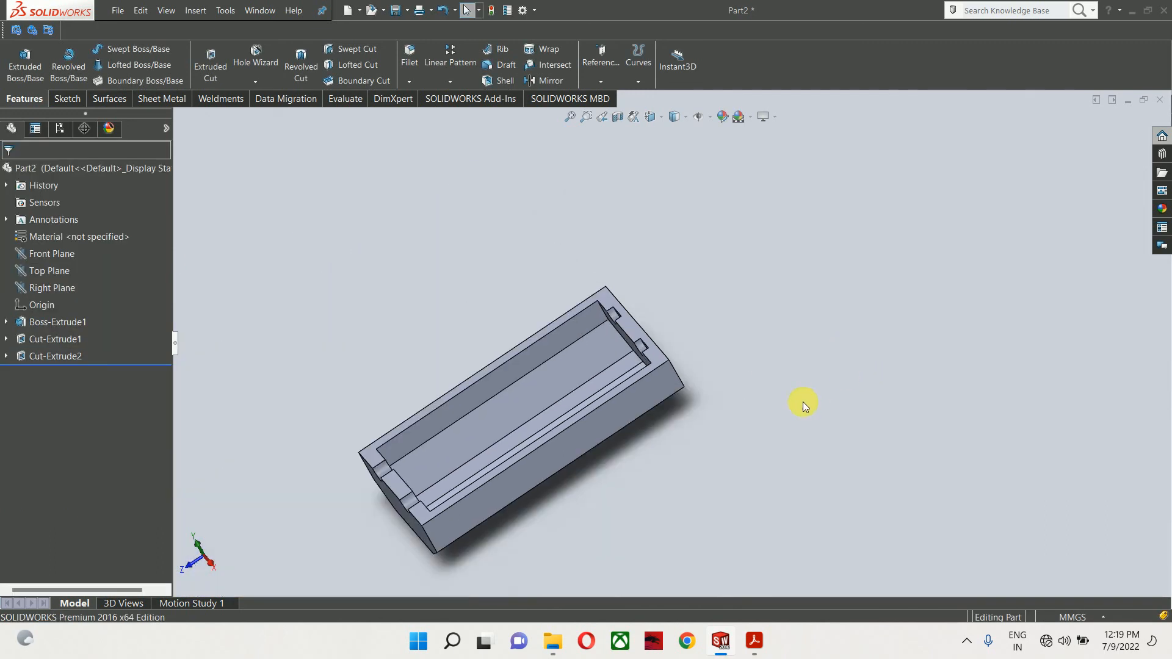
Inspect the grooves in both end walls and check the cross rib layout in the Engine Assembly.pdf drawing
scroll(803, 402, "up", 2)
middle_click_drag(805, 400, 836, 342)
scroll(592, 403, "down", 3)
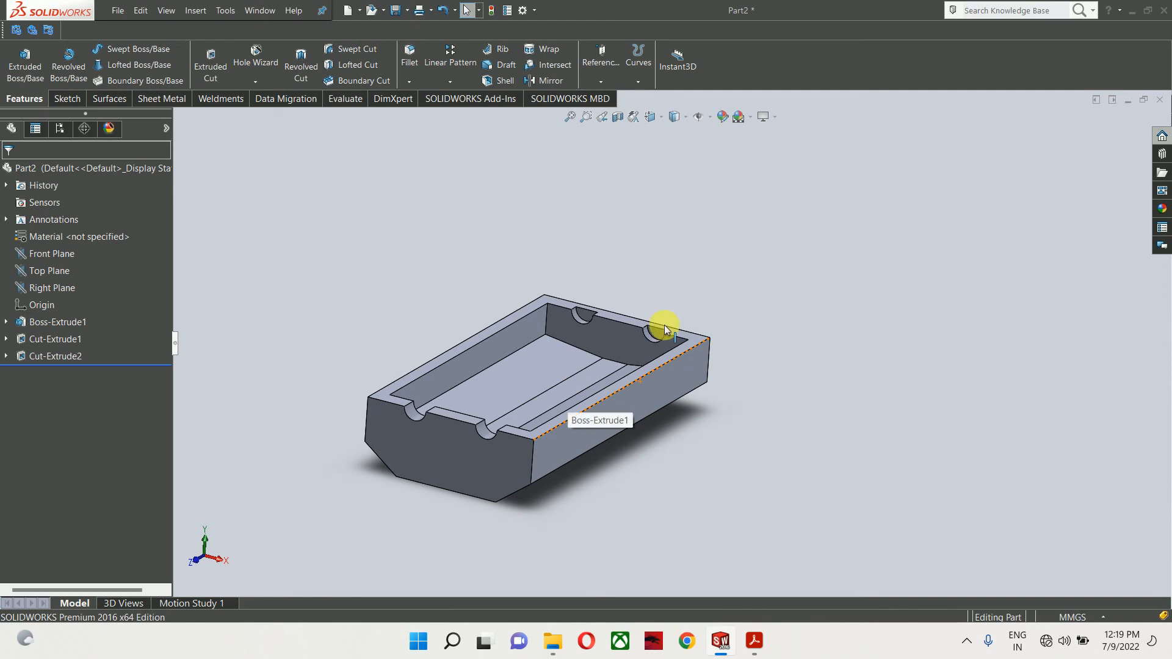
mouse_move(675, 392)
middle_mouse_down()
mouse_move(688, 387)
mouse_move(665, 385)
middle_mouse_up()
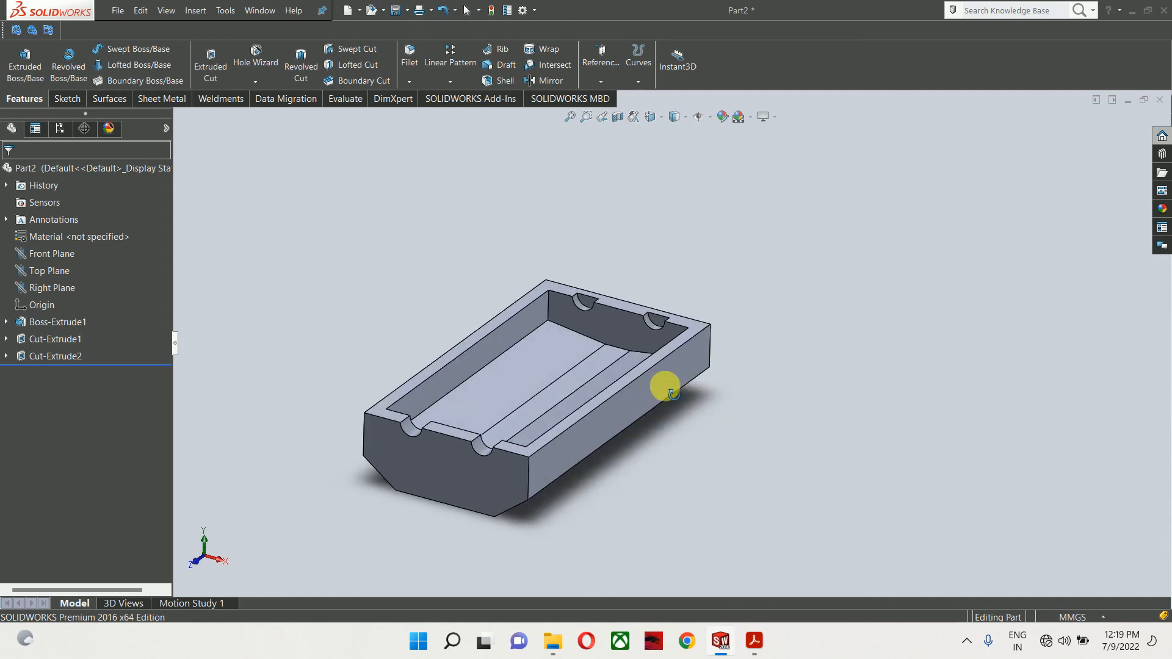
left_click(754, 640)
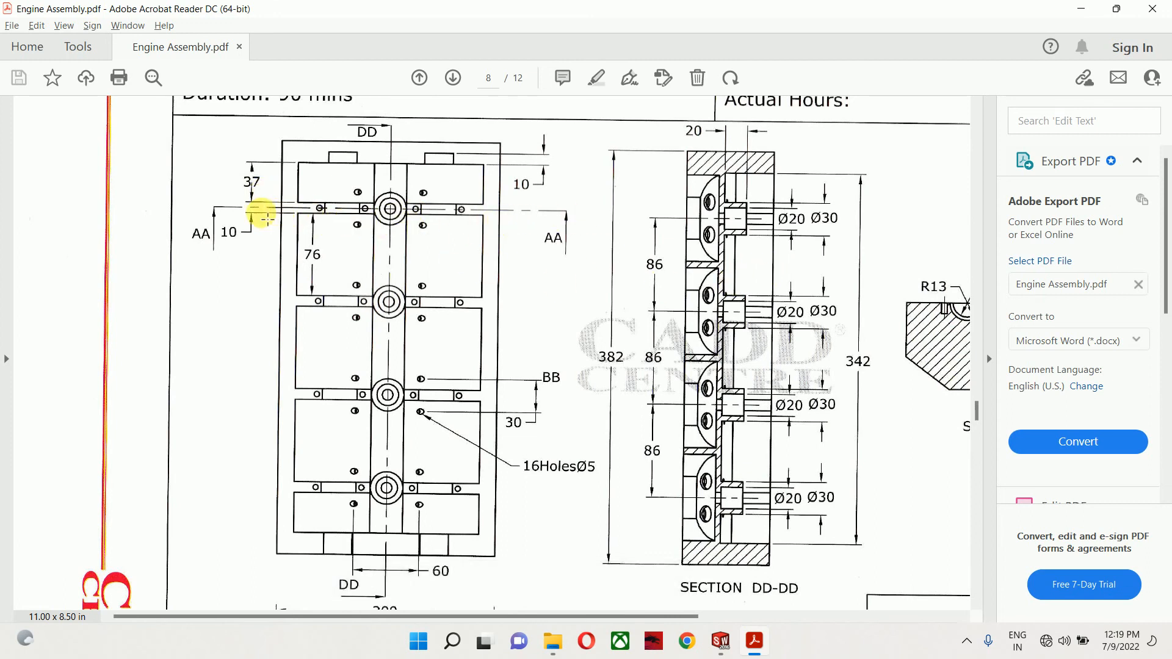
scroll(296, 228, "down", 2, "ctrl")
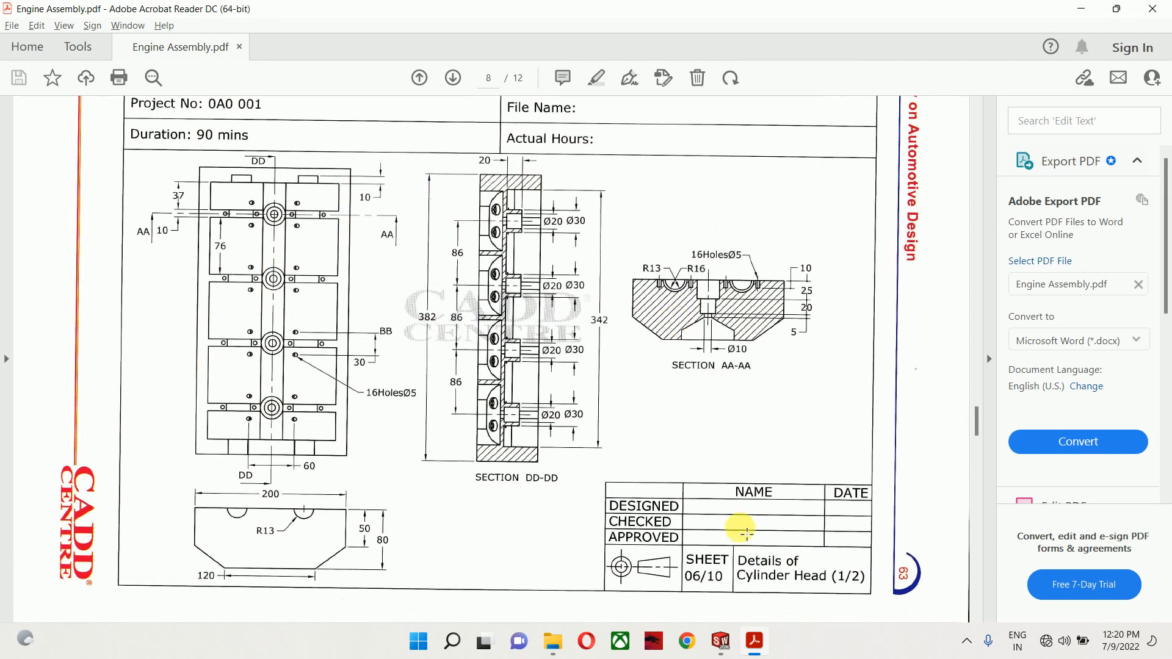
In SOLIDWORKS, sketch on the block's top rim face a horizontal line about 170 mm long across the pocket near its far end wall
left_click(720, 640)
scroll(623, 385, "down", 5)
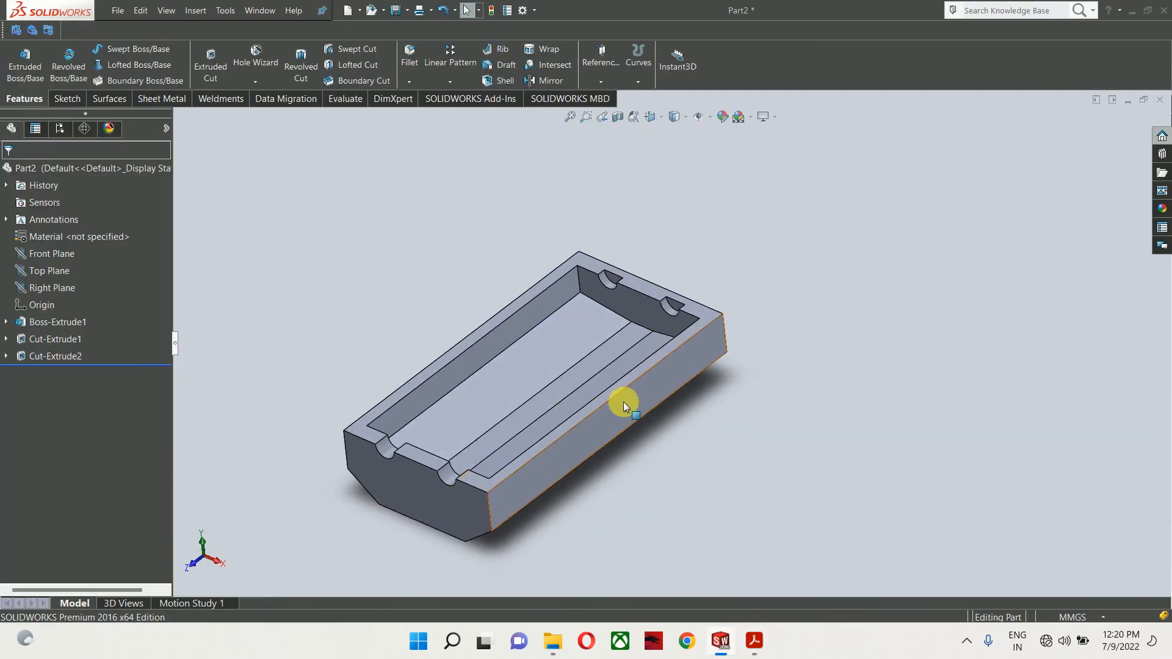
left_click(723, 284)
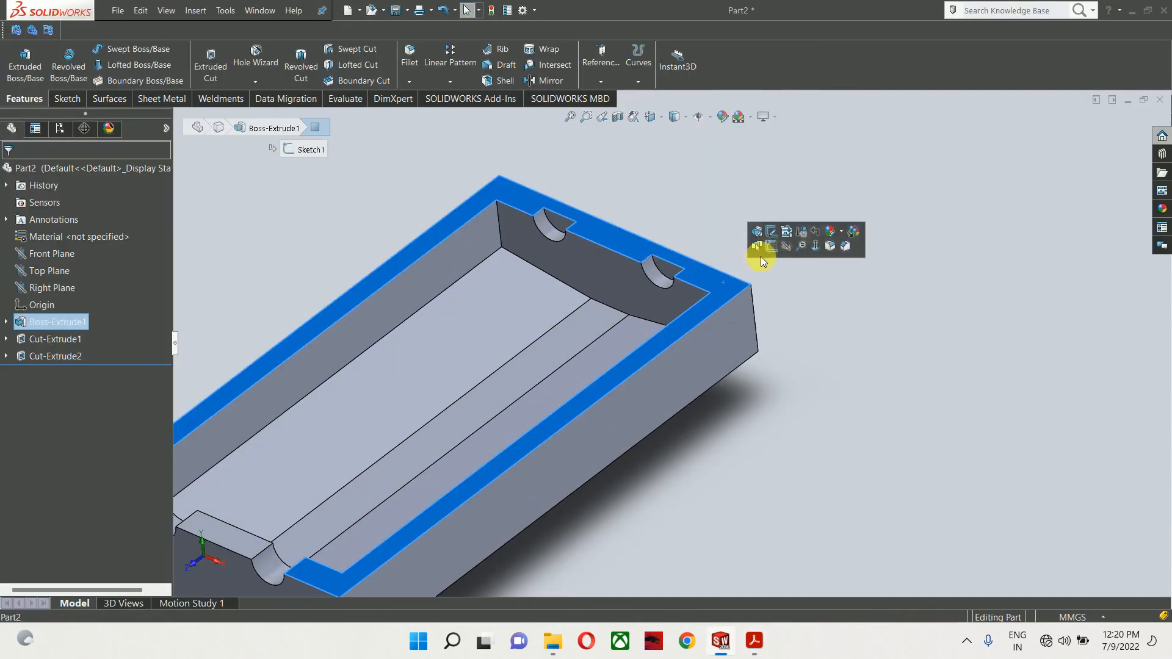
left_click(760, 256)
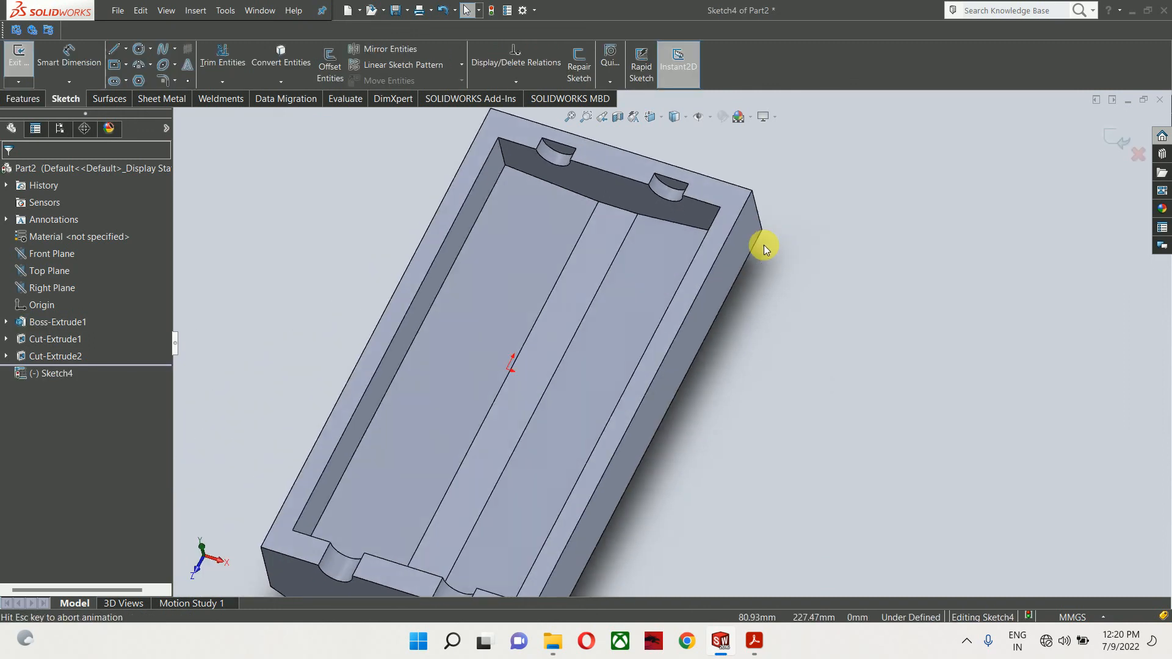
scroll(753, 149, "down", 3)
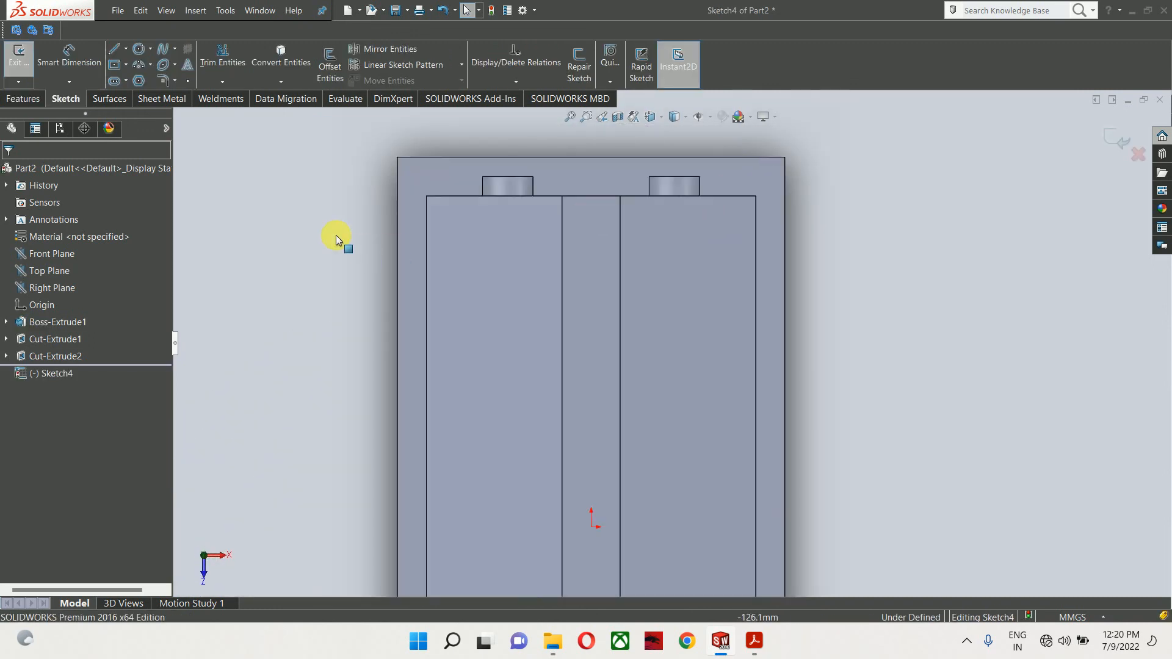
left_click(116, 50)
left_click_drag(430, 262, 756, 263)
key("Escape")
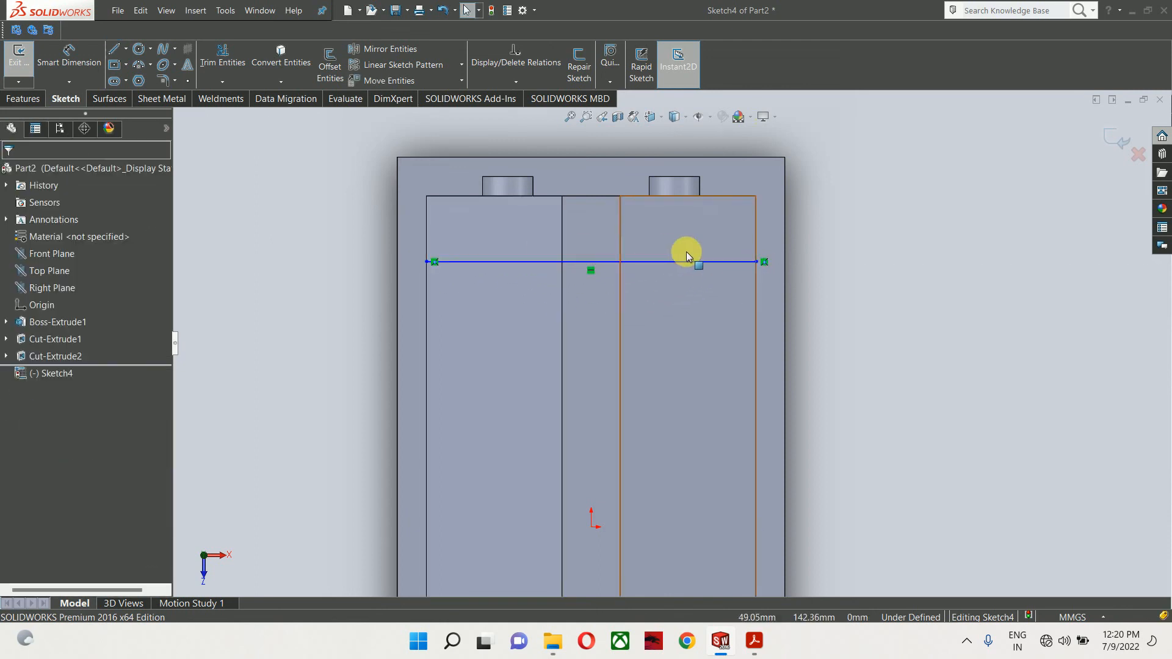
Check the first rib's position in the PDF drawing and dimension the line at 37+5 mm from the pocket's far end edge in SOLIDWORKS
left_click(751, 640)
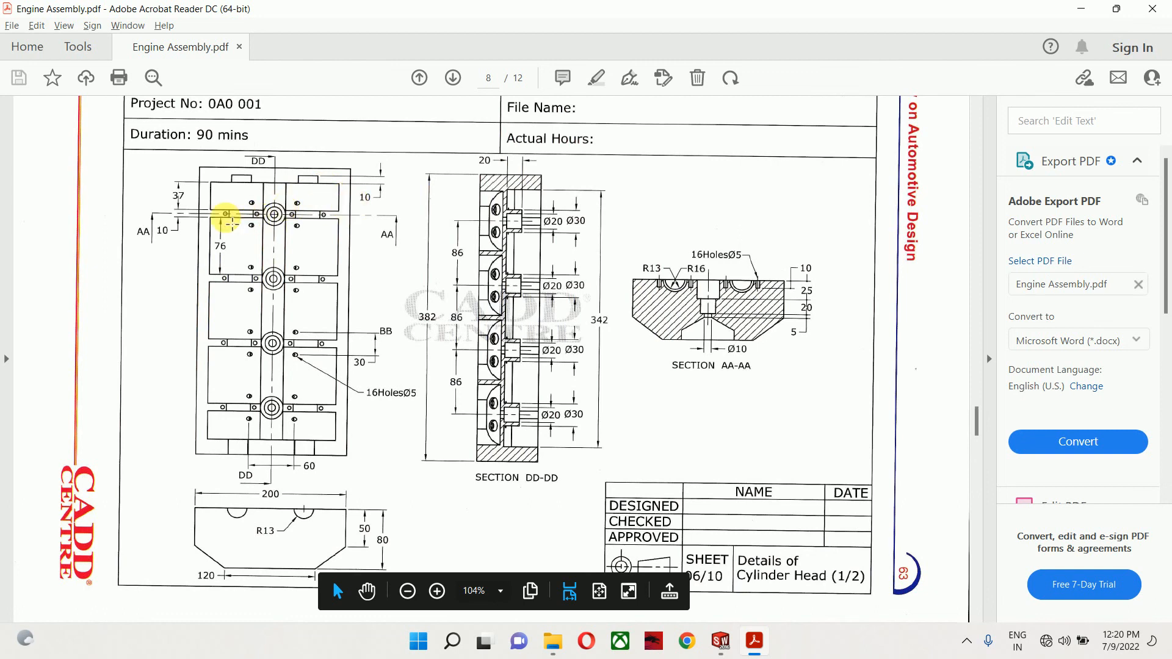
scroll(204, 214, "up", 4, "ctrl")
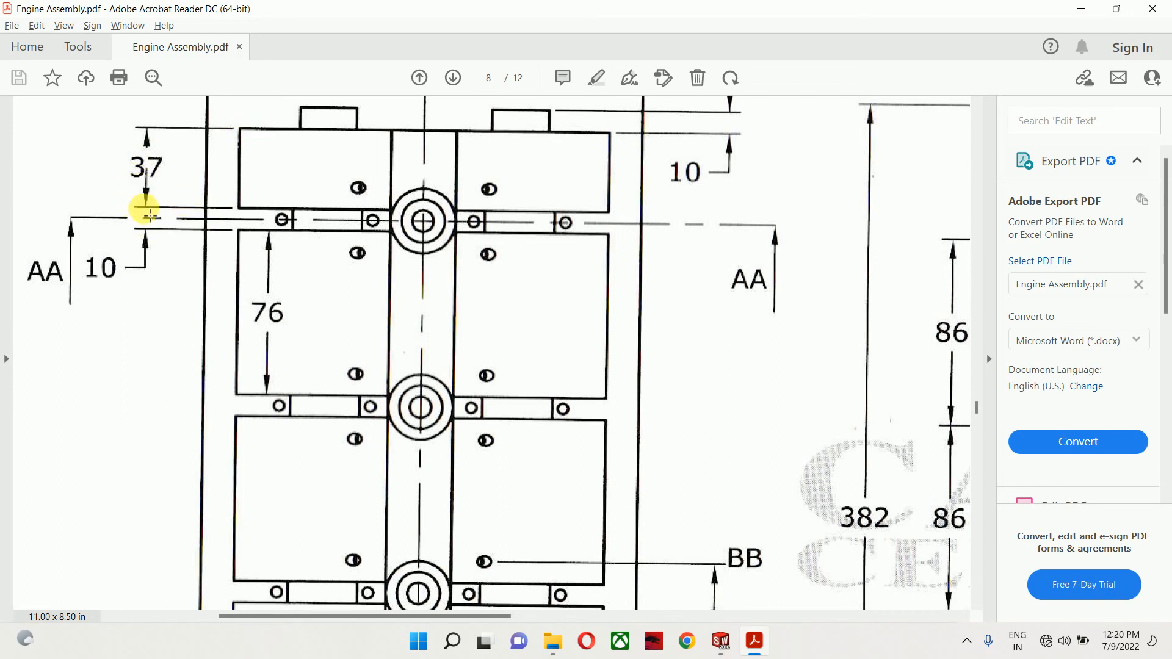
key("alt+Tab")
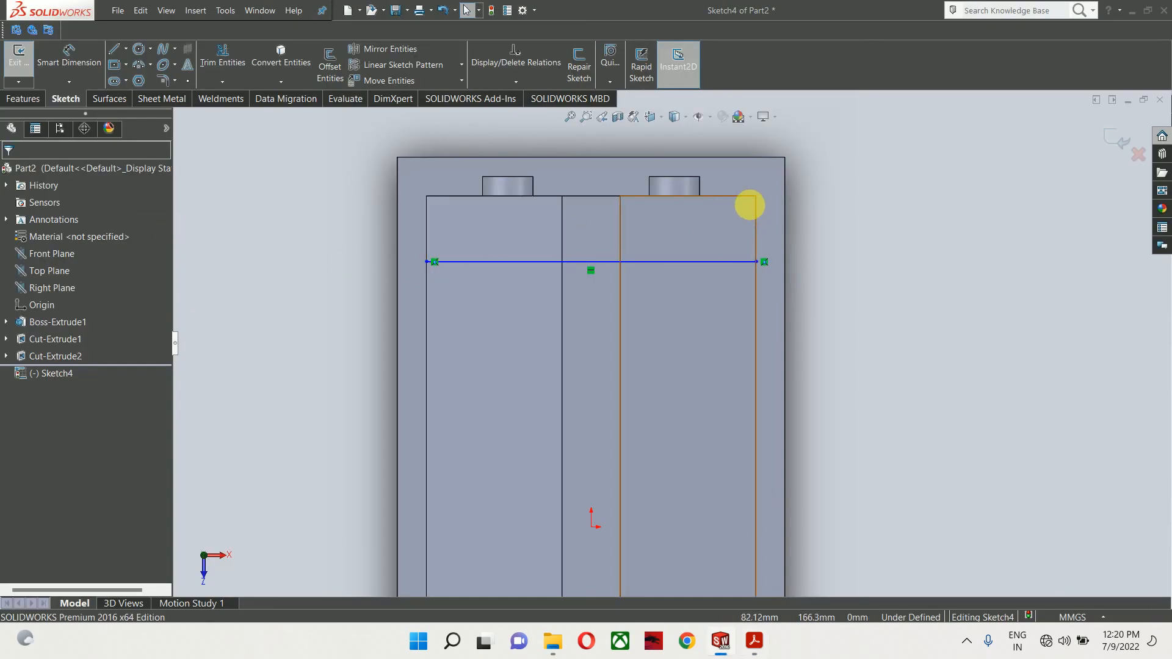
left_click(736, 262)
right_click_drag(879, 361, 797, 177)
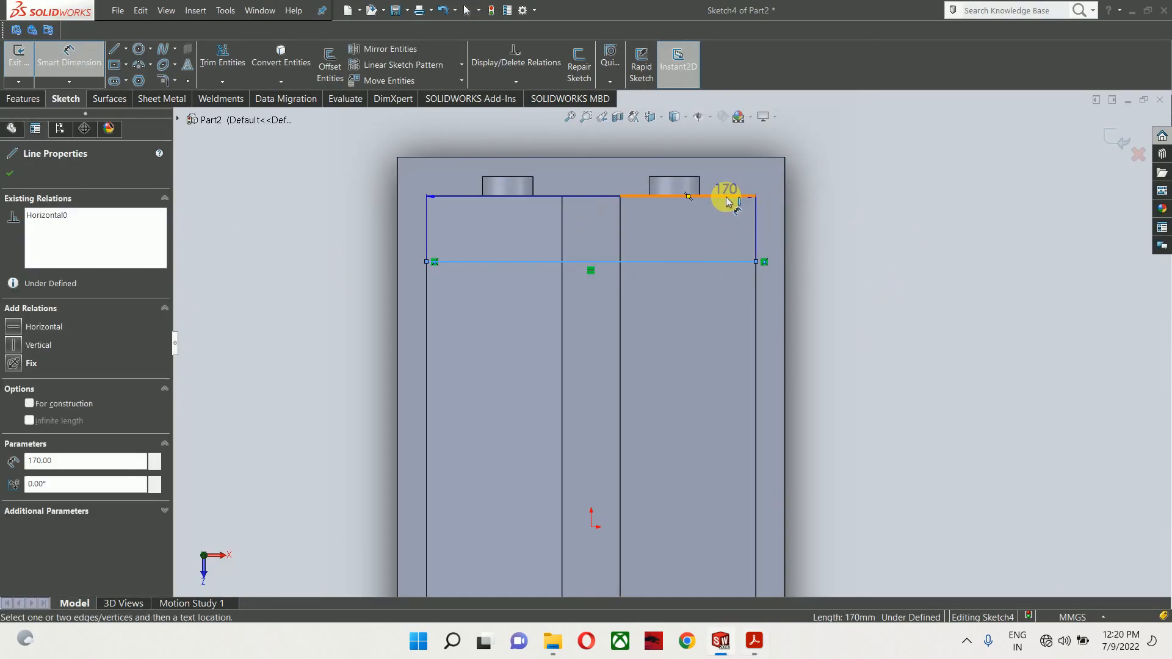
left_click(727, 195)
left_click(867, 232)
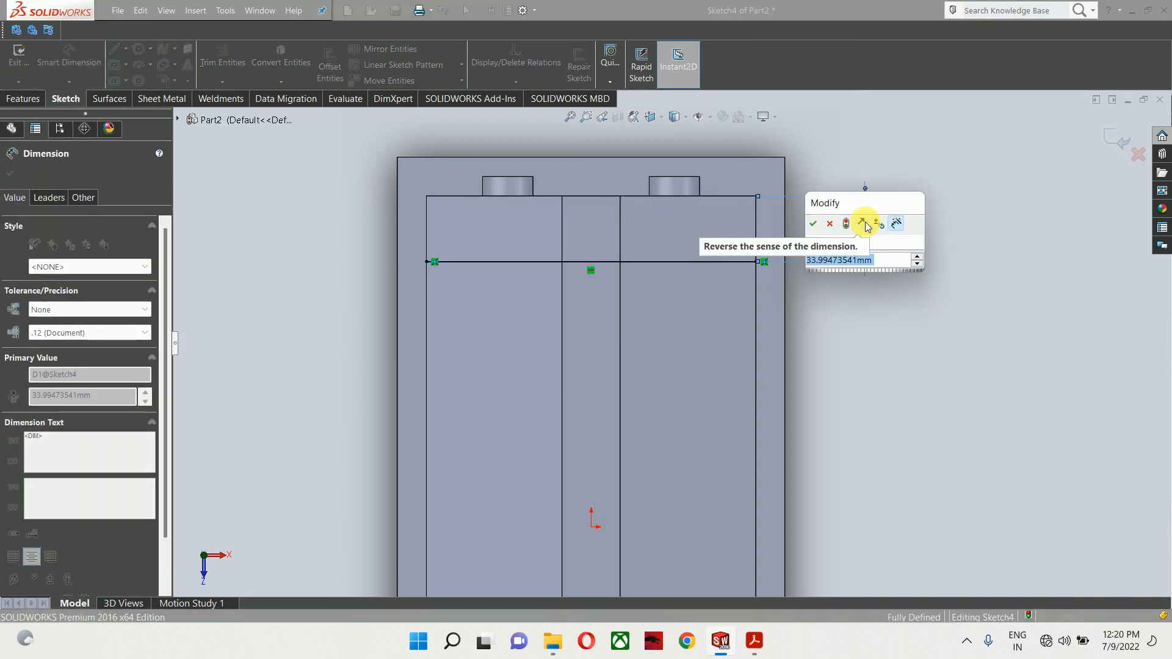
type("37+5")
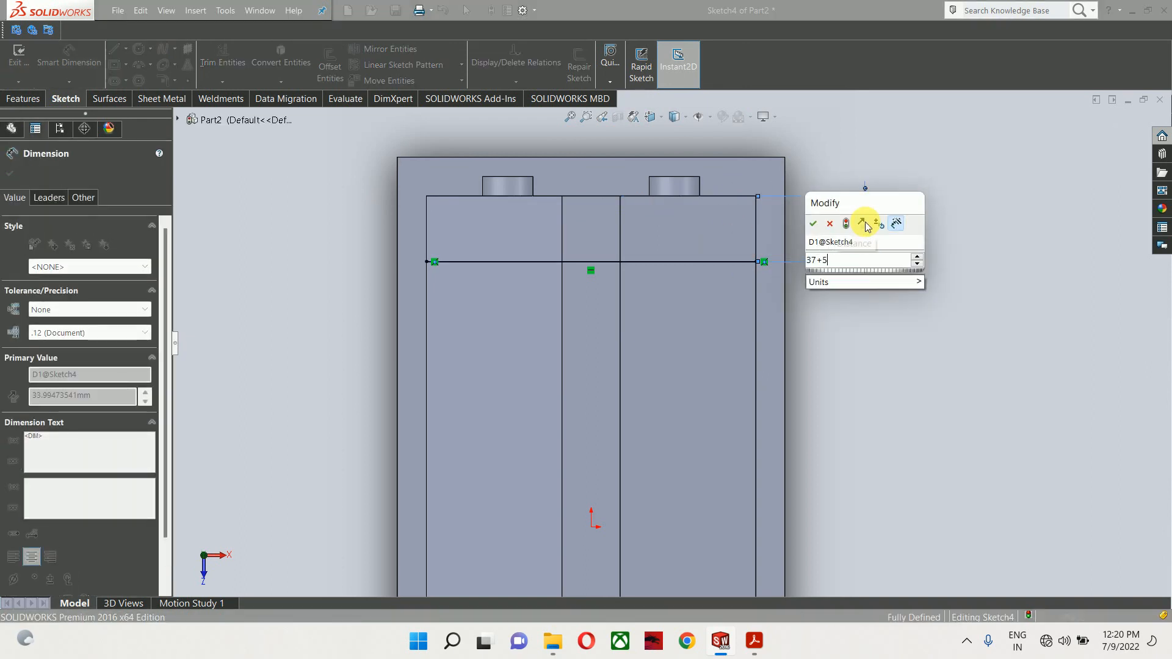
key("Return")
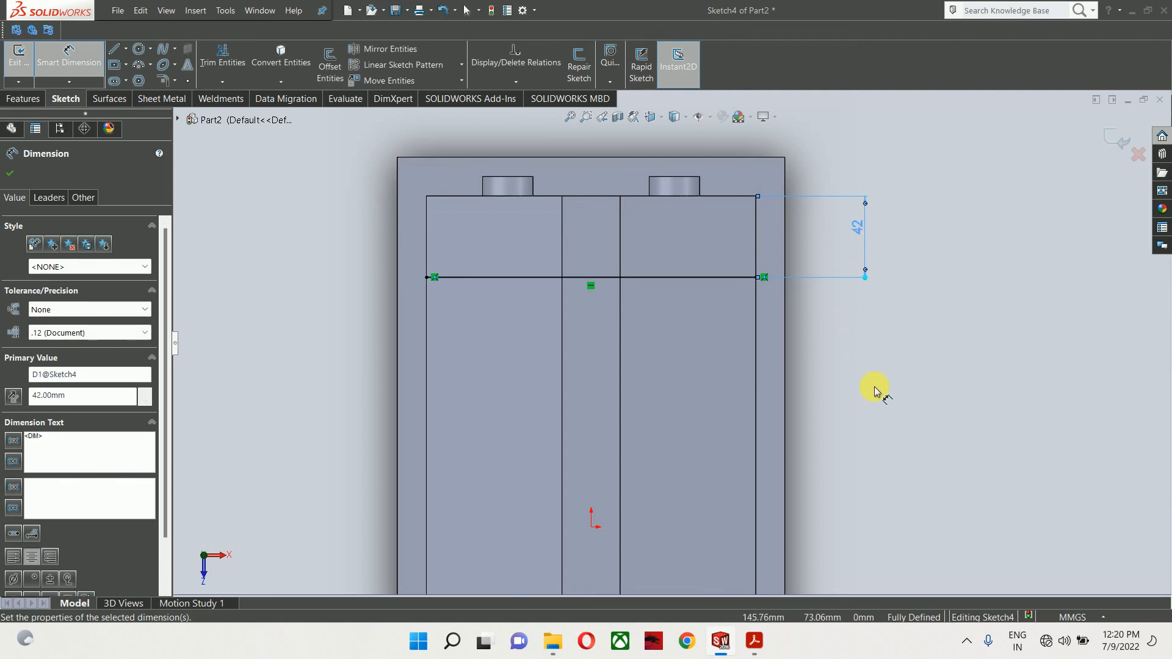
left_click(877, 387)
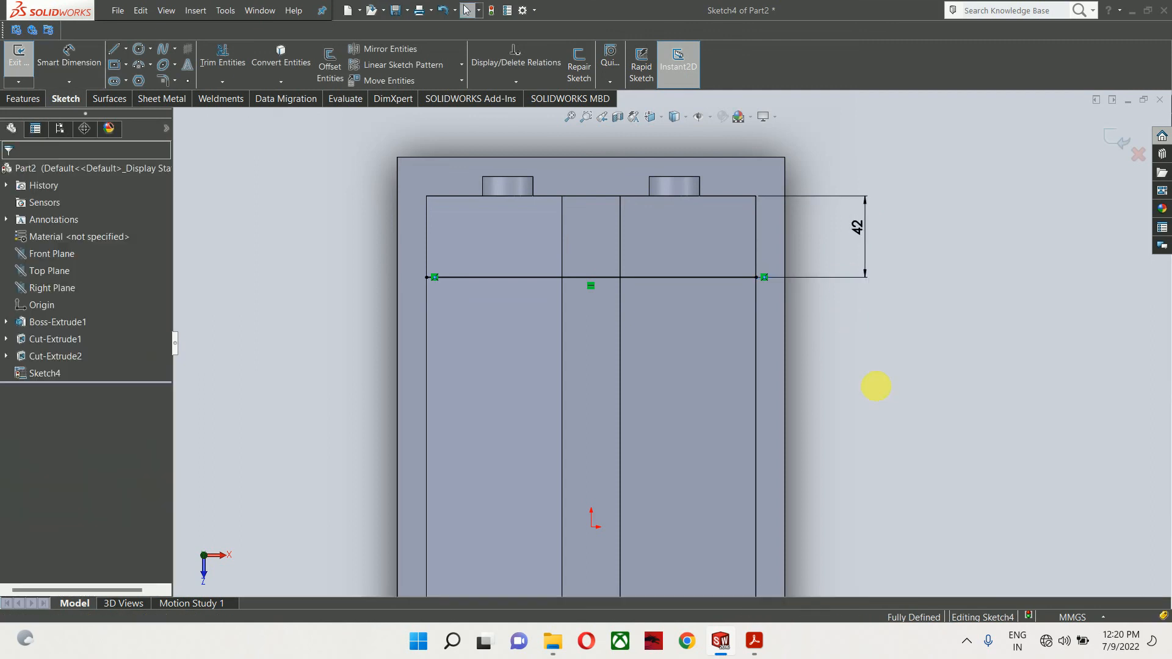
Close the sketch and create a 10 mm thick rib from the line, both sides, extruded normal to the sketch into the pocket
left_click(1120, 138)
middle_click_drag(578, 353, 570, 215)
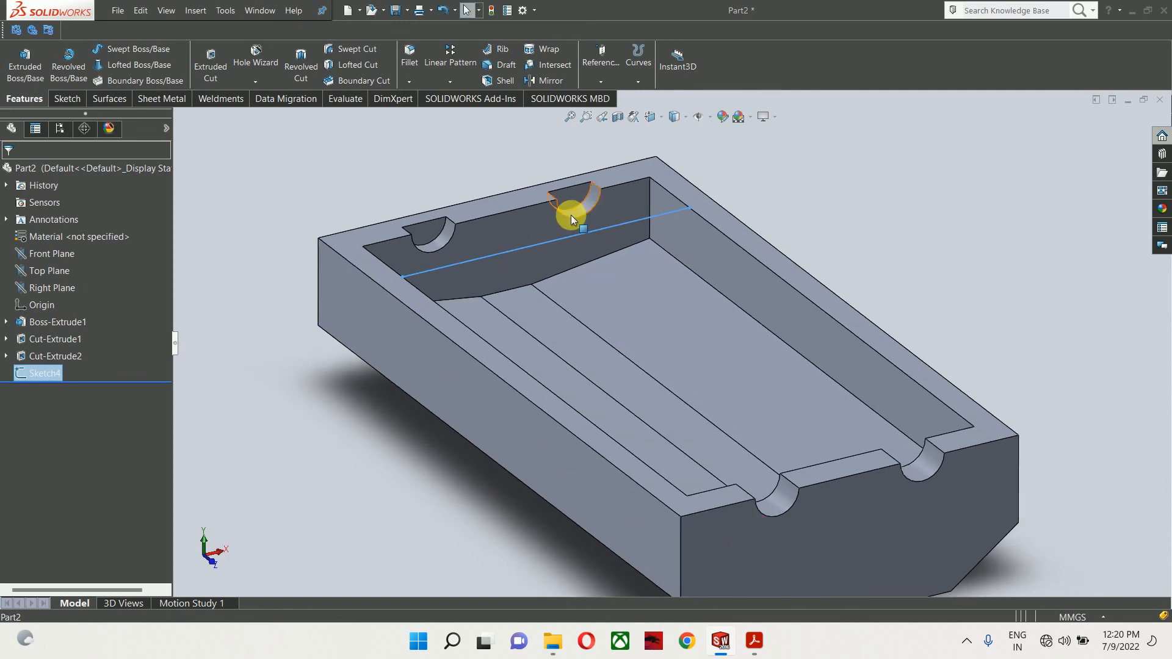
left_click(505, 55)
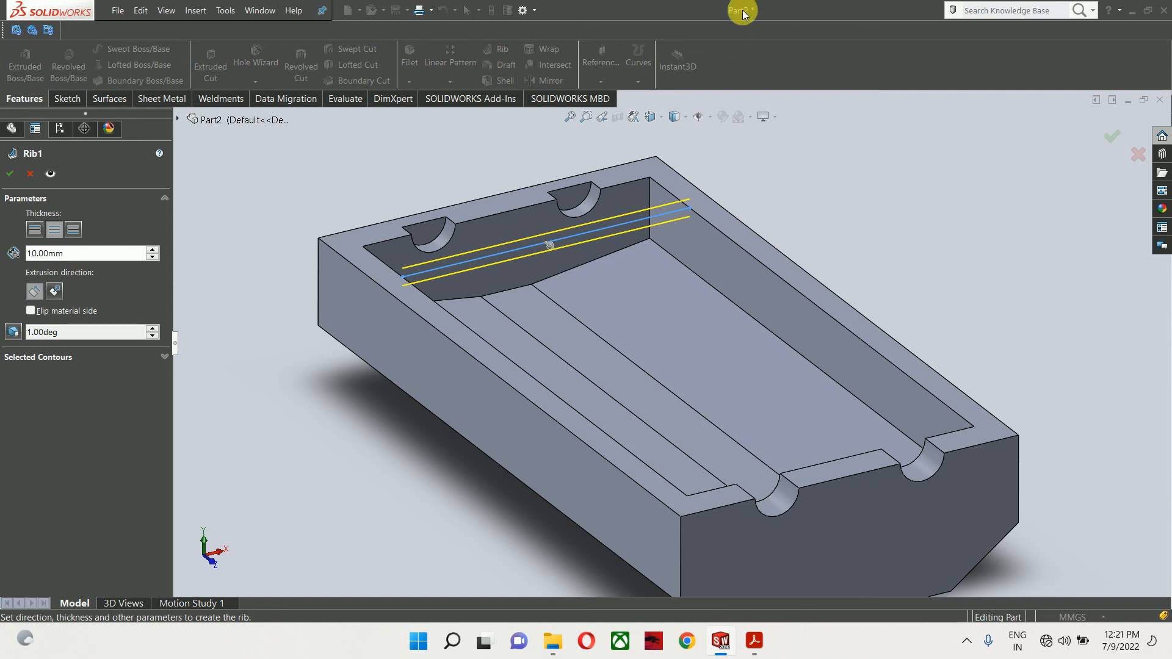
left_click(549, 246)
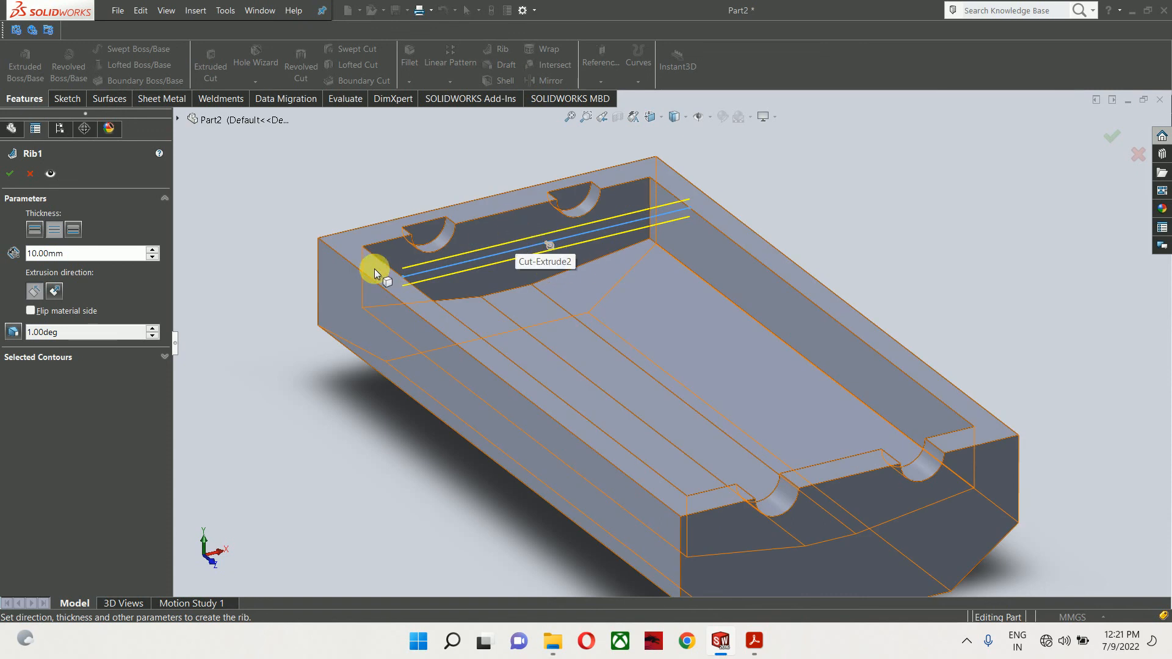
left_click(56, 295)
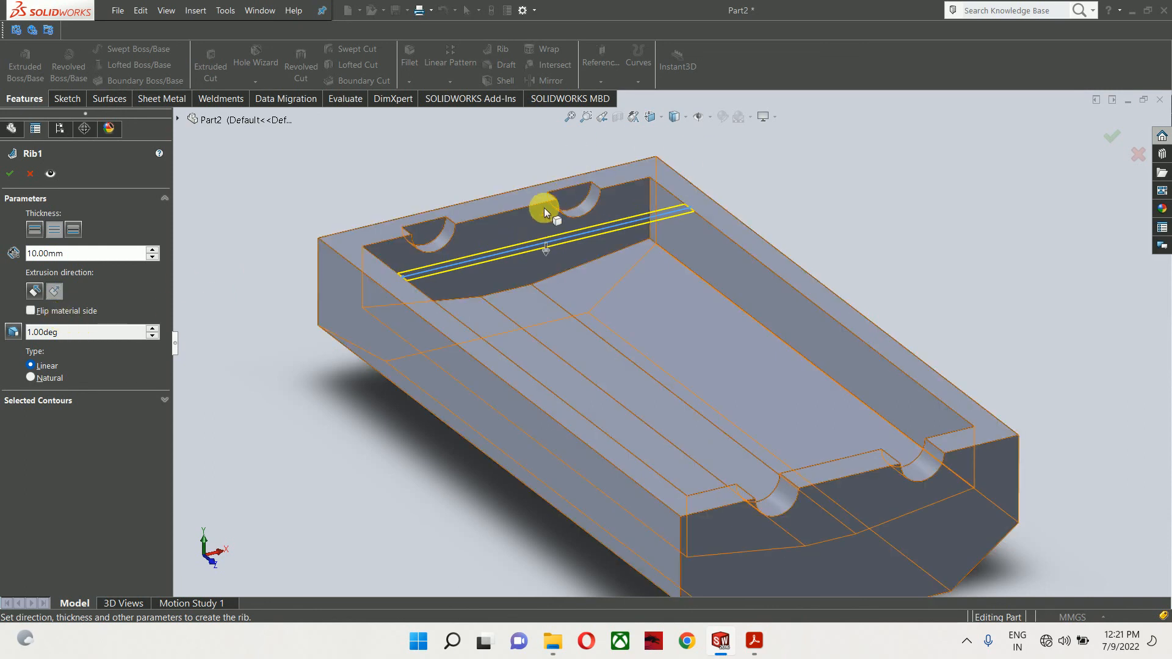
scroll(521, 286, "down", 2)
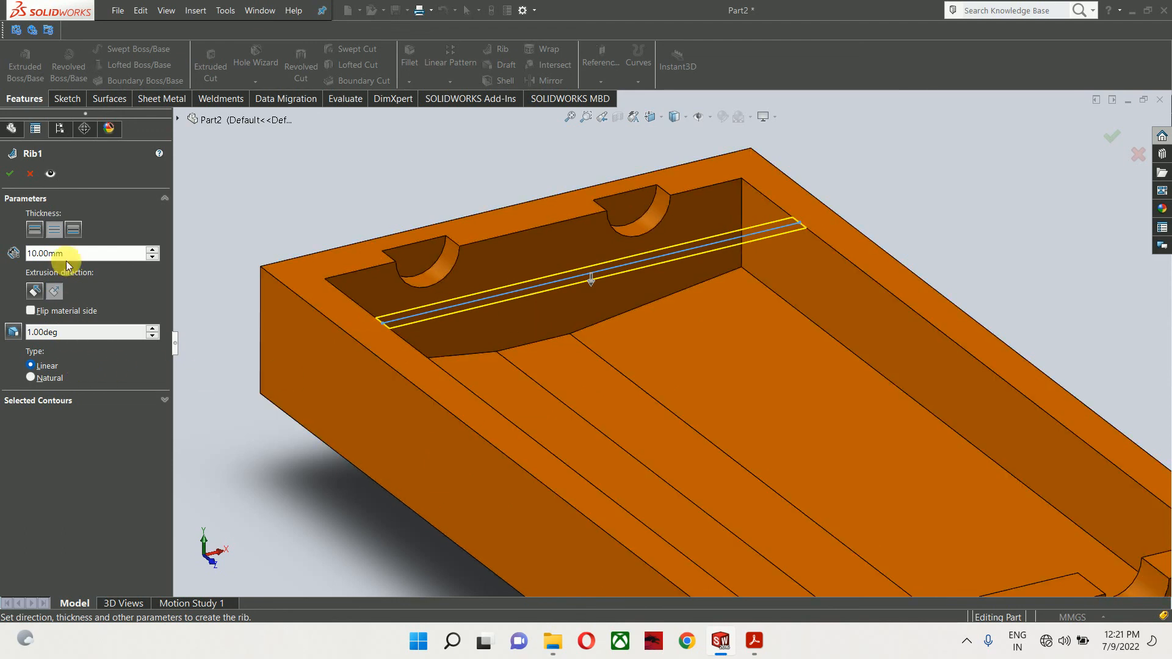
left_click(9, 173)
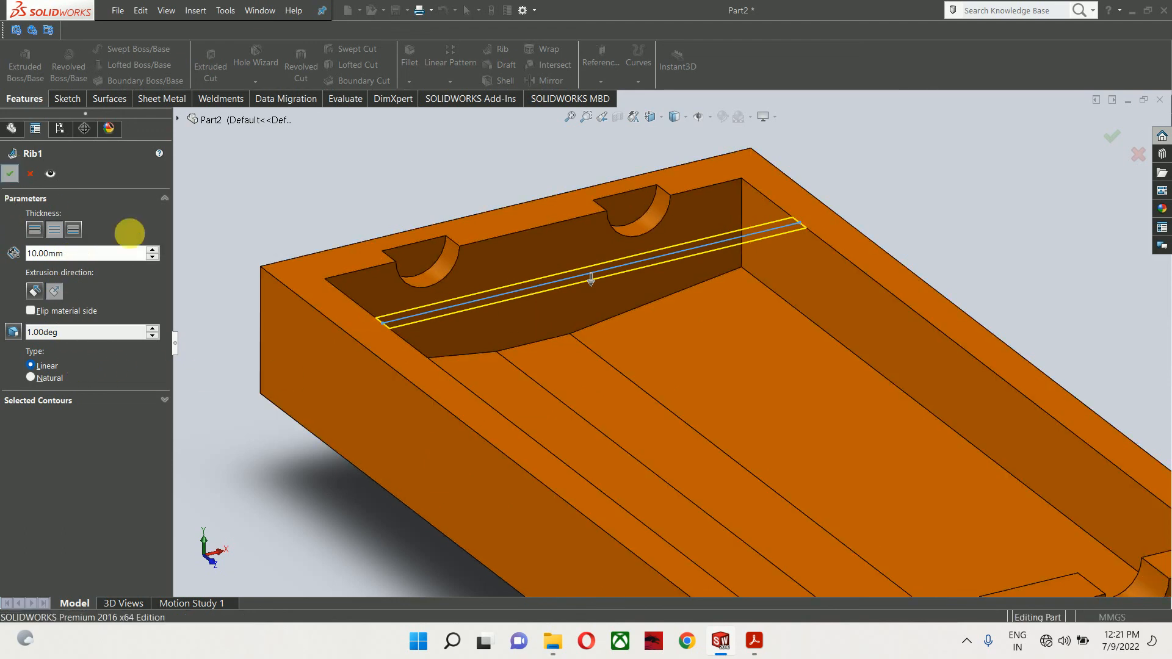
middle_click_drag(573, 284, 706, 420)
scroll(706, 420, "up", 3)
Examine the rib spacing and the stepped centre hole's diameters and depths in the plan and section views of the Engine Assembly.pdf drawing
left_click(755, 646)
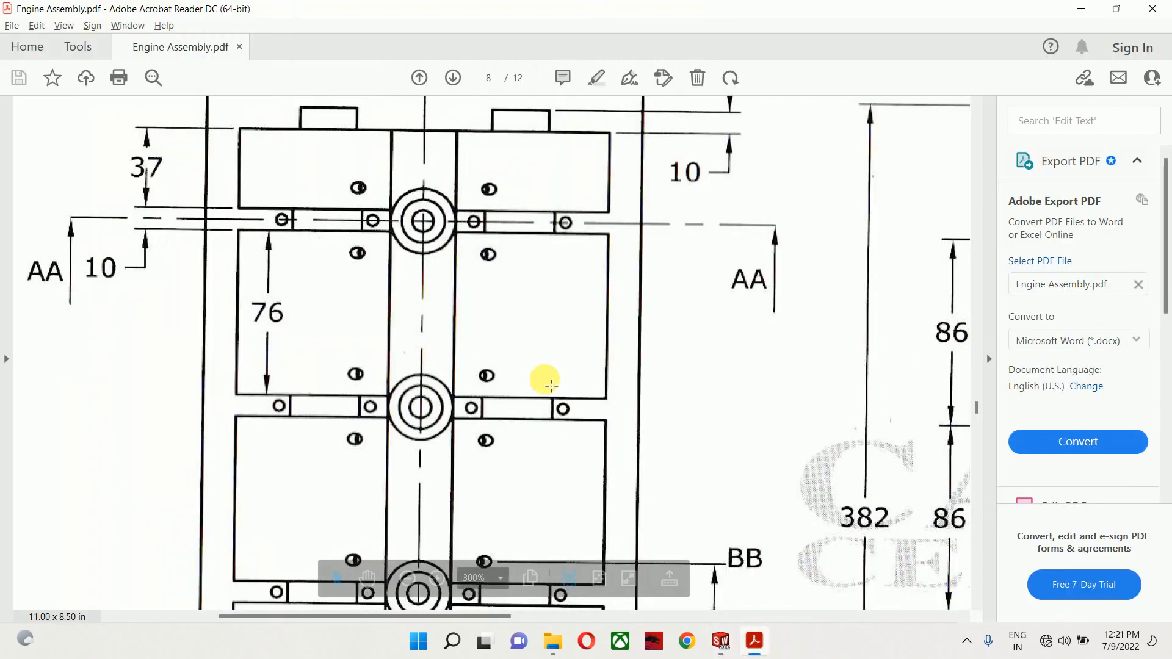
scroll(546, 329, "down", 3, "ctrl")
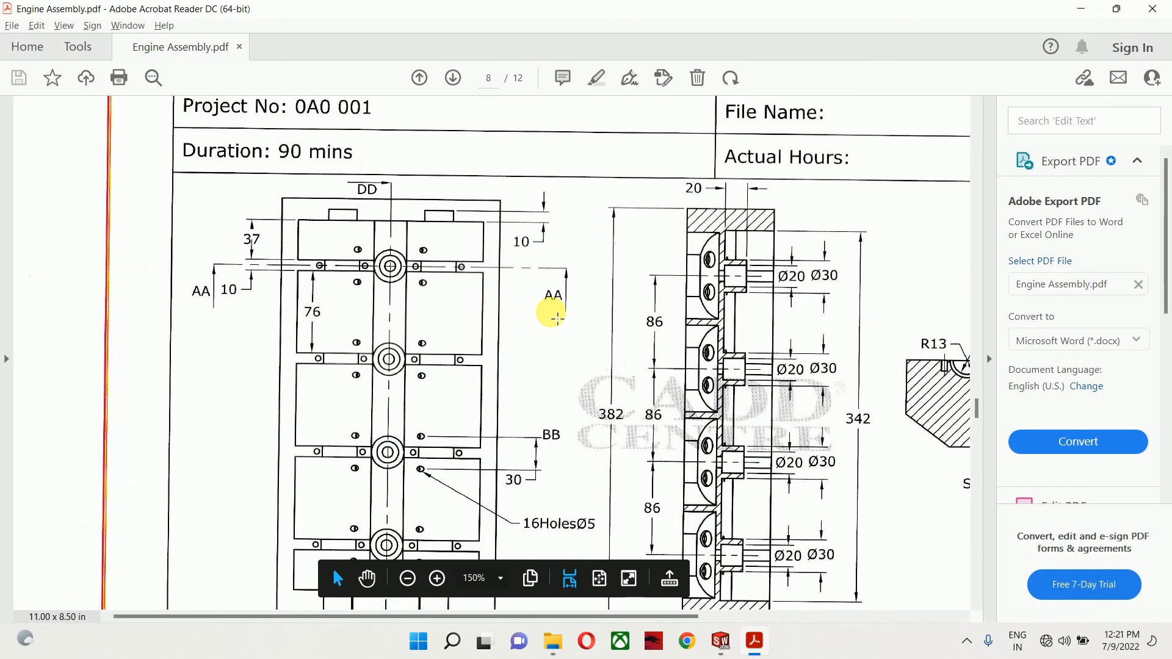
scroll(340, 314, "down", 2)
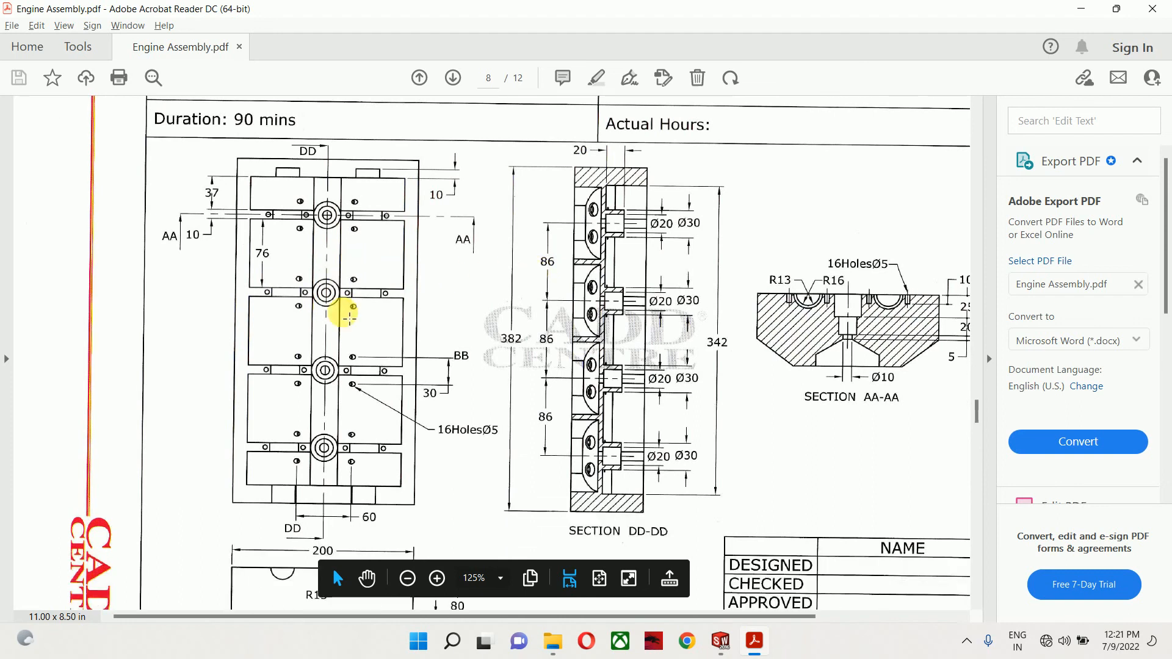
scroll(342, 296, "down", 1, "ctrl")
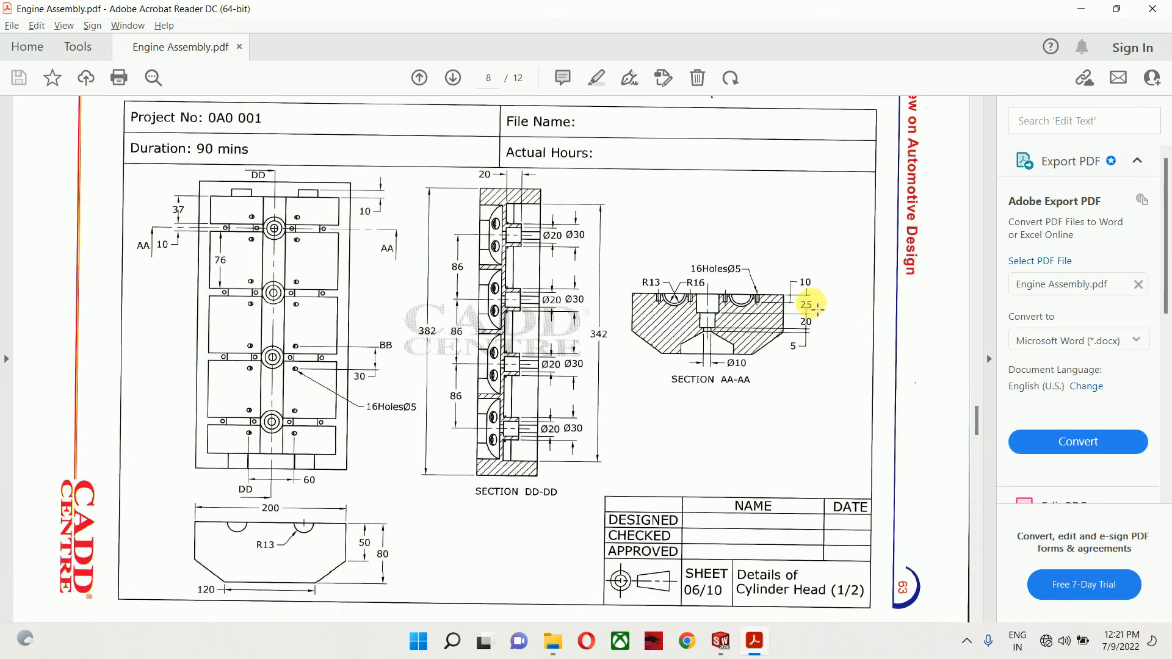
scroll(730, 316, "up", 2, "ctrl")
scroll(730, 316, "up", 2, "ctrl")
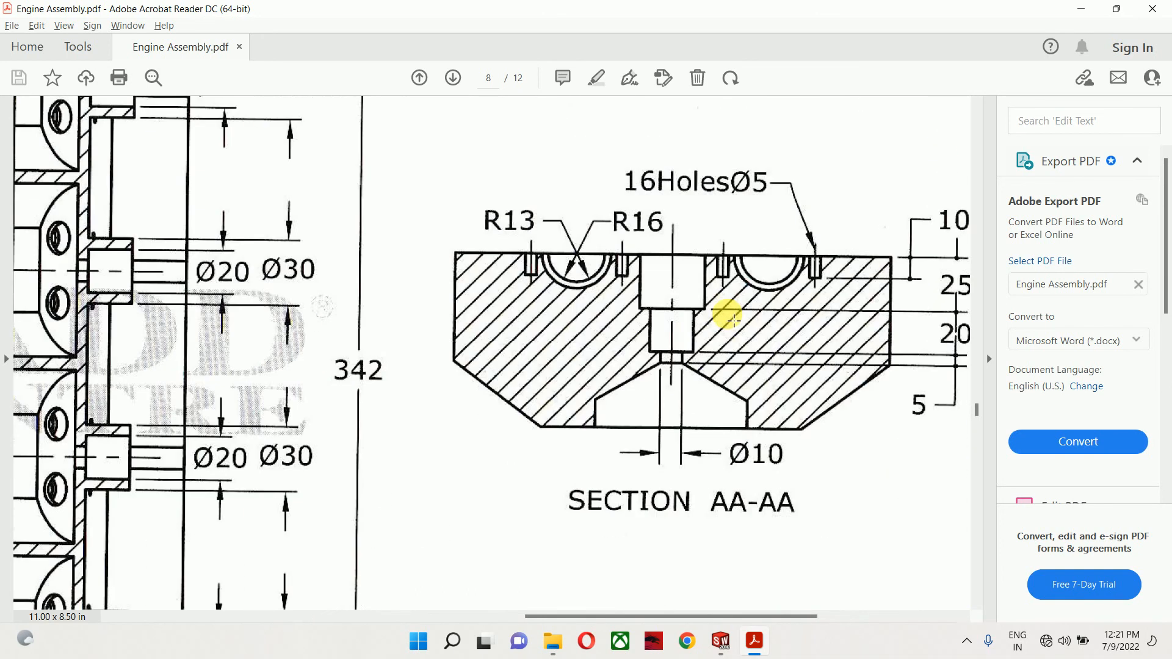
scroll(707, 314, "down", 2, "ctrl")
scroll(702, 288, "down", 2, "ctrl")
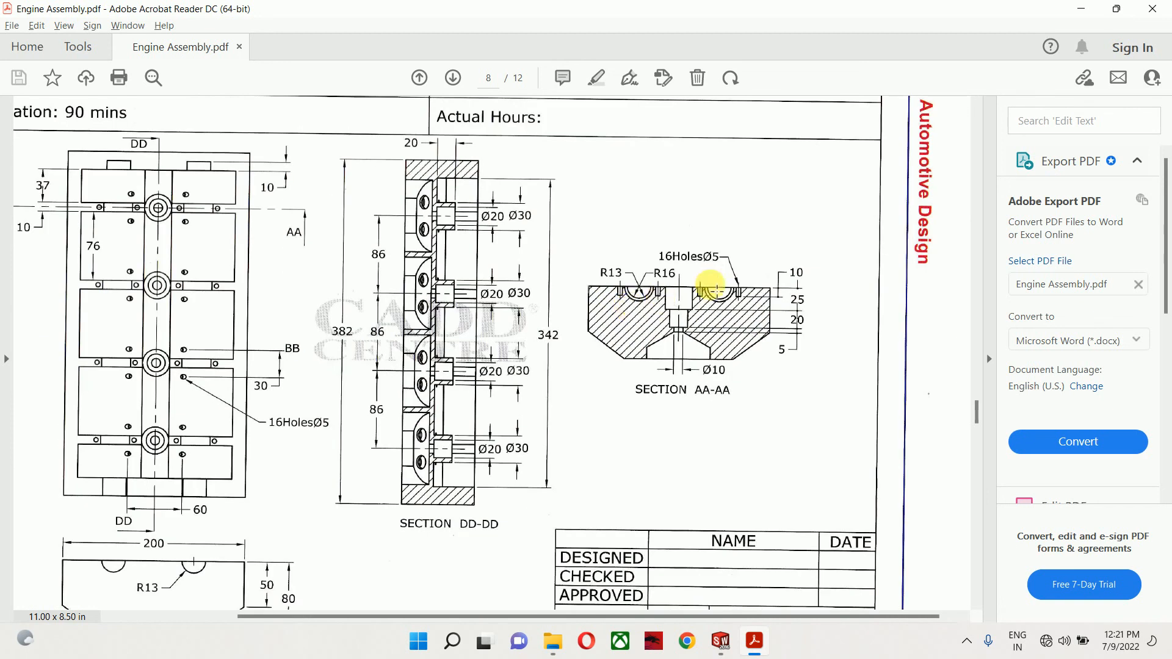
scroll(717, 280, "up", 2, "ctrl")
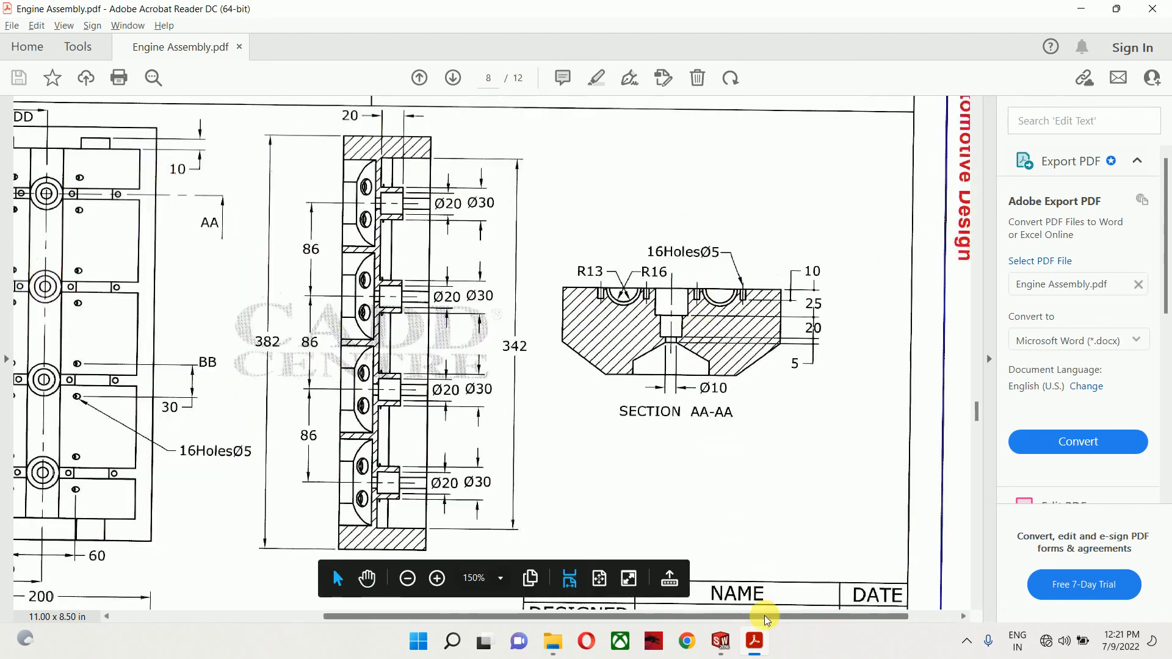
left_click_drag(763, 616, 686, 610)
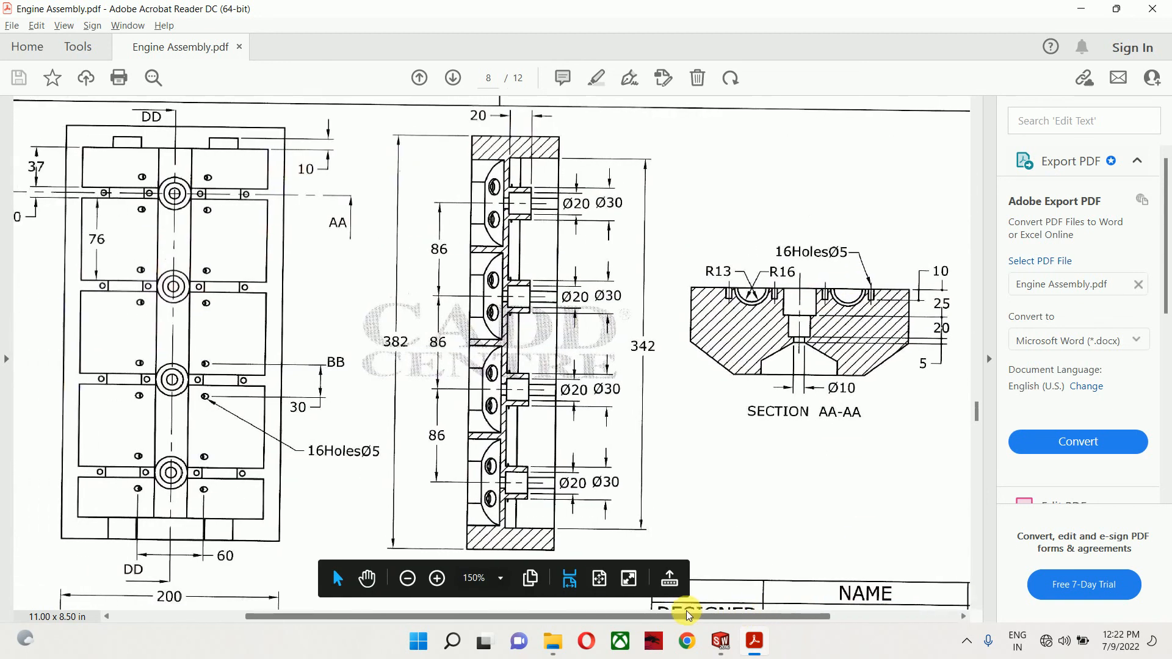
scroll(790, 405, "down", 1, "ctrl")
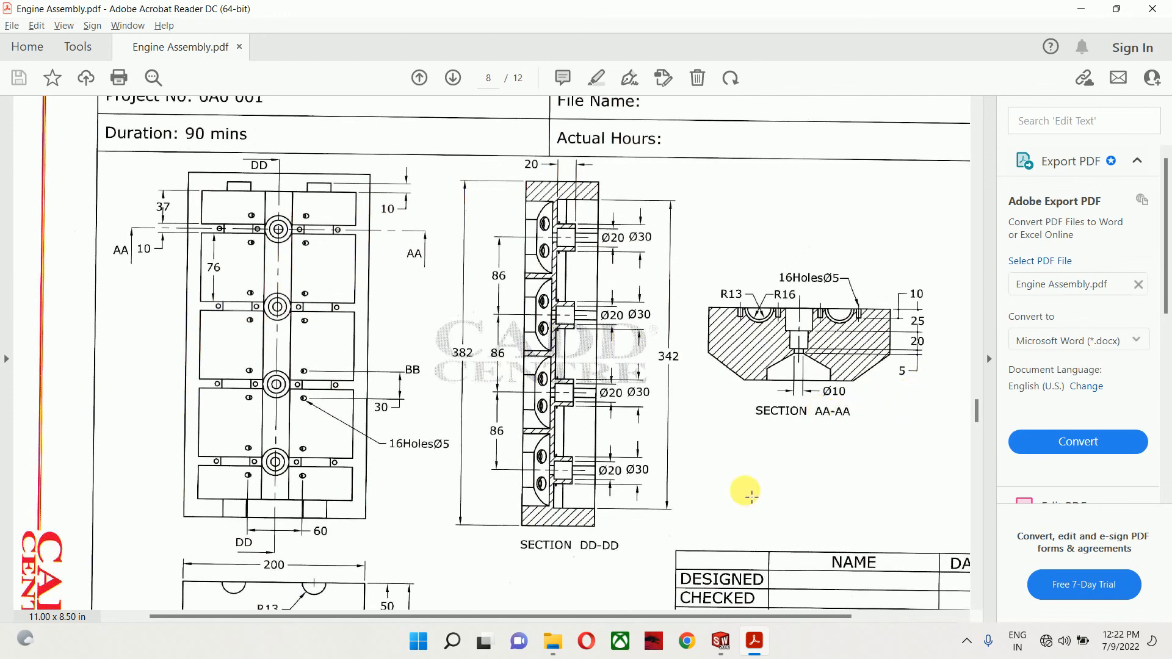
In SOLIDWORKS, sketch on the rib's top face a vertical construction line across the rib's width at its middle
left_click(720, 641)
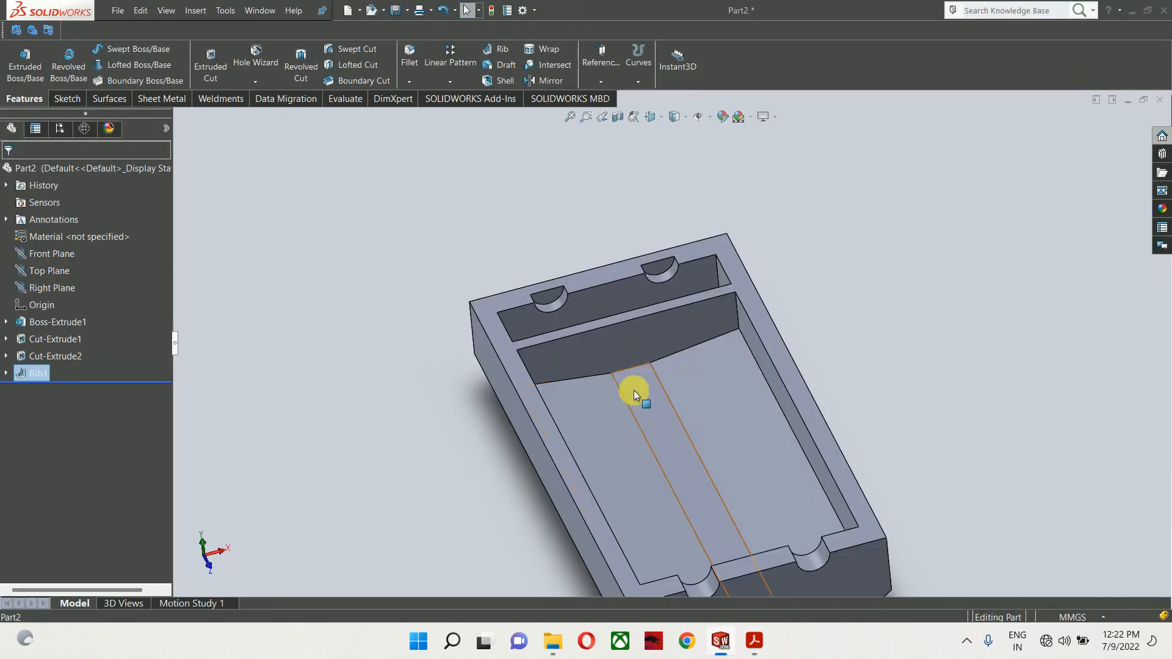
scroll(628, 305, "down", 5)
left_click(621, 329)
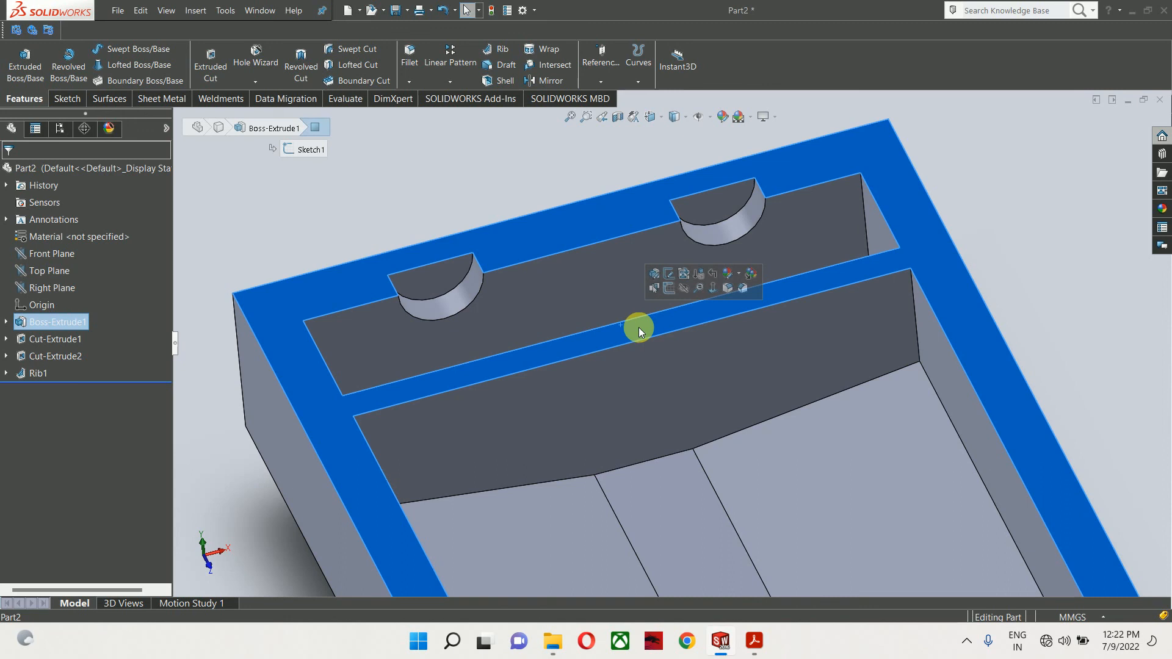
left_click(666, 292)
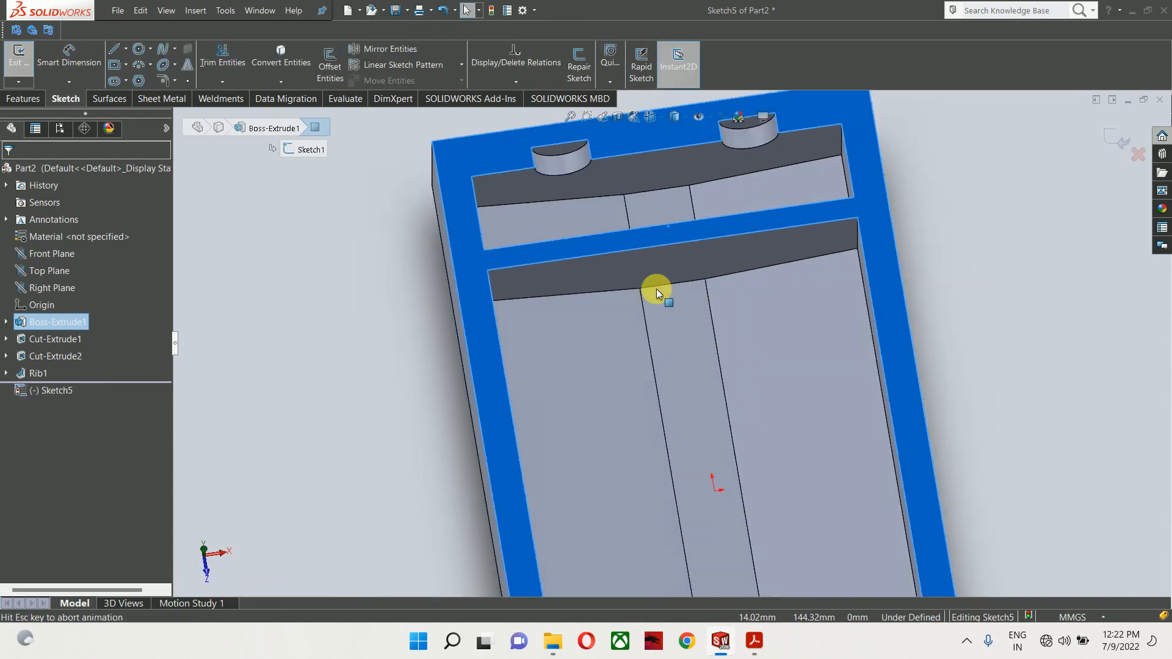
left_click(126, 49)
left_click(141, 80)
scroll(654, 249, "down", 4)
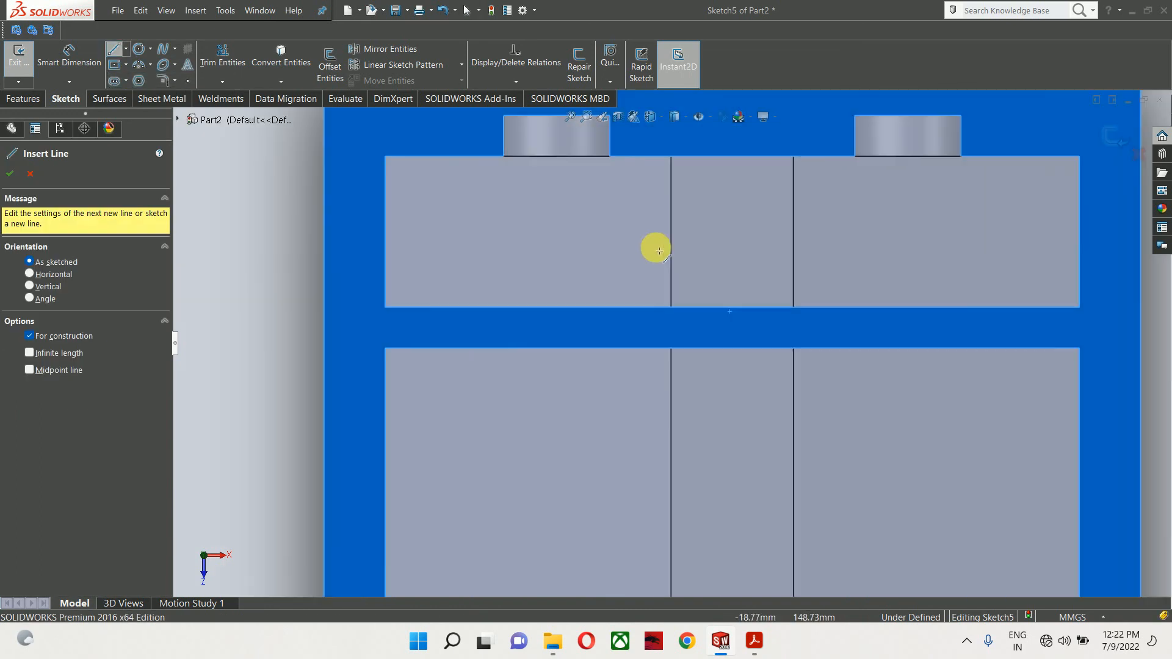
left_click(734, 308)
scroll(735, 308, "down", 2)
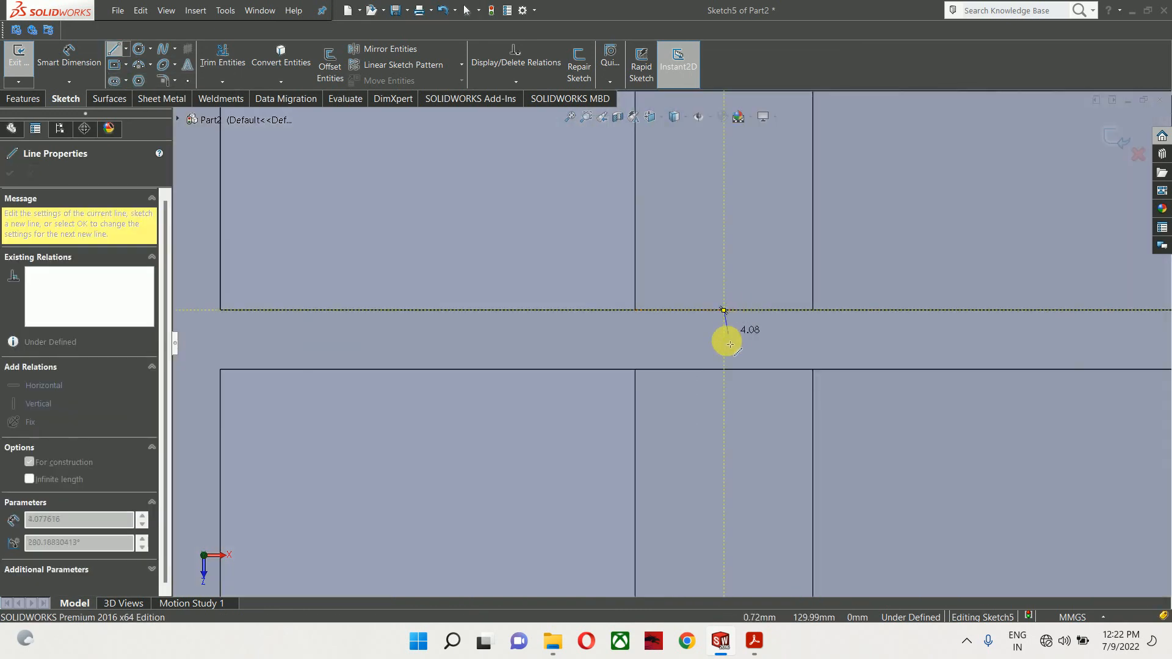
left_click(724, 369)
key("Escape")
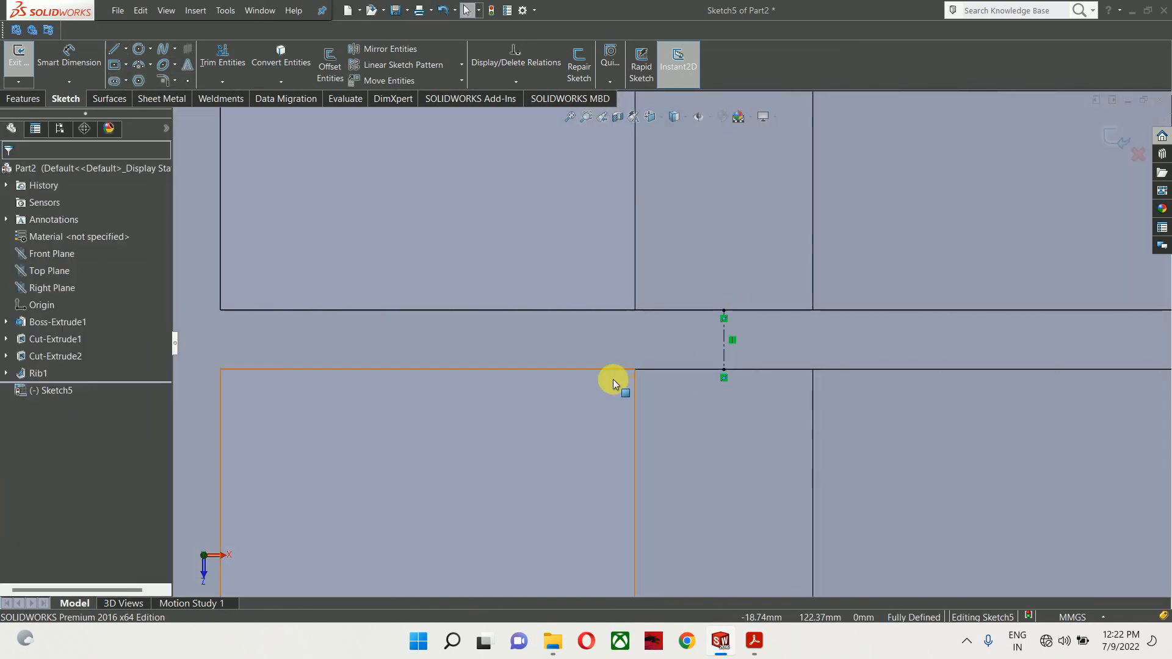
Draw a circle centred on the construction line's midpoint and set its diameter to 30 mm
right_click_drag(613, 379, 662, 369)
left_click(724, 339)
left_click(796, 235)
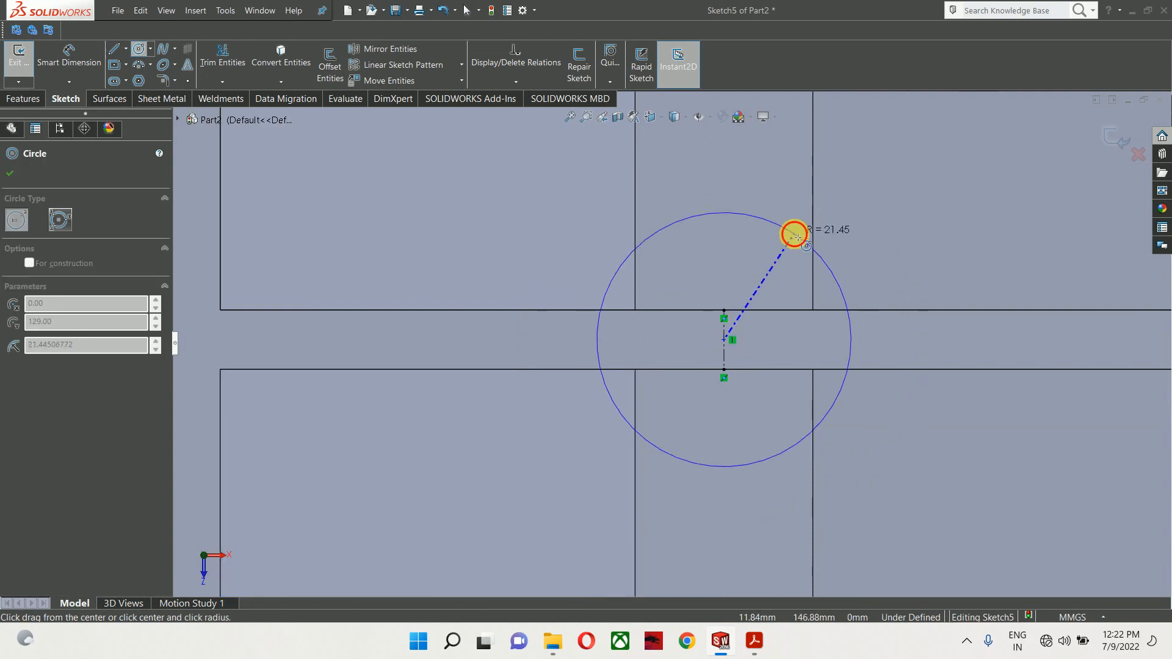
right_click_drag(720, 214, 706, 162)
scroll(662, 257, "up", 2)
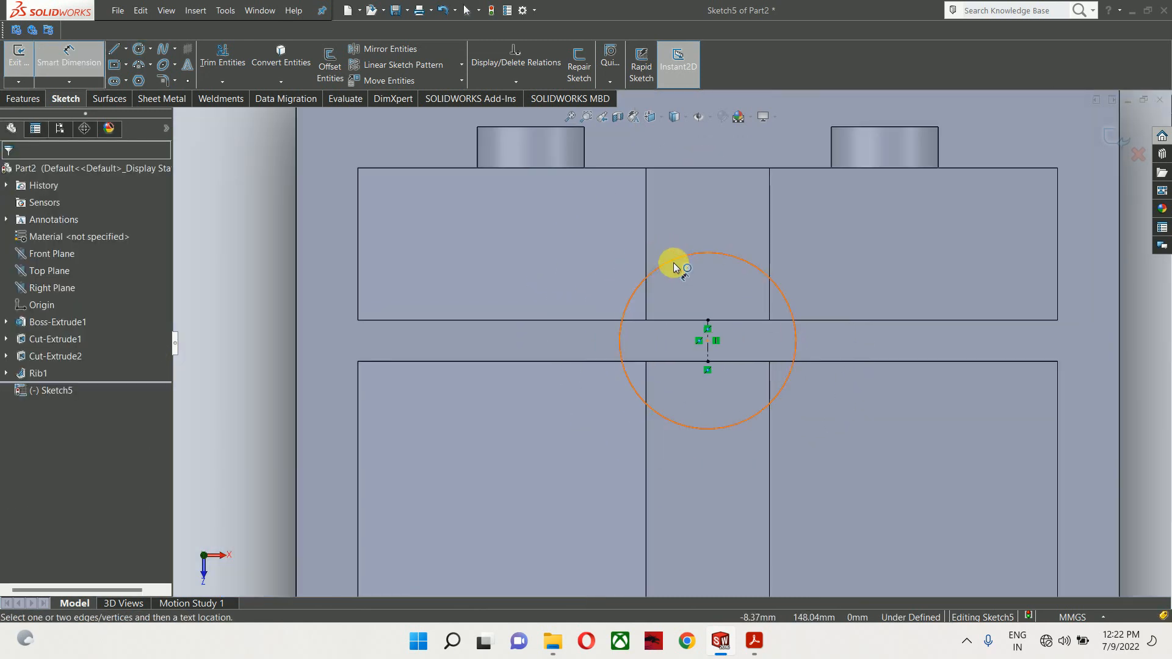
left_click(673, 263)
scroll(394, 205, "up", 2)
left_click(357, 221)
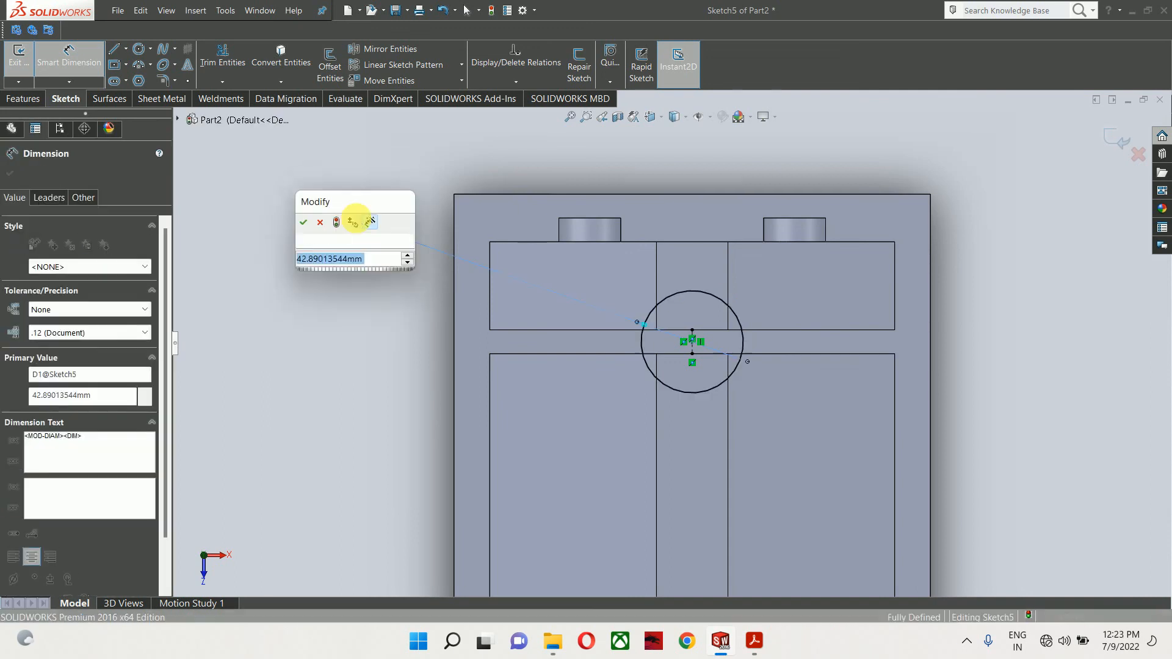
key("Return")
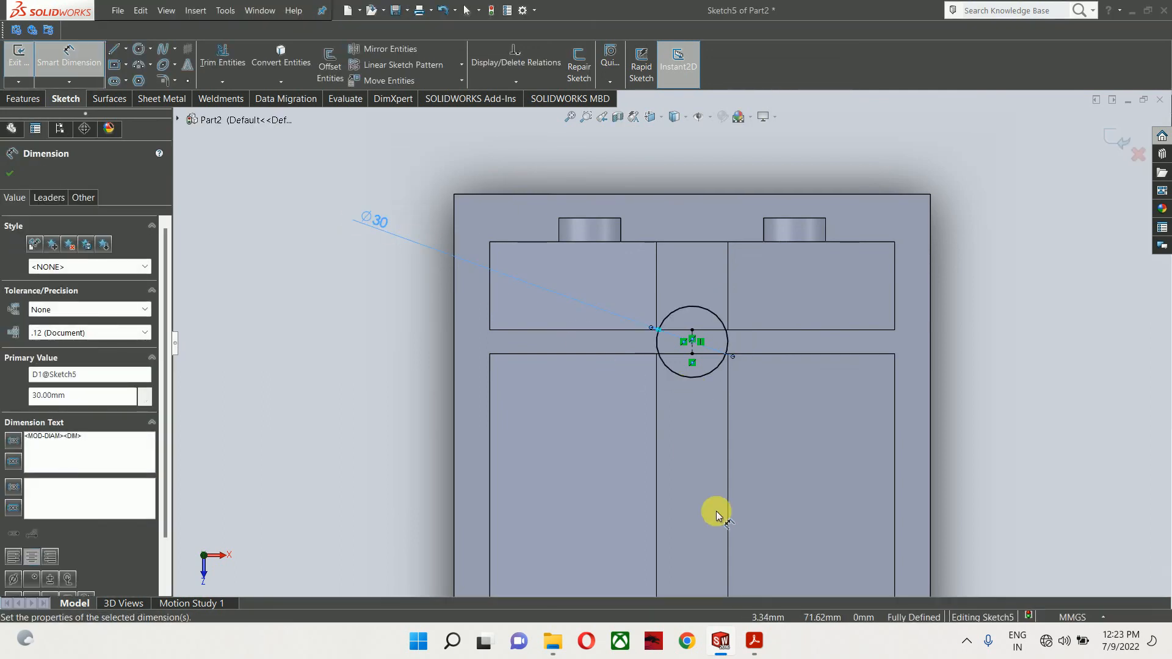
Close the sketch and cut the circle 25 mm deep into the rib as a blind Extruded Cut
left_click(1113, 139)
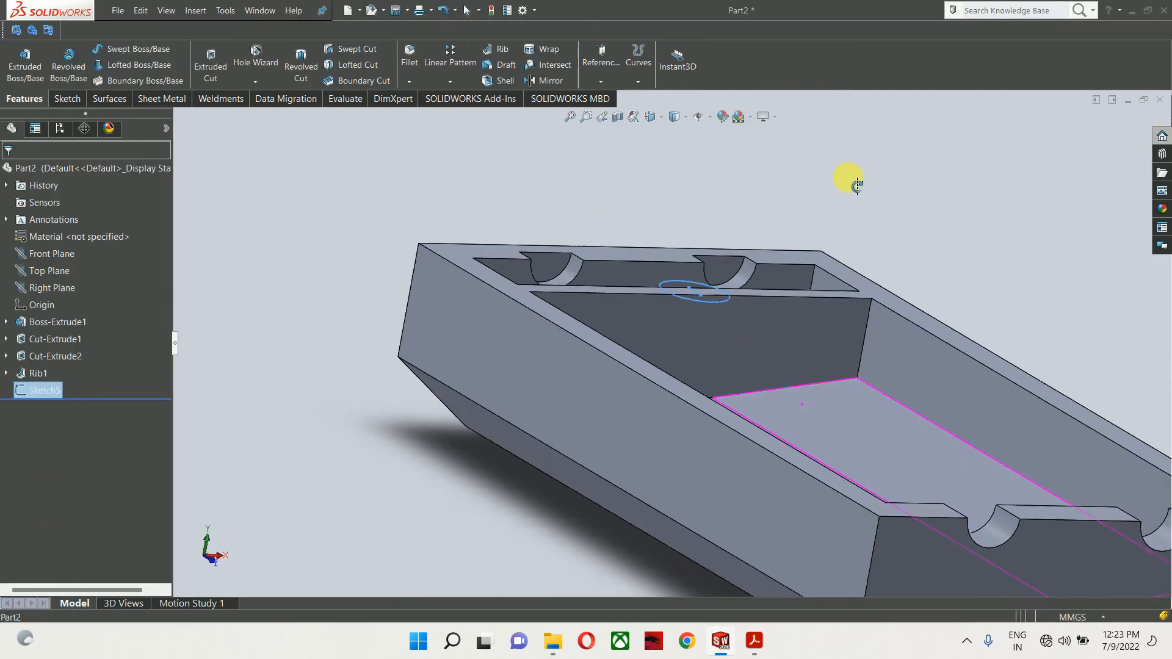
left_click(211, 64)
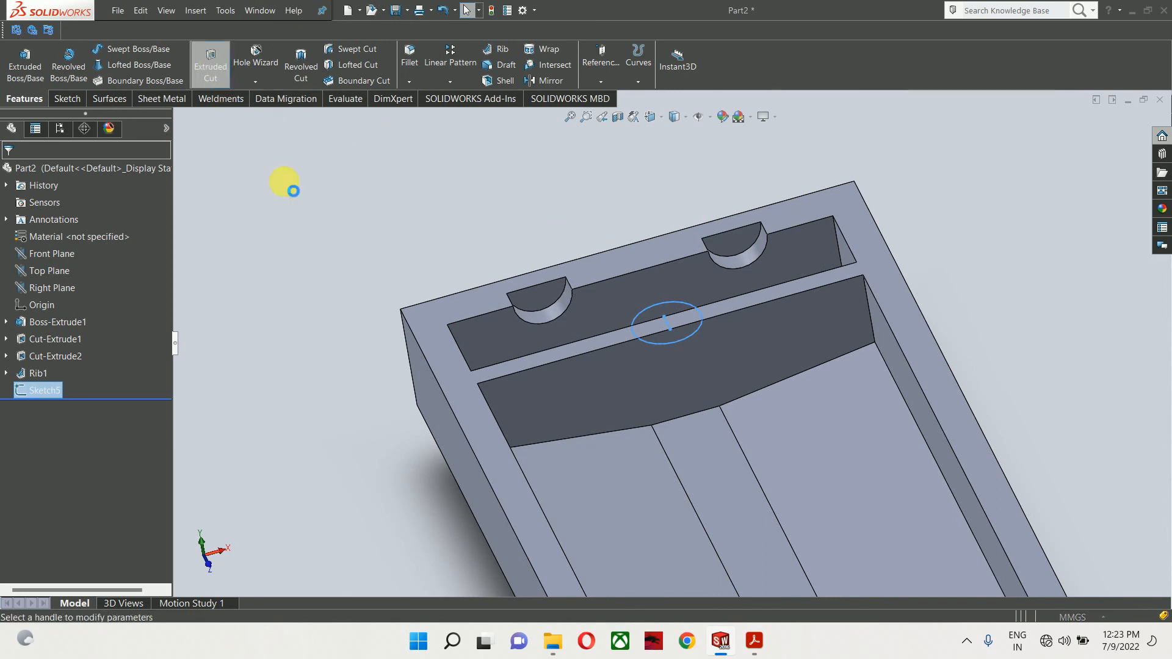
type("2")
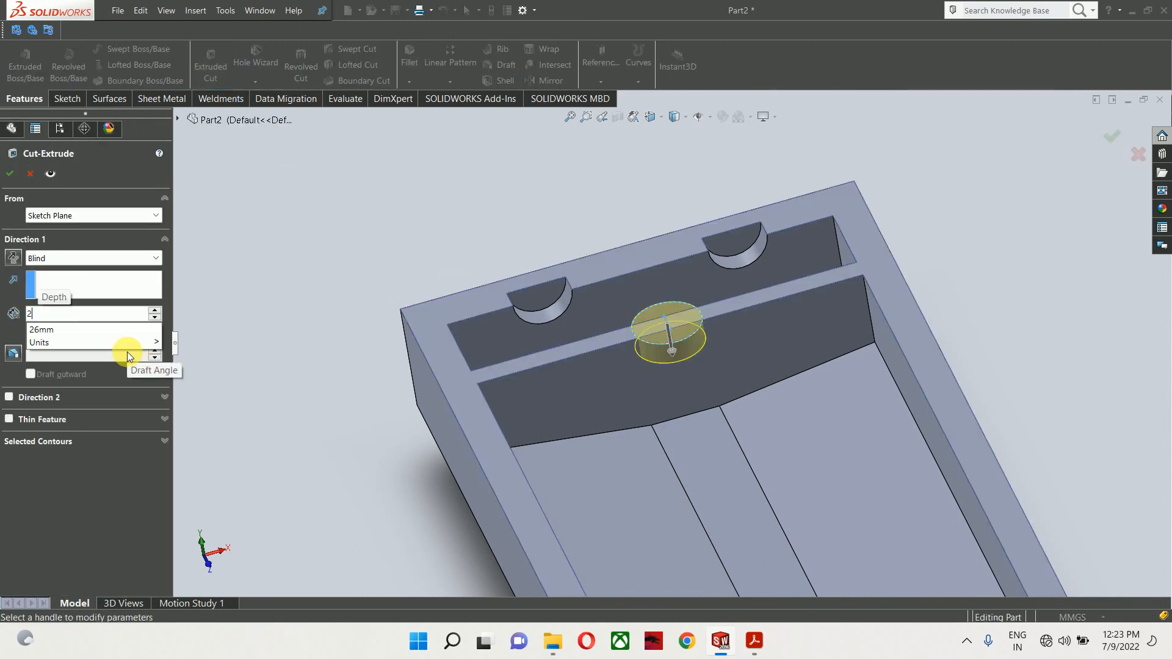
mouse_move(127, 350)
type("5")
key("Return")
key("Return")
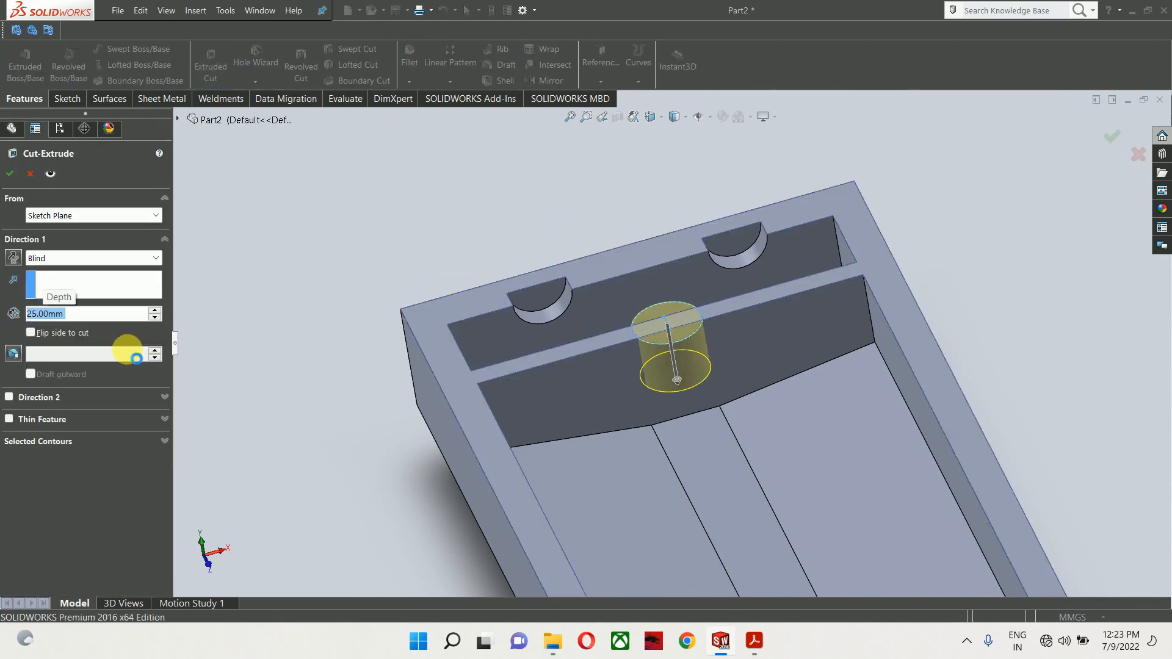
Start a sketch on the floor of the rib's 30 mm hole and draw a concentric circle about 25 mm in diameter
scroll(652, 336, "down", 4)
mouse_move(649, 341)
middle_mouse_down()
mouse_move(671, 380)
mouse_move(596, 439)
middle_mouse_up()
left_click(633, 398)
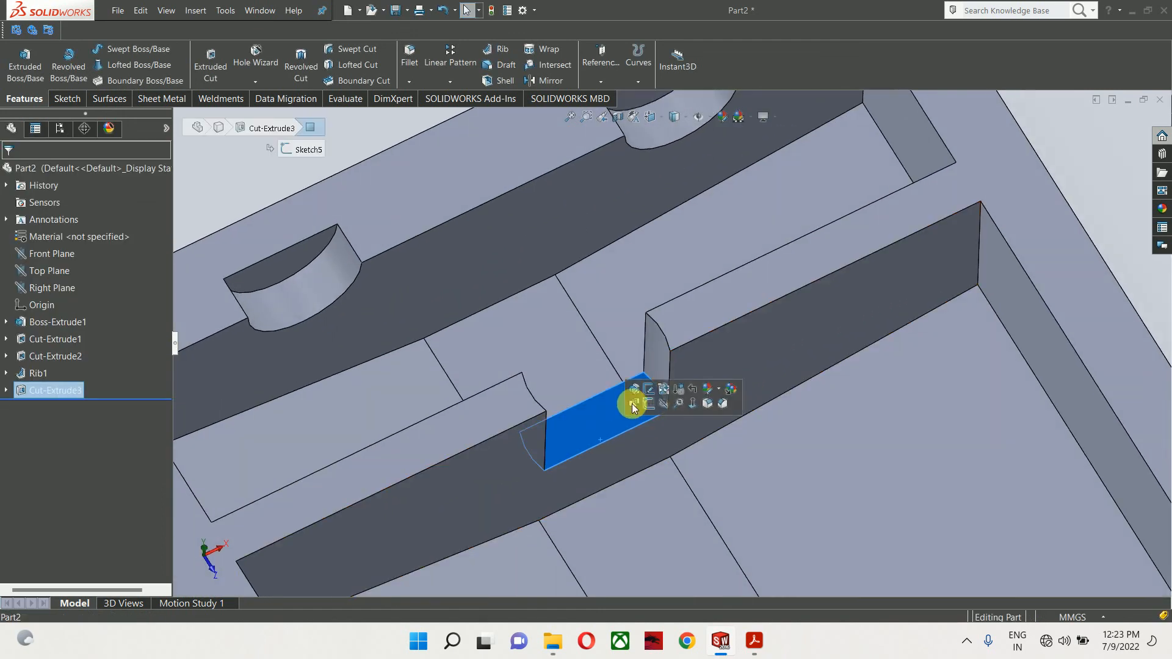
left_click(650, 403)
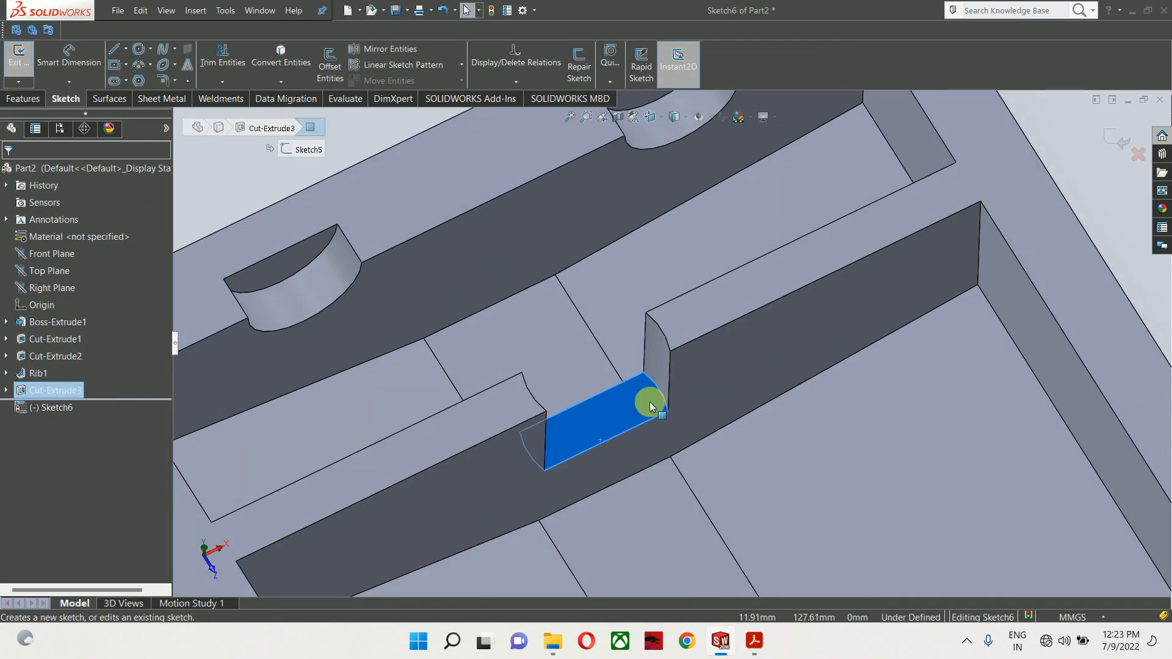
key("ctrl+7")
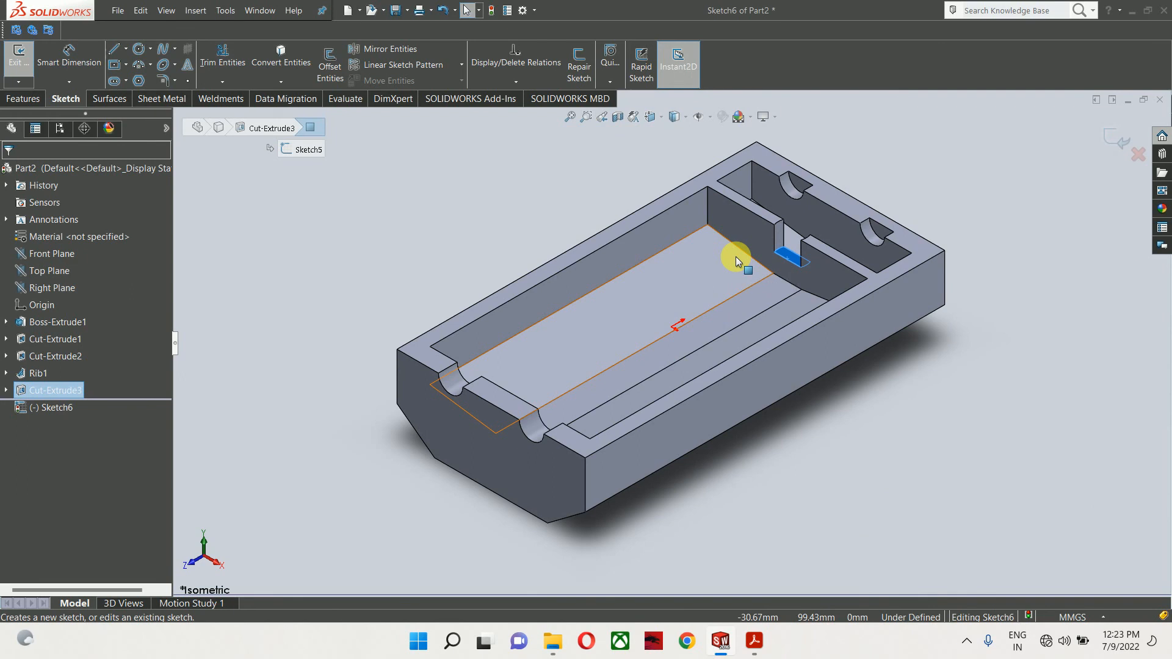
key("ctrl+8")
scroll(664, 200, "down", 5)
scroll(664, 200, "down", 3)
right_click_drag(551, 438, 854, 403)
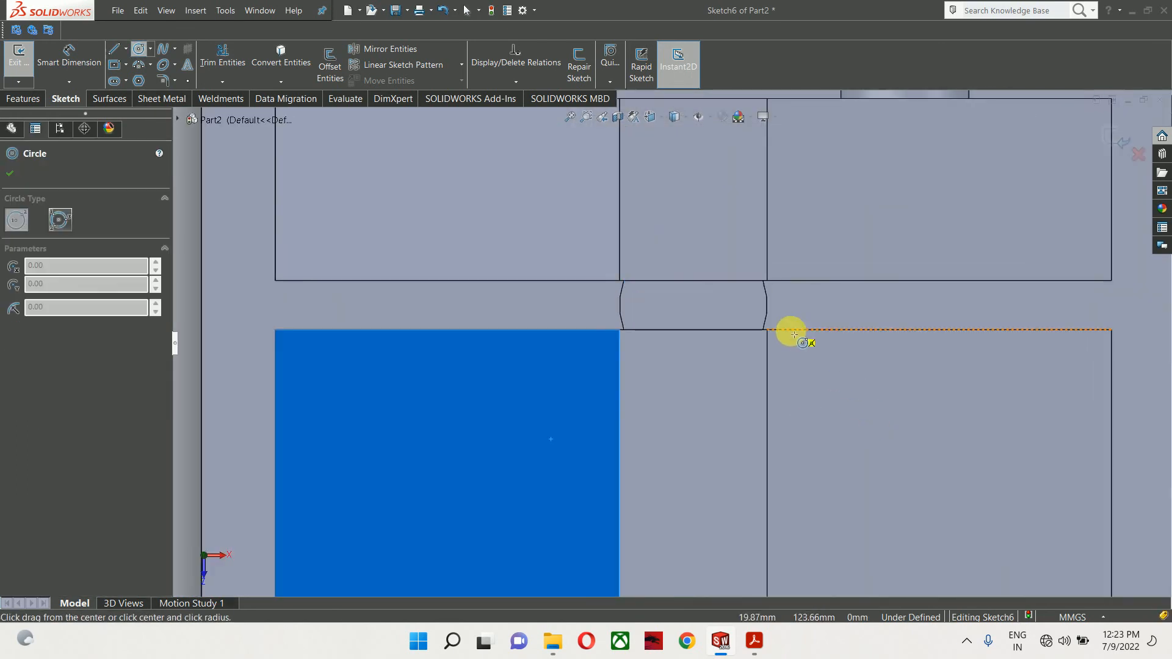
left_click(693, 306)
left_click(692, 243)
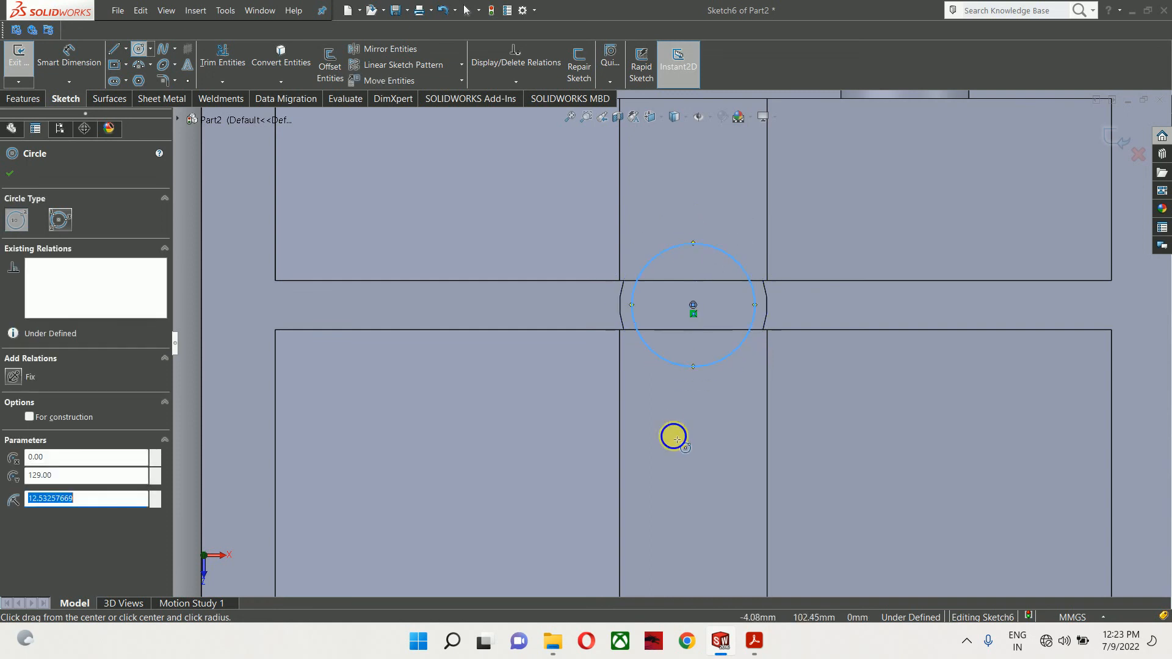
Set the diameter of the circle on the hole's floor to 20 mm
right_click_drag(673, 437, 651, 262)
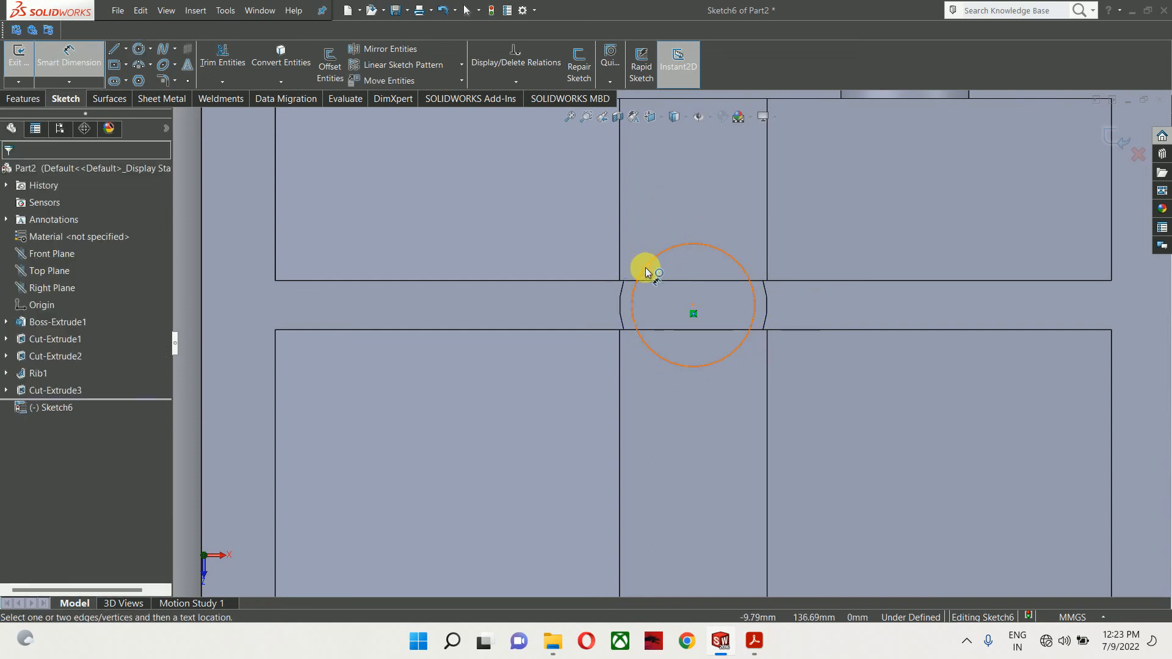
left_click(648, 272)
left_click(470, 196)
type("20")
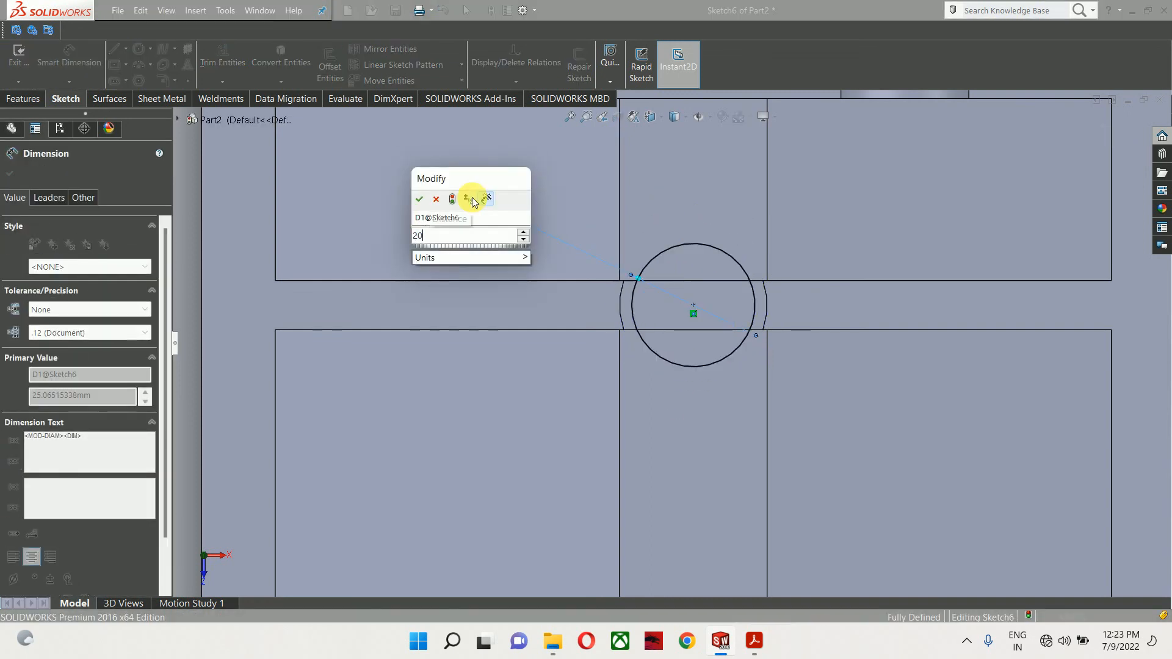
key("Return")
Close the sketch and cut the 20 mm circle 20 mm deep as a blind Extruded Cut
left_click(1123, 139)
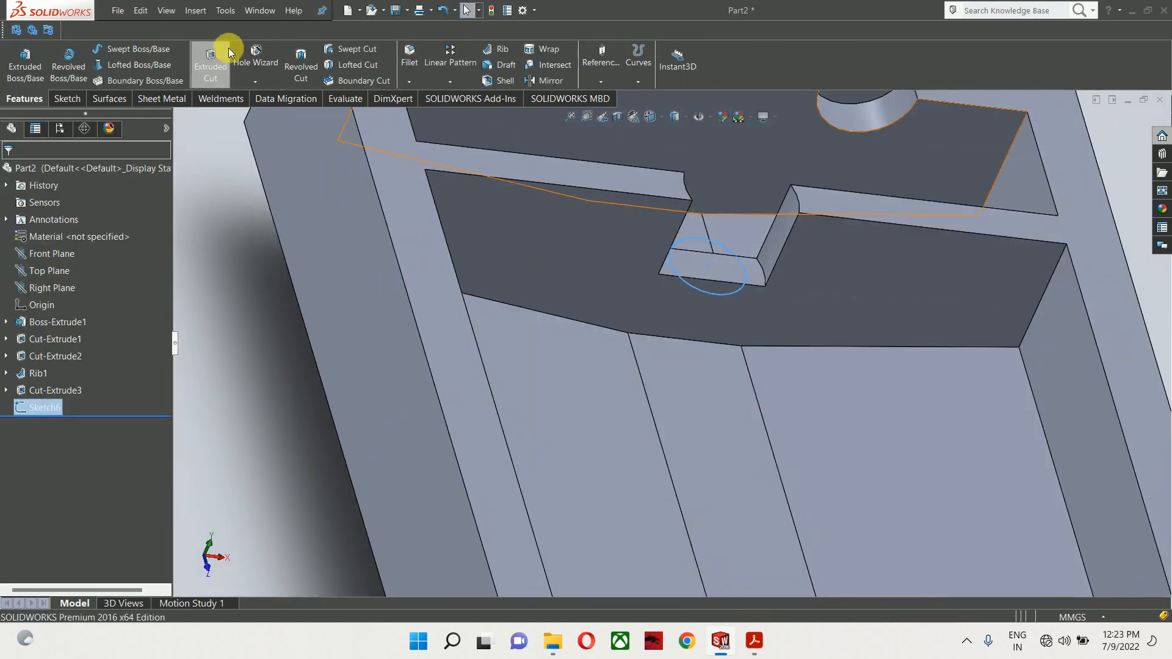
left_click(210, 58)
type("20")
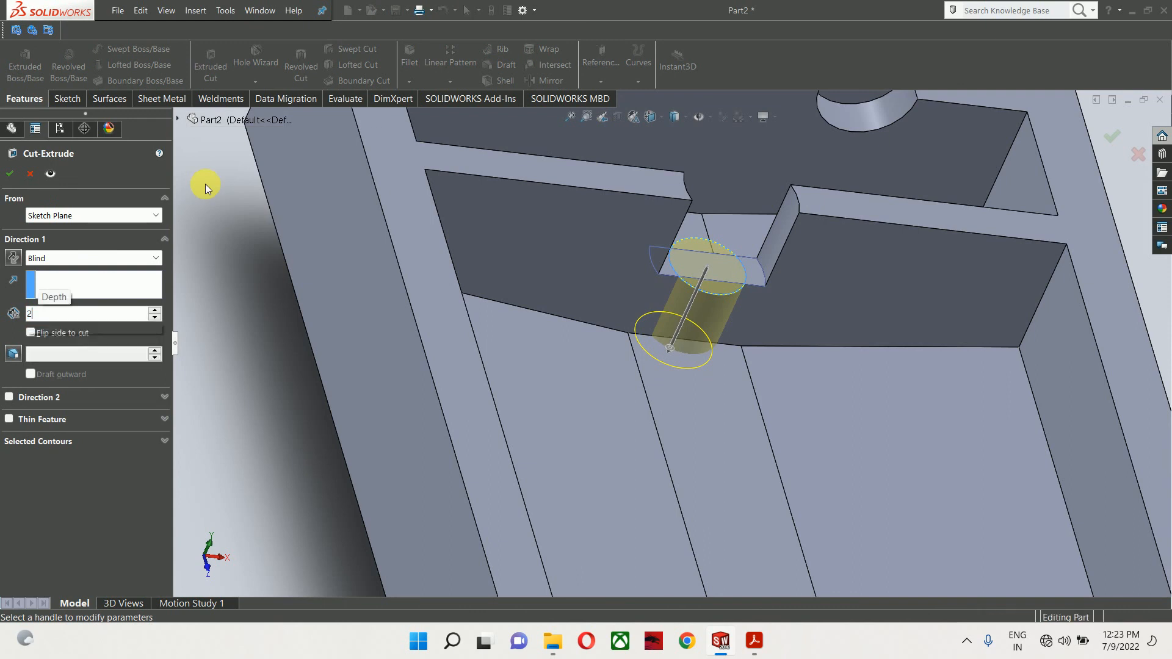
key("Return")
key("Return")
Start a sketch on the cavity's flat central floor strip beneath the rib's stepped hole
scroll(646, 304, "down", 4)
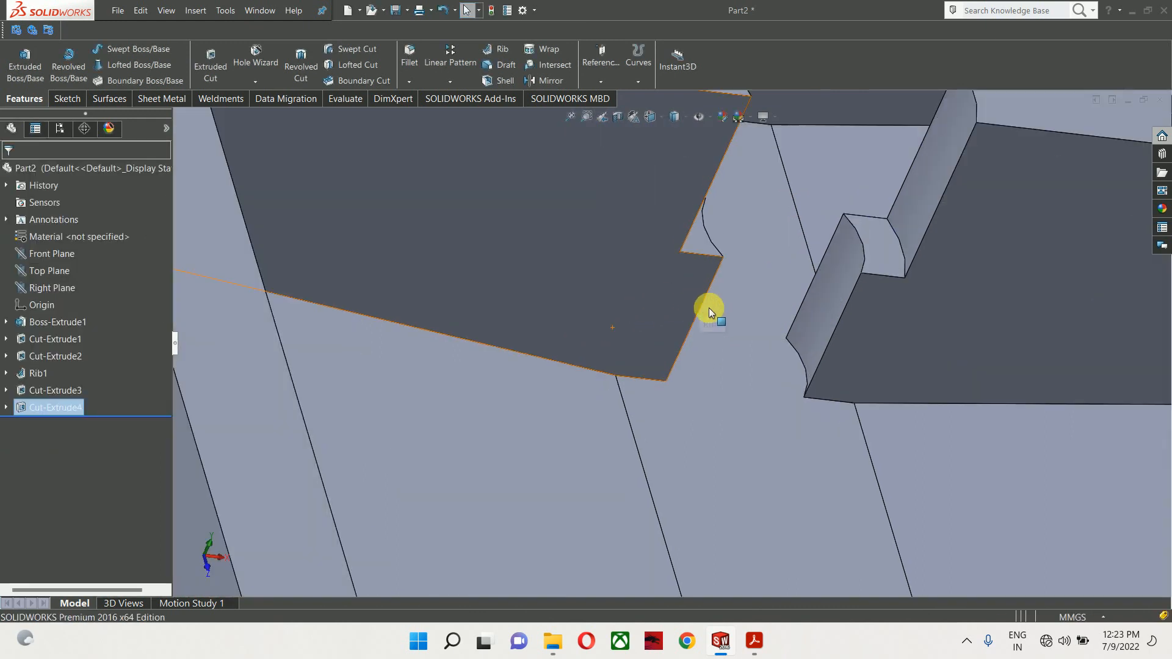
middle_click_drag(709, 307, 668, 339)
left_click(694, 409)
left_click(739, 375)
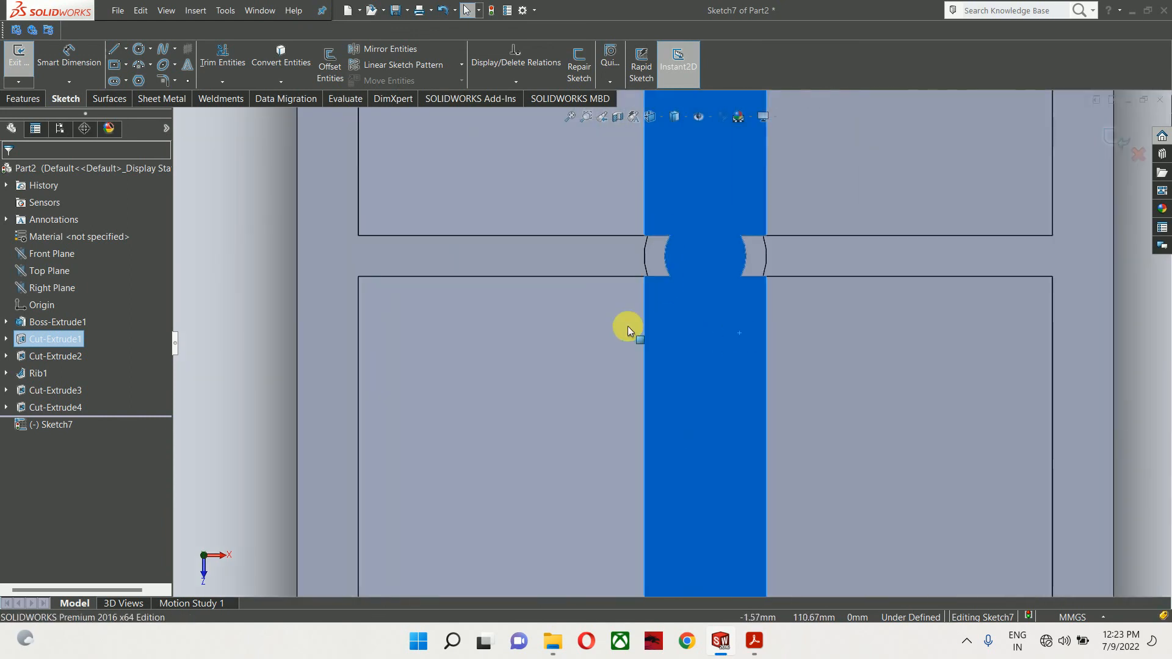
key("l")
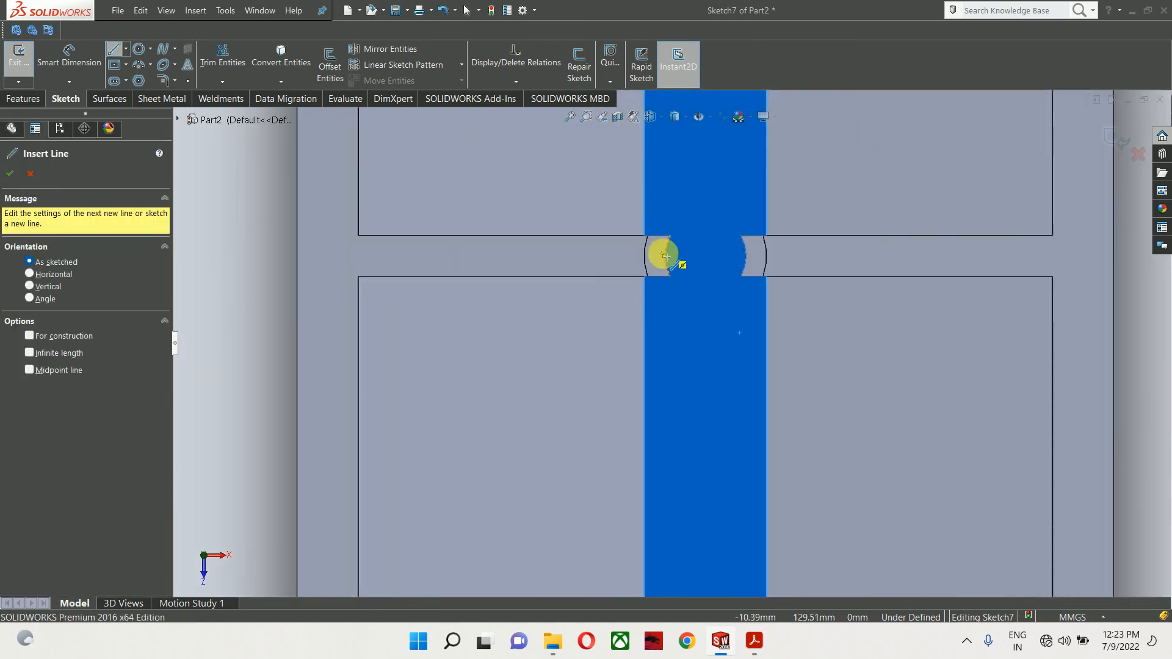
left_click(706, 257)
key("Escape")
Draw a circle on the floor strip centred on the stepped hole and set its diameter to 10 mm
right_click_drag(614, 338, 731, 320)
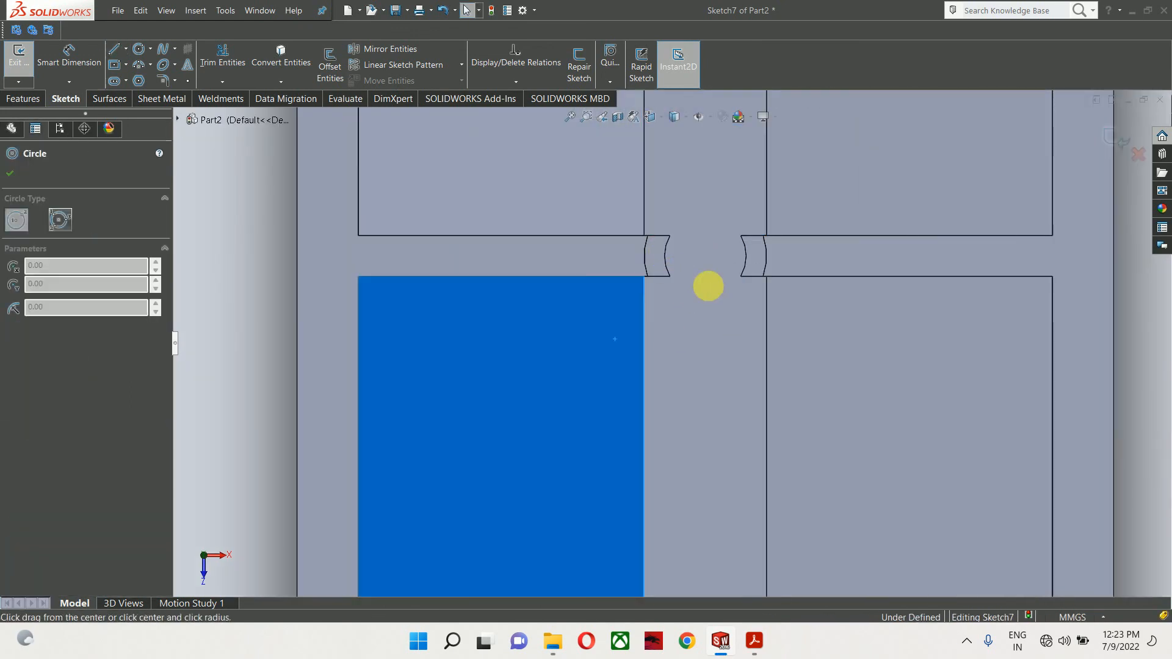
scroll(708, 287, "down", 3)
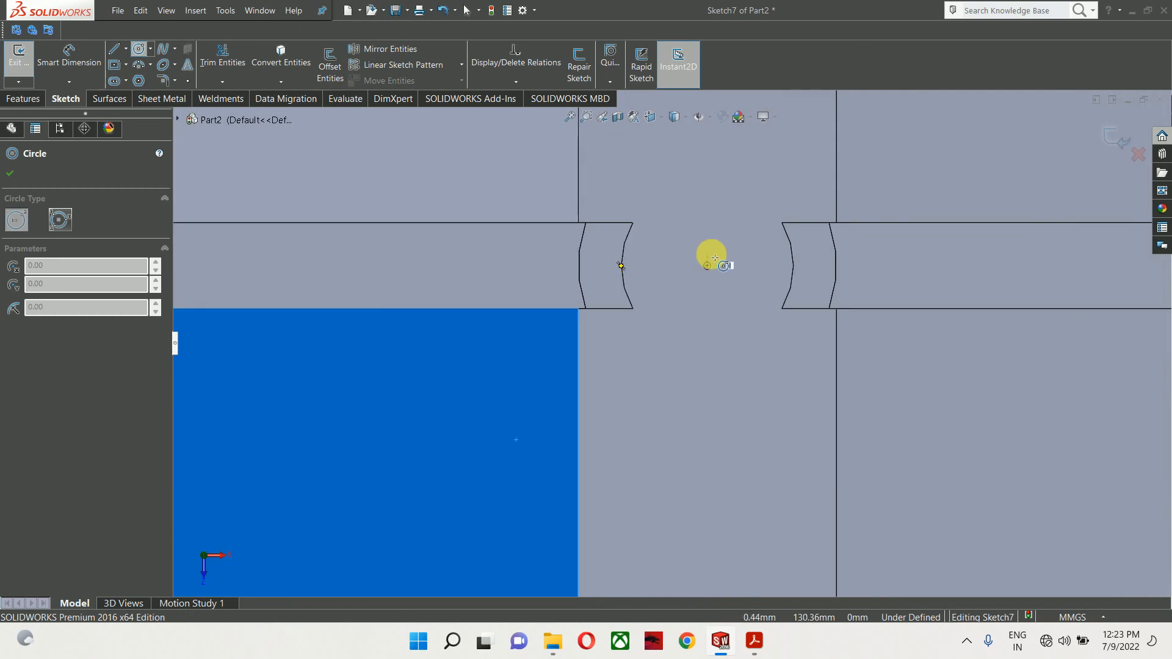
left_click(707, 266)
left_click(695, 307)
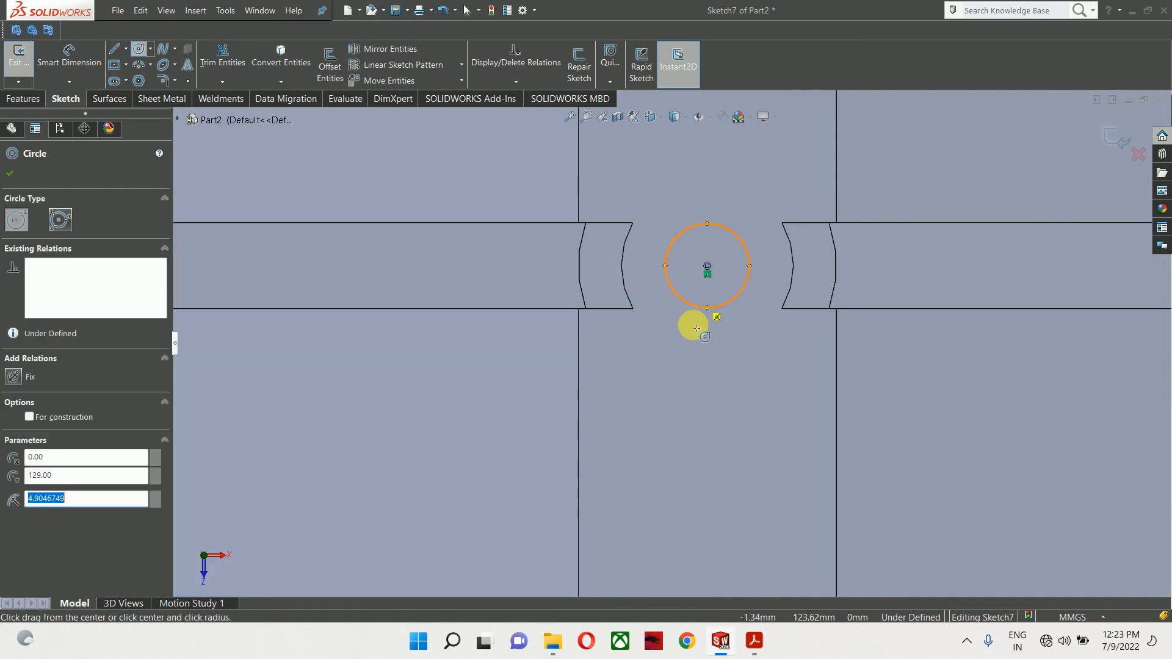
right_click_drag(707, 413, 690, 299)
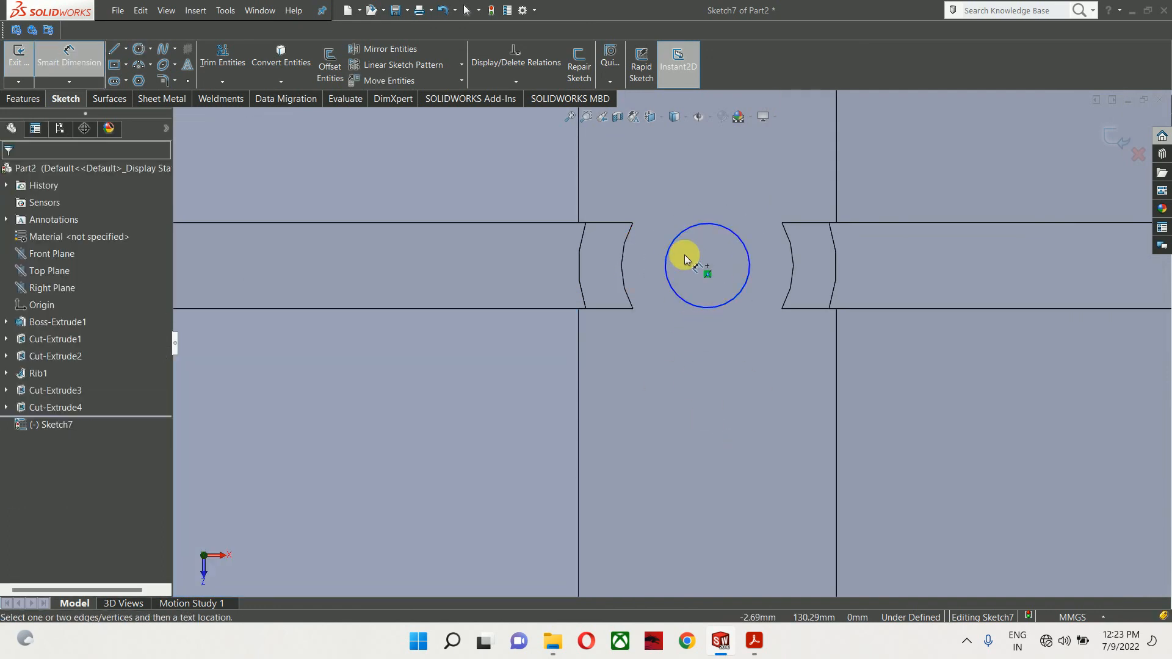
left_click(686, 301)
left_click(538, 448)
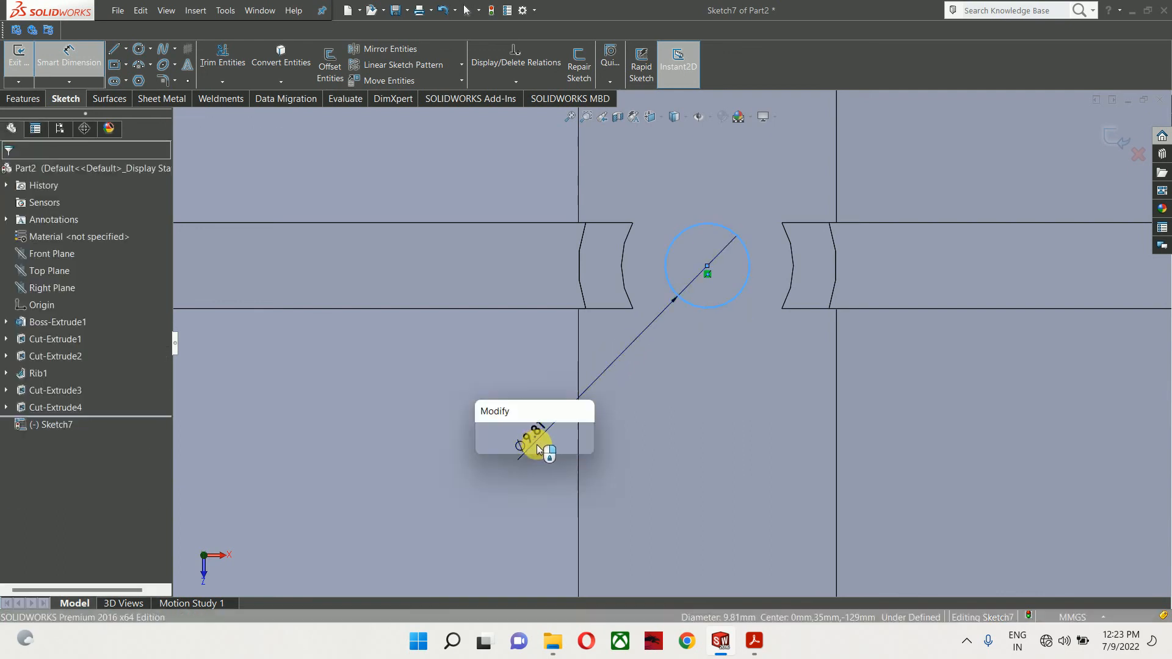
type("10")
key("Return")
key("Escape")
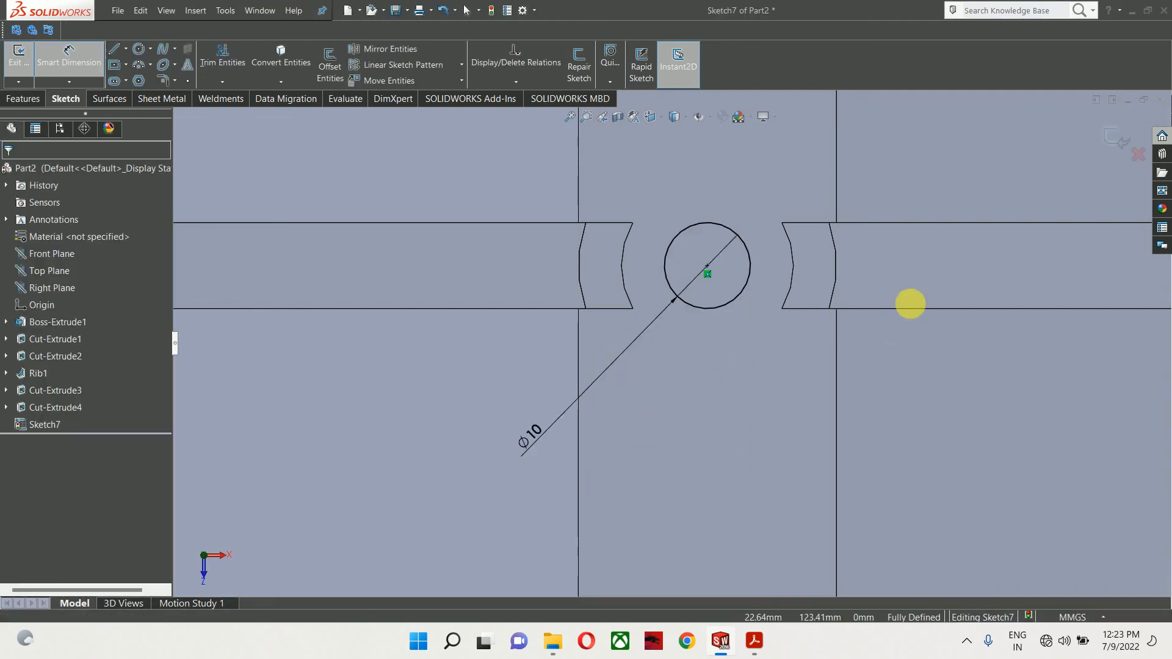
Close the sketch and cut the 10 mm circle 5 mm deep as a blind Extruded Cut, checking the depth in the Engine Assembly.pdf drawing
scroll(916, 293, "up", 3)
left_click(1090, 139)
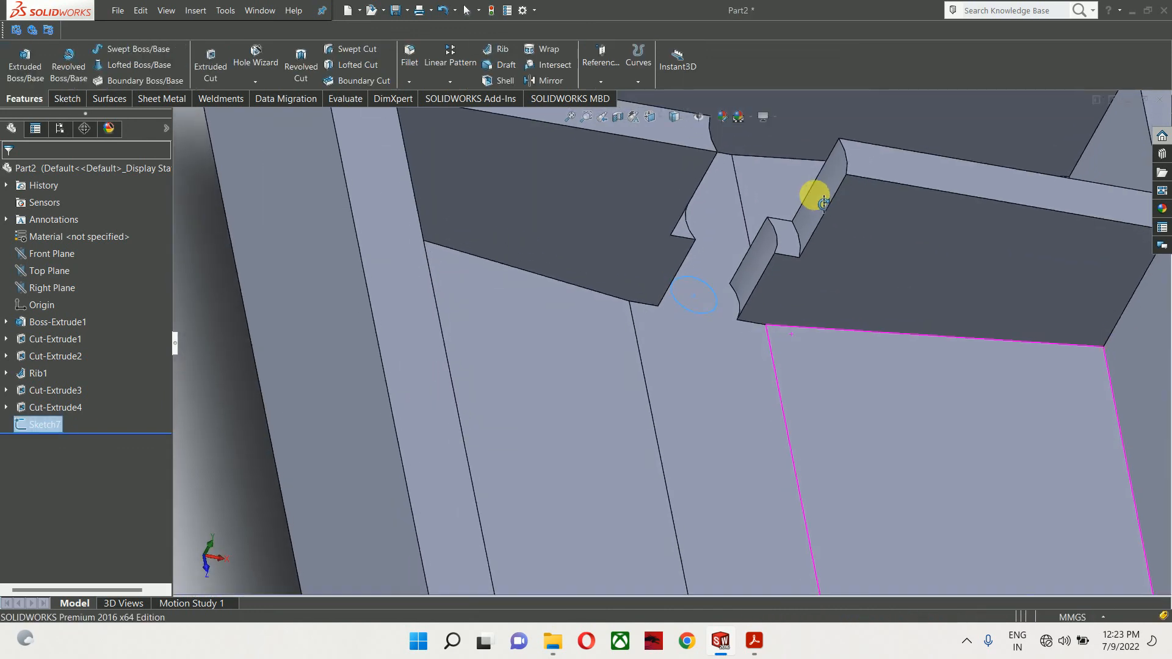
scroll(697, 272, "down", 3)
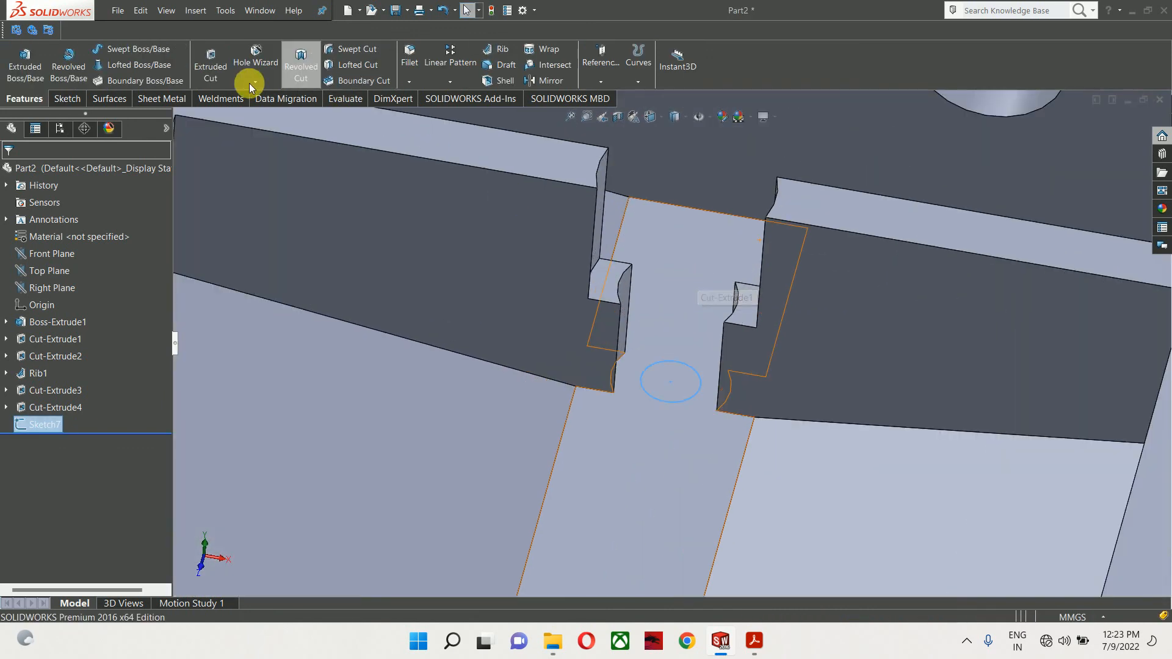
left_click(210, 64)
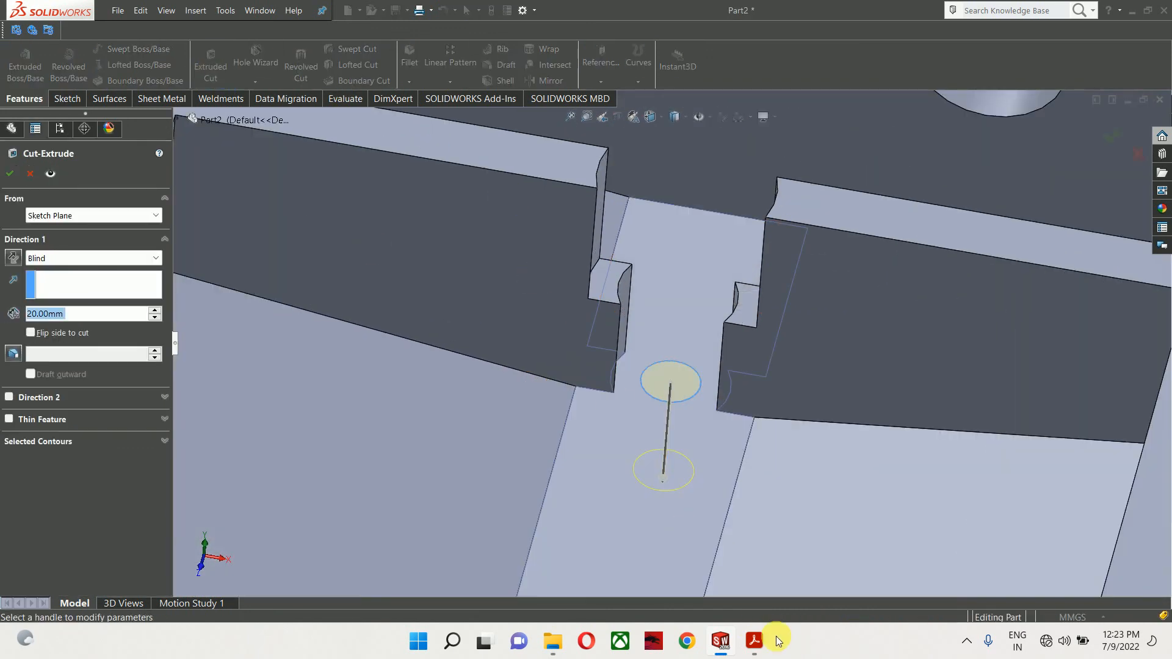
left_click(757, 643)
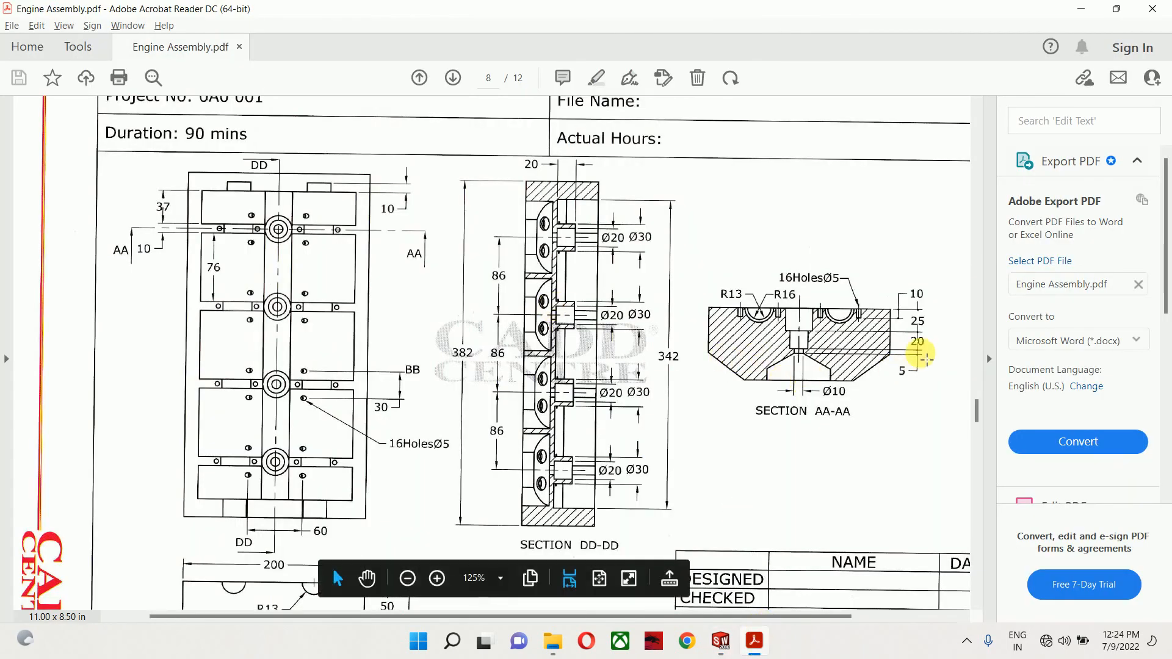
key("alt+Tab")
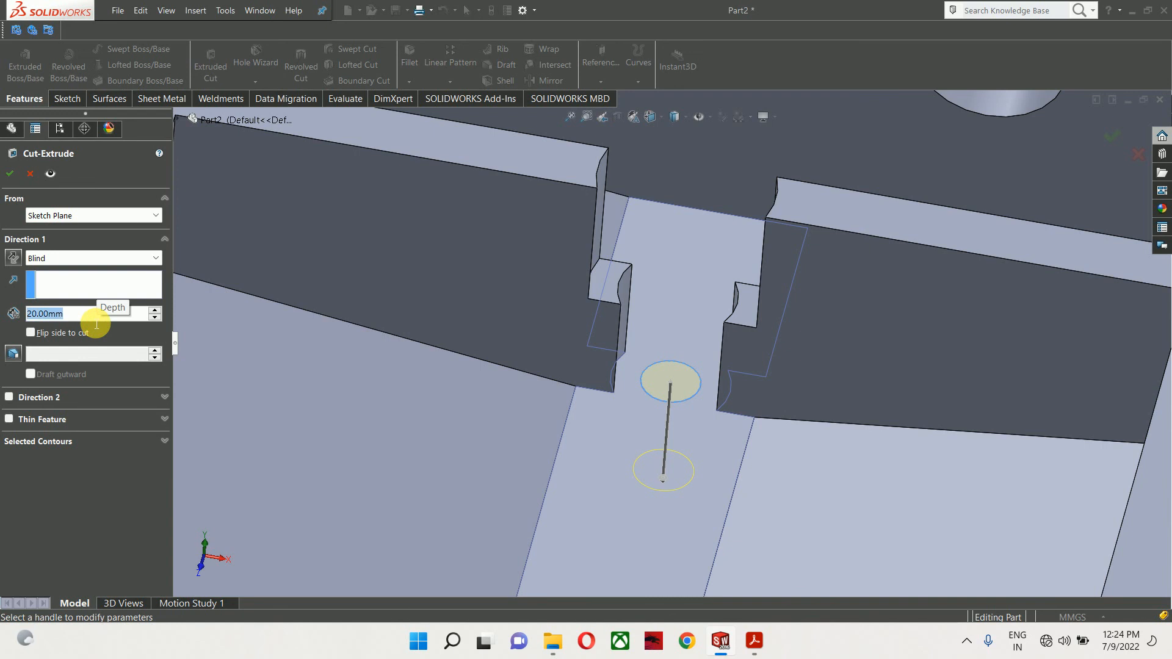
type("5")
key("Return")
key("Return")
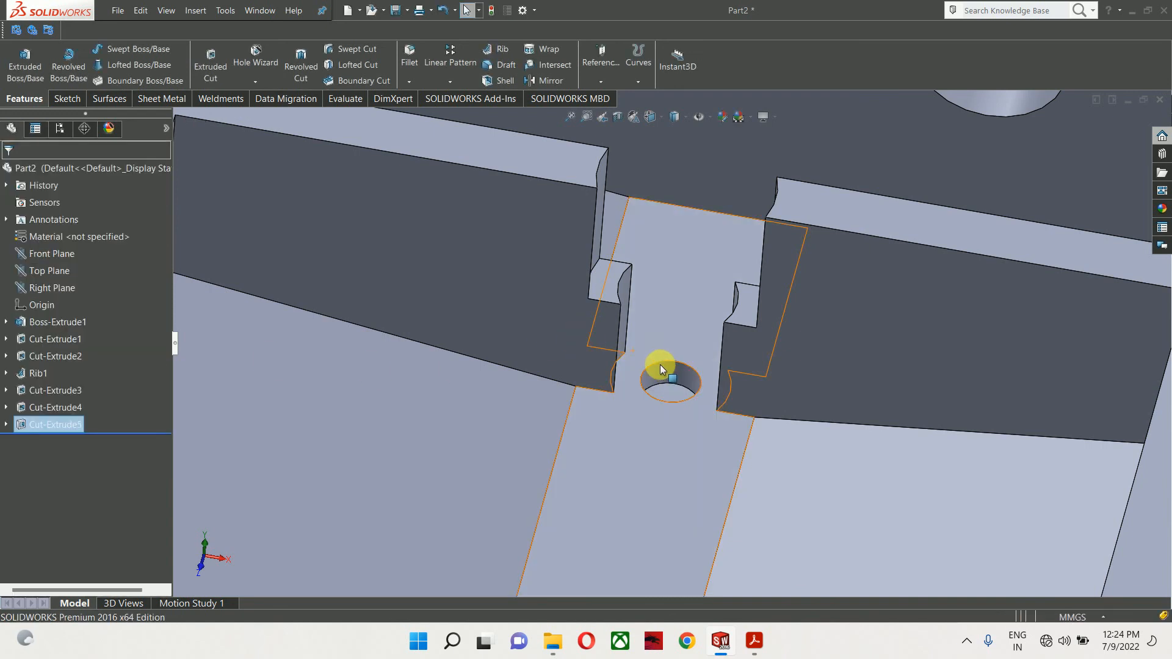
Consult Section AA-AA in Engine Assembly.pdf, and on the rib's front face sketch a circle of about 20.5 mm radius concentric with the left half-round notch
middle_click_drag(663, 370, 660, 416)
scroll(658, 411, "up", 5)
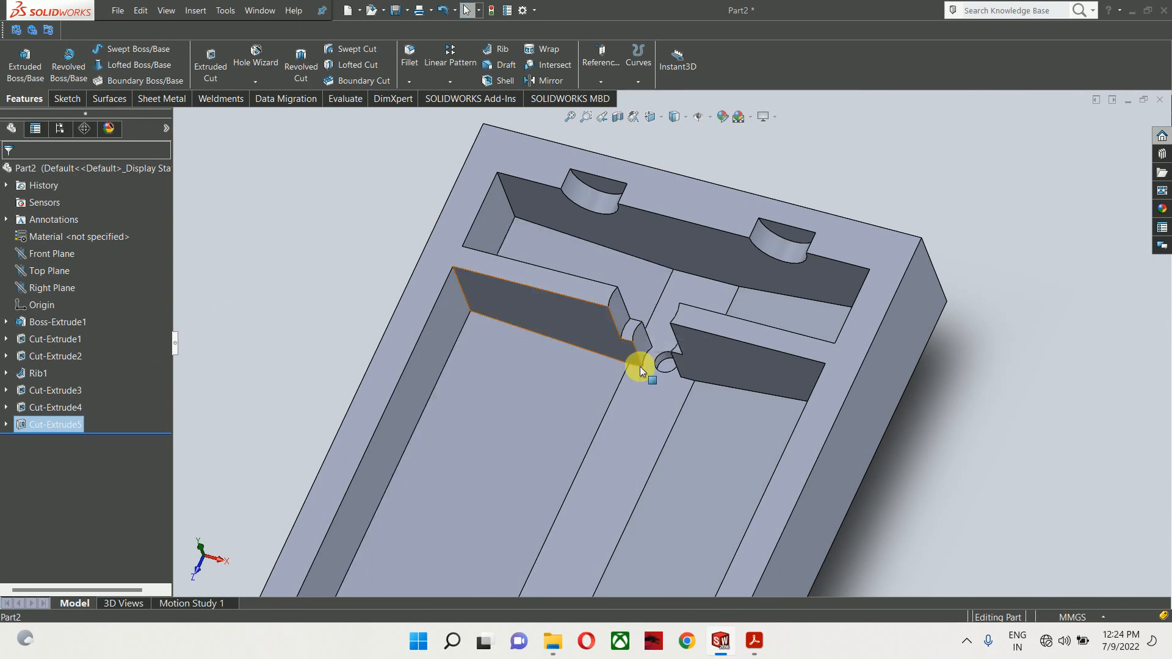
left_click(755, 641)
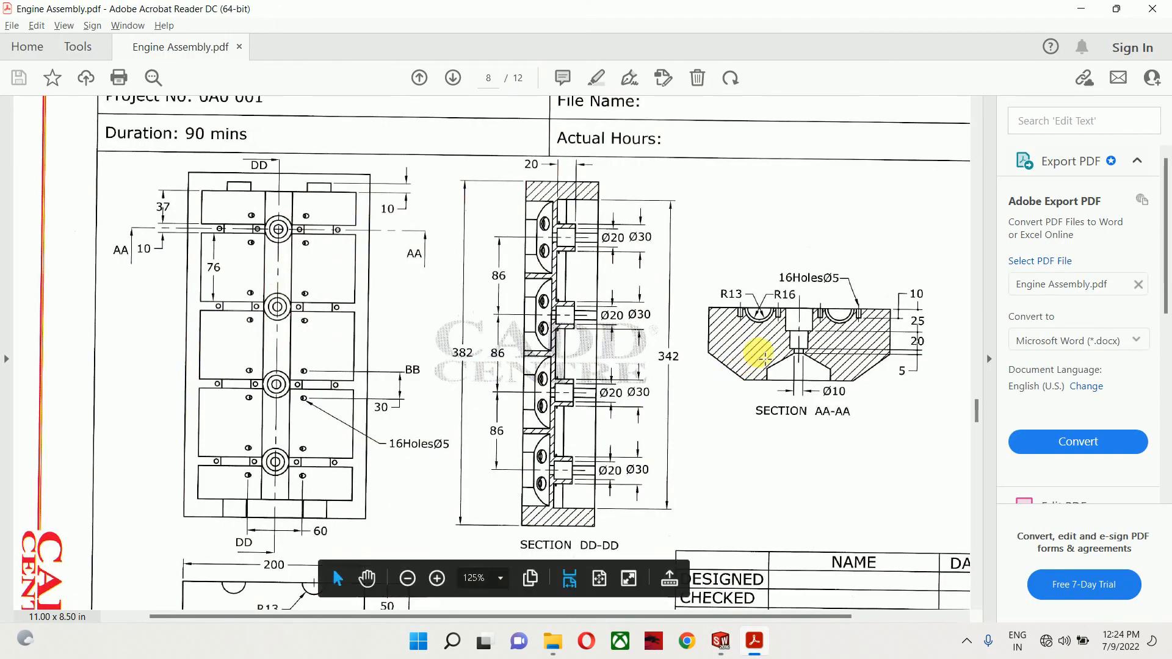
key("alt+Tab")
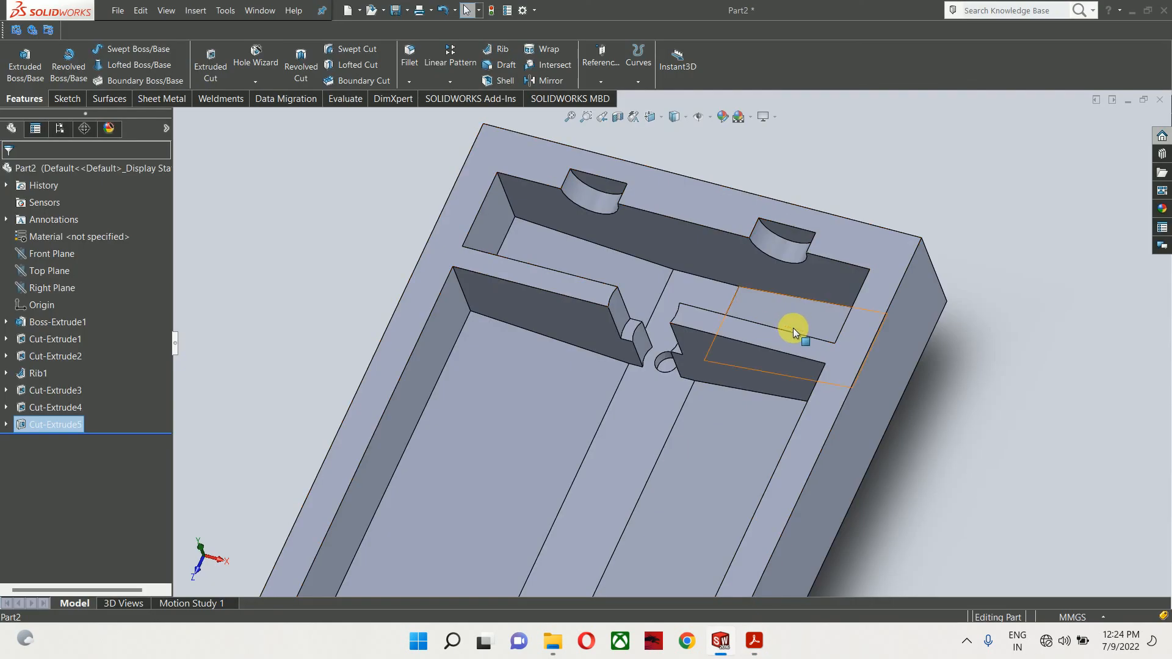
left_click(749, 363)
left_click(800, 325)
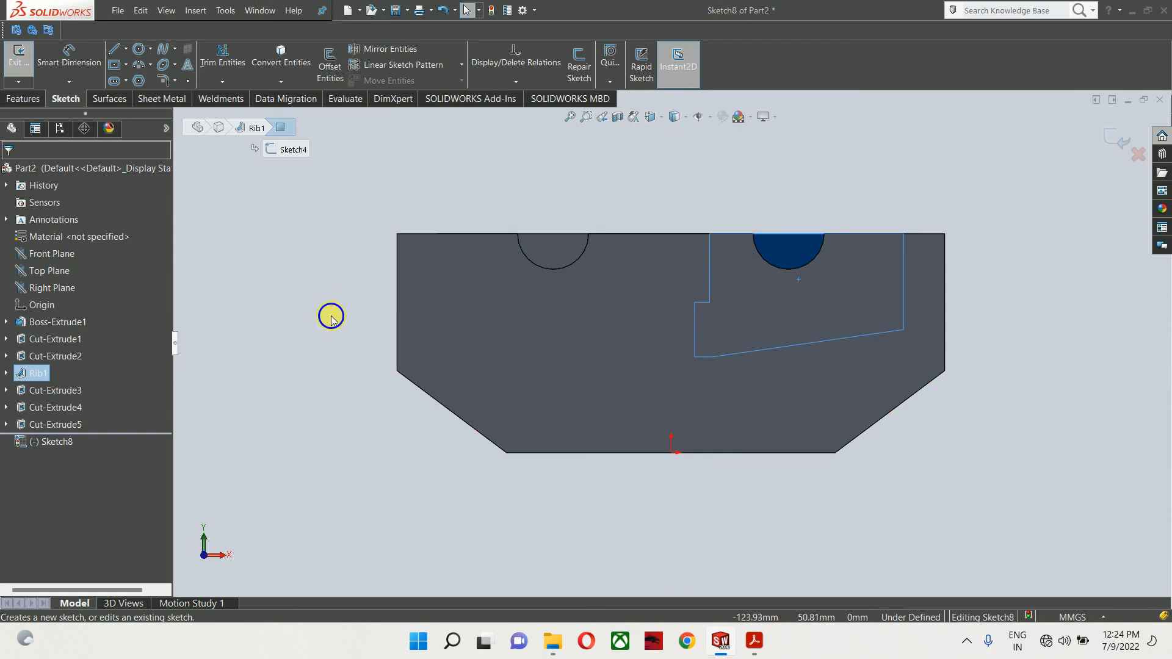
right_click_drag(331, 316, 391, 315)
left_click(553, 234)
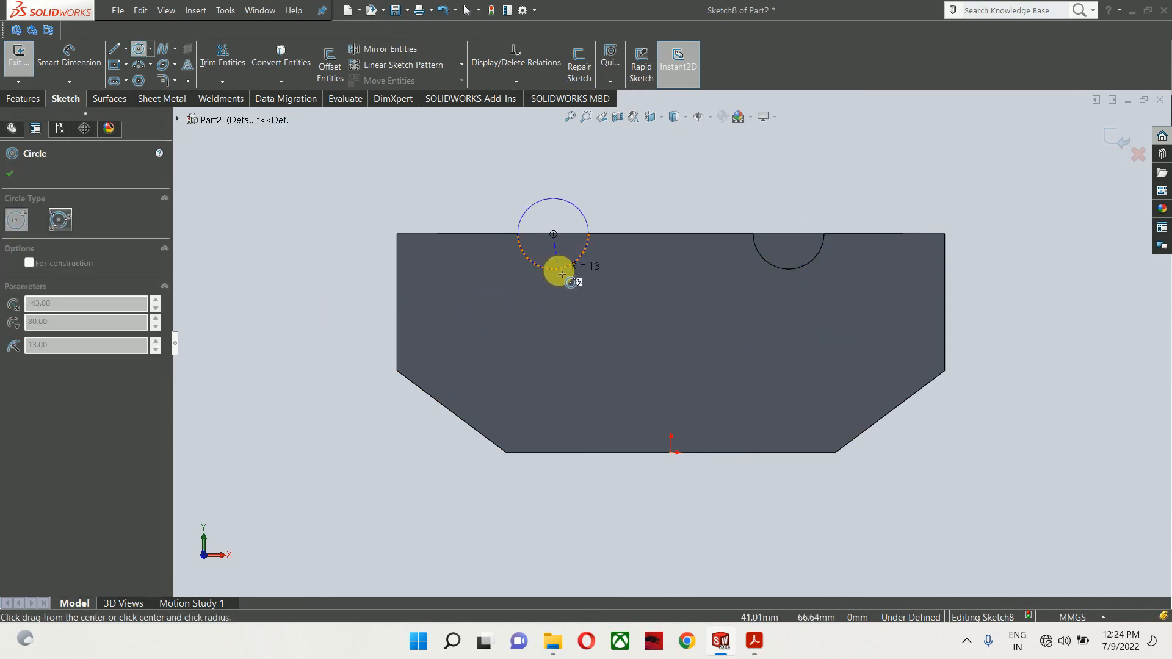
left_click(555, 289)
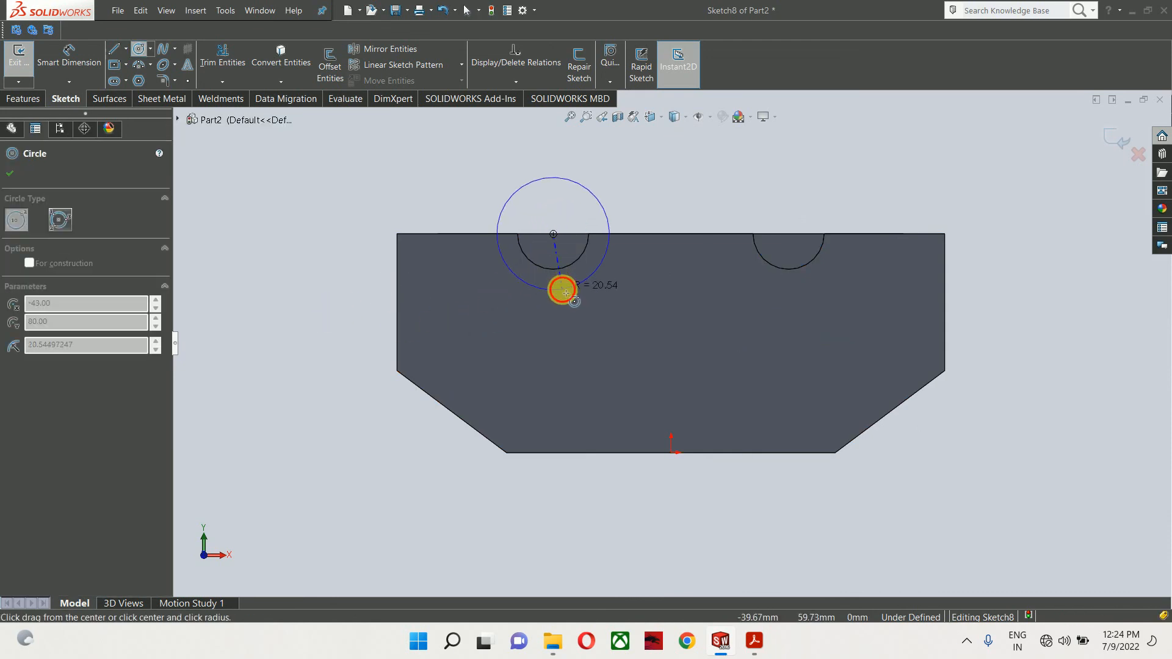
Draw a vertical construction line from the origin to the top edge and mirror the circle about it
left_click(126, 49)
left_click(130, 79)
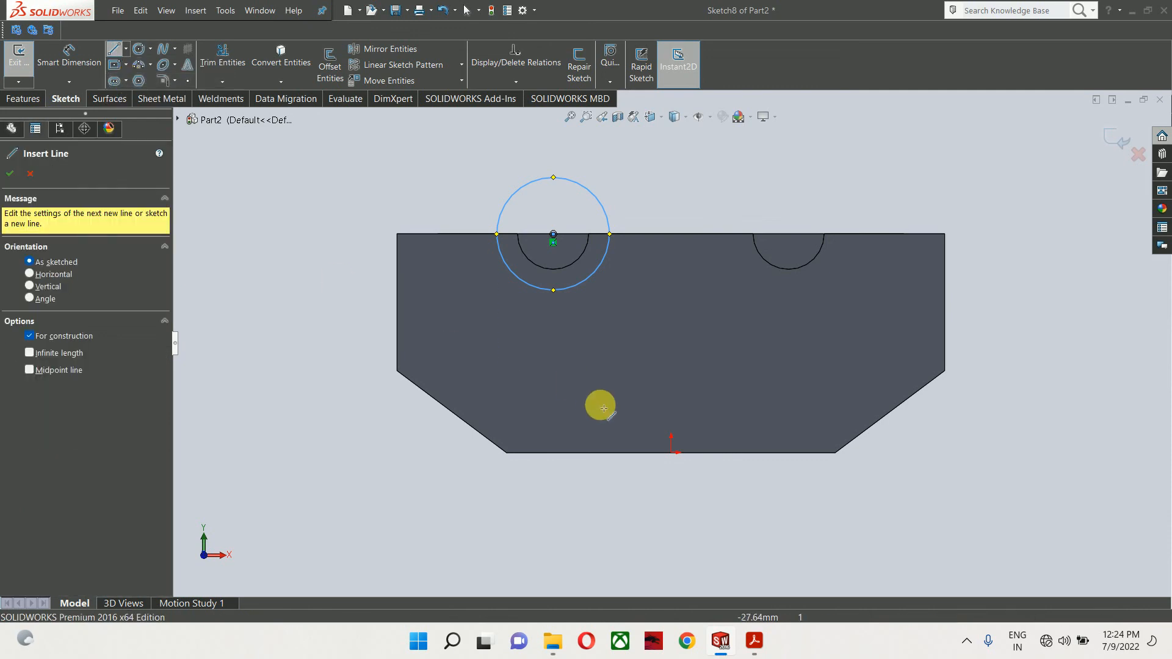
left_click(671, 453)
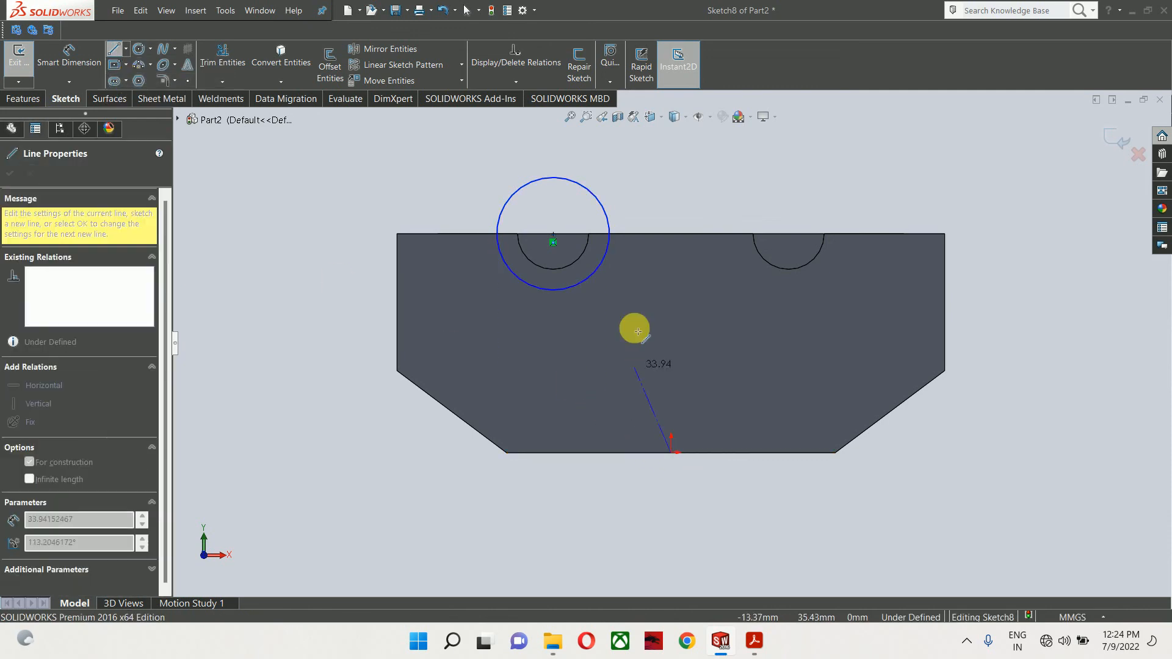
left_click(672, 234)
key("Escape")
left_click_drag(700, 172, 492, 328)
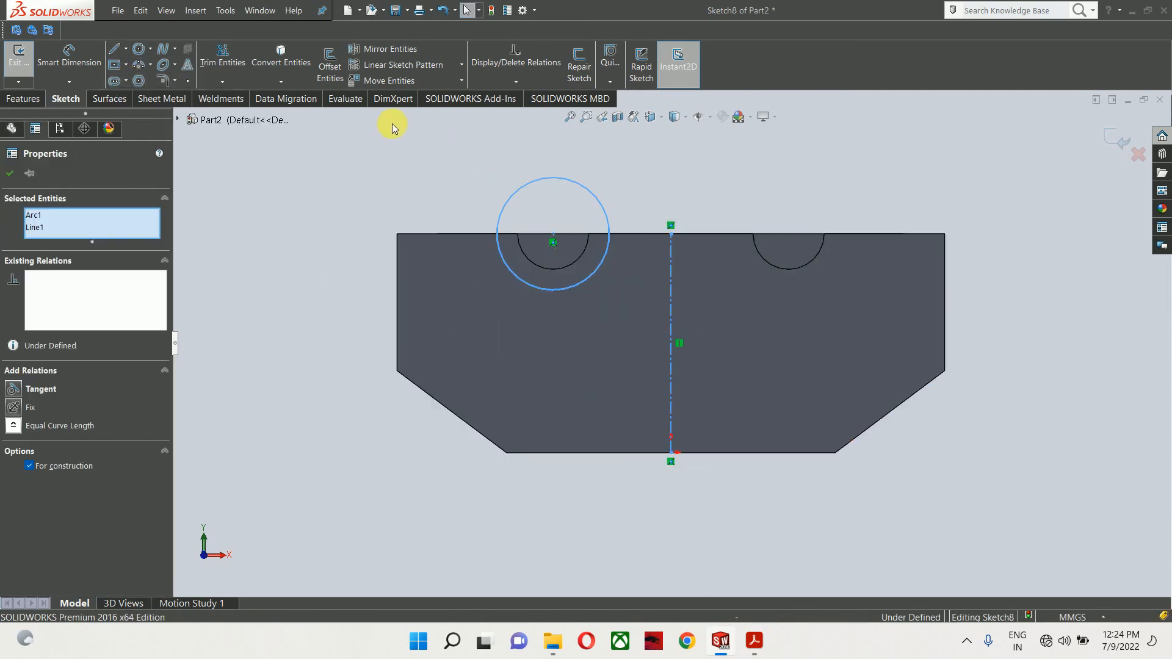
left_click(384, 45)
Dimension the mirrored circle around the right half-round notch with a diameter of 16*2, giving 32 mm
right_click_drag(775, 210, 792, 182)
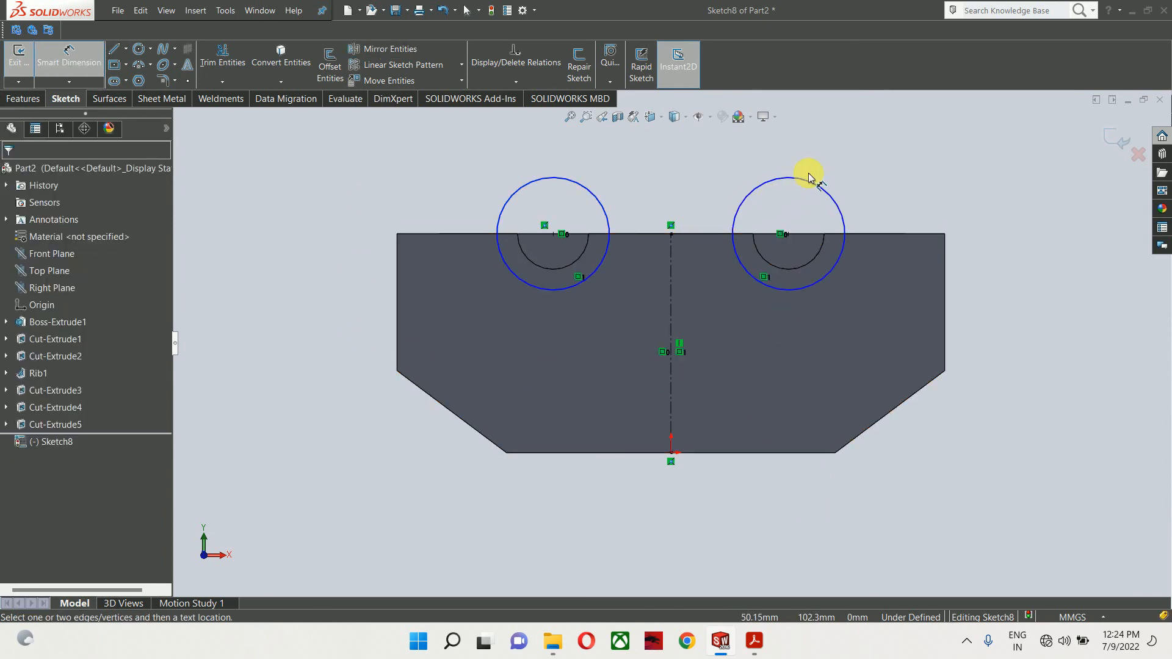
left_click(811, 181)
left_click(870, 152)
type("16")
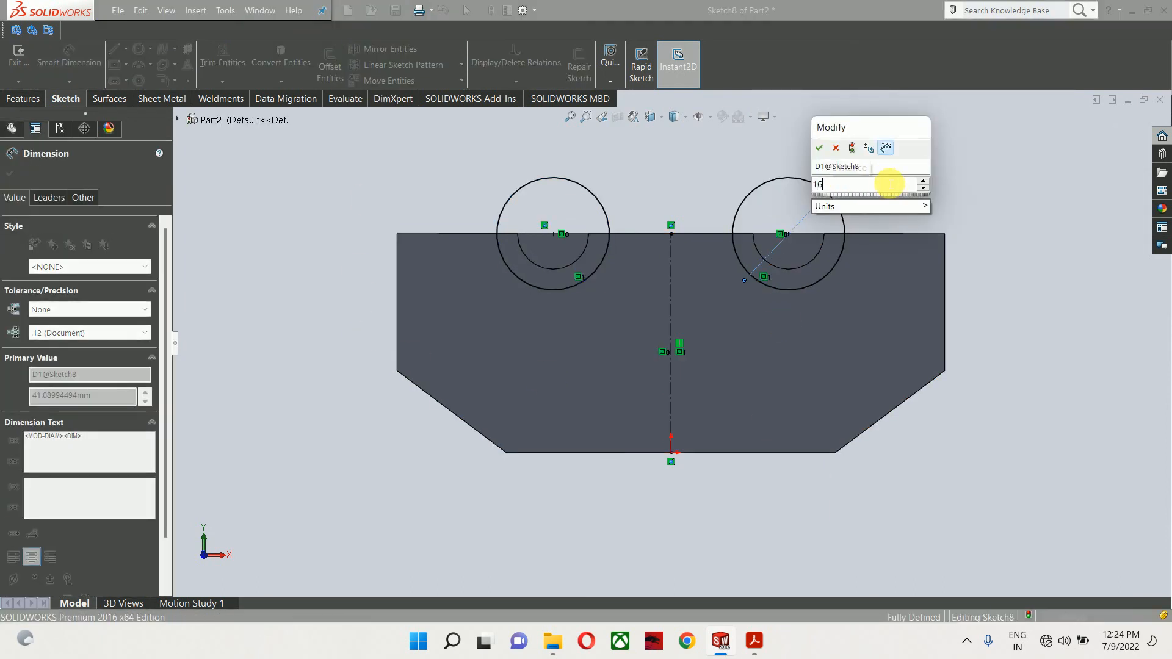
type("*2")
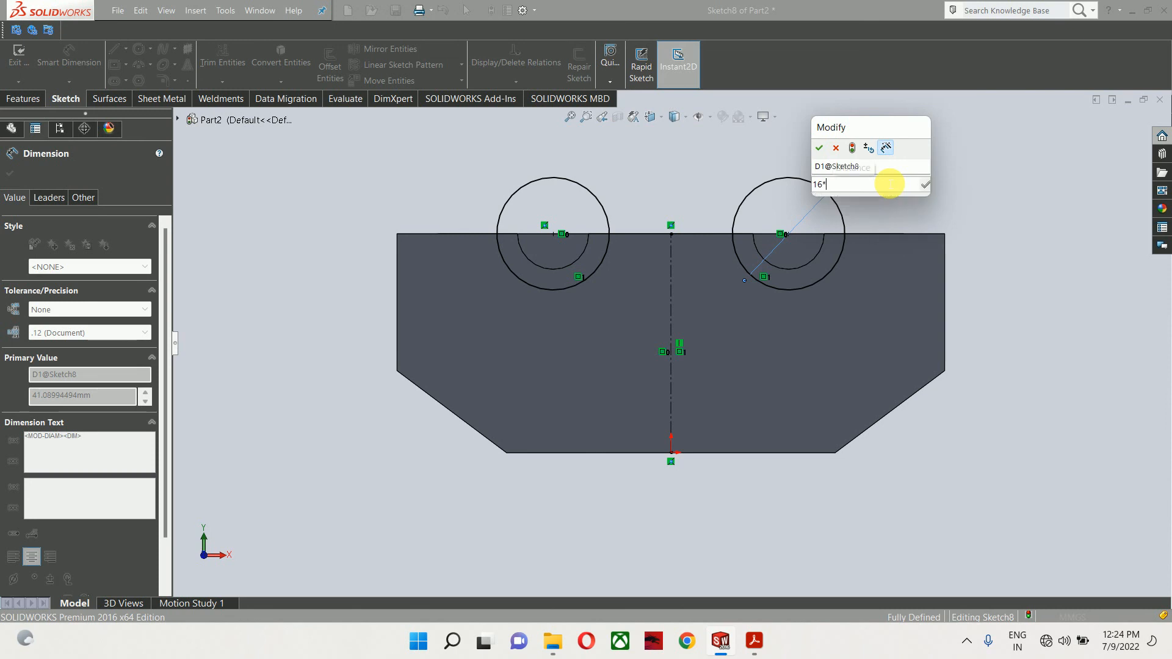
key("Return")
key("Escape")
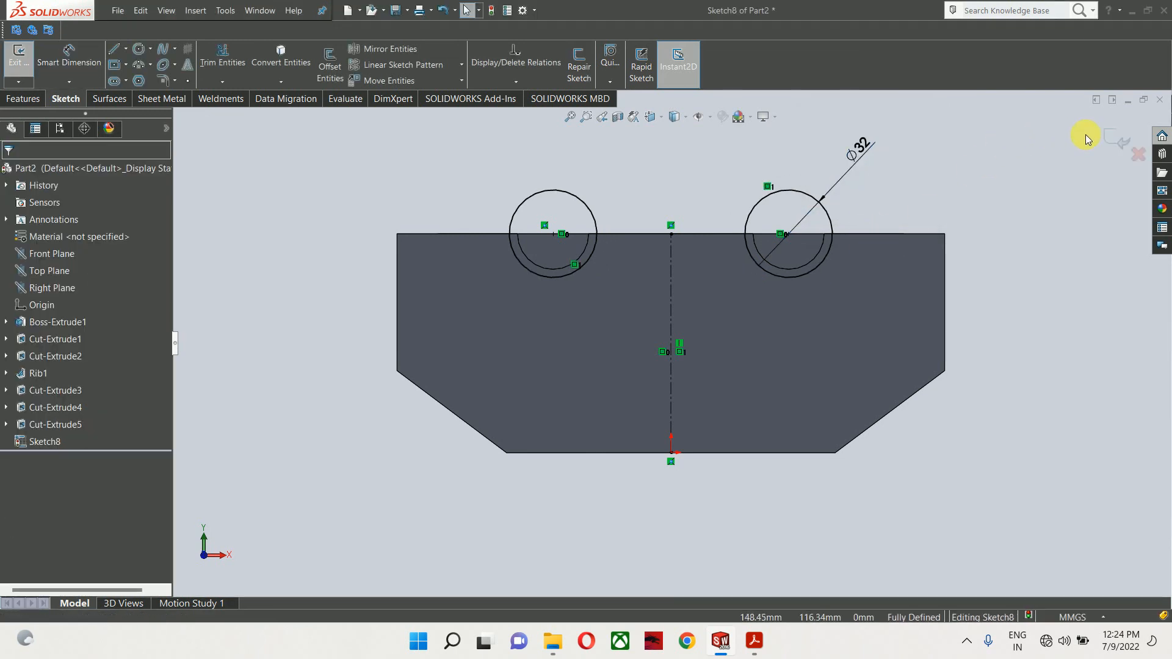
Close the sketch and cut both 32 mm circles through the rib as a blind Extruded Cut 10 mm deep
middle_click_drag(950, 173, 879, 290)
scroll(879, 290, "up", 3)
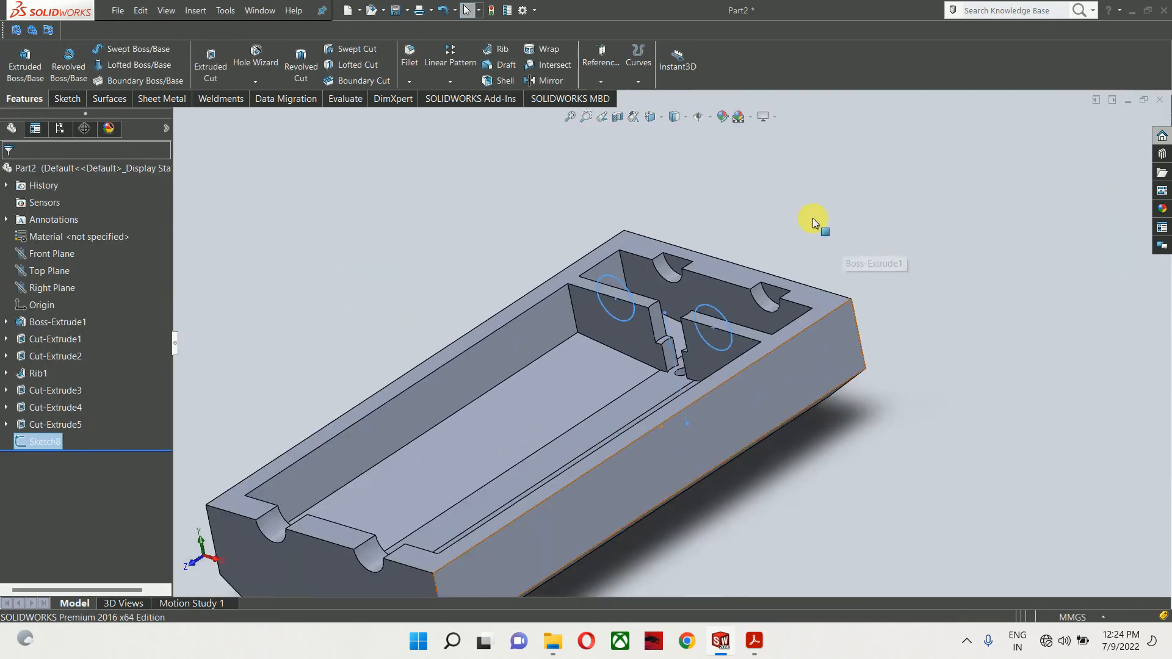
left_click(210, 69)
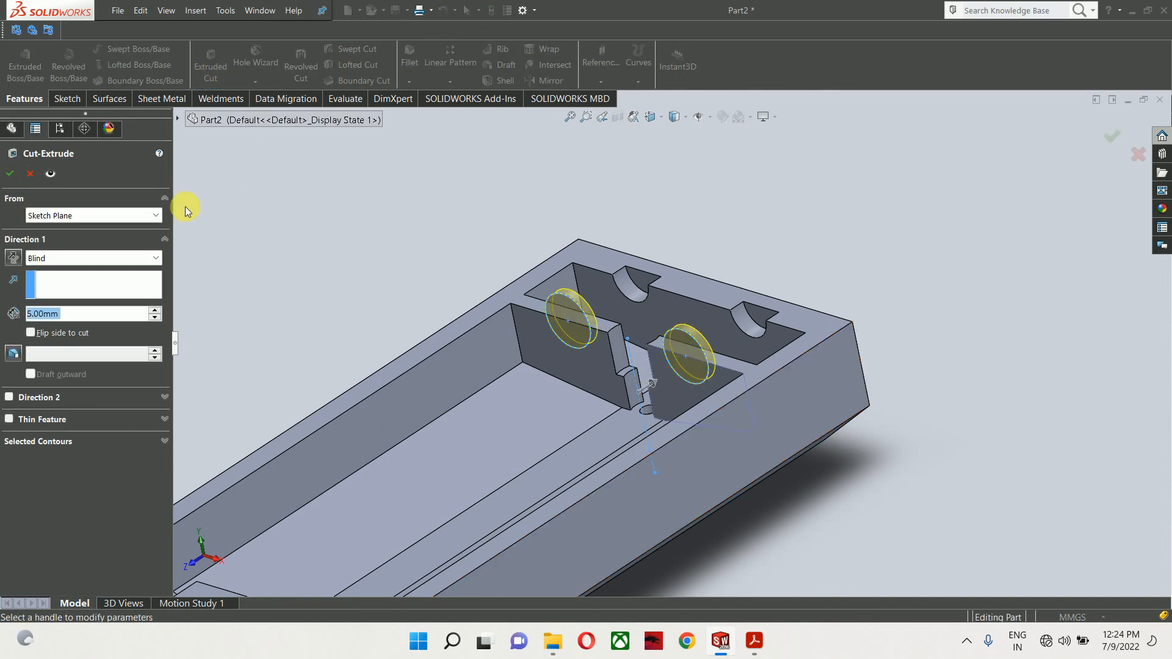
type("10")
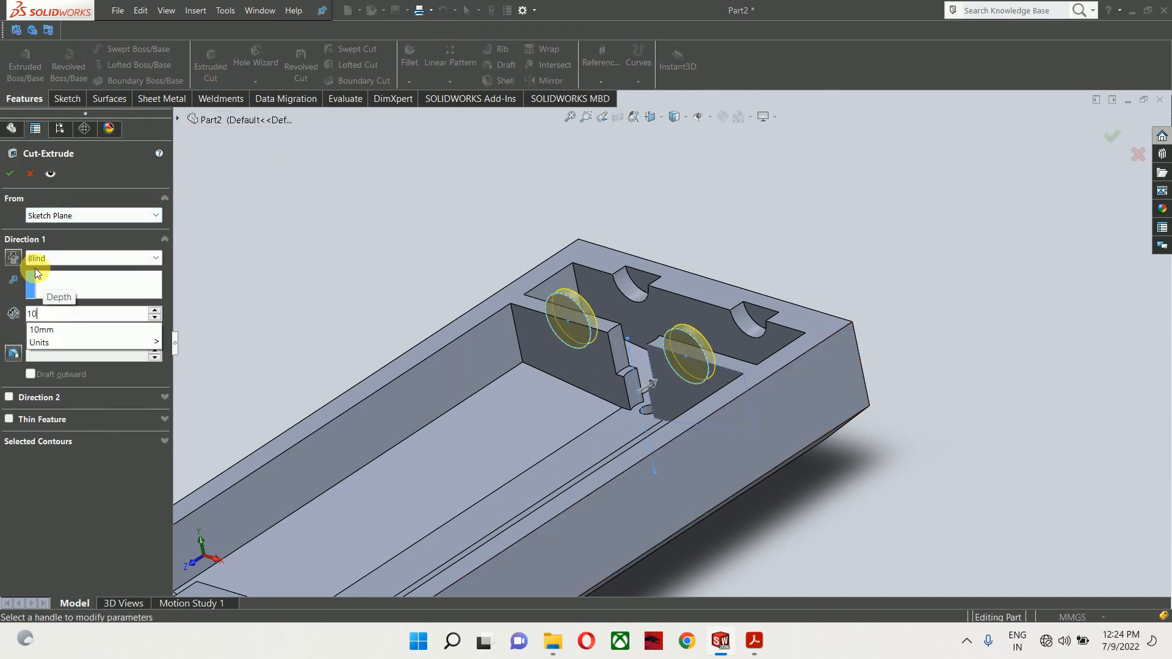
key("Return")
key("Return")
left_click(991, 288)
middle_click_drag(658, 324, 709, 381)
scroll(586, 351, "down", 2)
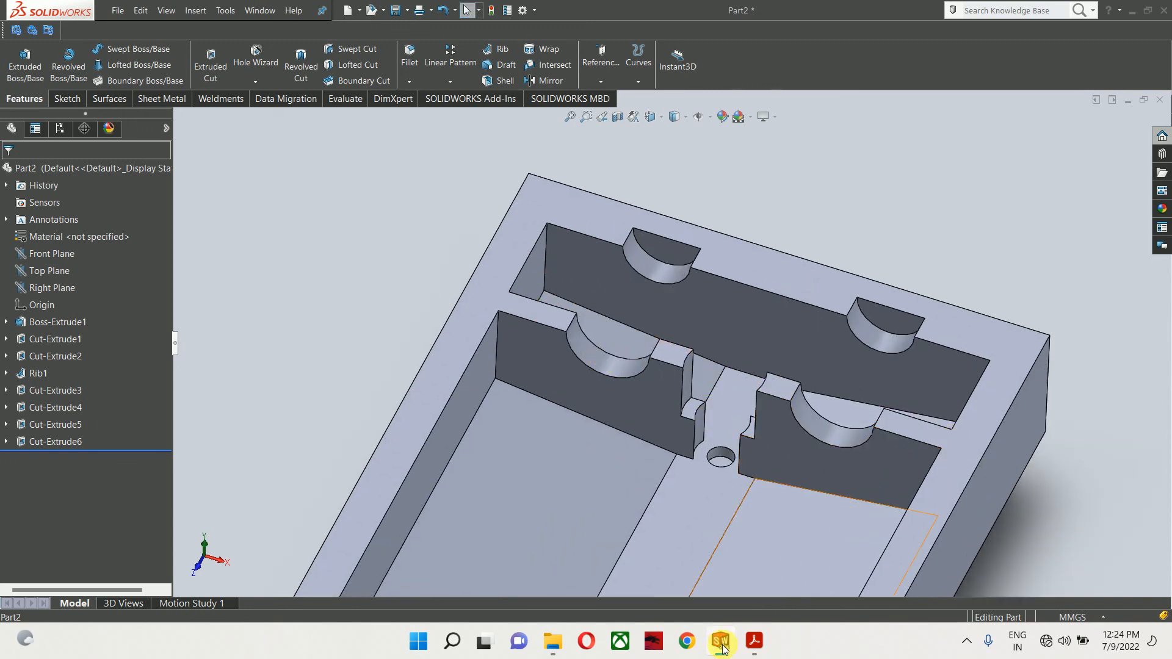
Consult Section AA-AA in Engine Assembly.pdf for the rib's hole details, and open a new sketch on the rib's top face in SOLIDWORKS
left_click(755, 640)
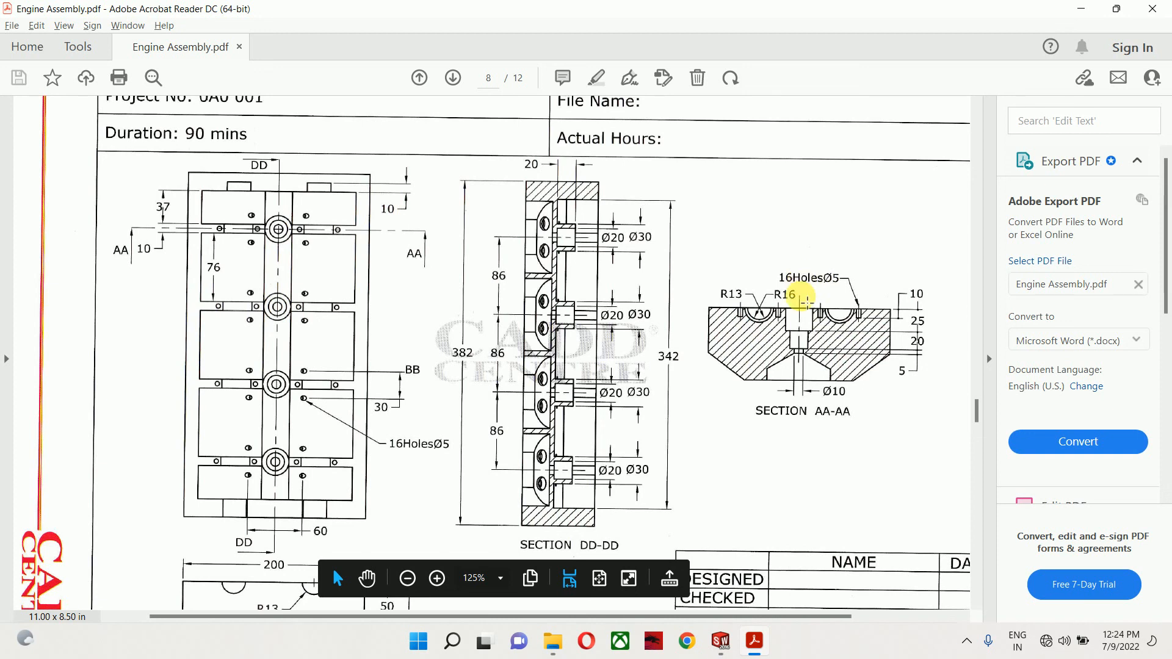
key("alt+Tab")
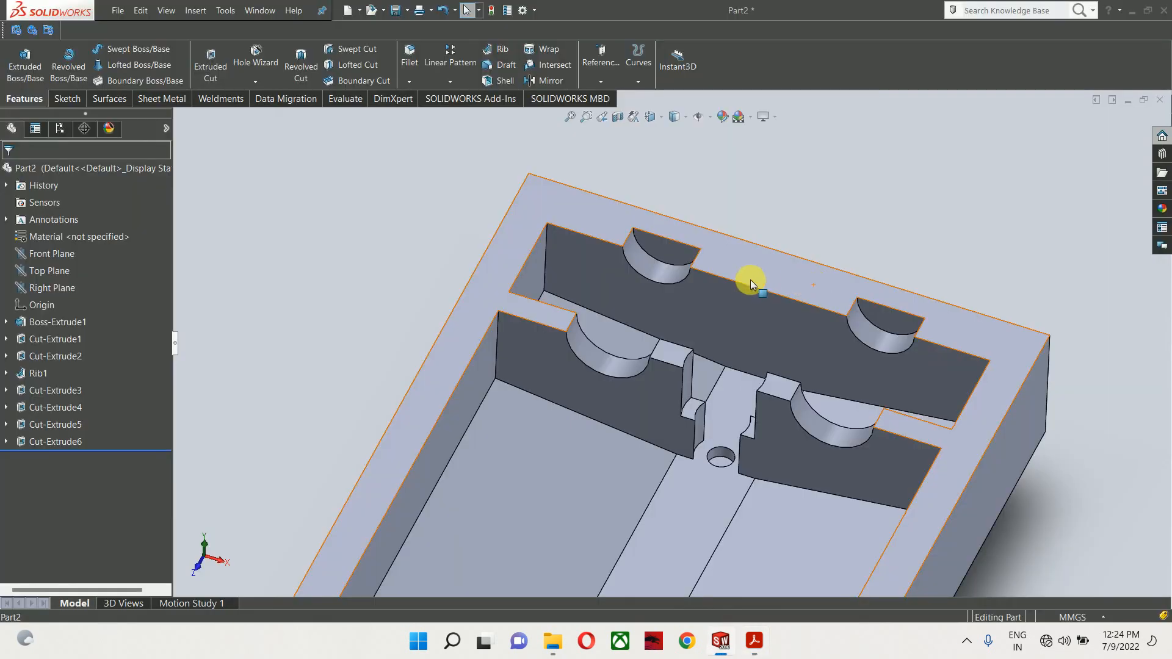
scroll(775, 382, "down", 2)
left_click(779, 387)
left_click(820, 342)
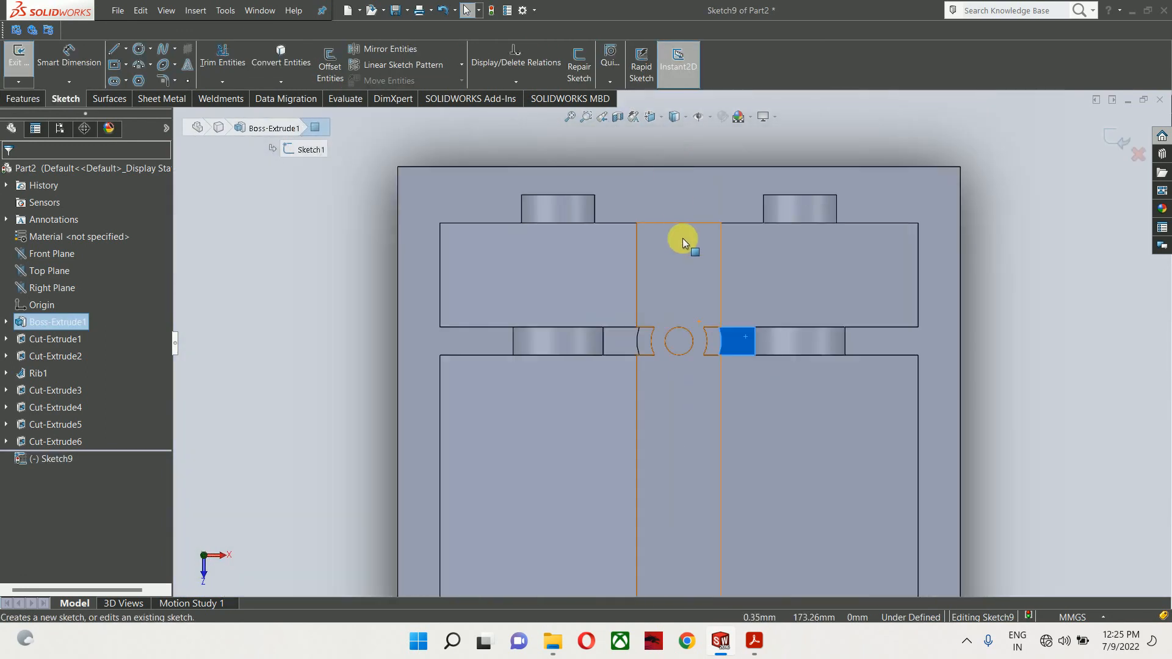
Draw a vertical centerline from the centre of the 10 mm hole towards the notched end wall
left_click(126, 48)
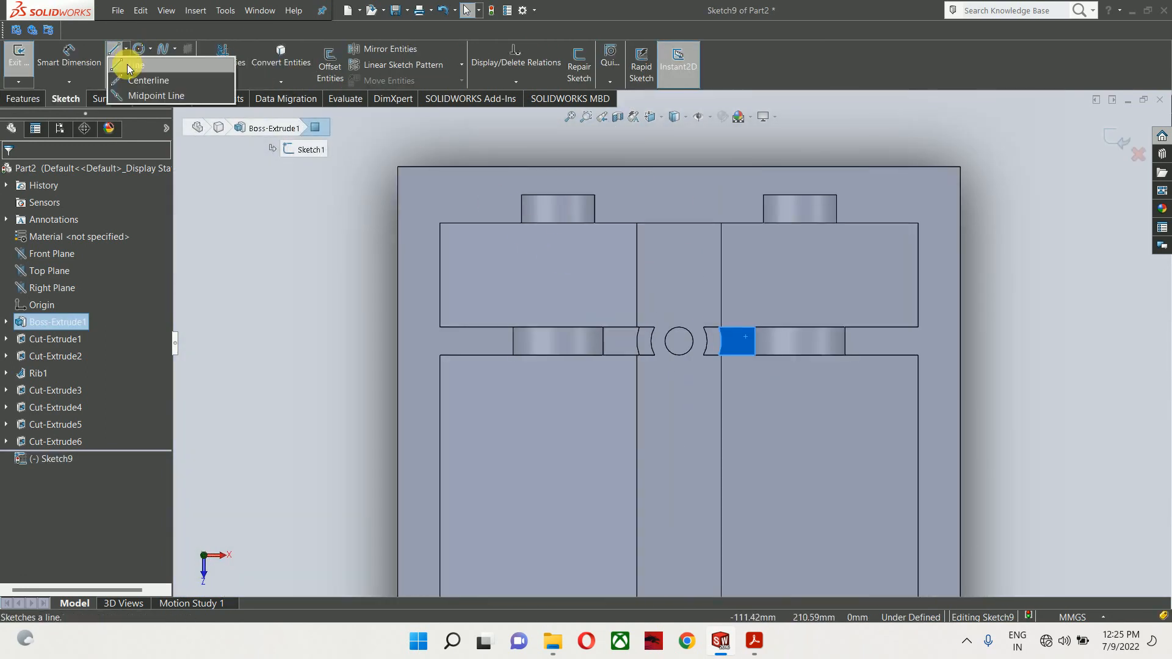
left_click(143, 79)
left_click(679, 341)
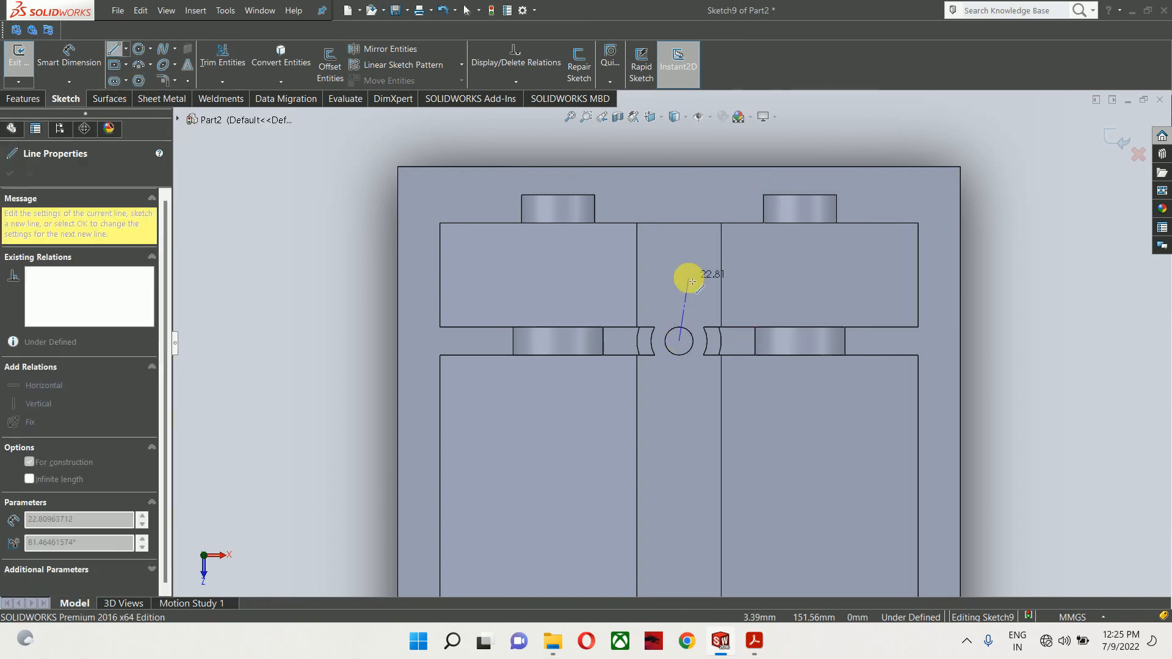
left_click(679, 271)
key("Escape")
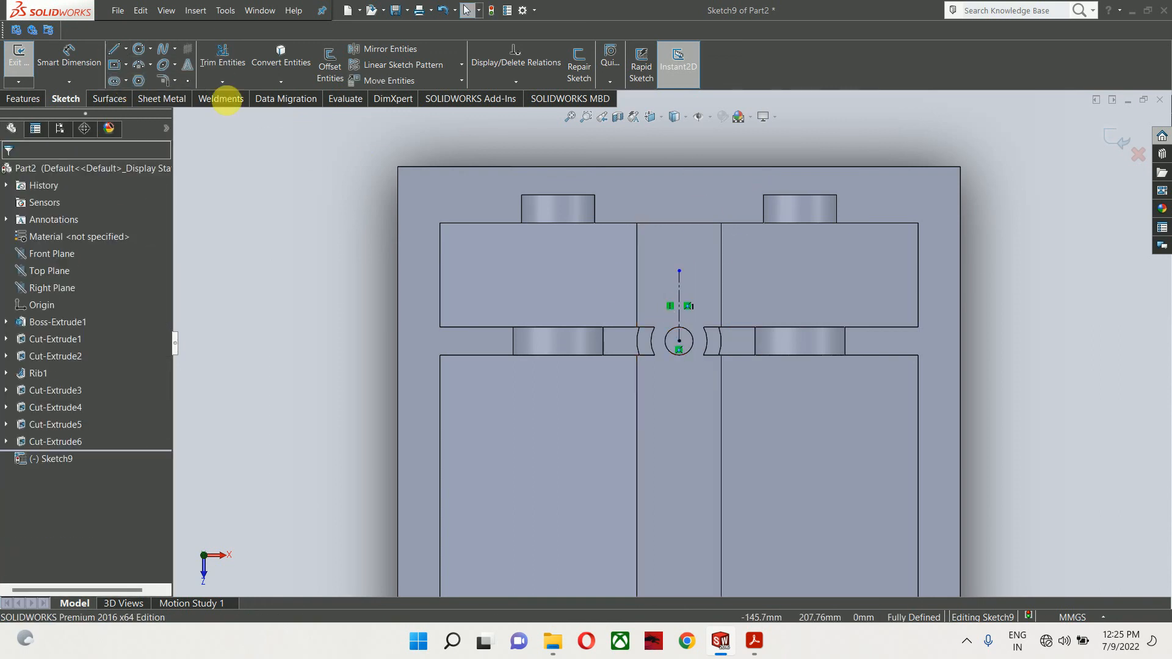
Draw two end-to-end horizontal centerlines from the central circle's center along the cross rib past the left semicircular recess, about 66 mm in total
left_click(127, 48)
left_click(144, 79)
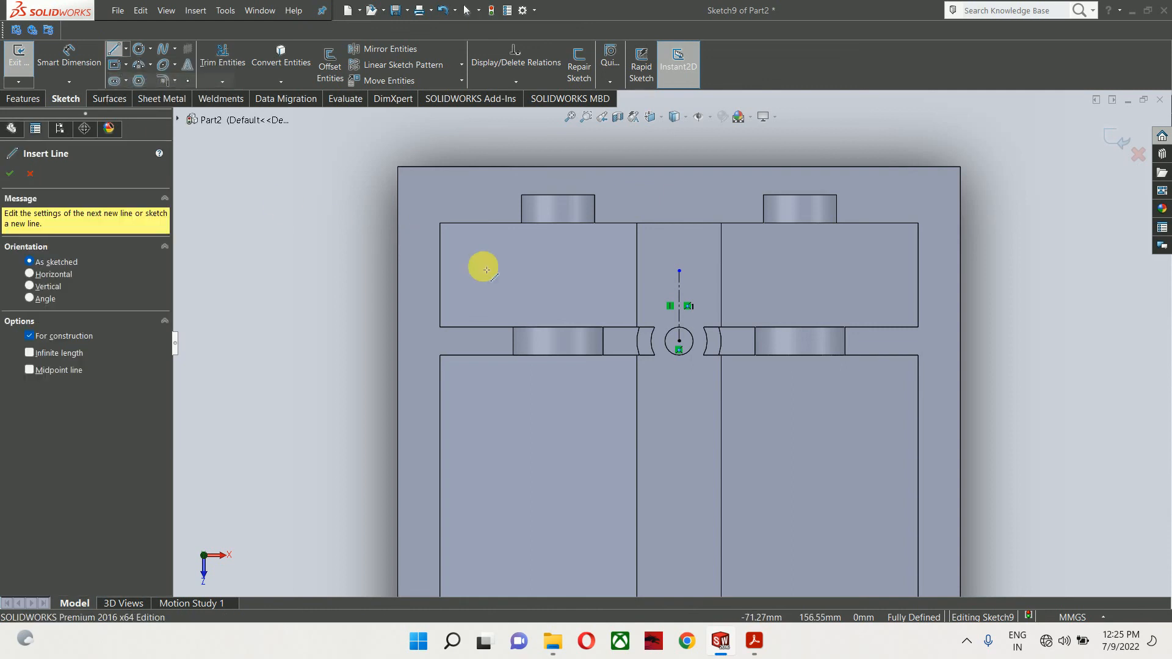
scroll(464, 256, "down", 3)
left_click(942, 443)
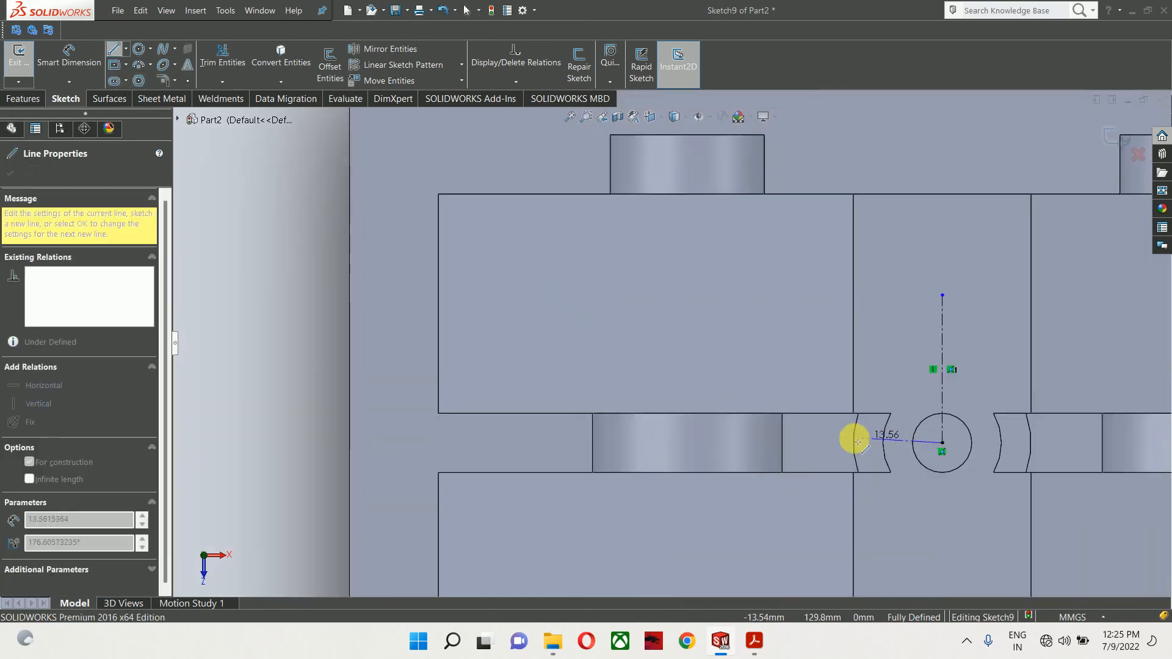
left_click(822, 448)
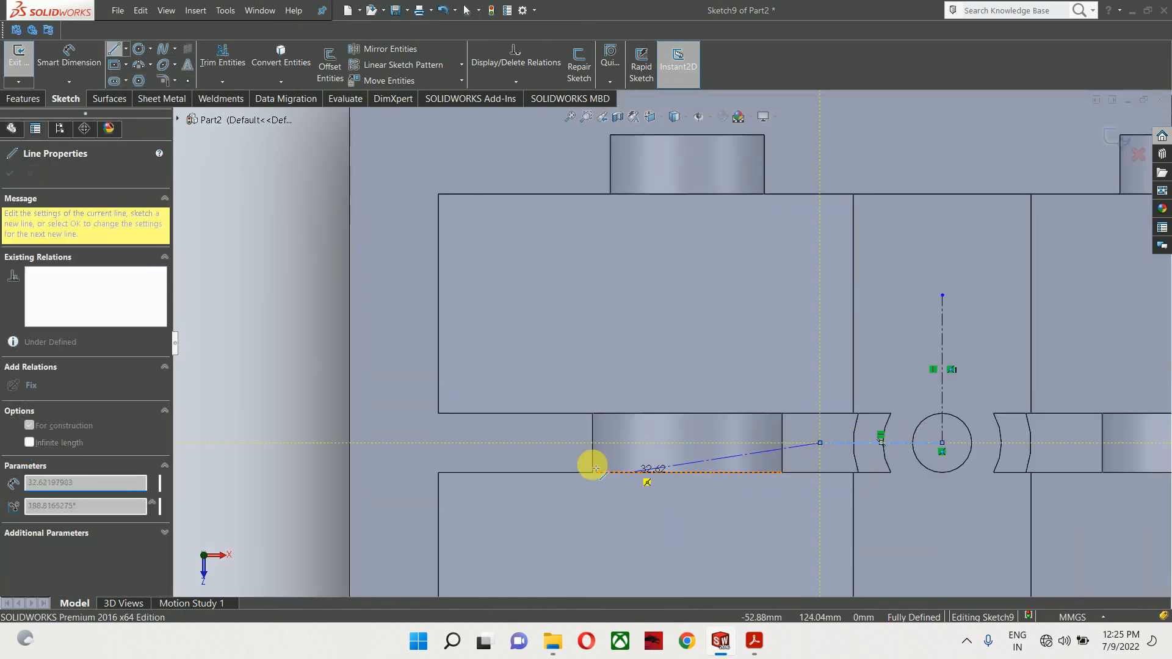
left_click(551, 442)
key("Escape")
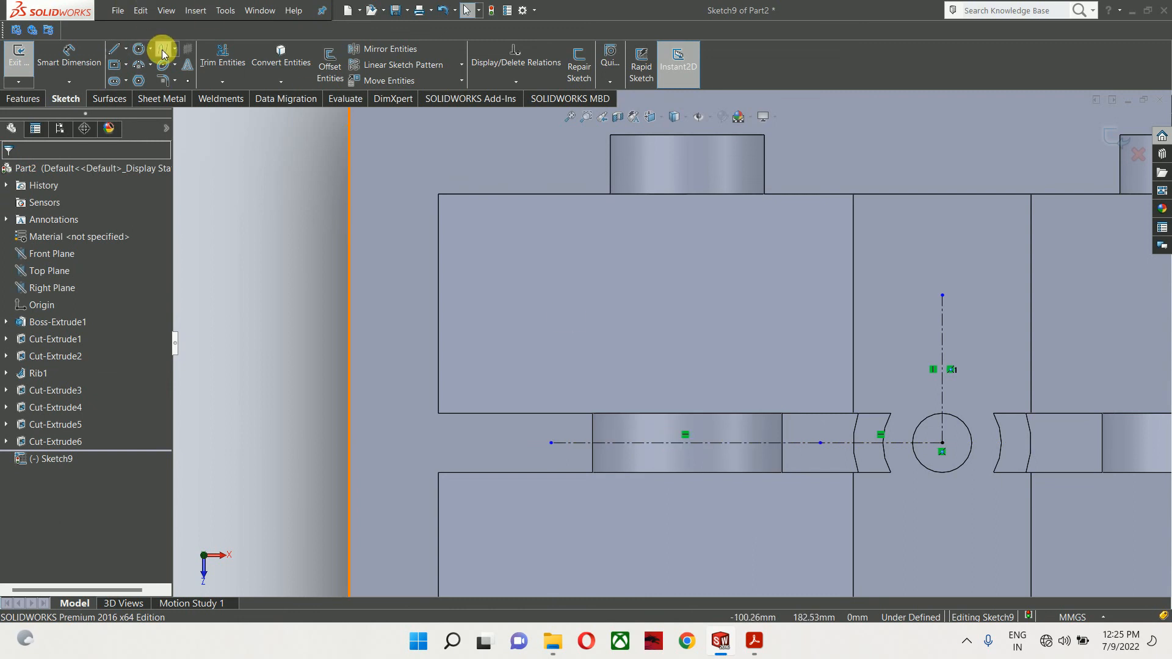
Draw a centerline about 5 mm long from the midpoint of the left recess's upper edge to the horizontal centerline and make it vertical
left_click(130, 53)
left_click(147, 77)
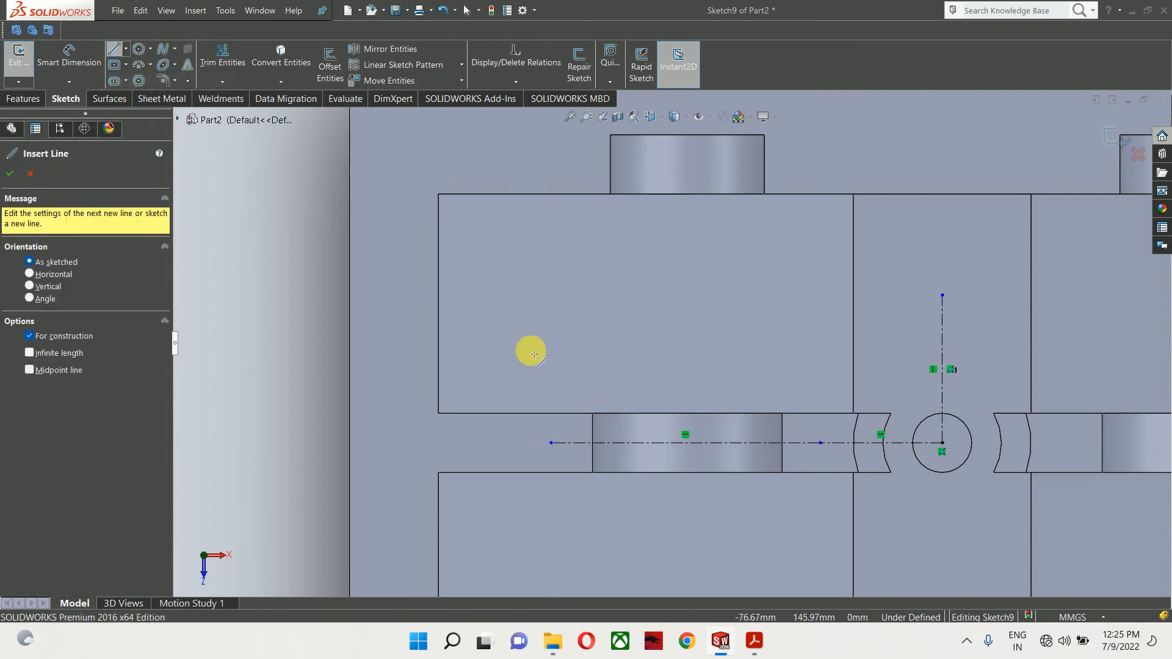
left_click(687, 415)
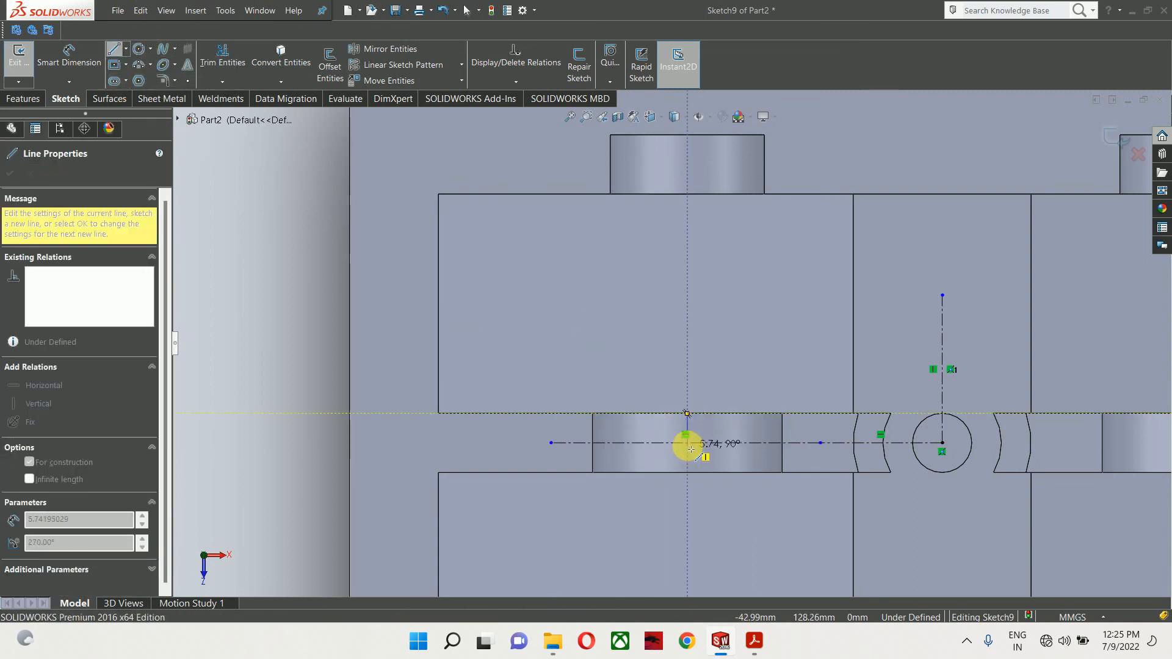
left_click(686, 446)
key("Escape")
scroll(686, 445, "down", 5)
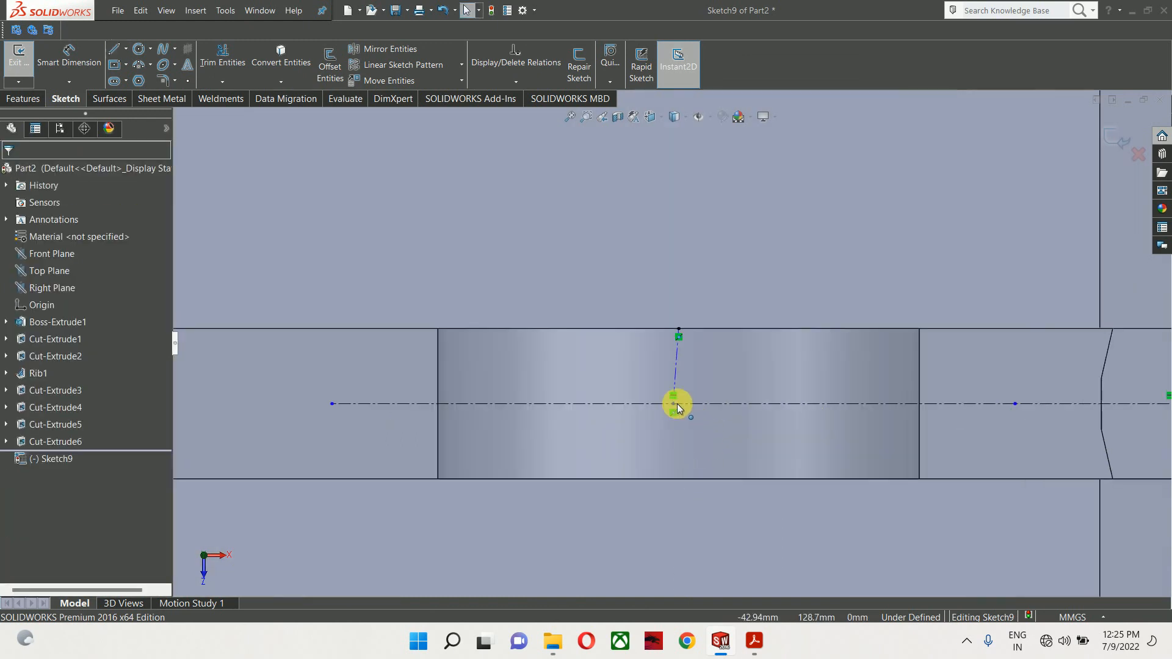
left_click(676, 350)
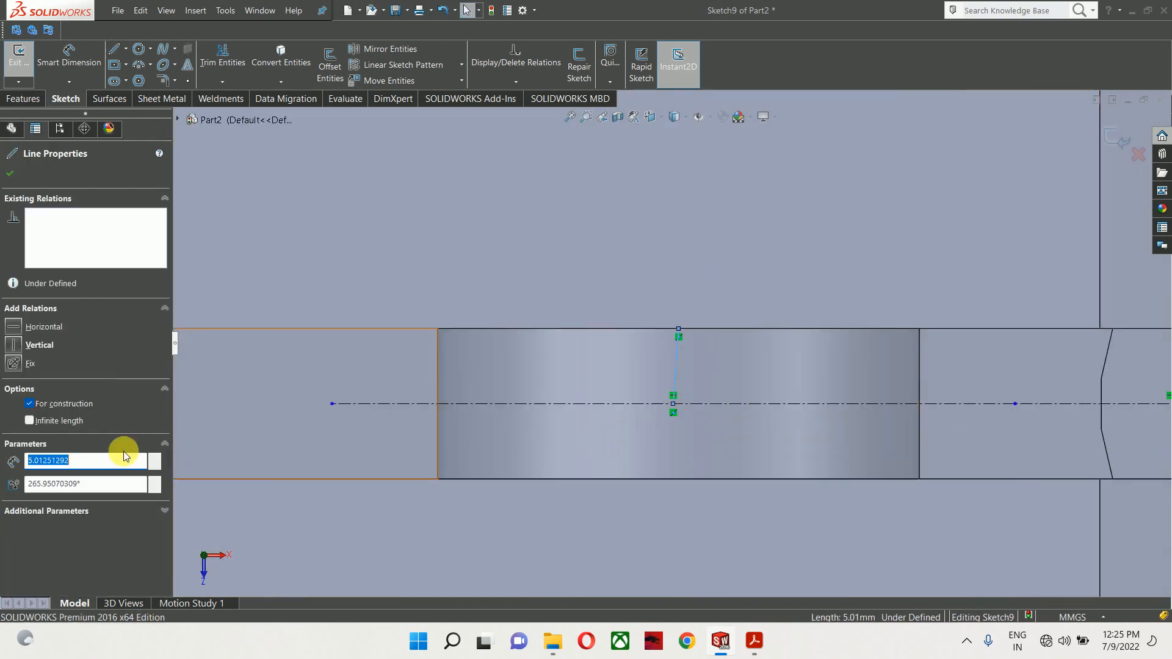
left_click(18, 347)
key("Escape")
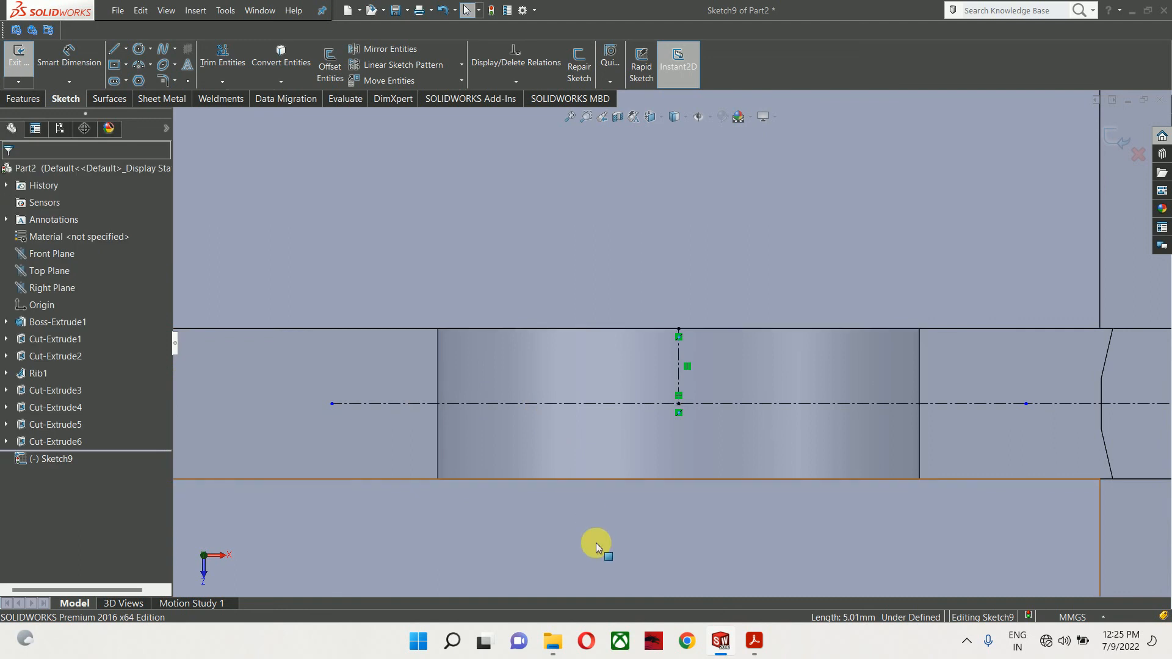
right_click(588, 516)
left_click(541, 489)
right_click(540, 489)
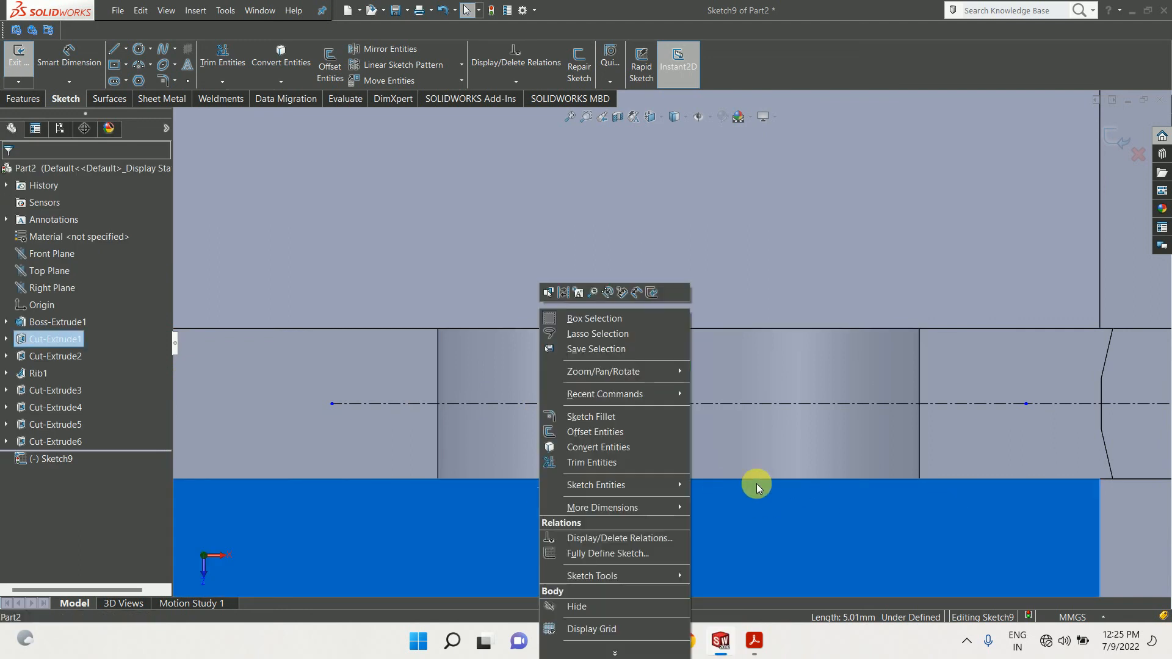
left_click(403, 392)
left_click(350, 392)
right_click(350, 392)
left_click(541, 374)
scroll(535, 314, "up", 10)
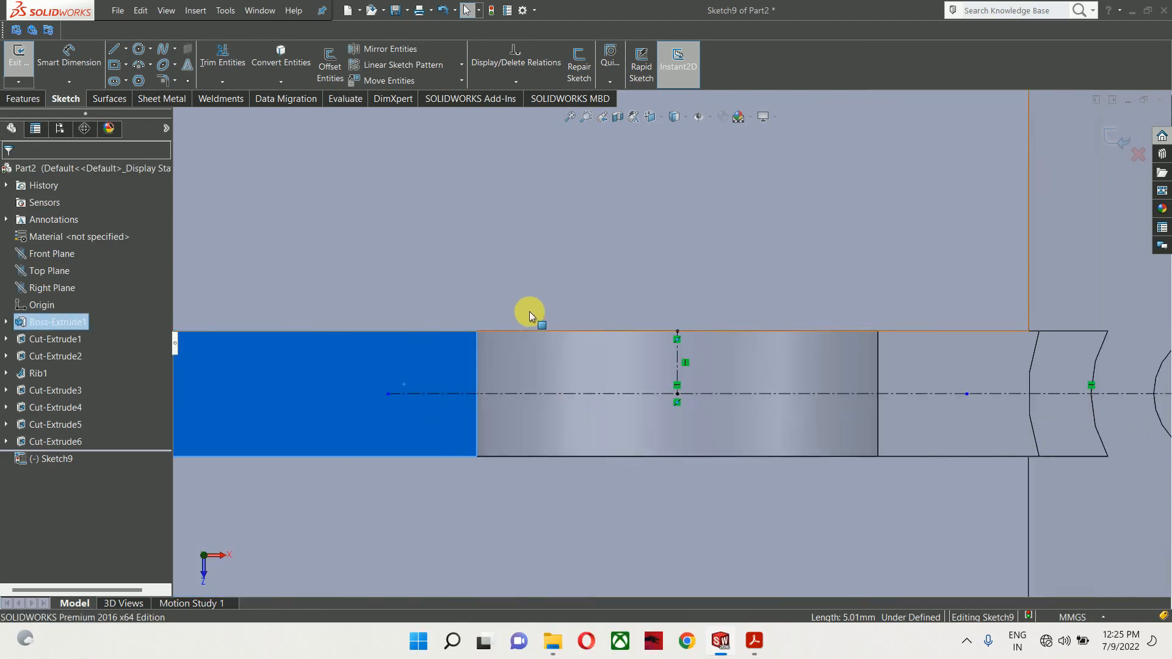
left_click(374, 388)
Sketch a circle about 4.7 mm in diameter centered on the left end of the horizontal centerline
right_click_drag(375, 389, 478, 387)
scroll(650, 350, "down", 3)
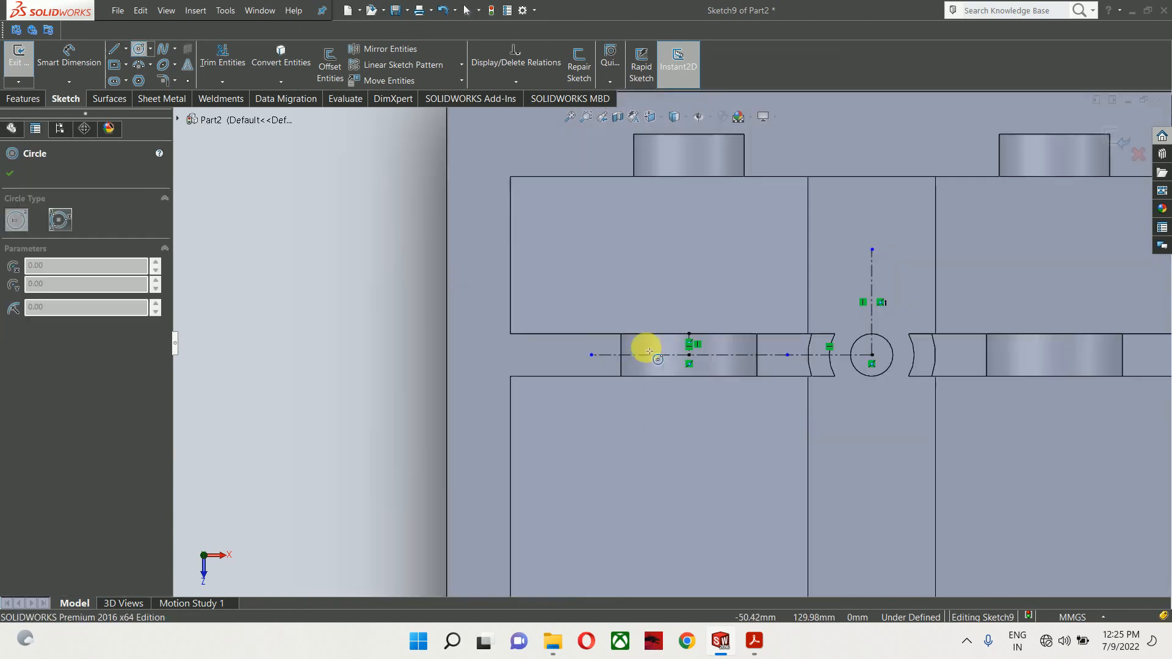
left_click(591, 355)
scroll(598, 354, "down", 2)
left_click(602, 336)
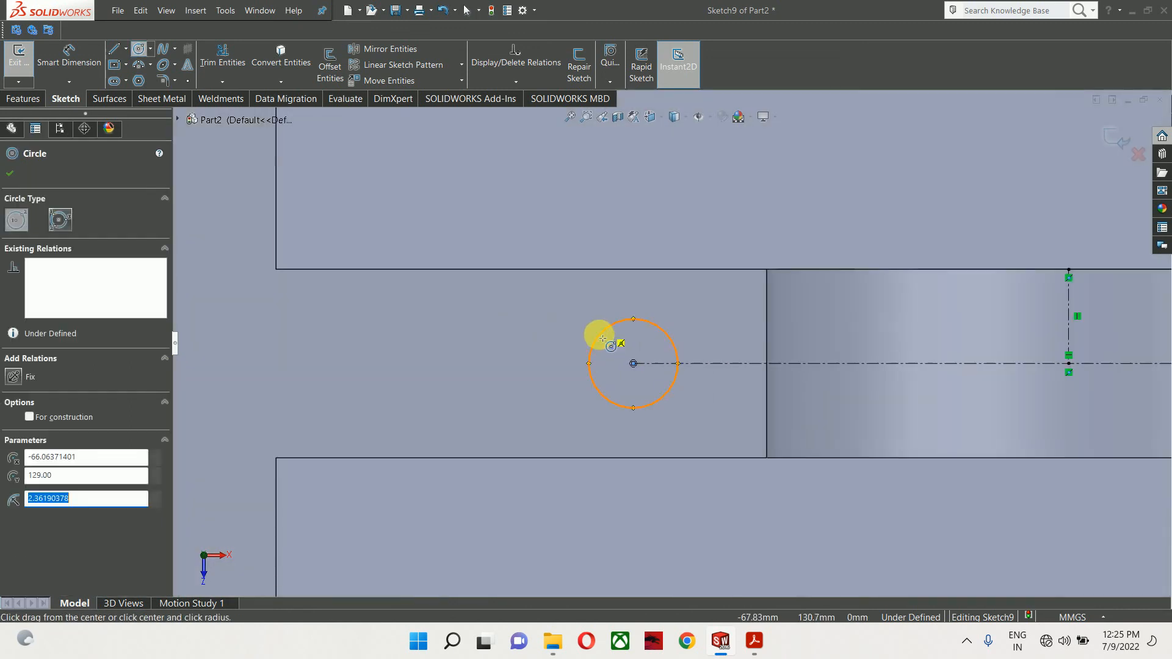
scroll(891, 359, "up", 2)
scroll(732, 325, "down", 2)
key("Escape")
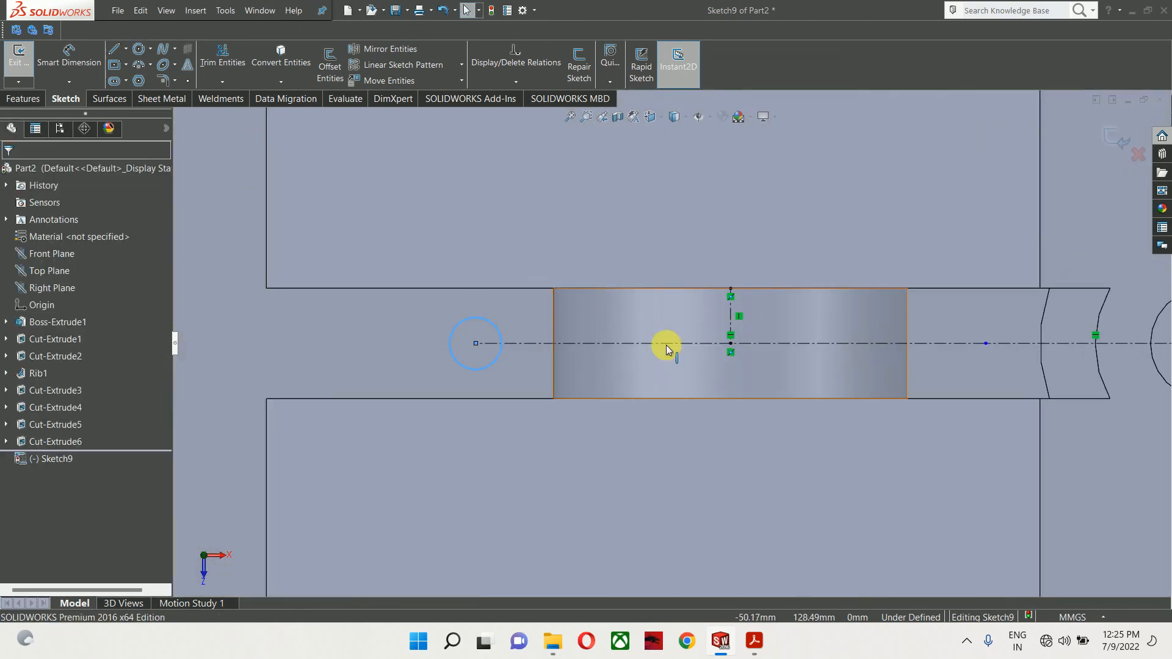
Mirror the circle about the short vertical centerline in the left recess
left_click(730, 310, "ctrl")
left_click(390, 49)
scroll(766, 337, "up", 2)
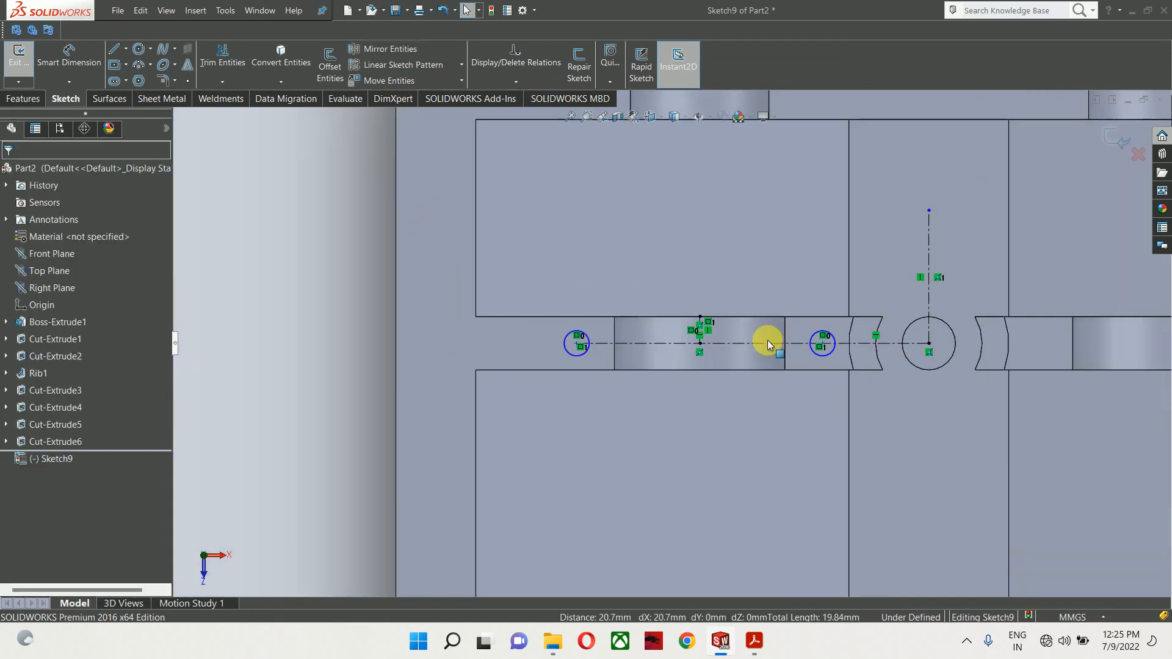
Mirror both small circles about the vertical centerline through the central hole
scroll(845, 332, "down", 1)
left_click(497, 329)
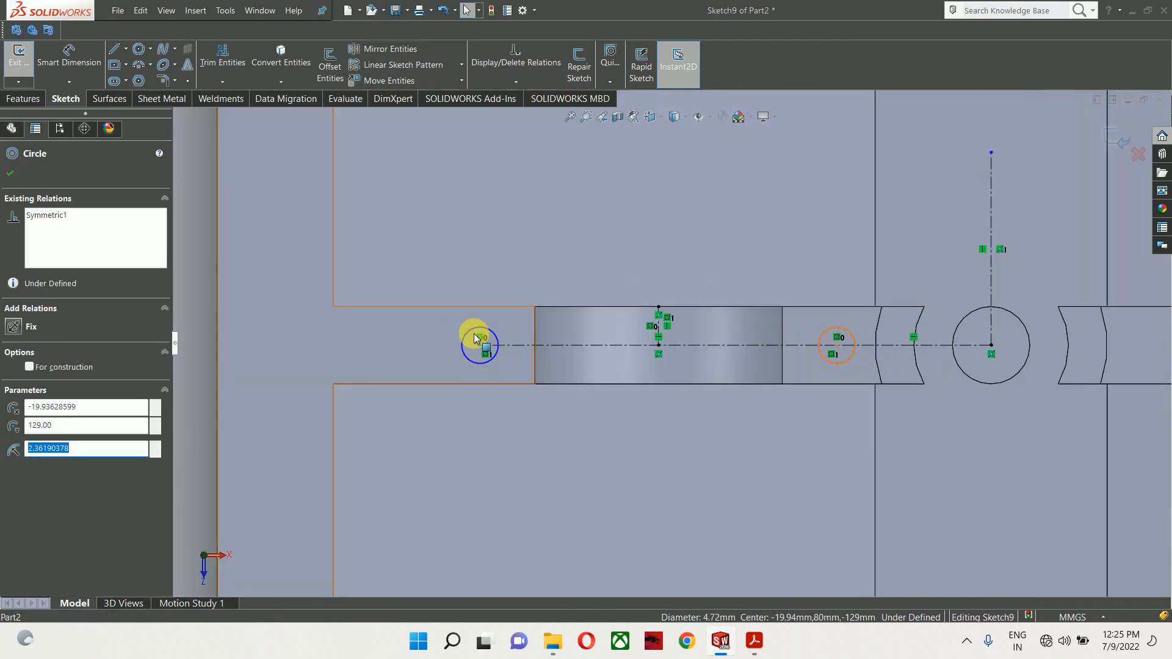
left_click(836, 328, "ctrl")
left_click(990, 210, "ctrl")
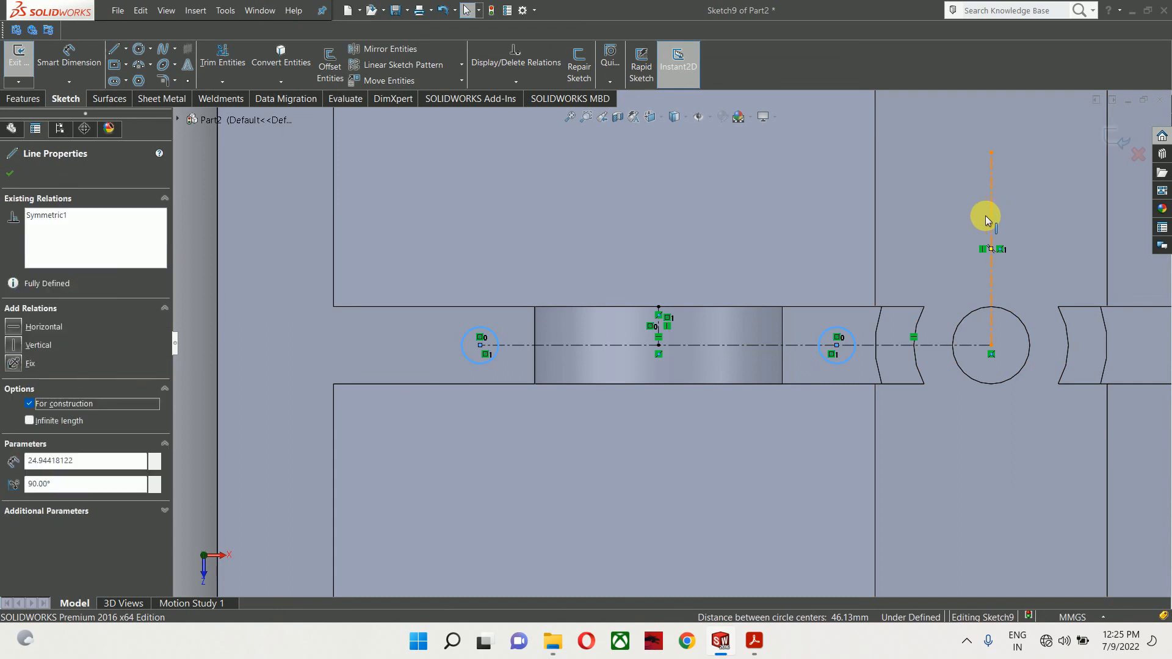
scroll(970, 244, "up", 2)
scroll(950, 270, "down", 1)
left_click(404, 49)
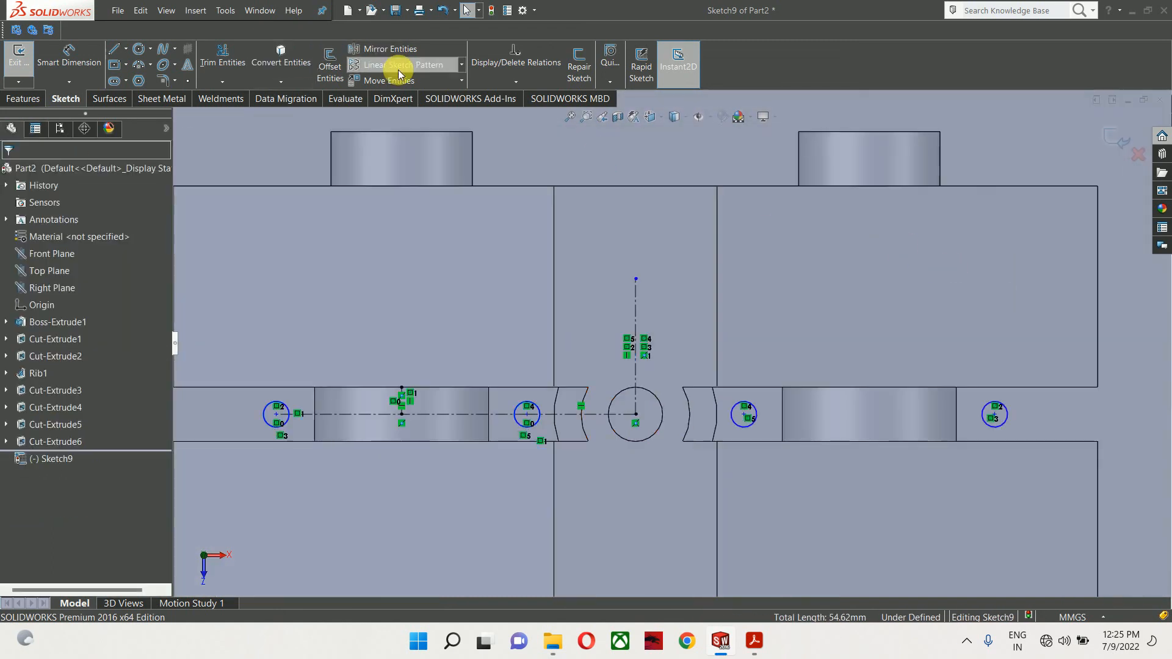
Dimension the diameter of the small circle between the left recess and the central hole as 5 mm
scroll(778, 357, "up", 3)
left_click(680, 530)
scroll(575, 393, "down", 4)
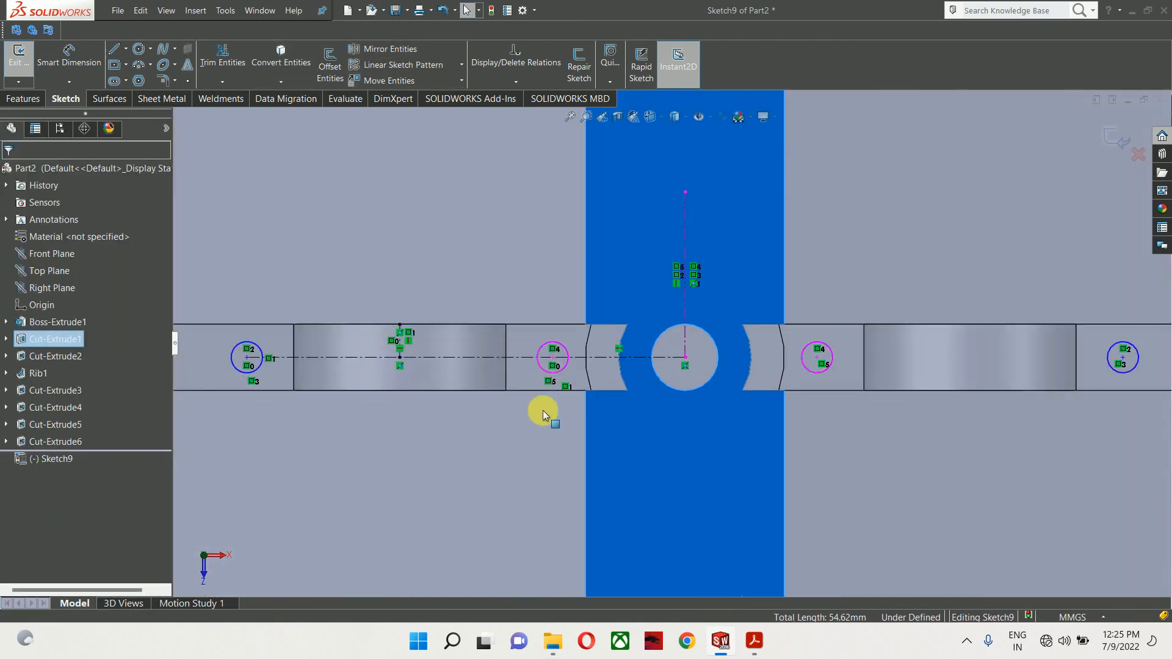
right_click_drag(539, 432, 539, 309)
left_click(537, 364)
scroll(537, 413, "up", 3)
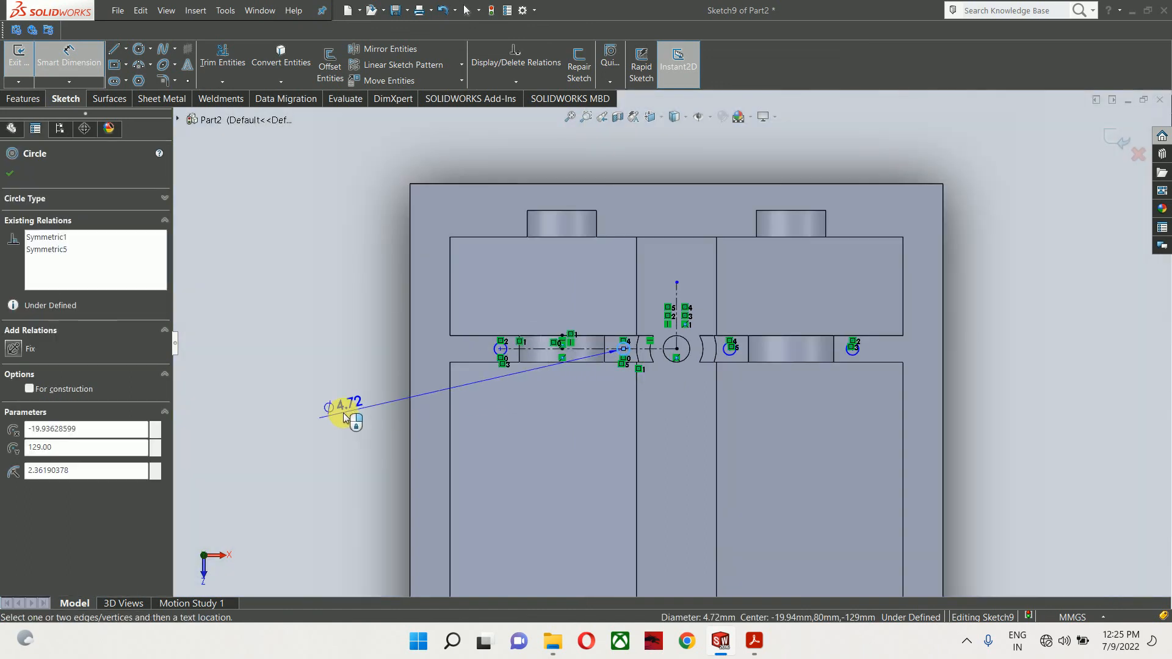
left_click(340, 412)
type("5.00mm")
key("Return")
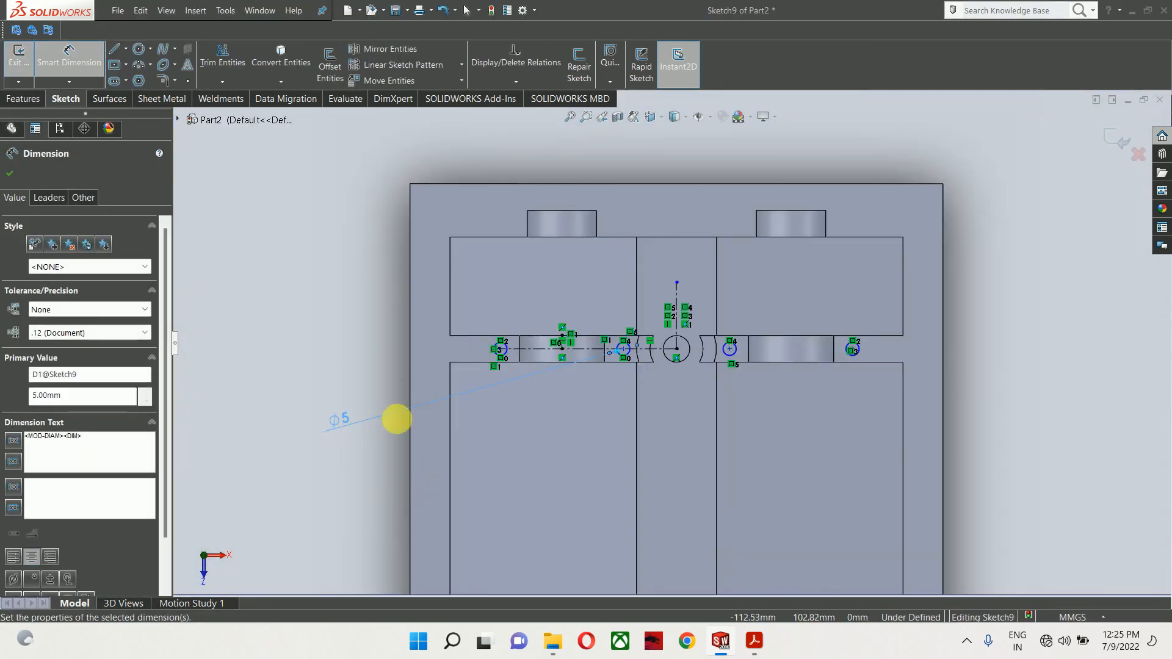
Dimension the center distance between the two small circles on either side of the left recess as 40 mm
scroll(531, 361, "down", 3)
left_click(497, 332)
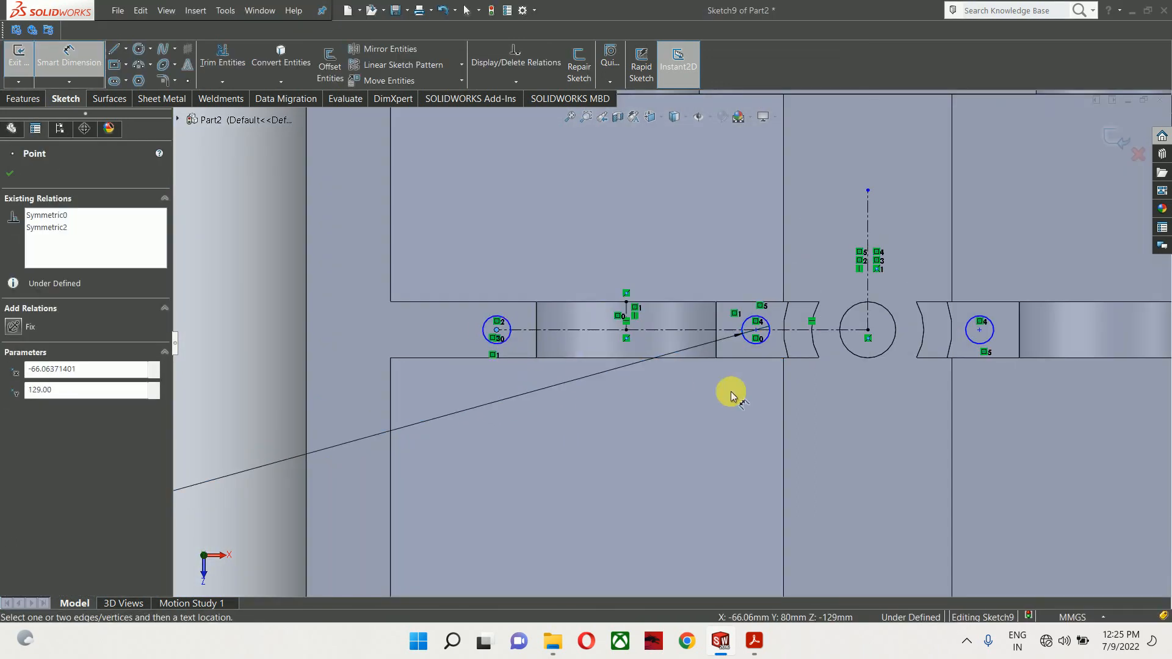
left_click(757, 330)
scroll(653, 225, "up", 1)
left_click(628, 260)
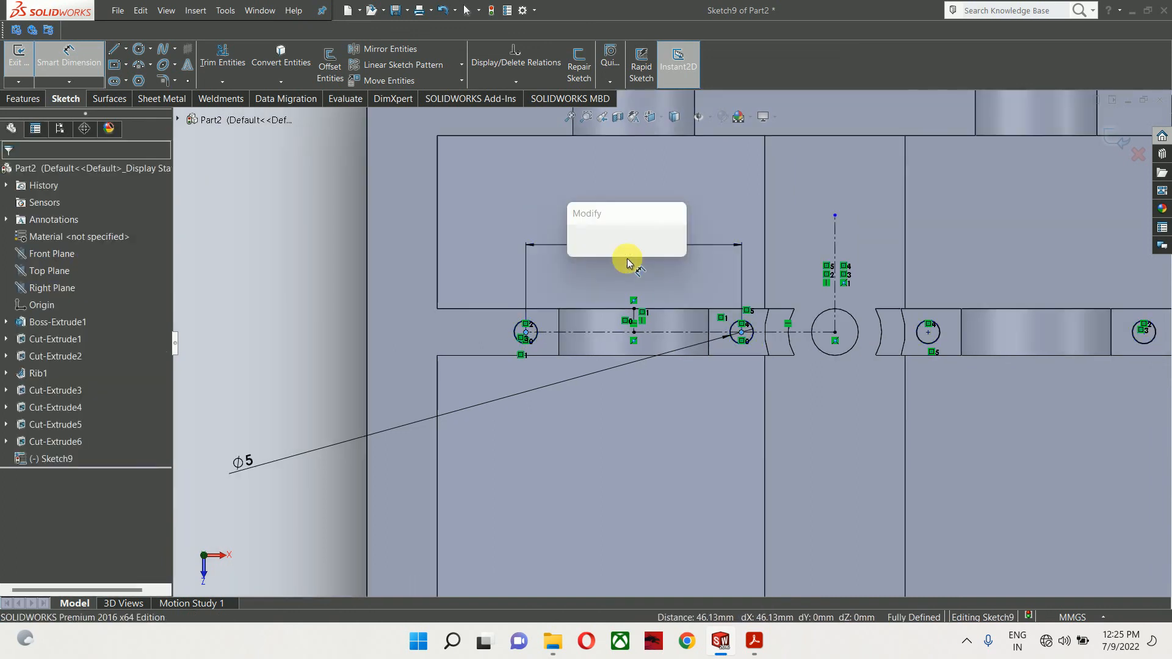
type("40")
key("Return")
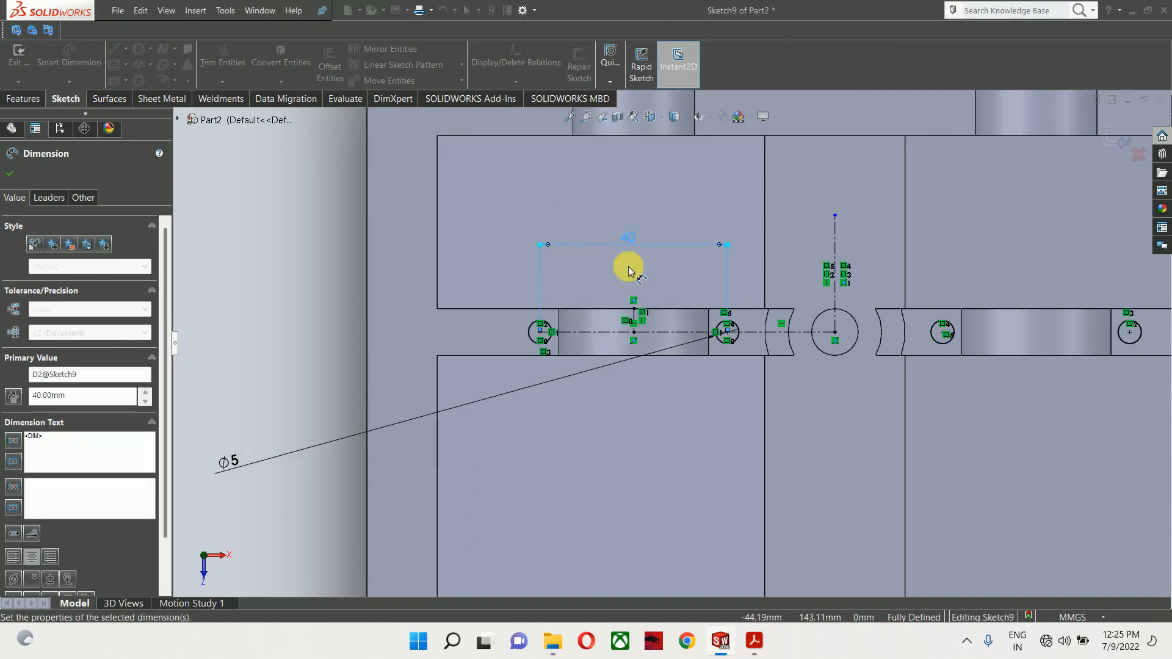
key("Escape")
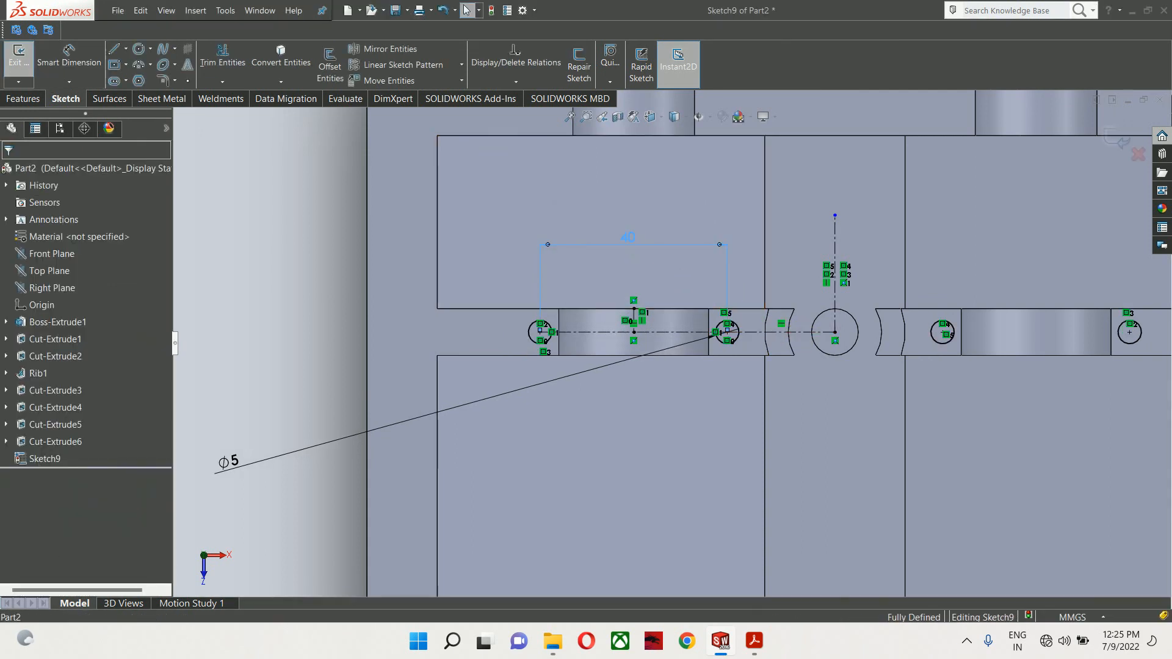
Set the center distance between the two left circles to 45 mm
double_click(628, 237)
type("45")
key("Return")
key("Escape")
scroll(771, 330, "up", 2)
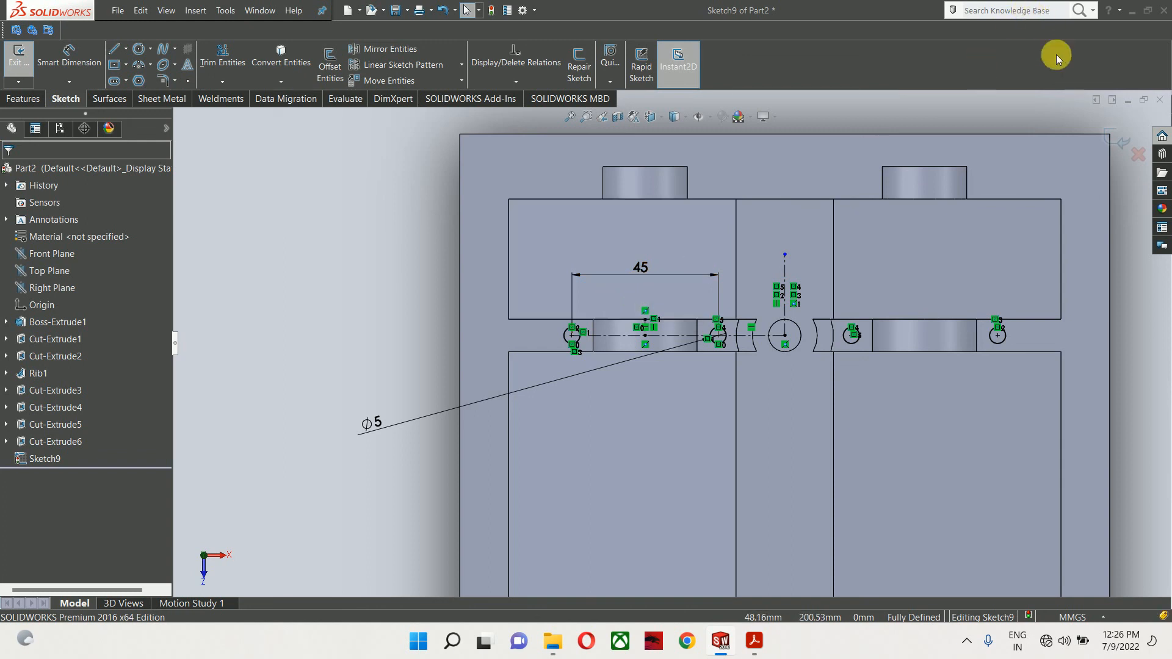
Consult the PDF drawing and set the center distance between the two left circles to 40 mm
left_click(1103, 144)
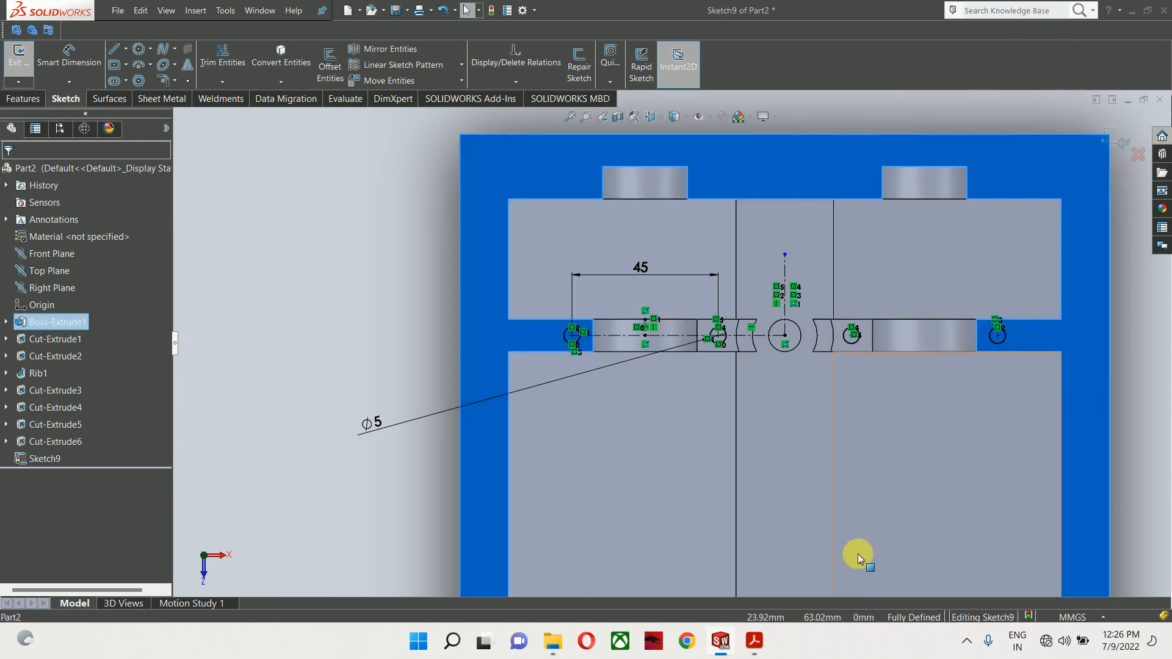
left_click(757, 642)
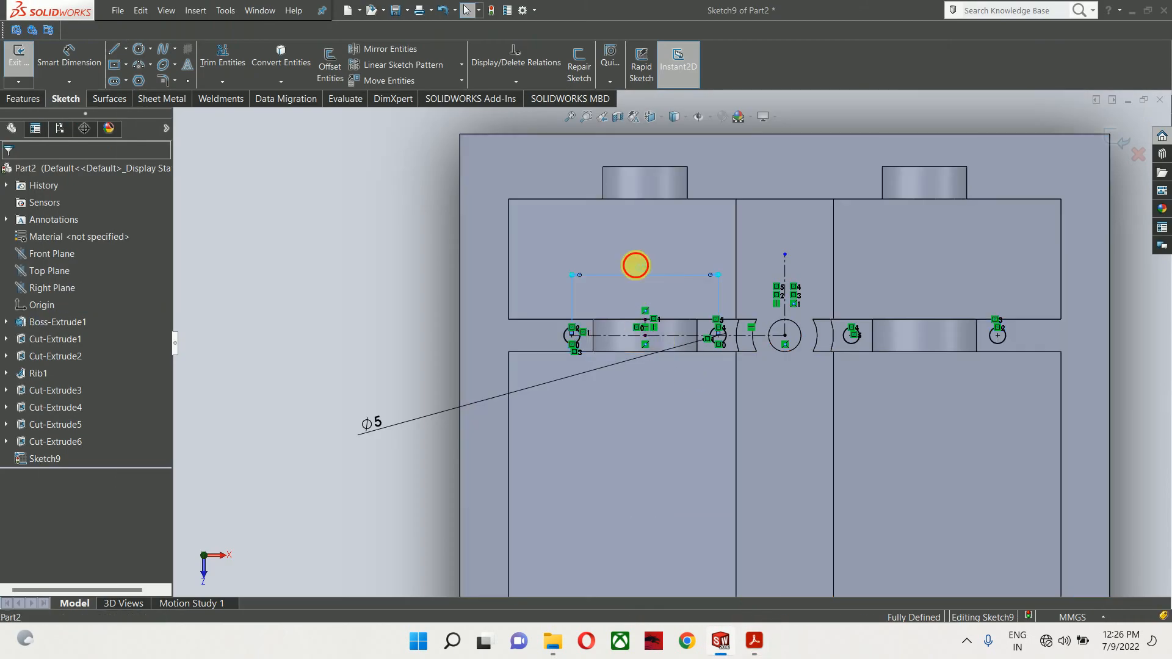
left_click(636, 269)
type("40")
key("Return")
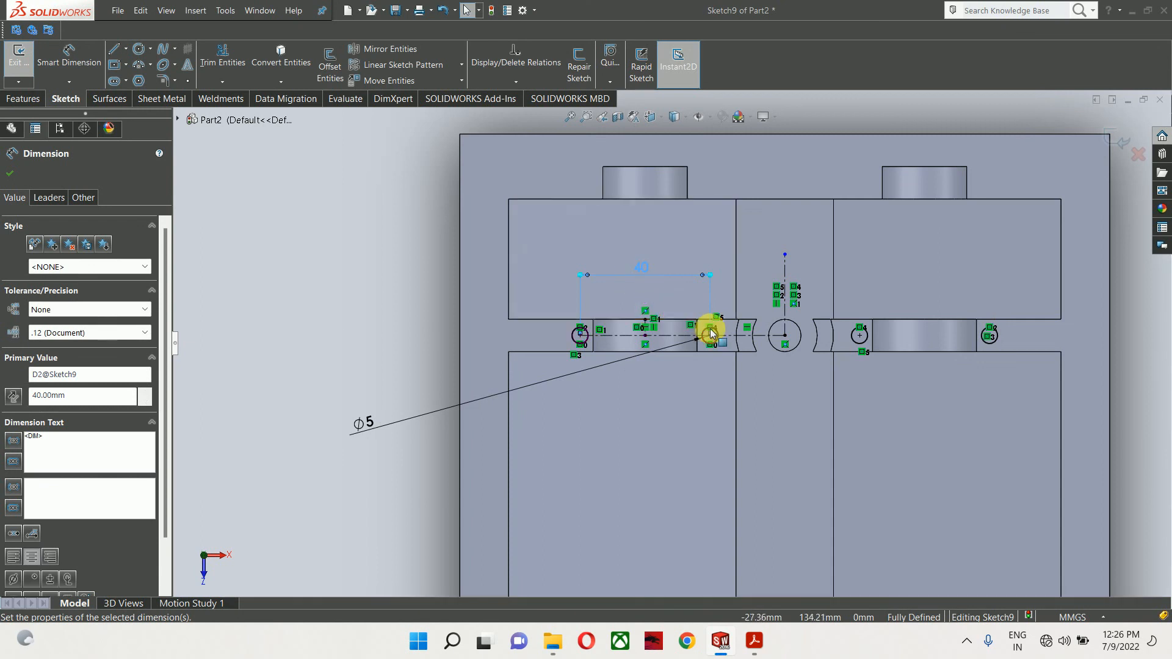
scroll(719, 332, "down", 3)
scroll(760, 354, "up", 5)
key("Escape")
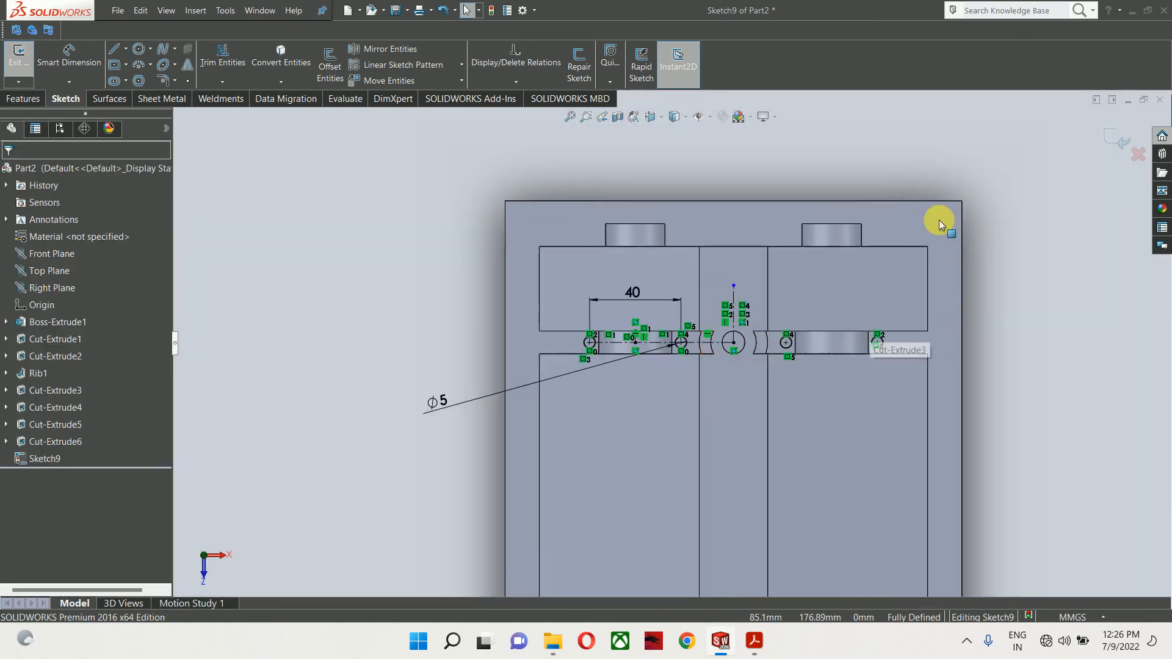
Exit the sketch and cut-extrude the four circles to a blind depth of 10 mm, checking Section AA-AA in Engine Assembly.pdf
left_click(1116, 140)
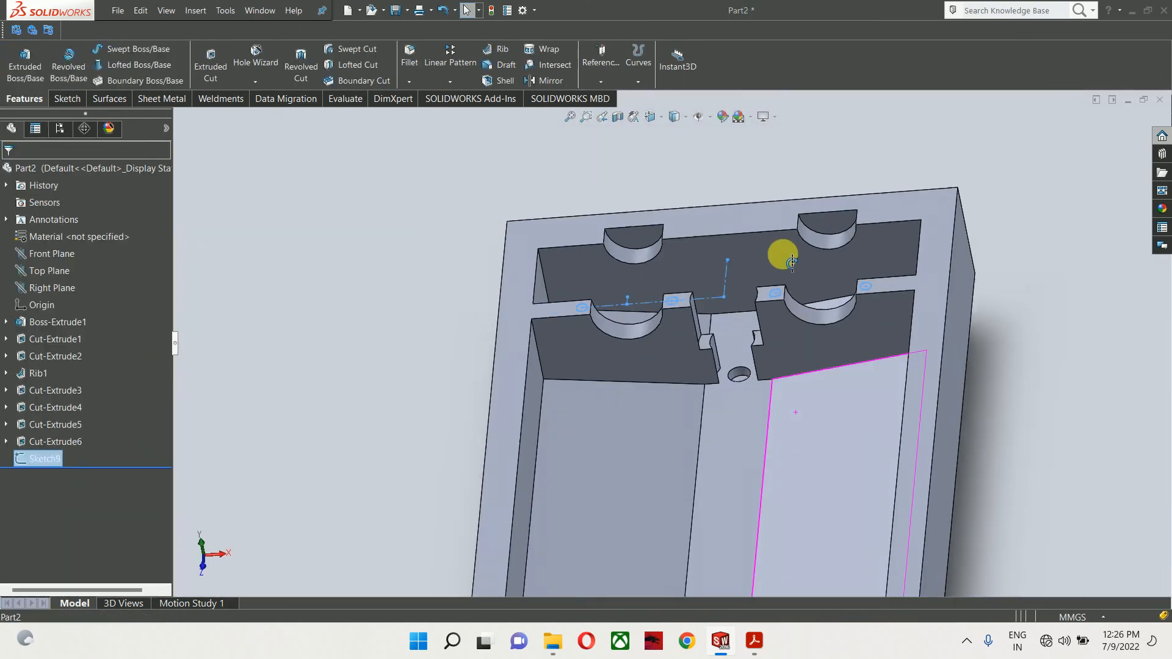
left_click(211, 61)
left_click(755, 643)
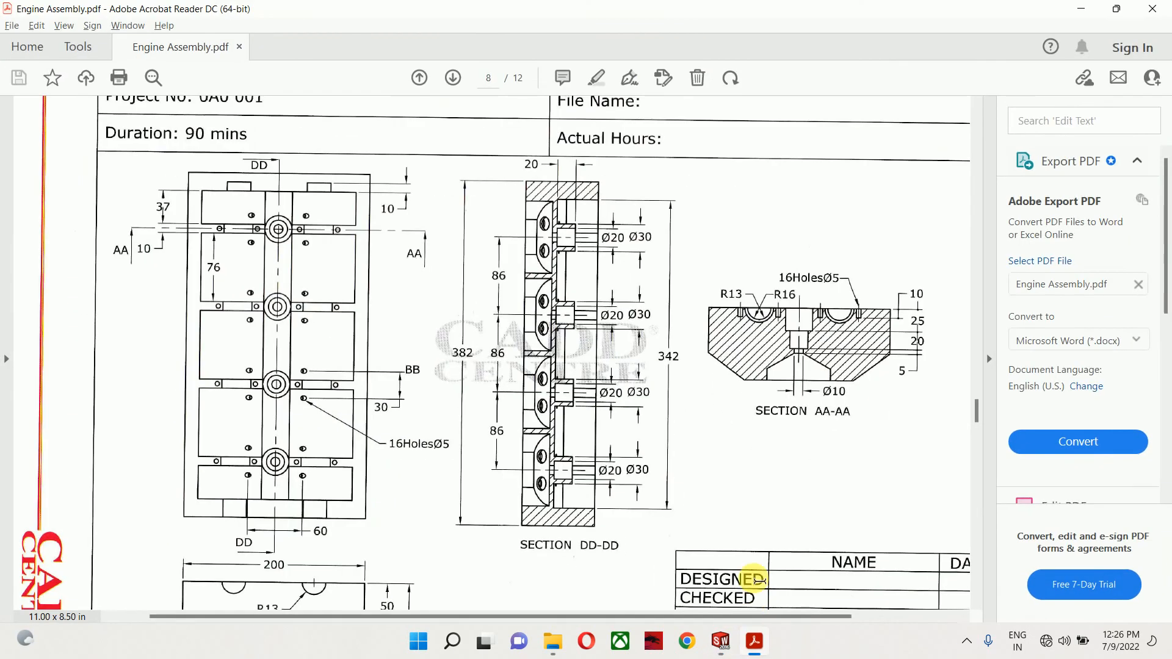
left_click(1081, 13)
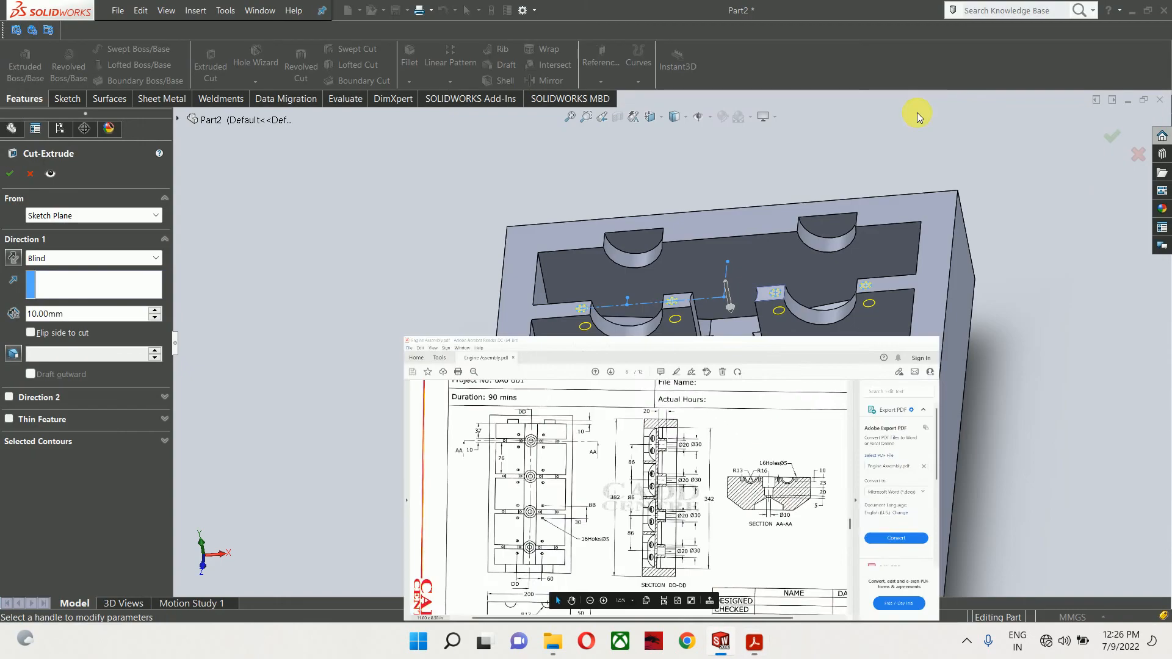
left_click(10, 177)
Examine the four cut holes in the cross rib, then view the block normal to its top face
scroll(718, 278, "down", 3)
middle_click_drag(664, 311, 692, 306)
scroll(757, 401, "up", 2)
middle_click_drag(757, 402, 739, 445)
left_click(951, 289)
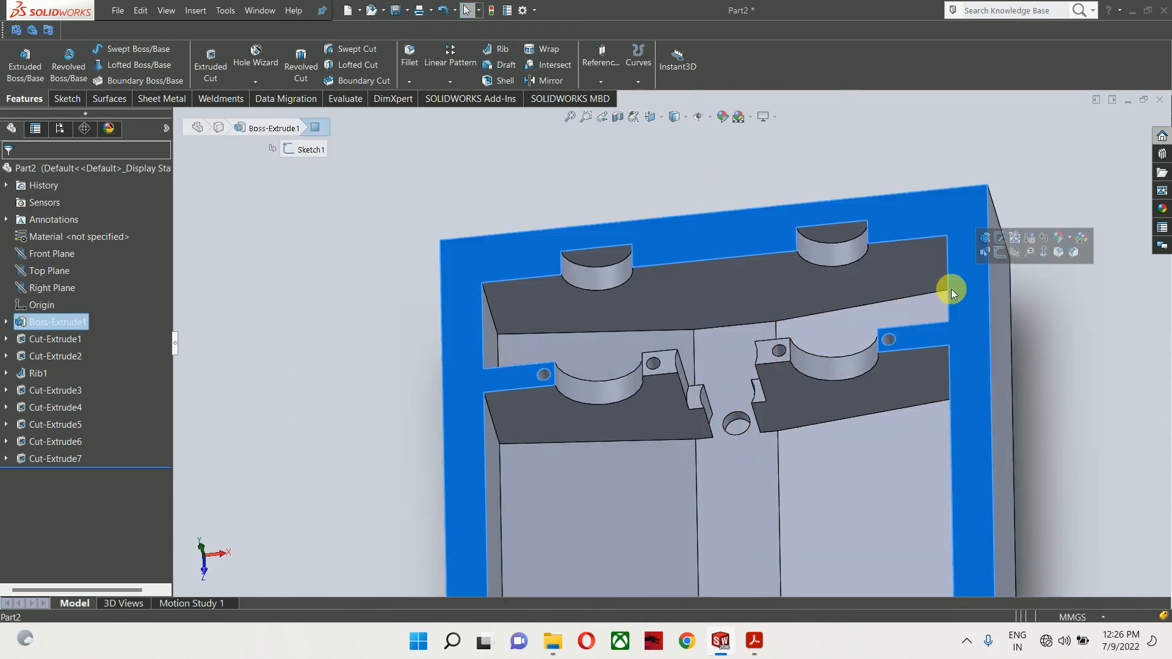
key("ctrl+8")
left_click(970, 326)
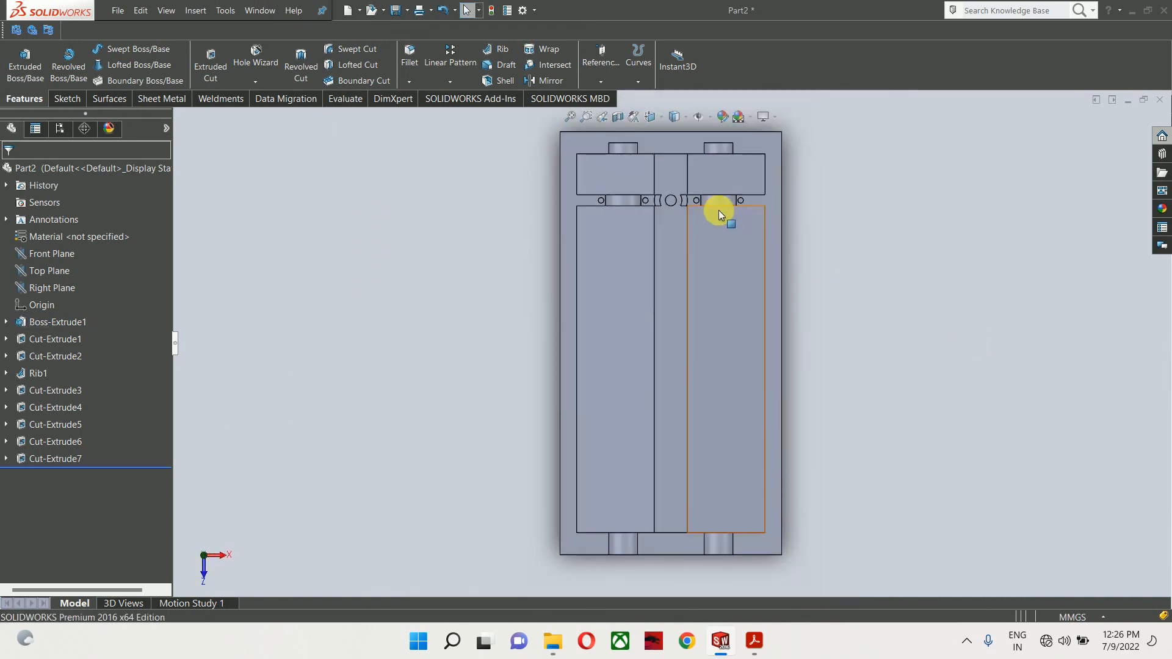
Examine the cross rib's central hole from above and compare it with the plan view in Engine Assembly.pdf
scroll(654, 276, "up", 1)
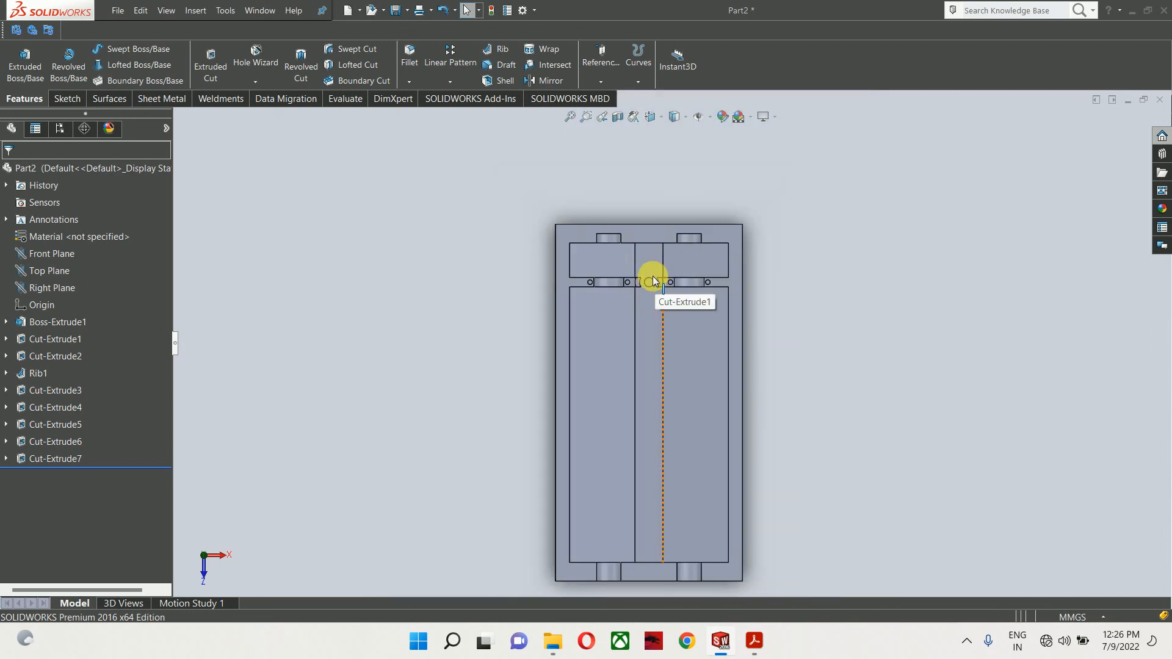
middle_click_drag(633, 279, 621, 199)
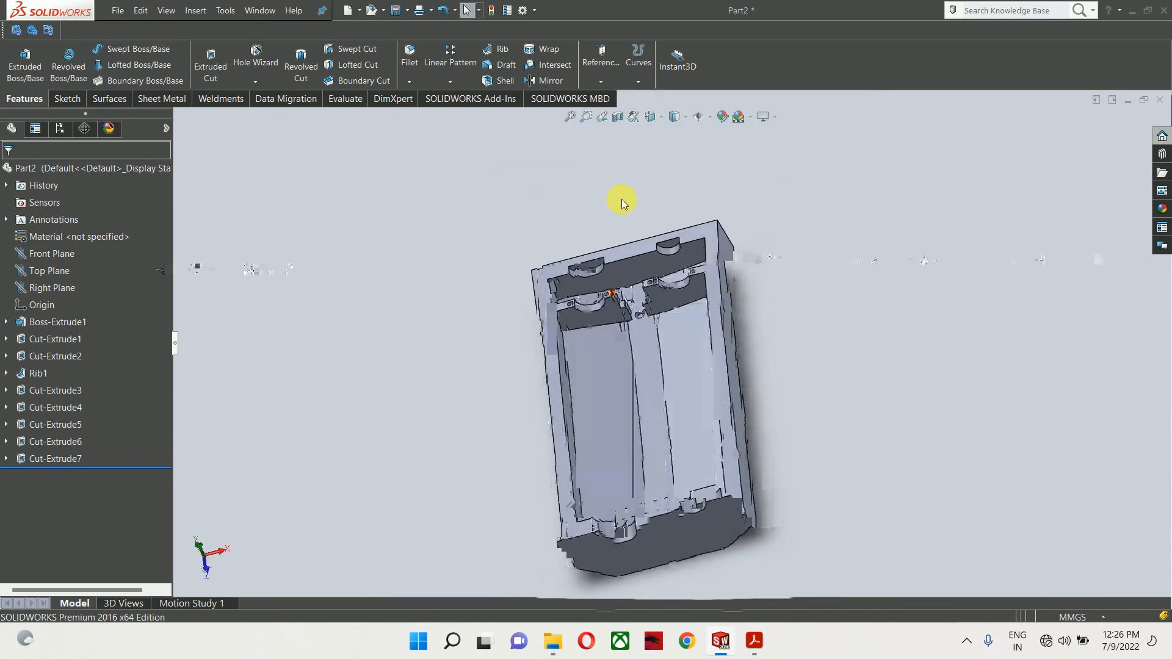
left_click(707, 238)
key("ctrl+8")
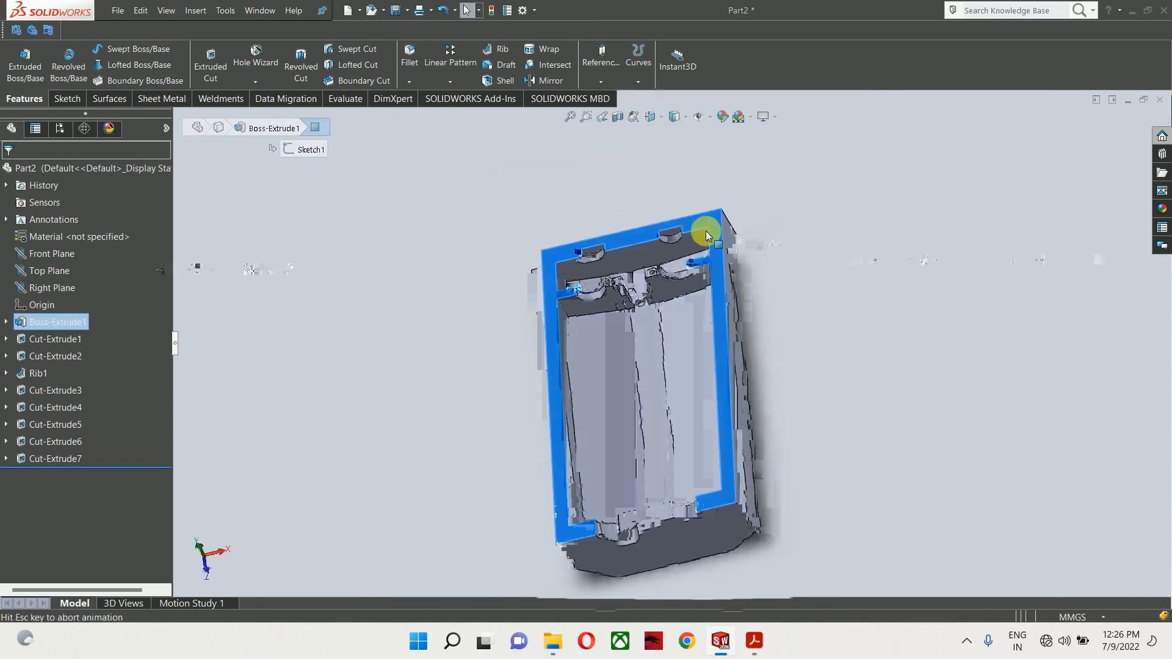
left_click(877, 240)
scroll(896, 214, "down", 4)
scroll(567, 254, "up", 3)
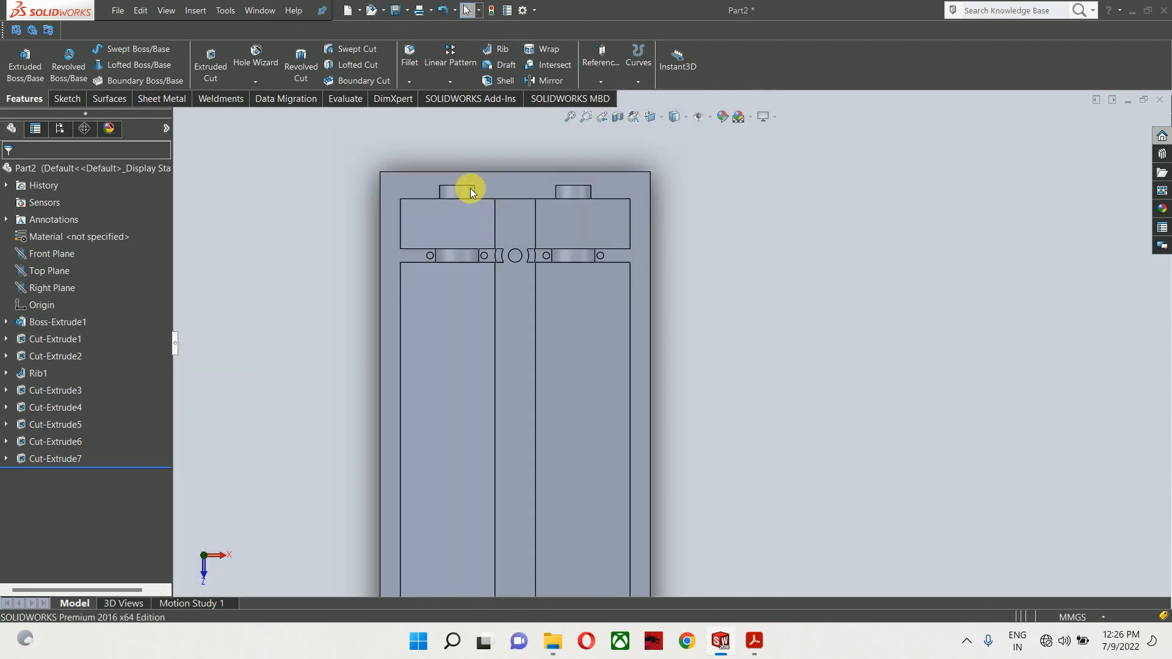
scroll(470, 188, "down", 3)
left_click(753, 643)
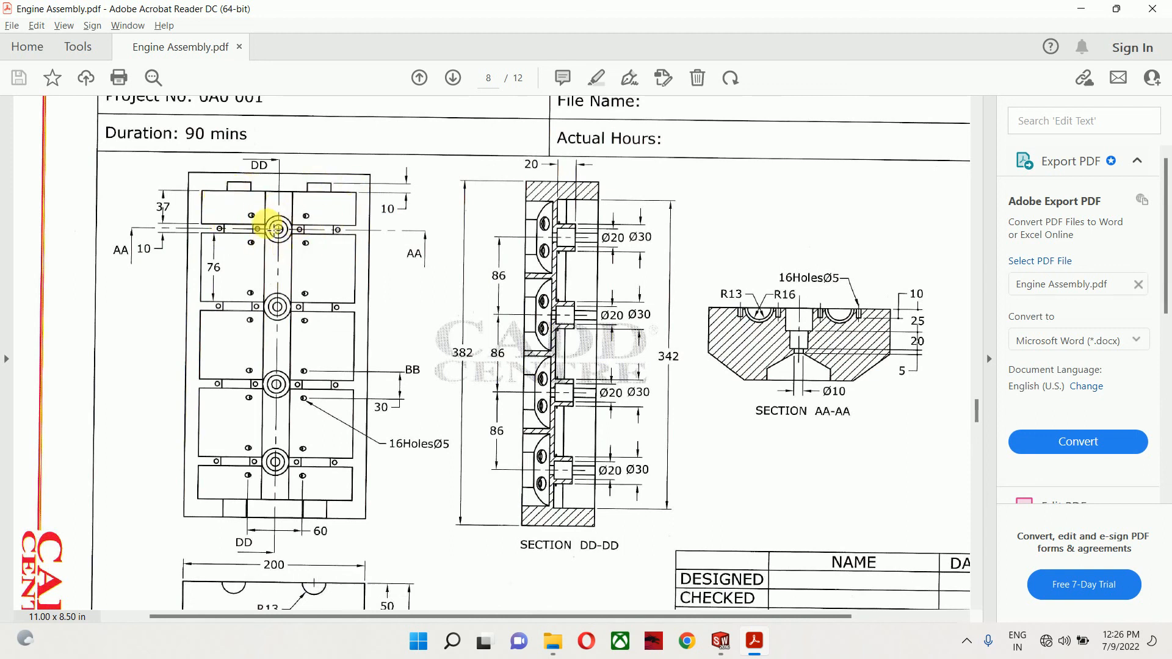
left_click(1083, 9)
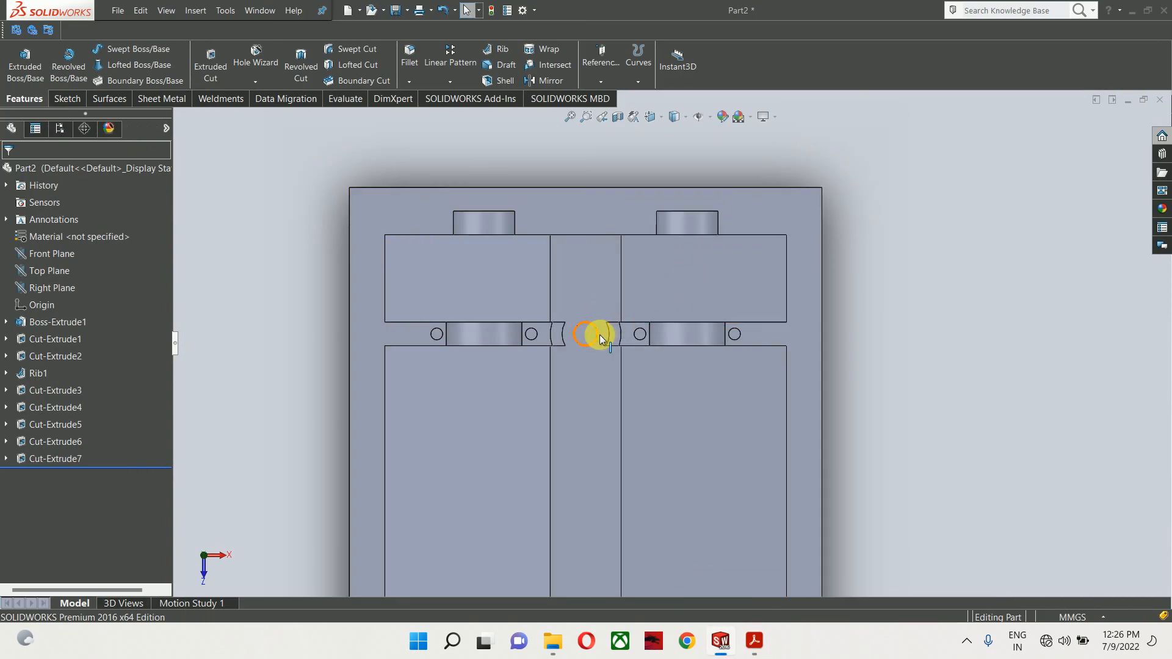
Section the block along the Right Plane and view the cut through the central hole straight on
middle_click_drag(600, 335, 609, 191)
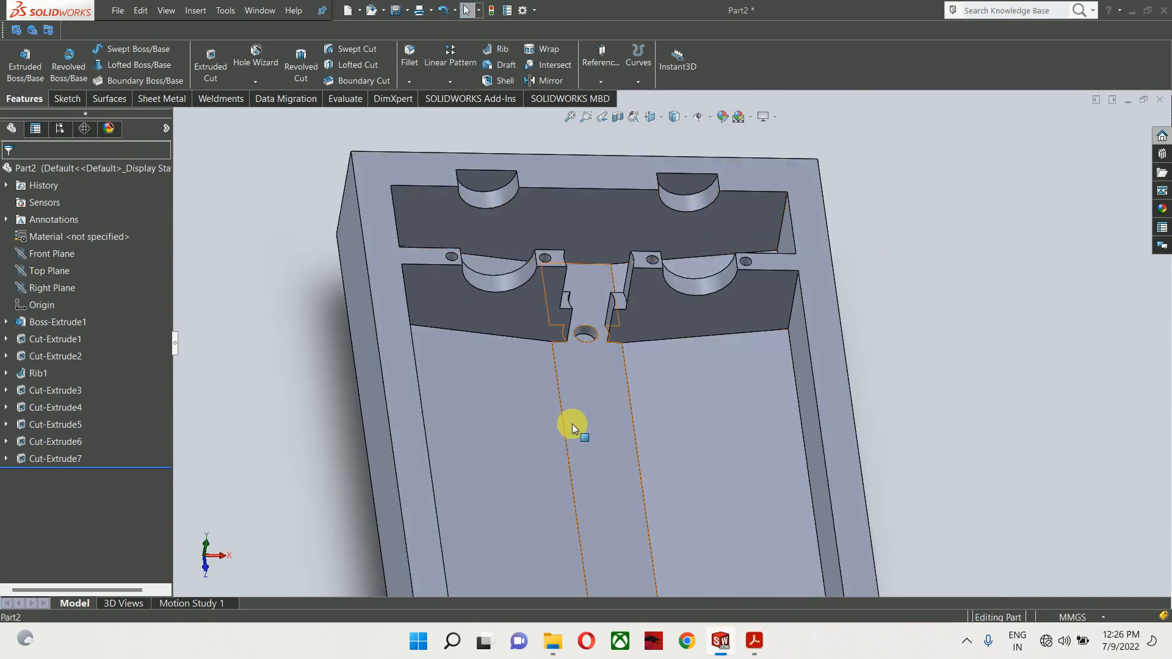
scroll(572, 424, "up", 5)
middle_click_drag(635, 447, 678, 418)
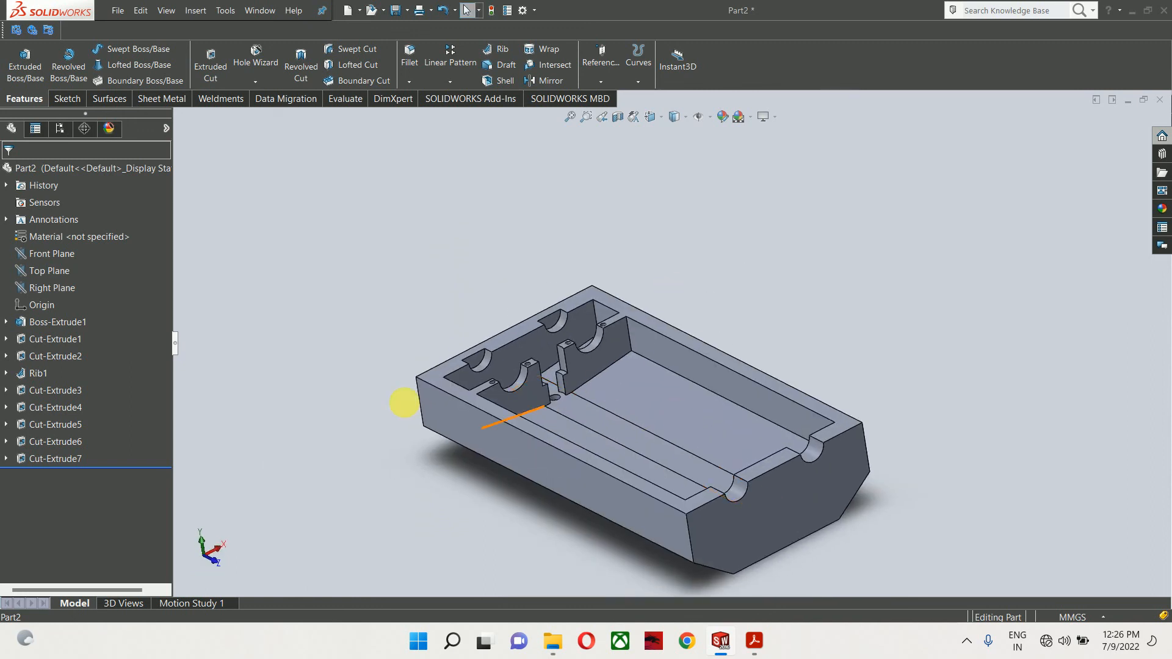
left_click(46, 274)
left_click(47, 288)
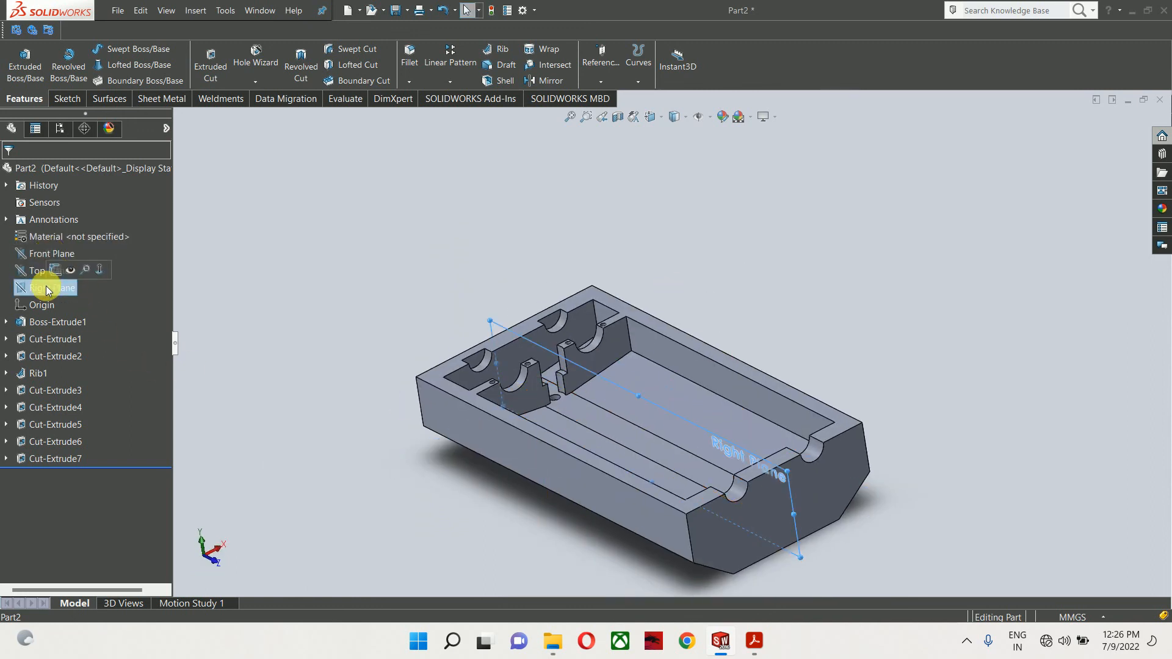
left_click(620, 117)
key("ctrl+8")
key("ctrl+8")
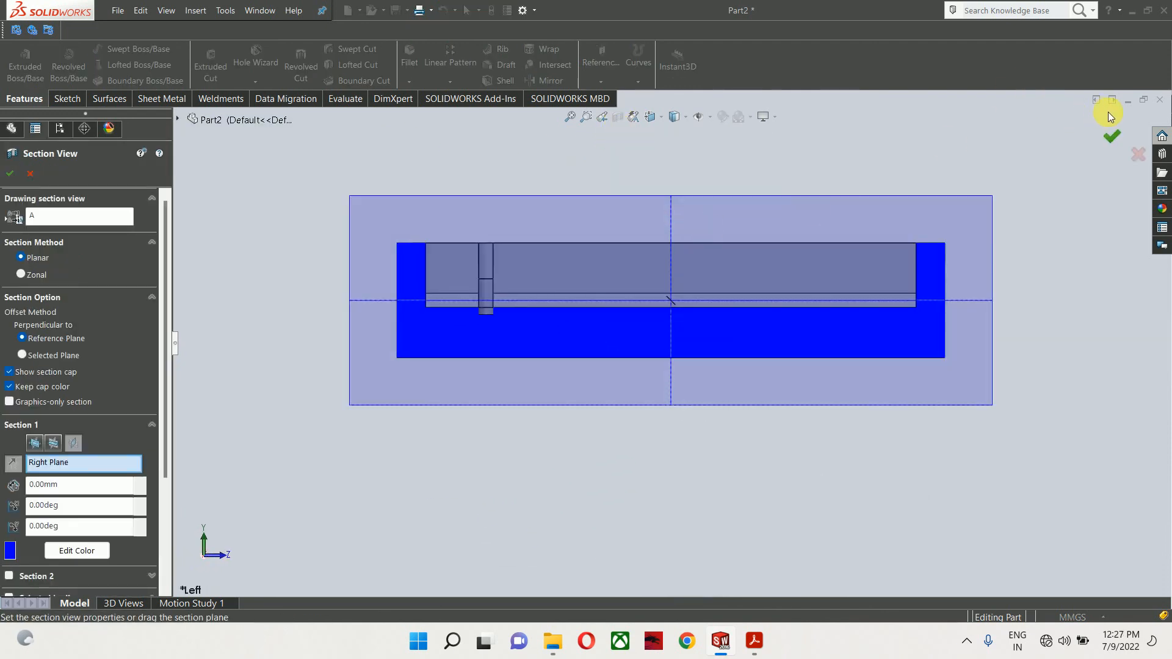
left_click(1117, 136)
scroll(497, 293, "down", 5)
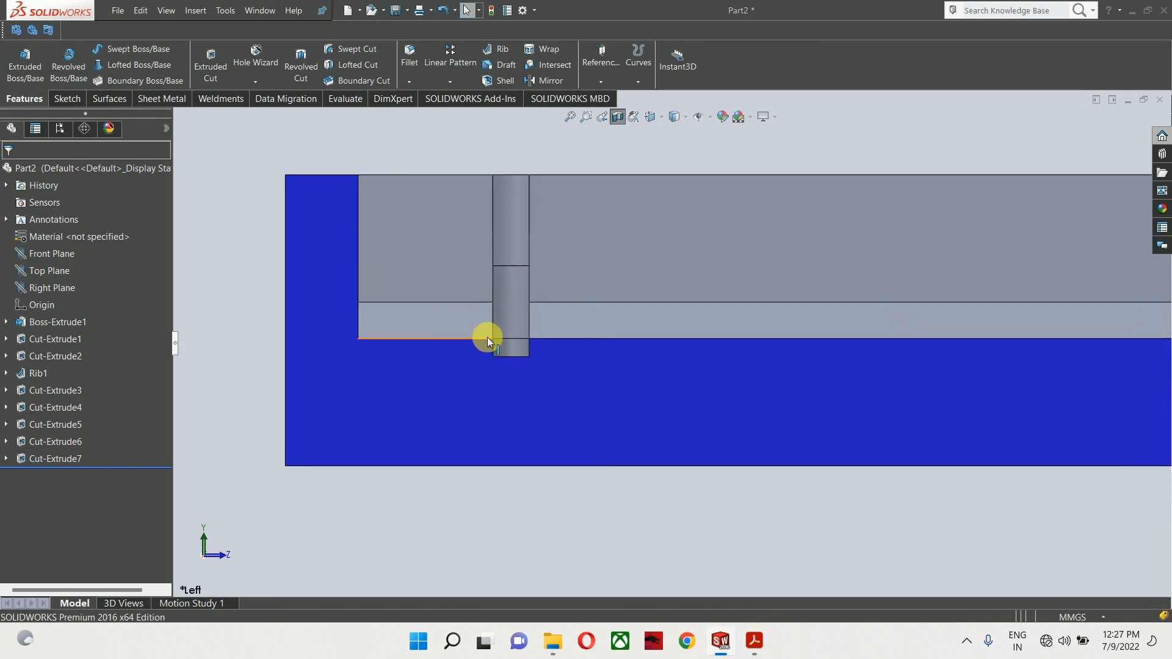
Compare the sectioned central hole with Section DD-DD in Engine Assembly.pdf and turn off the section view
left_click(752, 643)
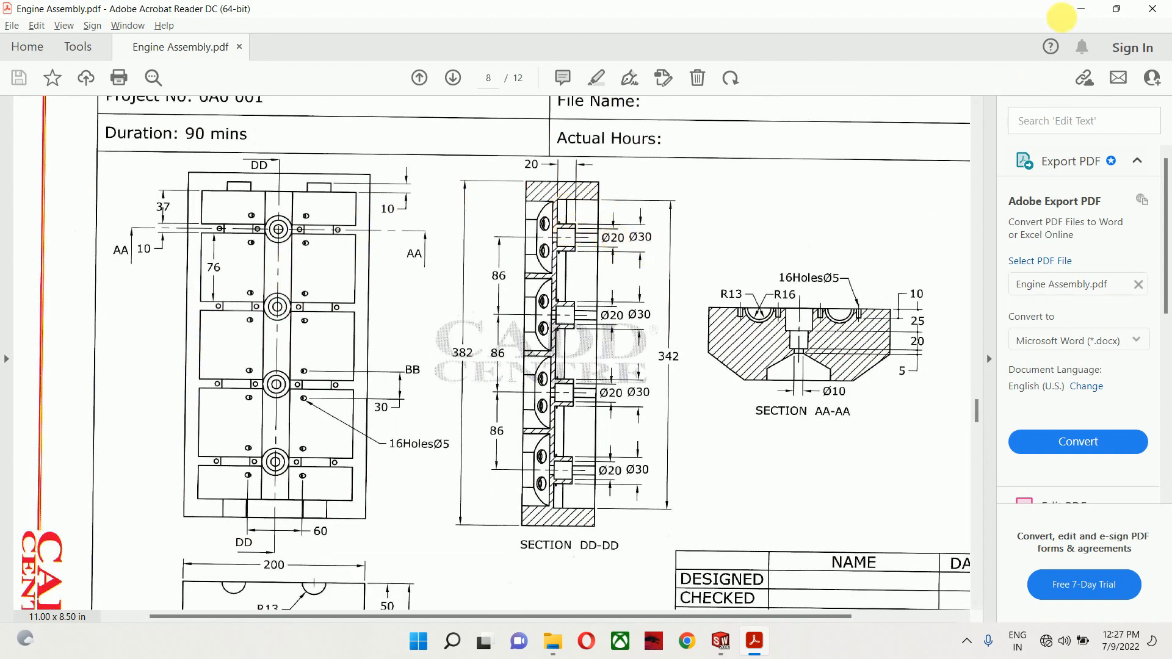
left_click(1081, 9)
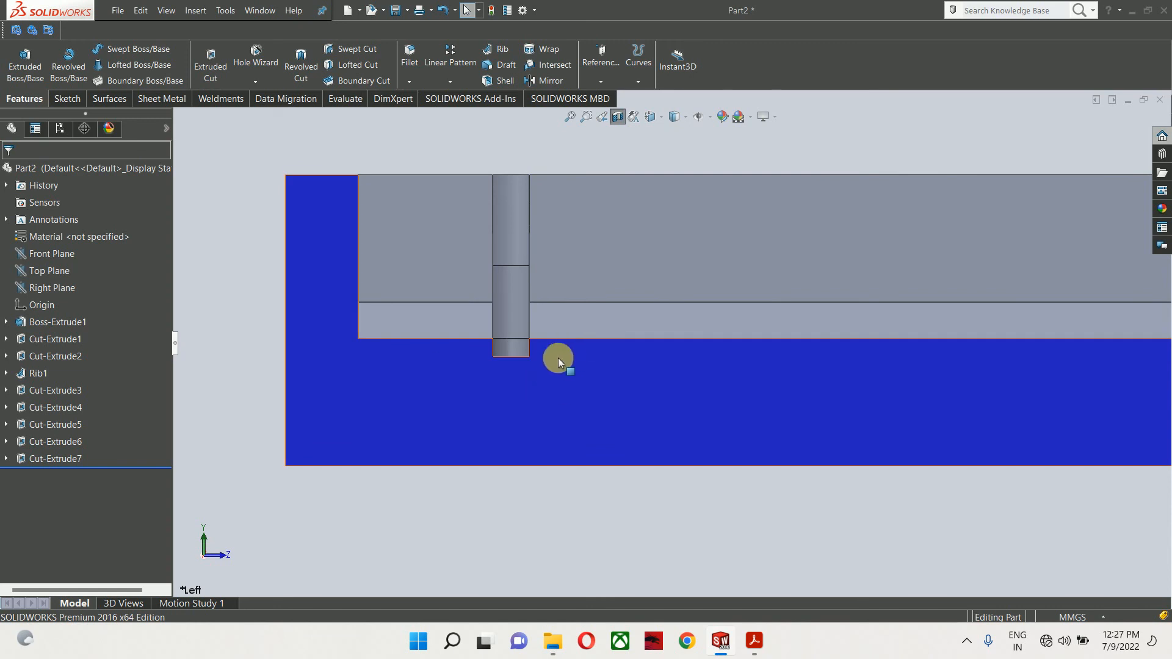
scroll(714, 166, "up", 3)
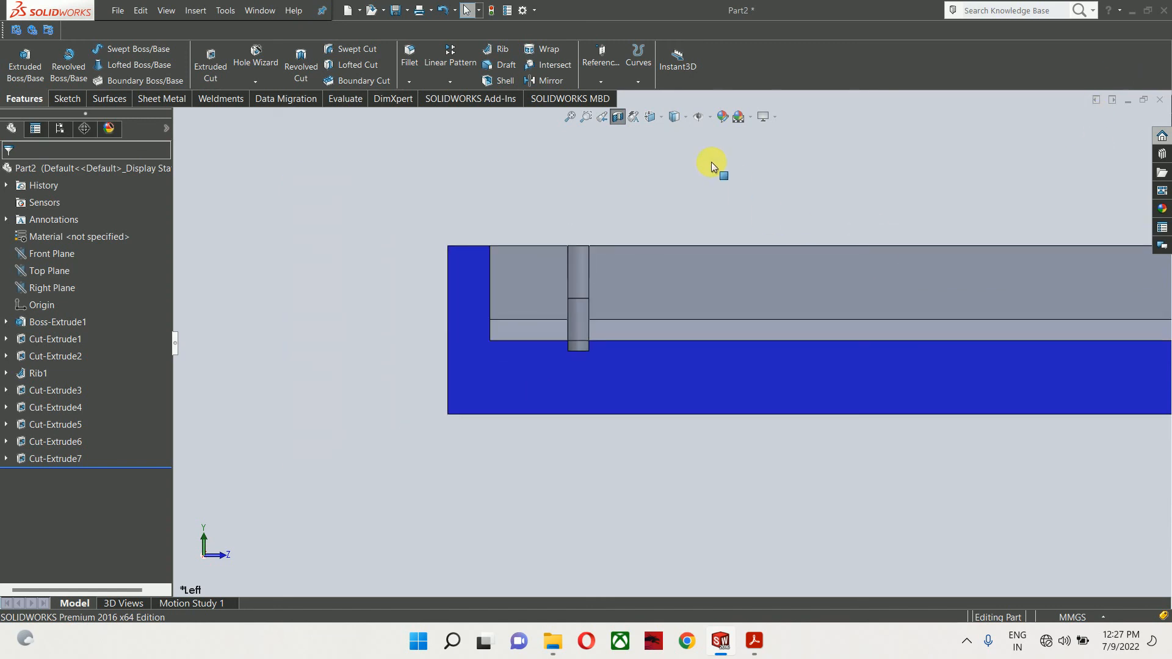
left_click(618, 116)
Start a sketch on the central channel floor and draw two circles concentric with the hole in the cross rib
middle_click_drag(869, 196, 666, 462)
left_click(666, 462)
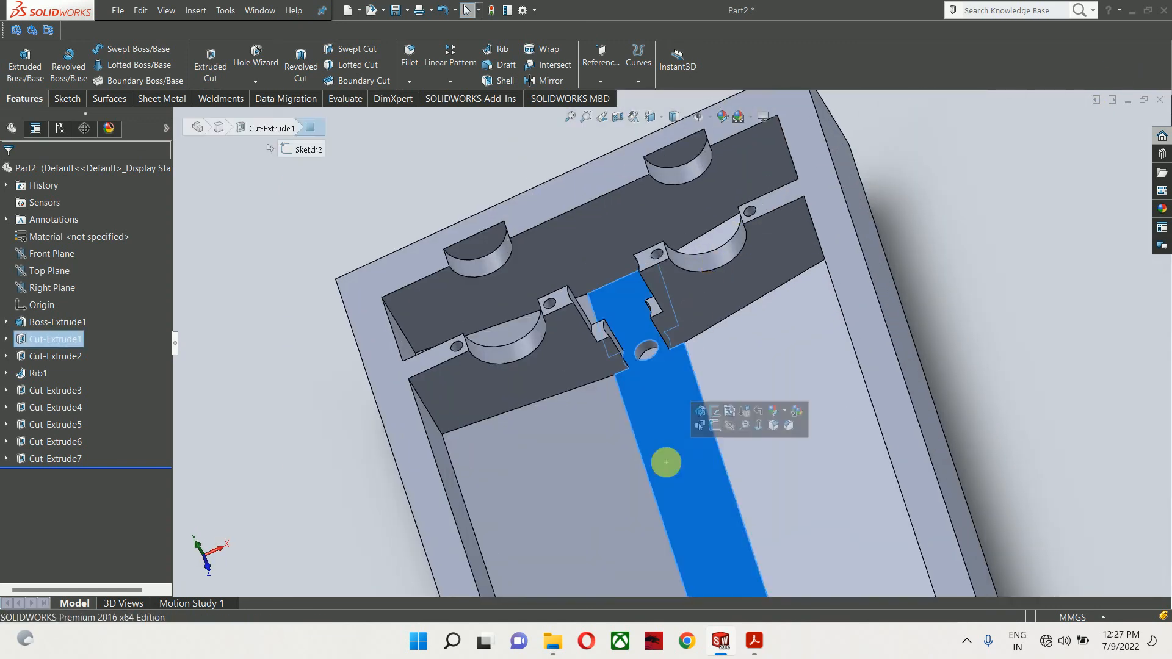
left_click(716, 418)
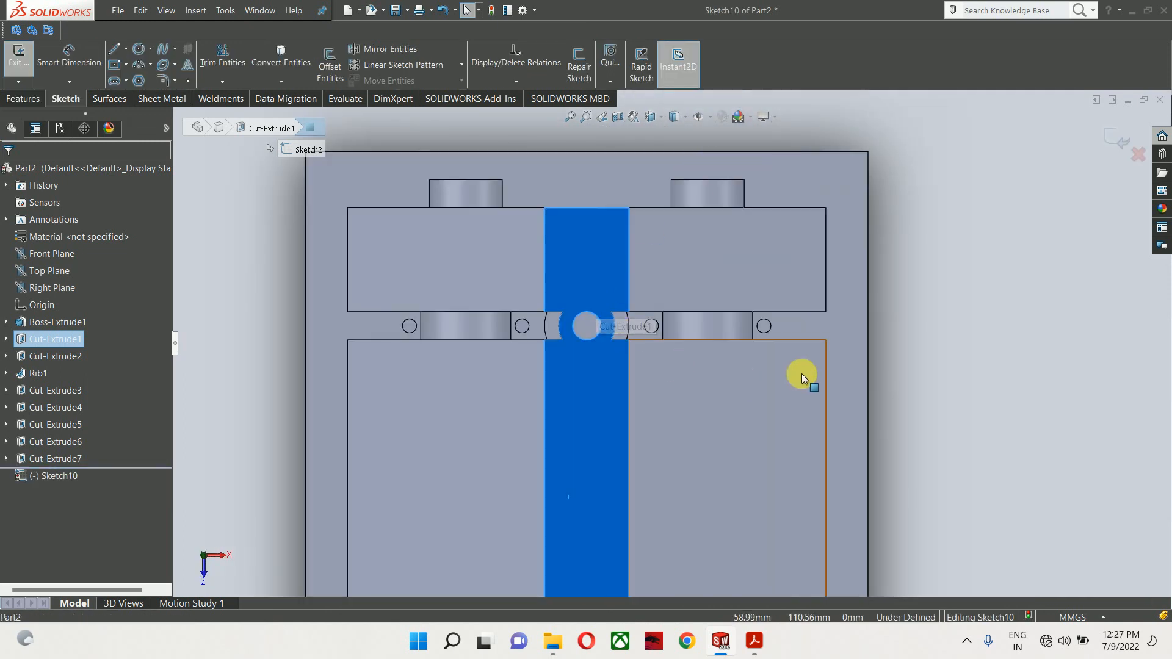
right_click_drag(740, 380, 737, 428)
scroll(545, 312, "down", 3)
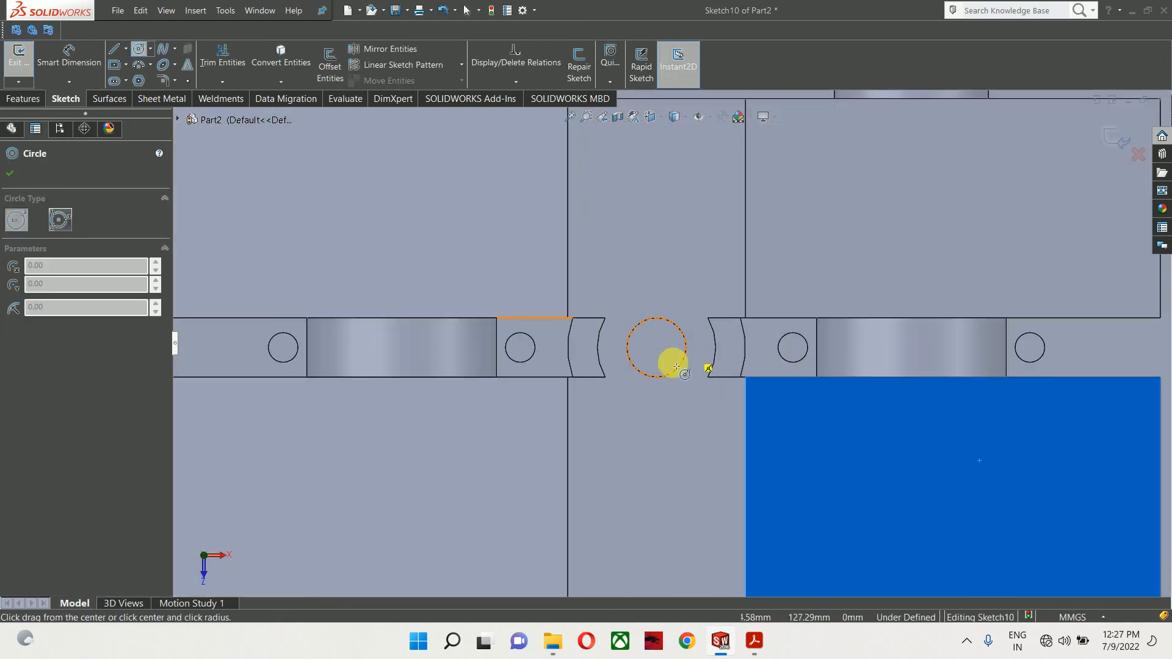
left_click_drag(656, 347, 646, 296)
left_click_drag(657, 347, 656, 255)
key("Escape")
scroll(567, 342, "down", 3)
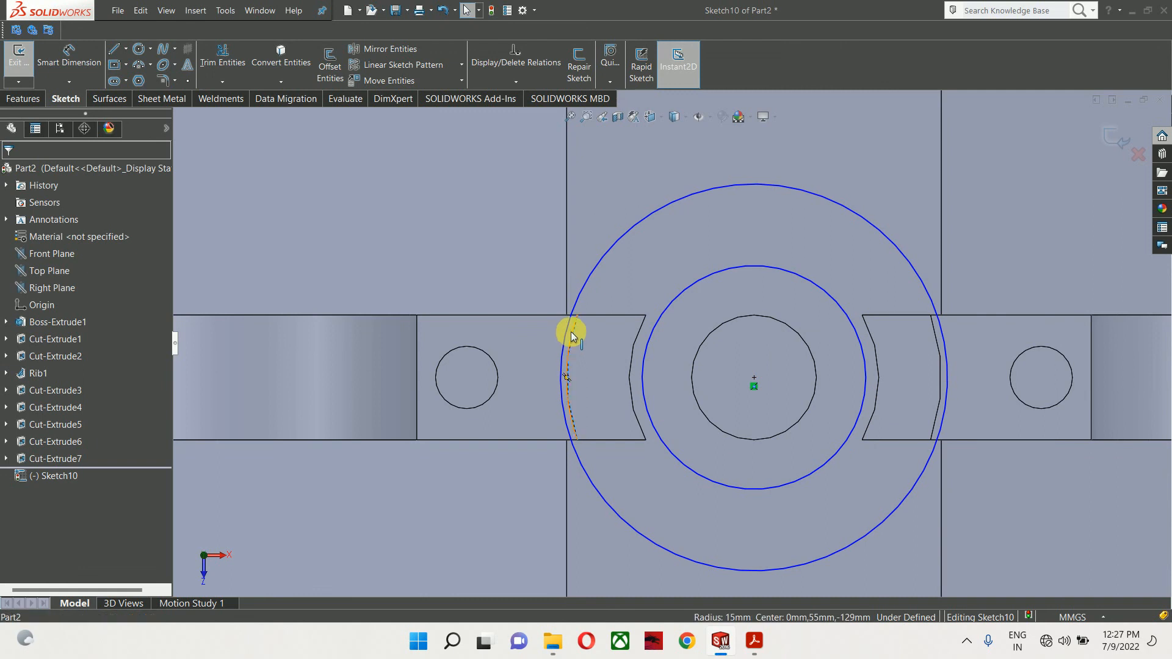
Make the outer and inner circles coradial with the rib's large and small arc edges, then exit the sketch
left_click(570, 332)
left_click(570, 328, "ctrl")
left_click(604, 281)
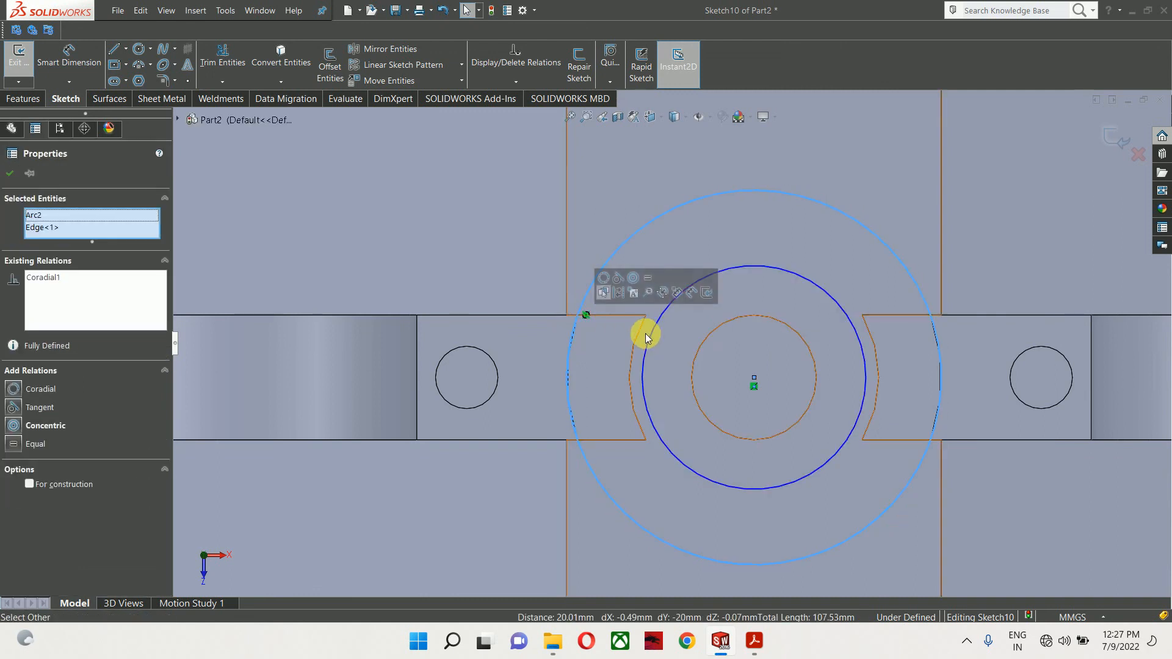
left_click(636, 332)
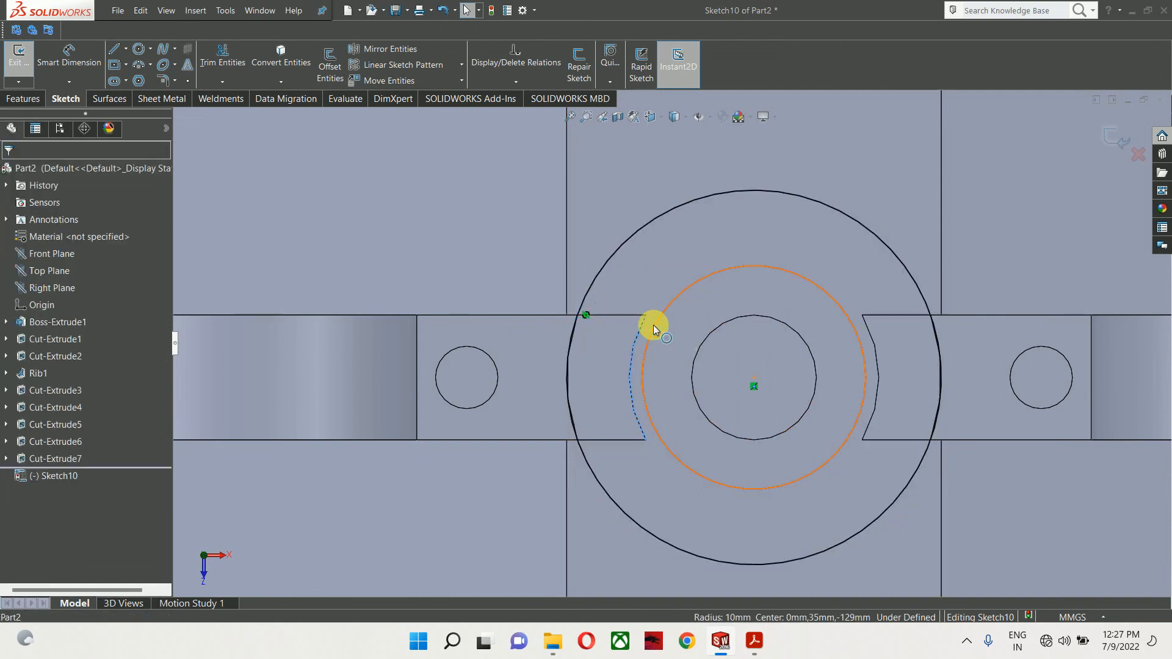
left_click(653, 325, "ctrl")
left_click(694, 276)
scroll(754, 367, "down", 5)
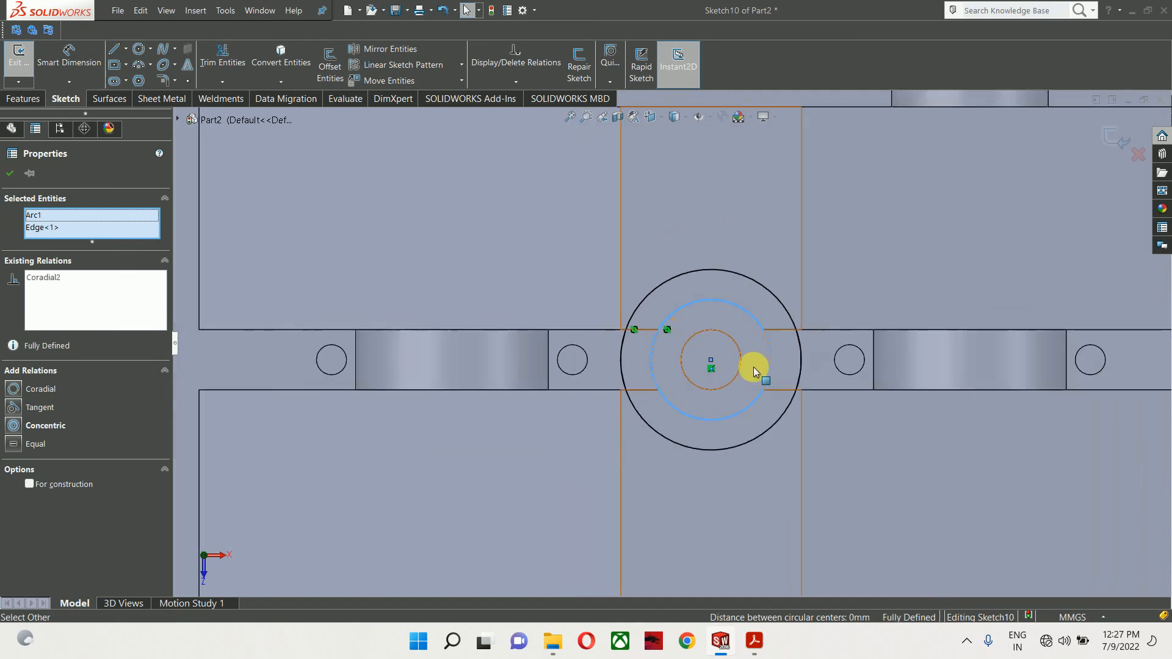
left_click(1110, 138)
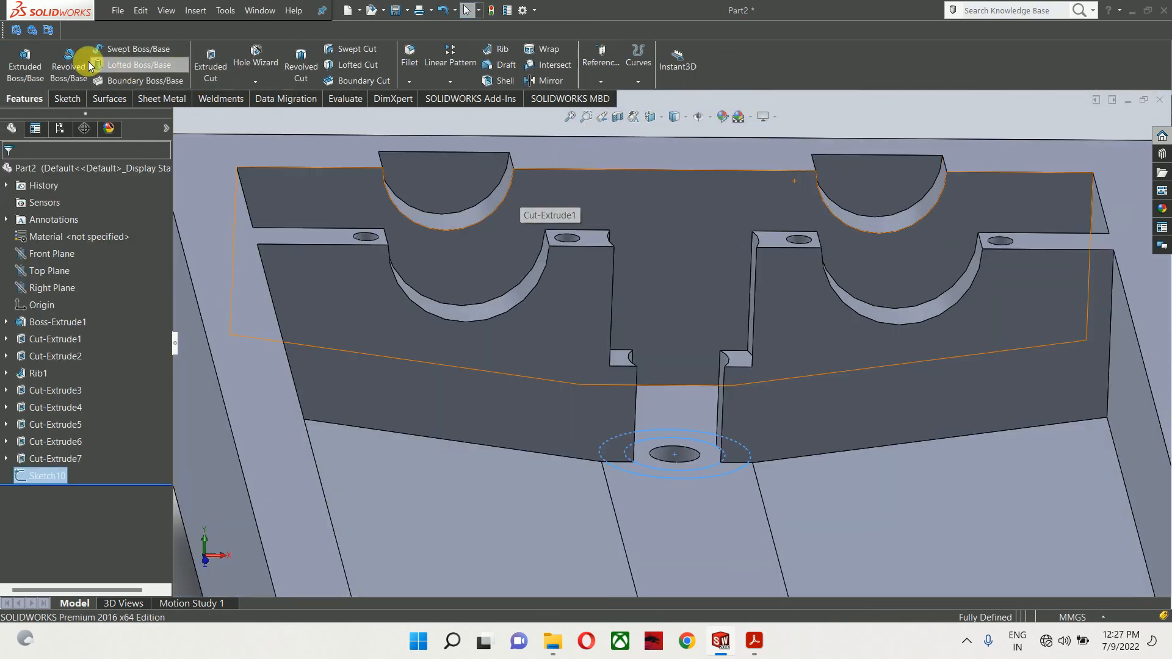
Extrude the ring between the two circles upward as a boss to a blind depth of 20 mm
left_click(26, 61)
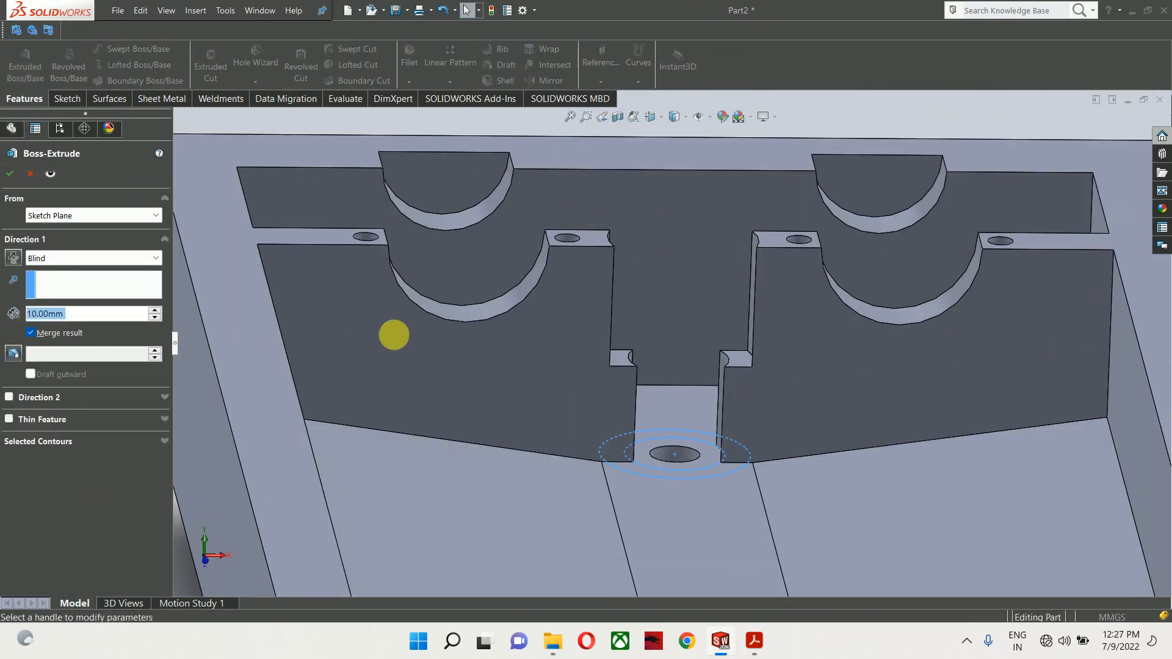
type("20")
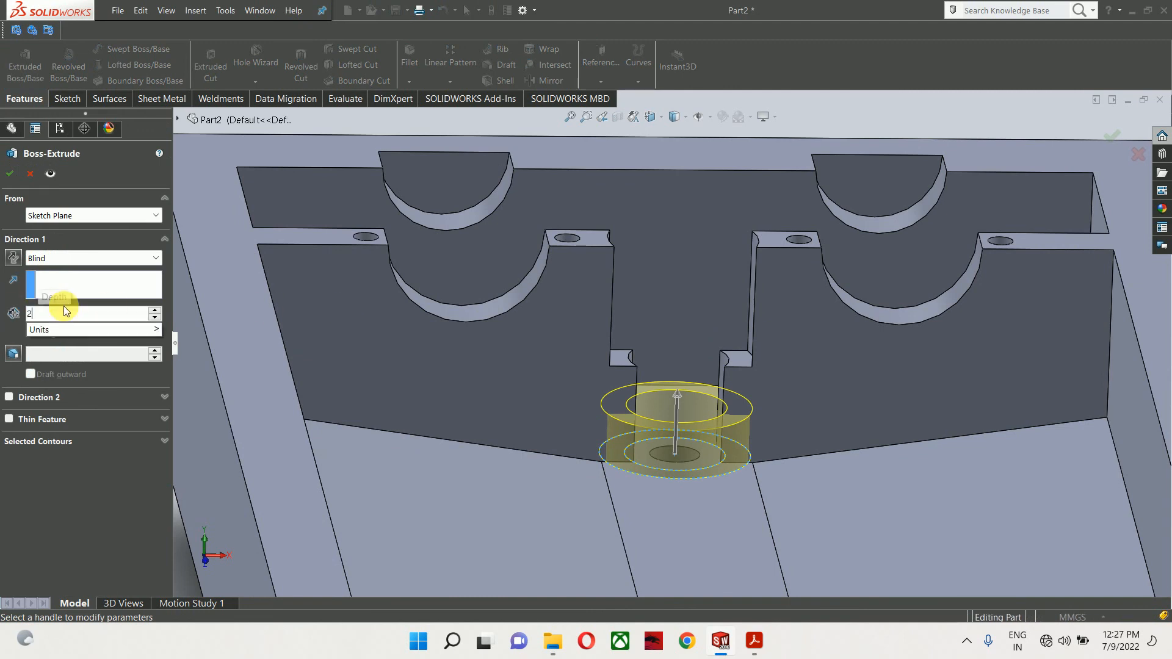
key("Return")
key("Return")
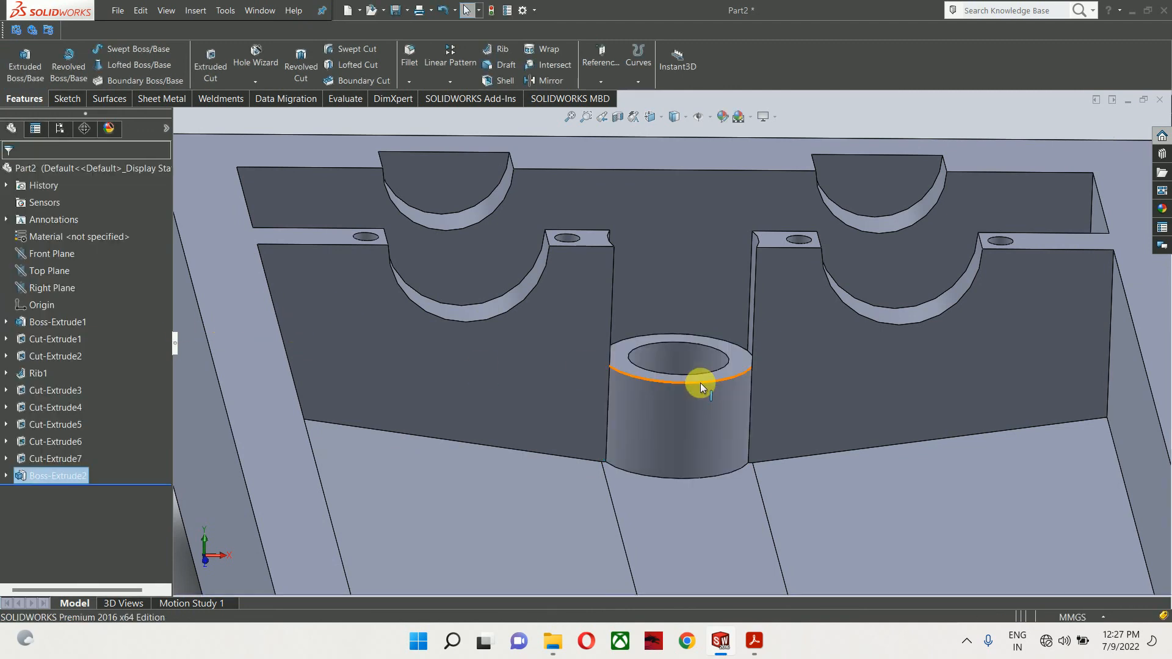
Examine the new cylindrical boss in the cross rib from several angles and normal to the block's top face
key("f")
middle_click_drag(1042, 348, 832, 426)
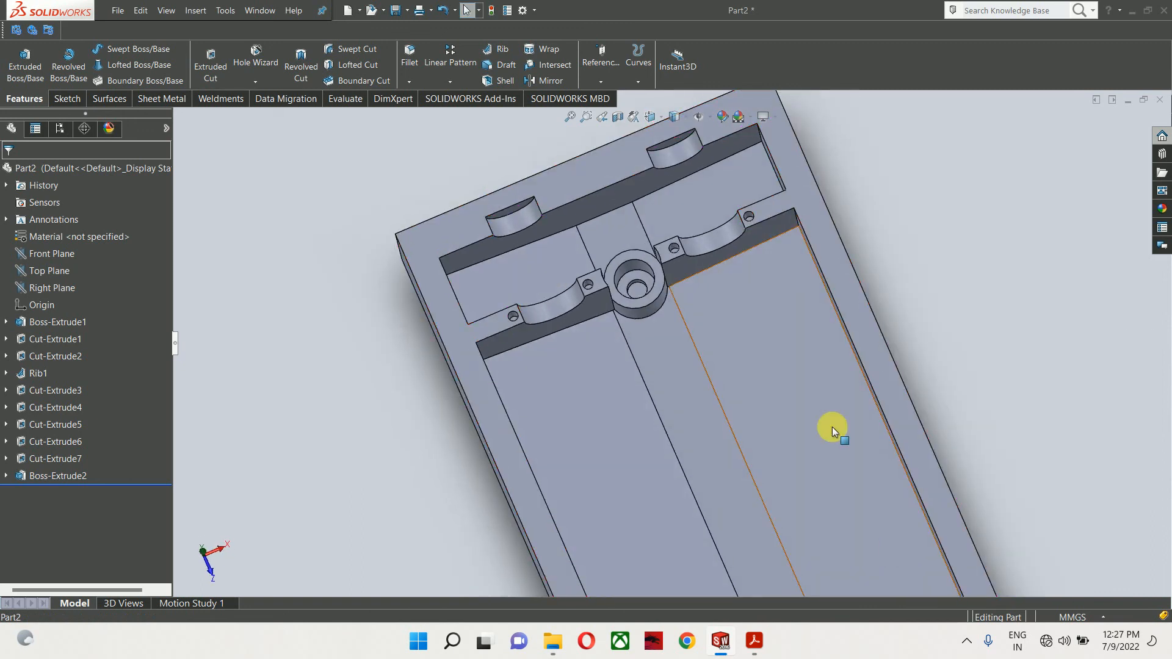
scroll(505, 268, "down", 5)
scroll(586, 394, "up", 5)
middle_click_drag(581, 387, 592, 410)
scroll(592, 411, "down", 3)
left_click(393, 358)
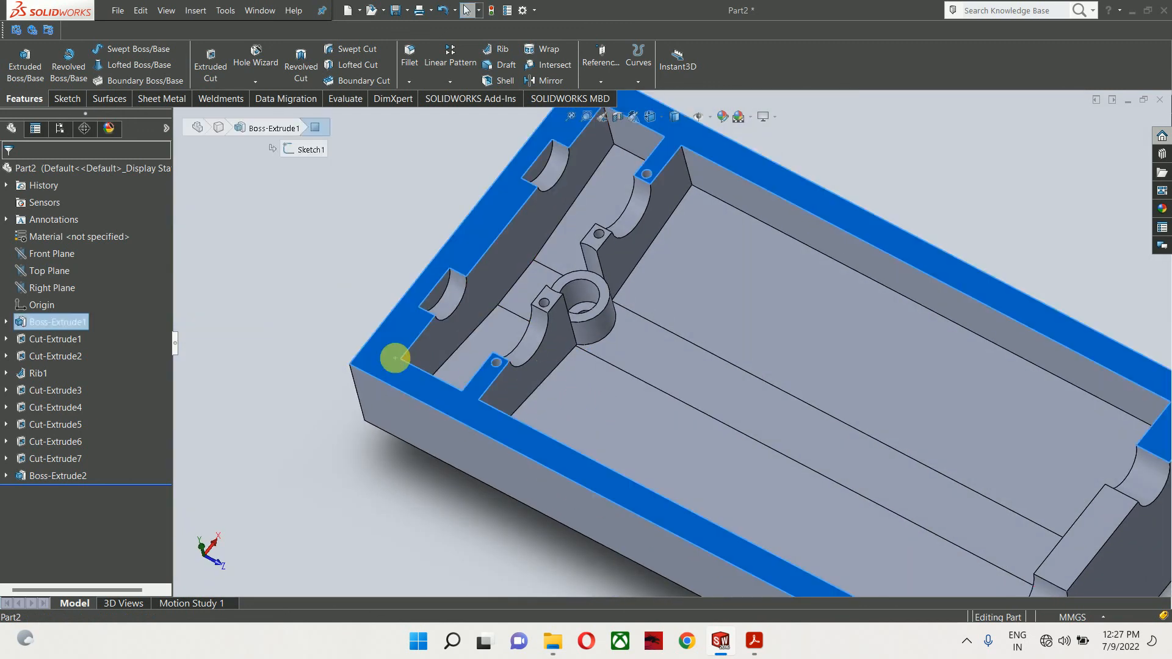
left_click(856, 243)
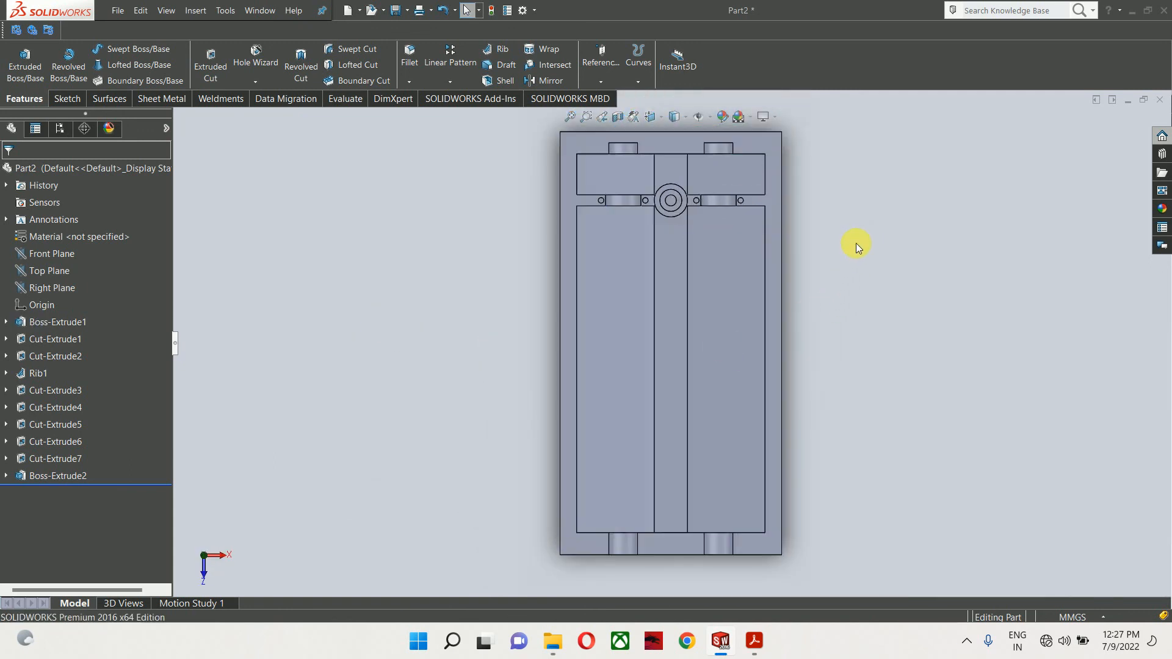
scroll(657, 205, "down", 4)
scroll(633, 196, "up", 2)
scroll(632, 196, "down", 2)
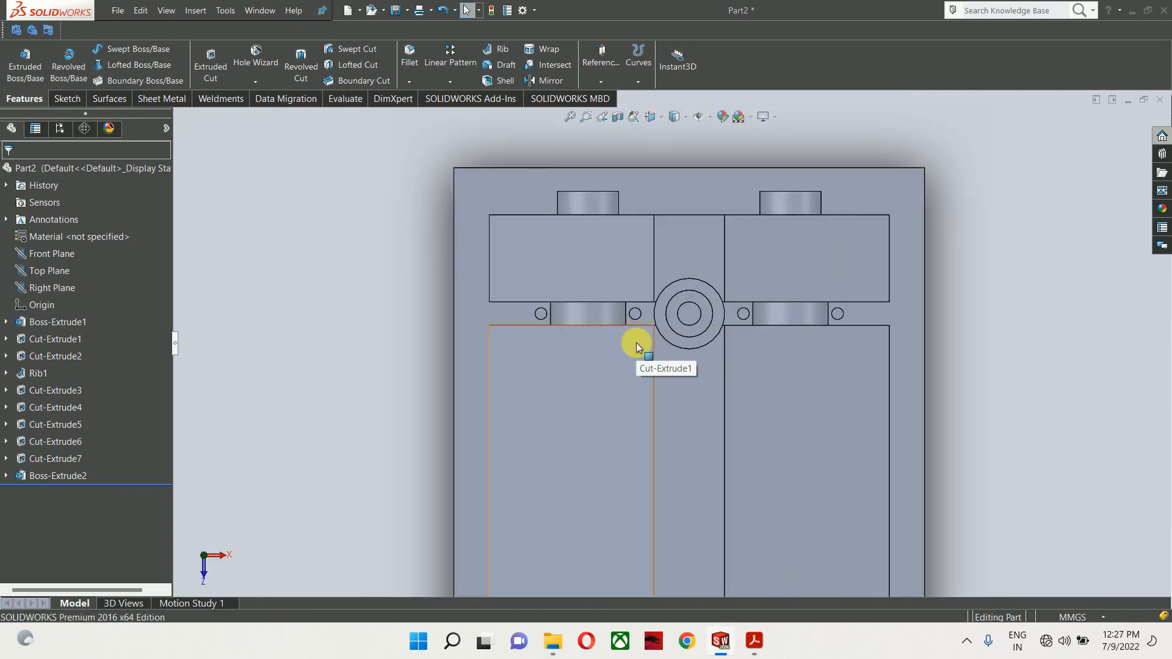
middle_click_drag(636, 342, 200, 258)
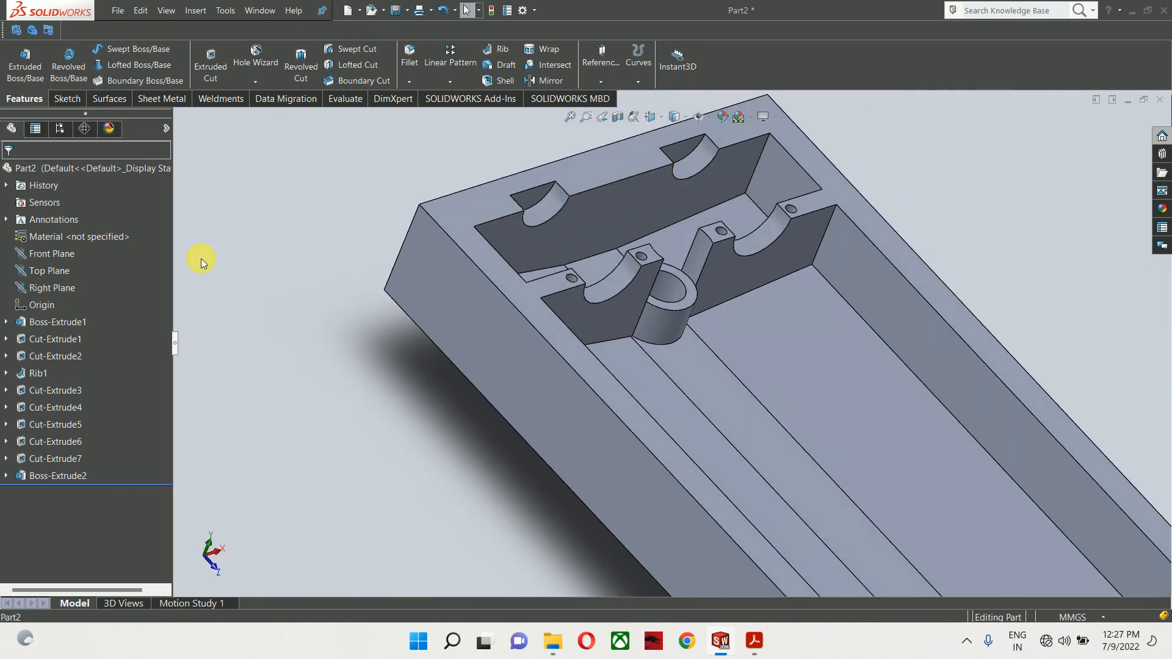
Section the block along the Right Plane again and inspect the boss and its stepped bore normal to the cut
left_click(618, 116)
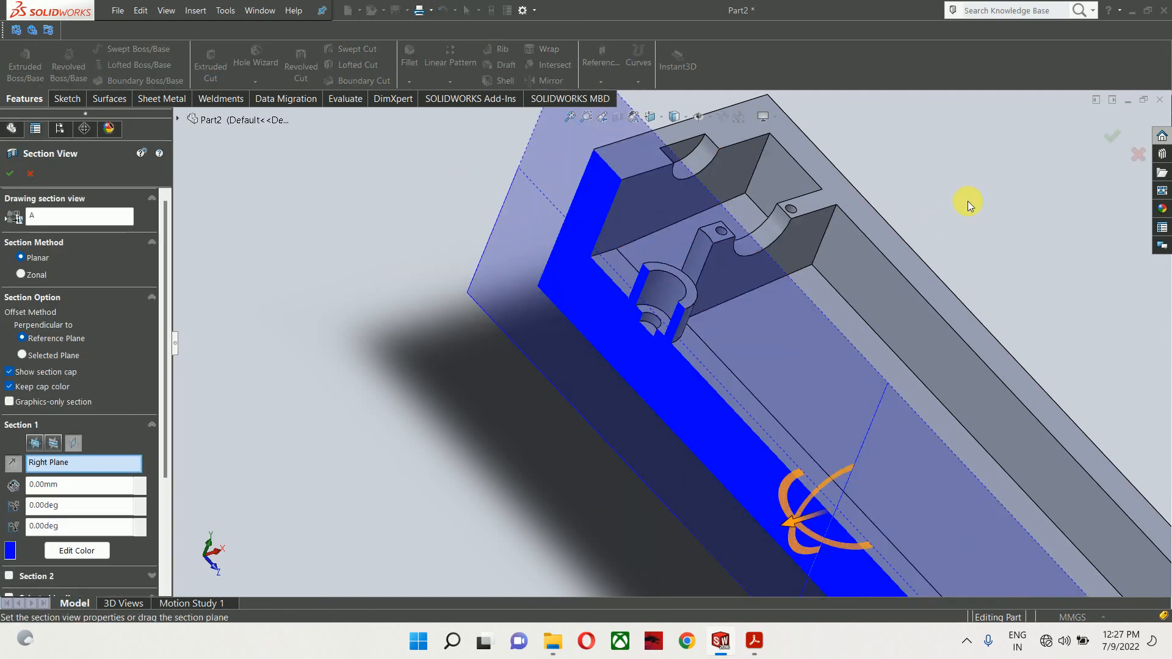
left_click(1109, 136)
key("ctrl+8")
key("ctrl+8")
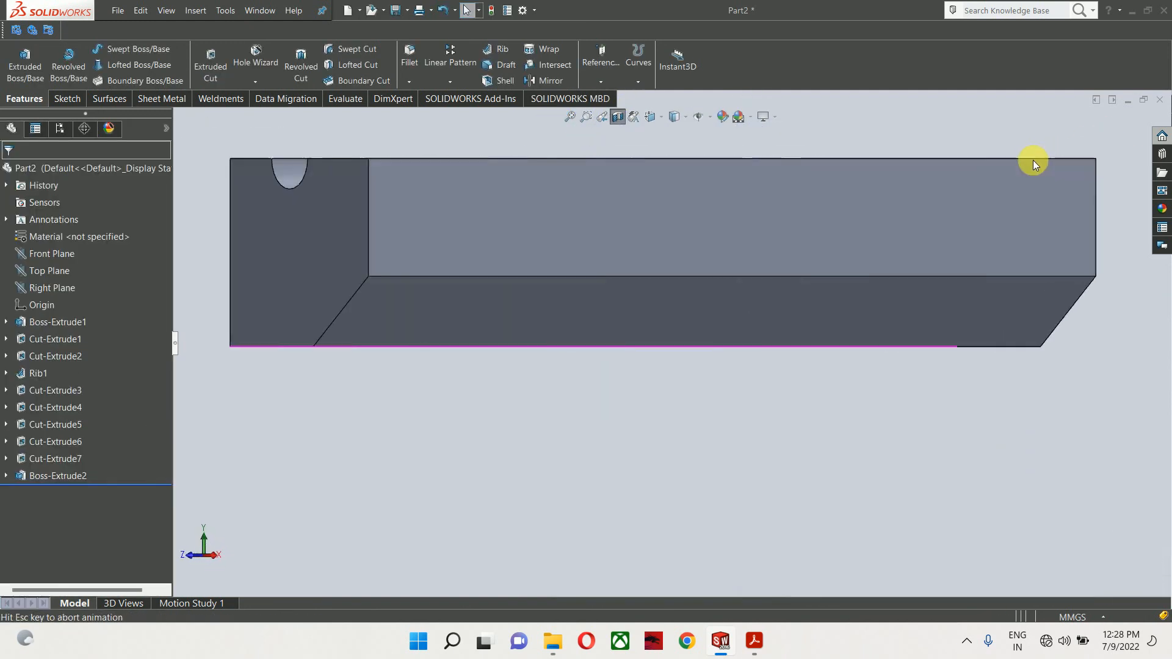
left_click(65, 290)
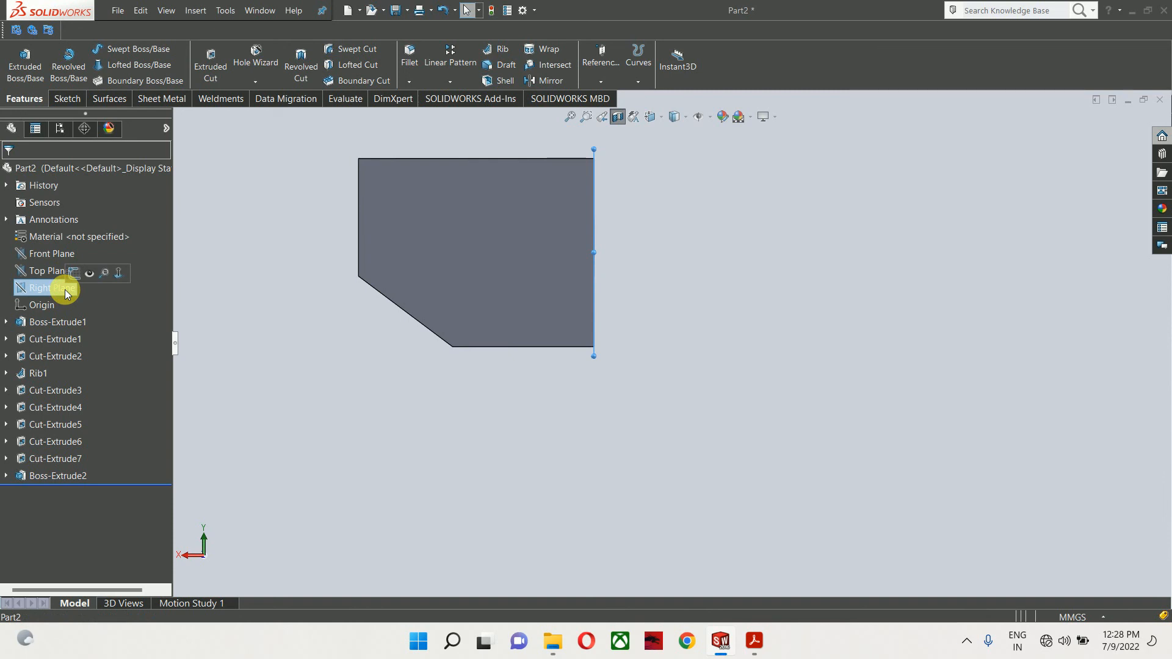
key("ctrl+8")
key("ctrl+8")
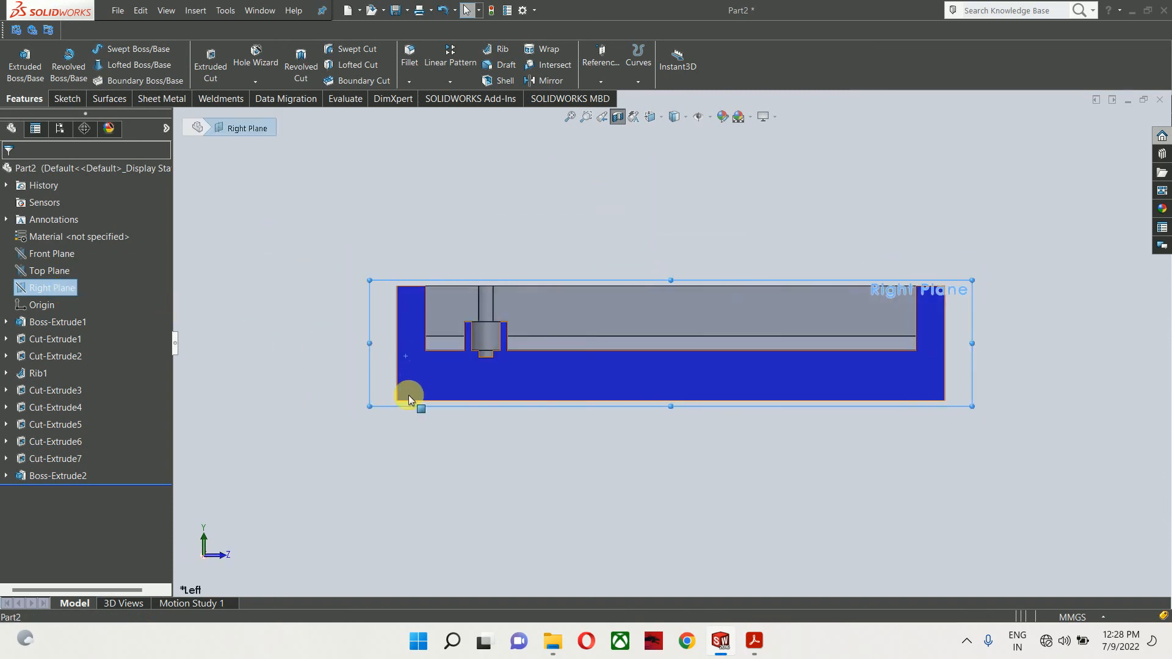
left_click(409, 394)
scroll(479, 320, "down", 5)
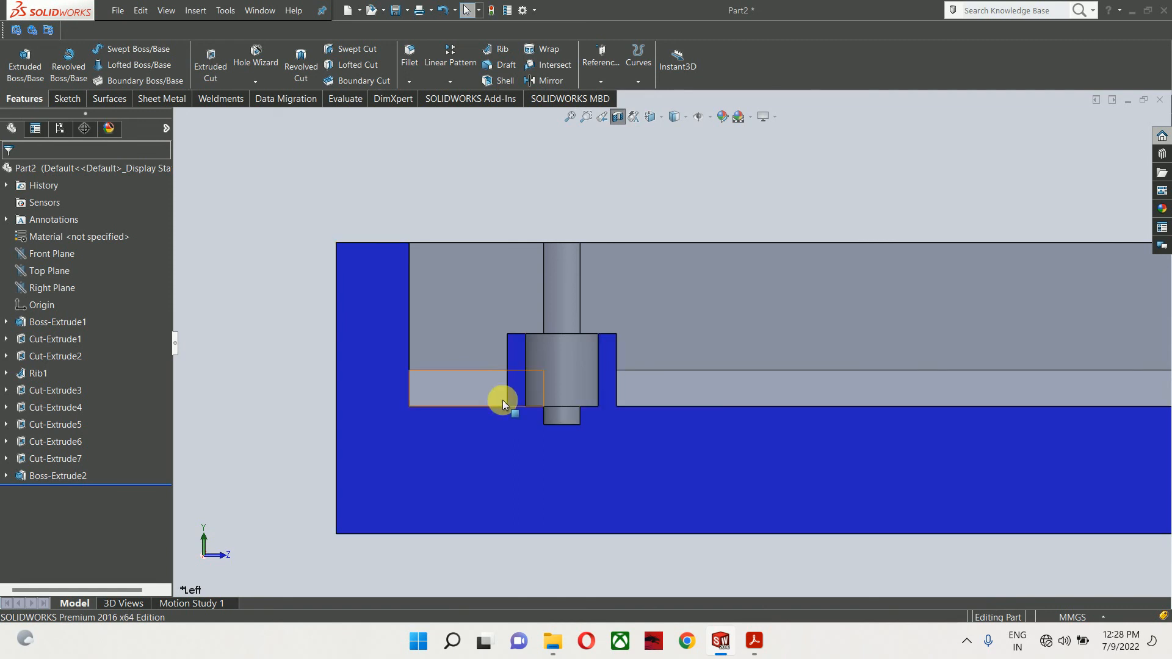
Turn off the section view and turn the block over to show its underside
left_click(618, 117)
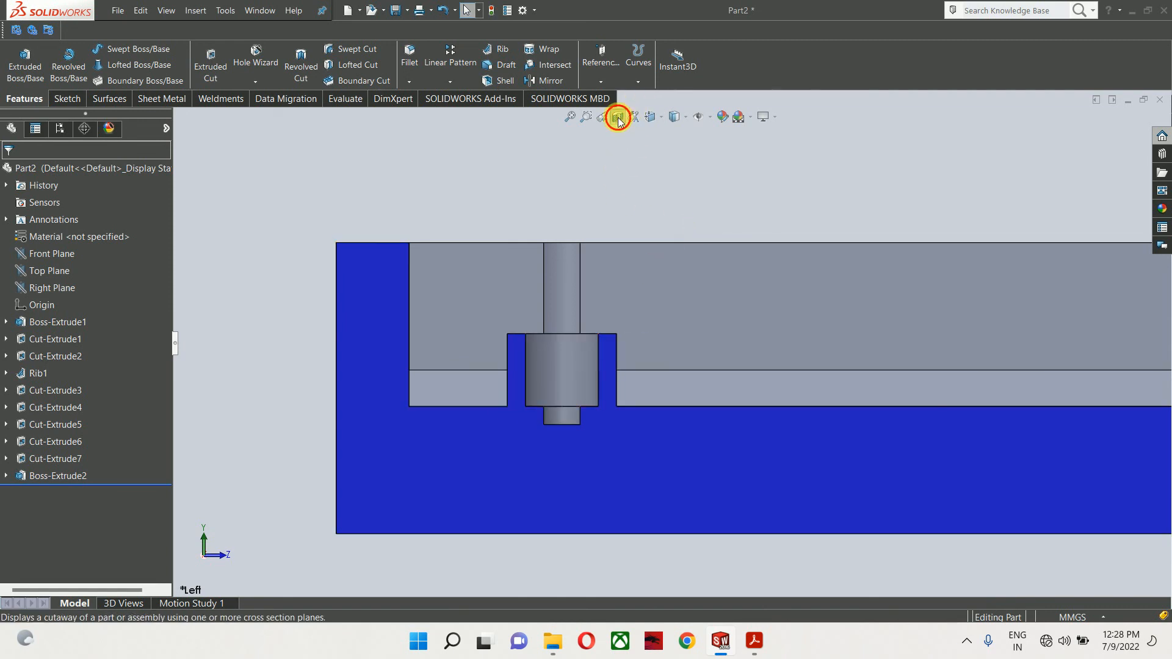
middle_click_drag(620, 269, 576, 267)
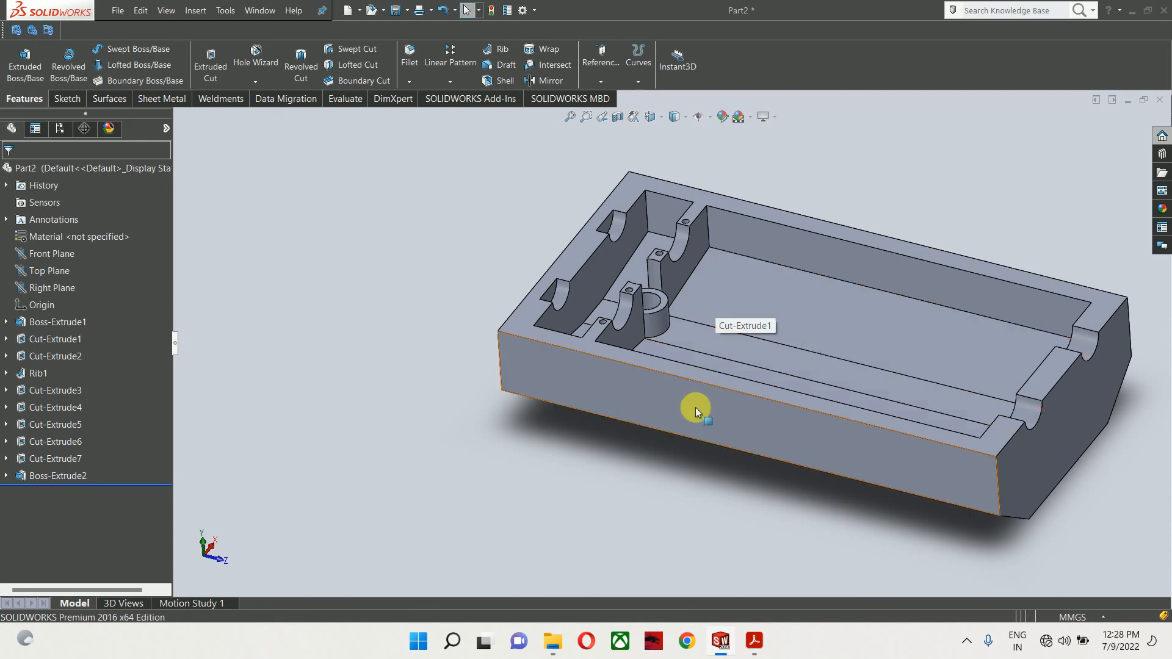
middle_click_drag(675, 438, 697, 655)
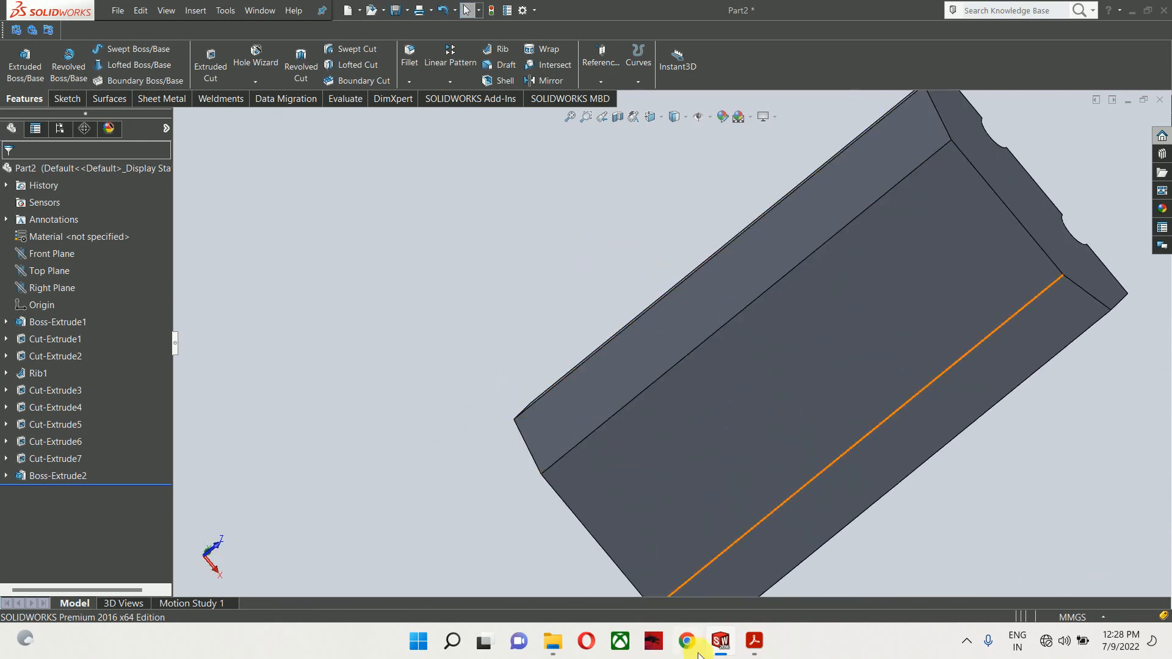
Switch to the Engine Assembly drawing in Acrobat Reader, rotate page 9 upright and examine the cylinder head's bottom view and sections
left_click(755, 643)
scroll(641, 391, "down", 10)
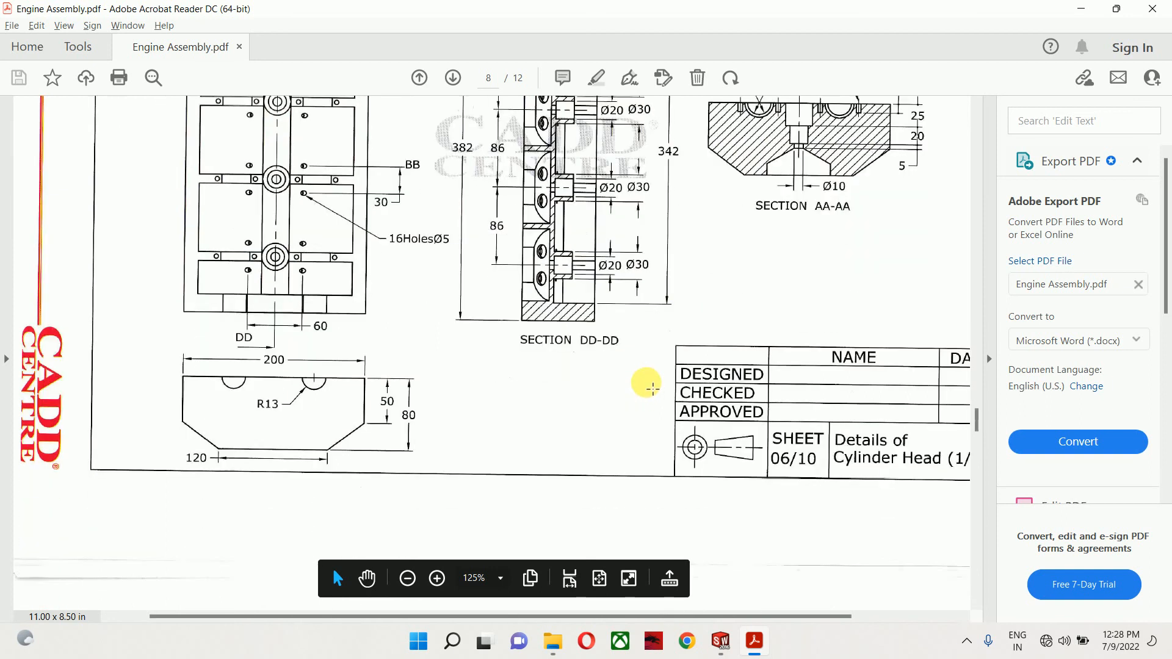
scroll(580, 341, "down", 6)
right_click(695, 373)
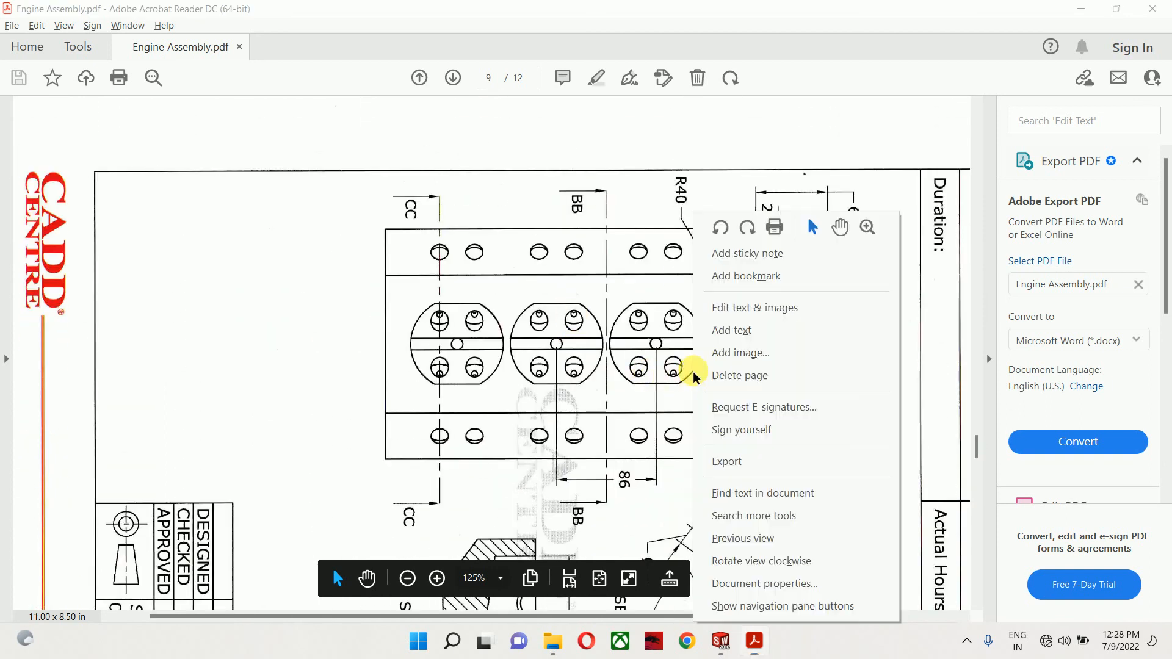
left_click(757, 560)
right_click(672, 405)
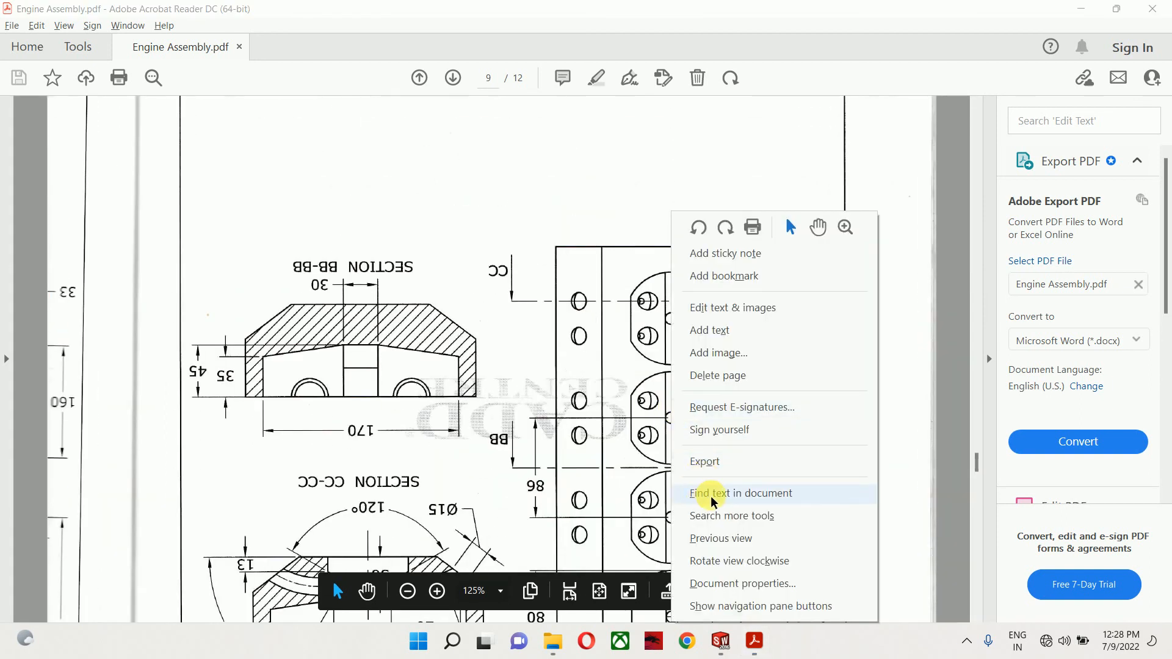
left_click(733, 561)
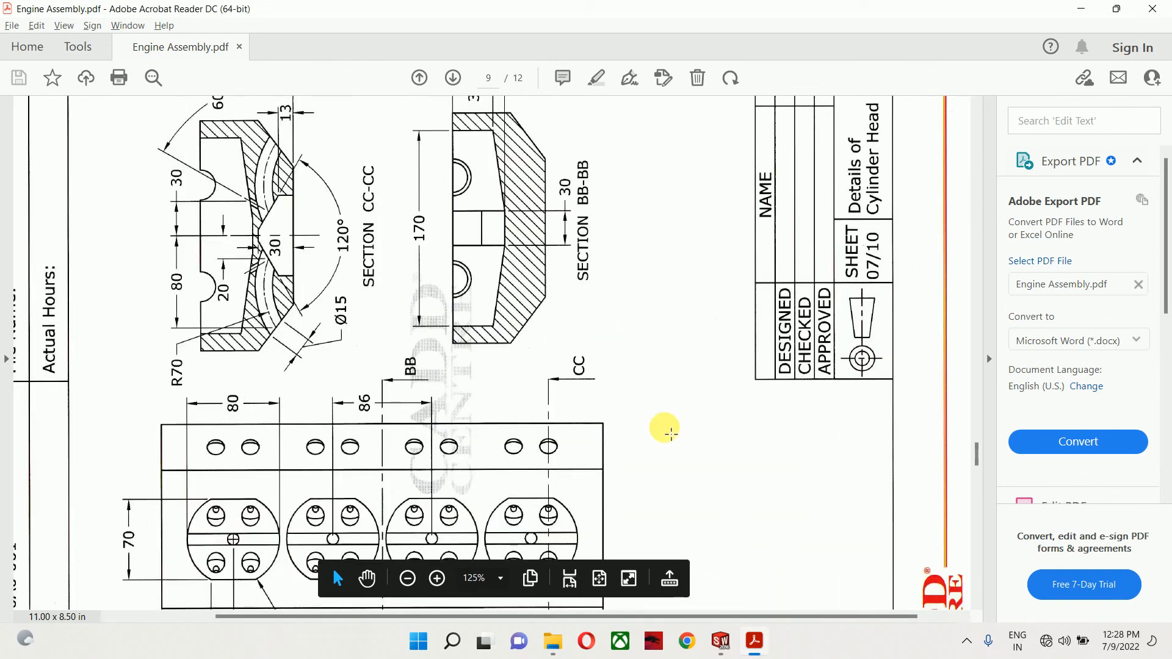
right_click(683, 377)
left_click(757, 560)
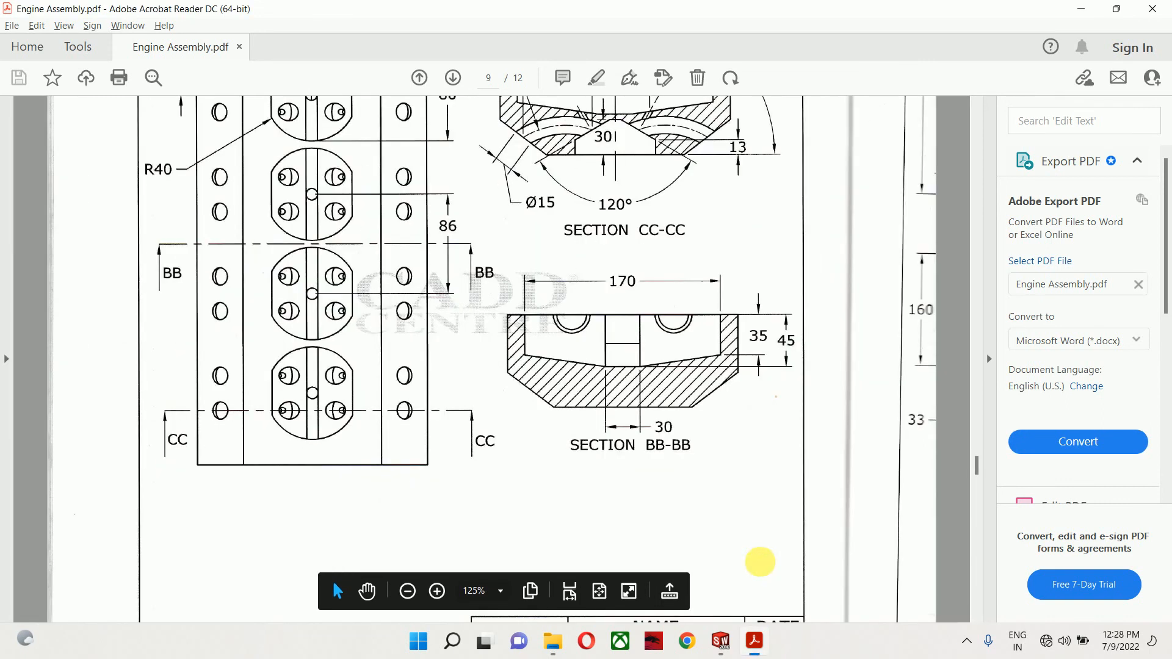
scroll(650, 431, "up", 1)
scroll(447, 358, "up", 3)
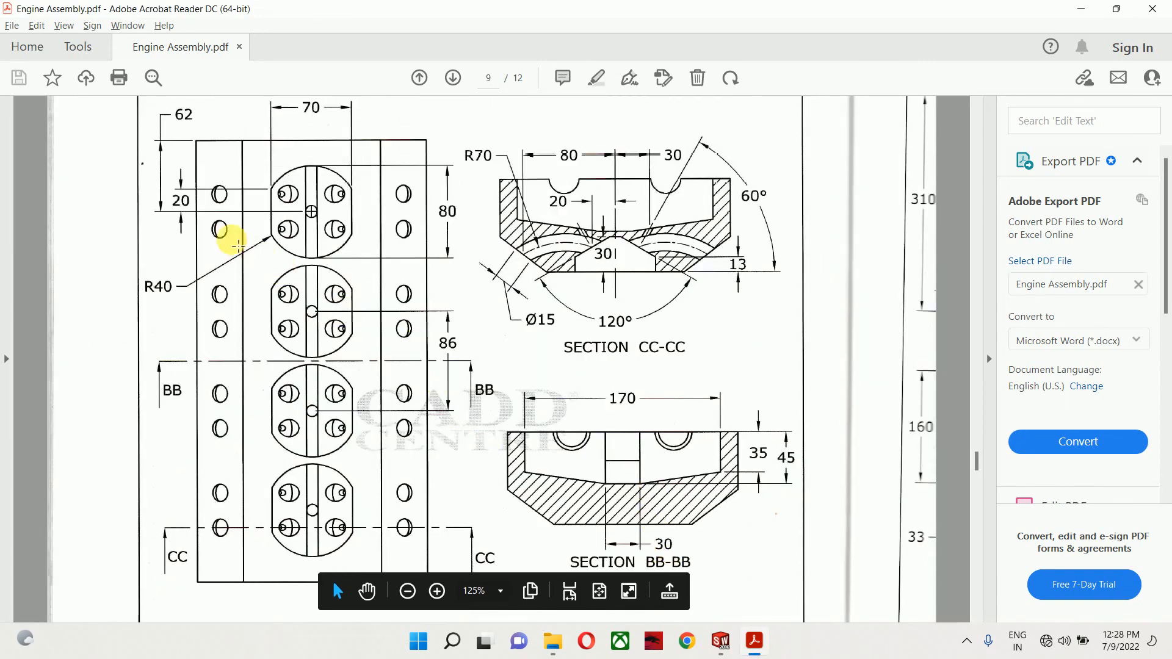
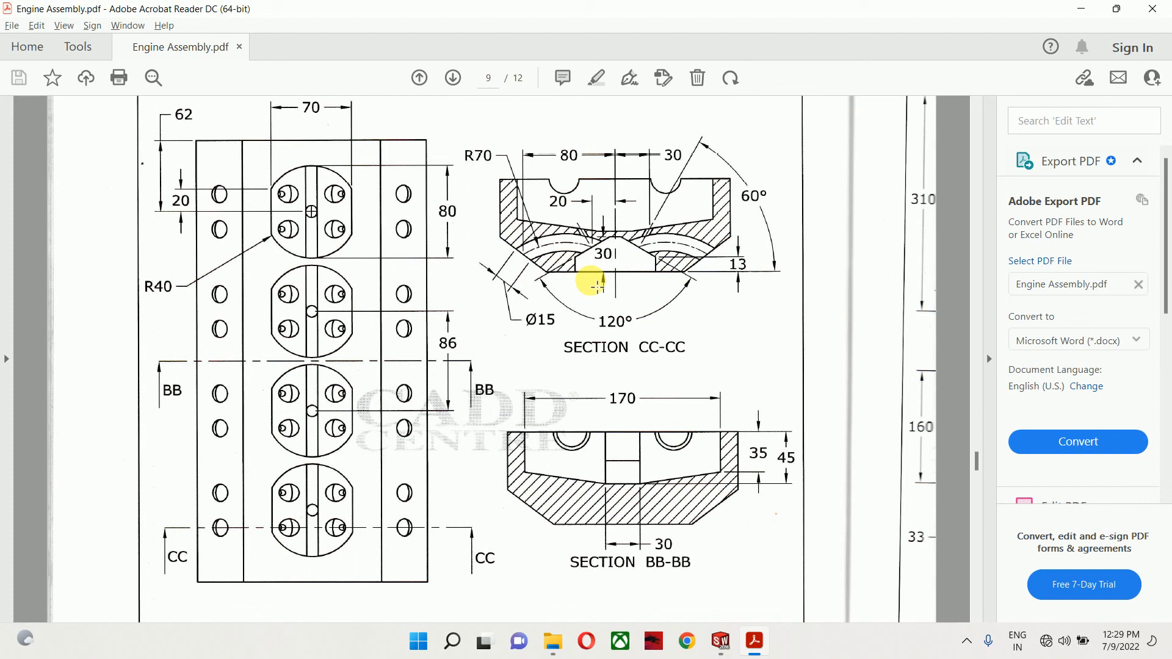
Back in SOLIDWORKS, sketch on the block's bottom face a vertical centreline about 52 mm long from the midpoint of the end edge
left_click(721, 640)
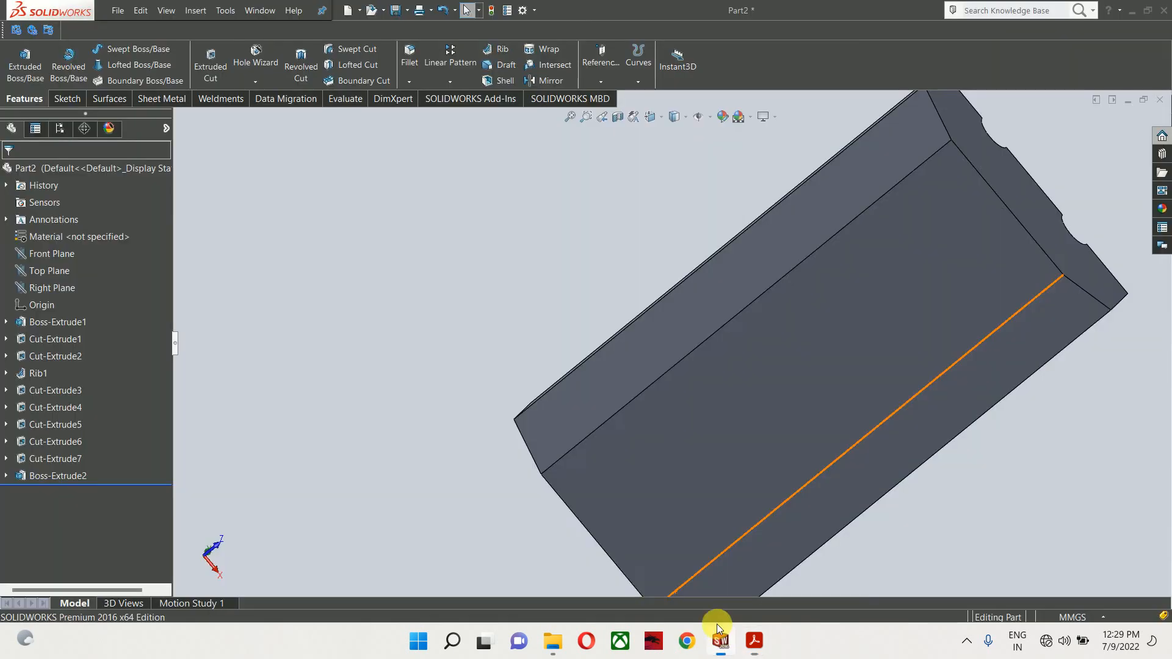
mouse_move(724, 398)
middle_mouse_down()
mouse_move(799, 650)
mouse_move(723, 470)
middle_mouse_up()
left_click(724, 470)
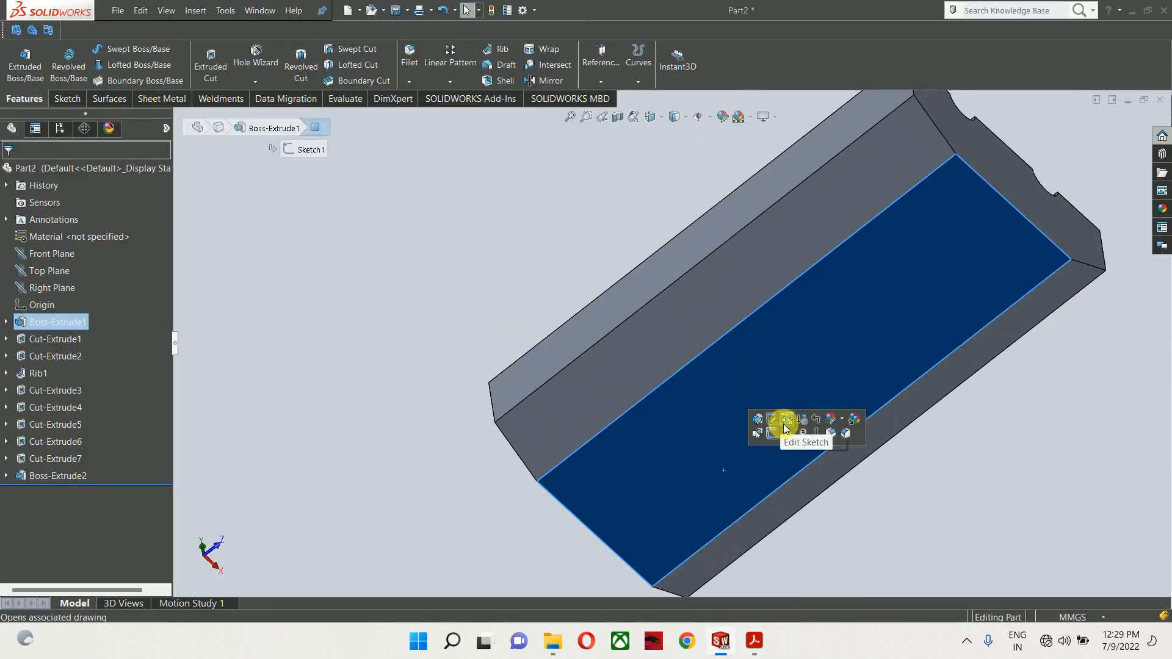
left_click(775, 433)
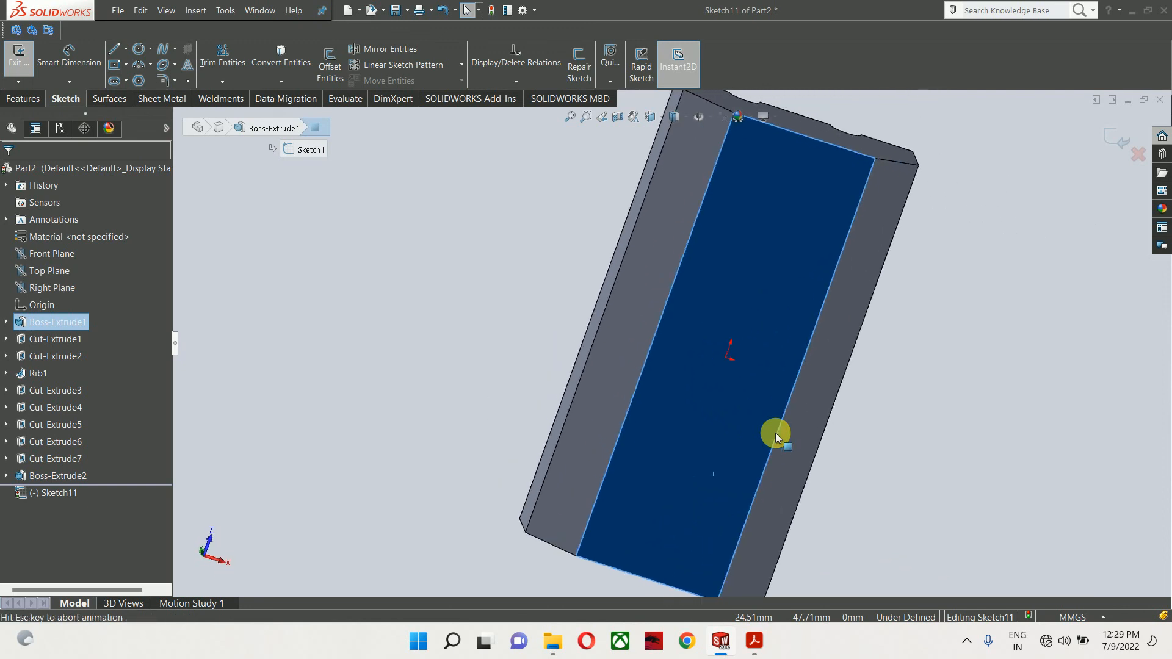
scroll(701, 435, "down", 3)
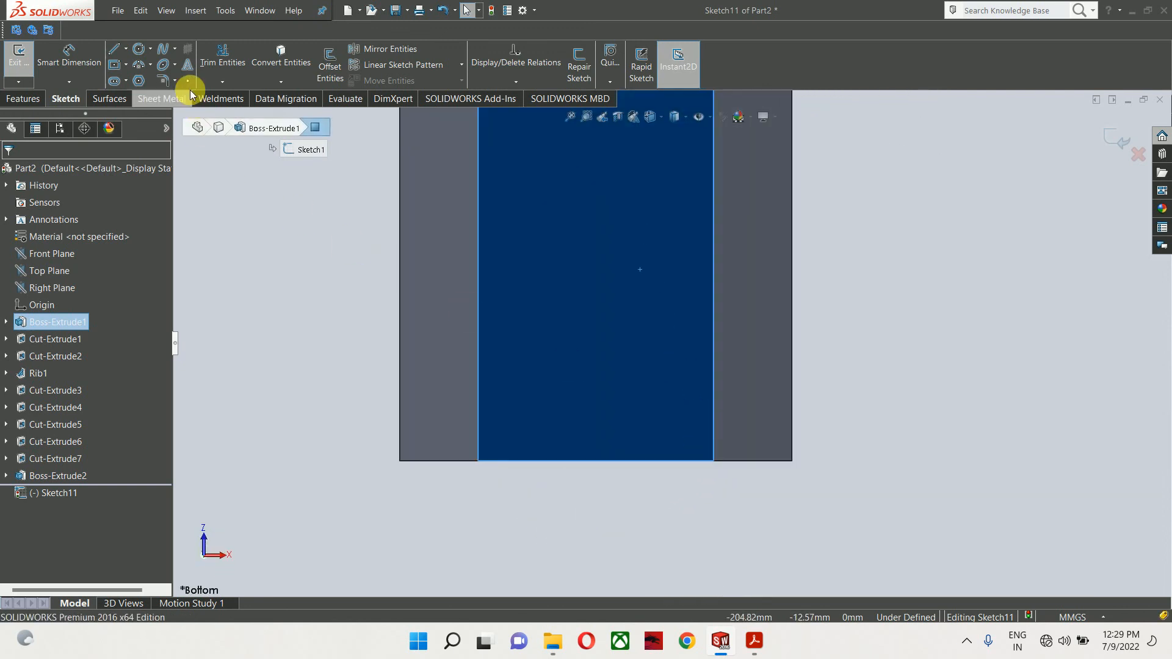
left_click(127, 50)
left_click(126, 78)
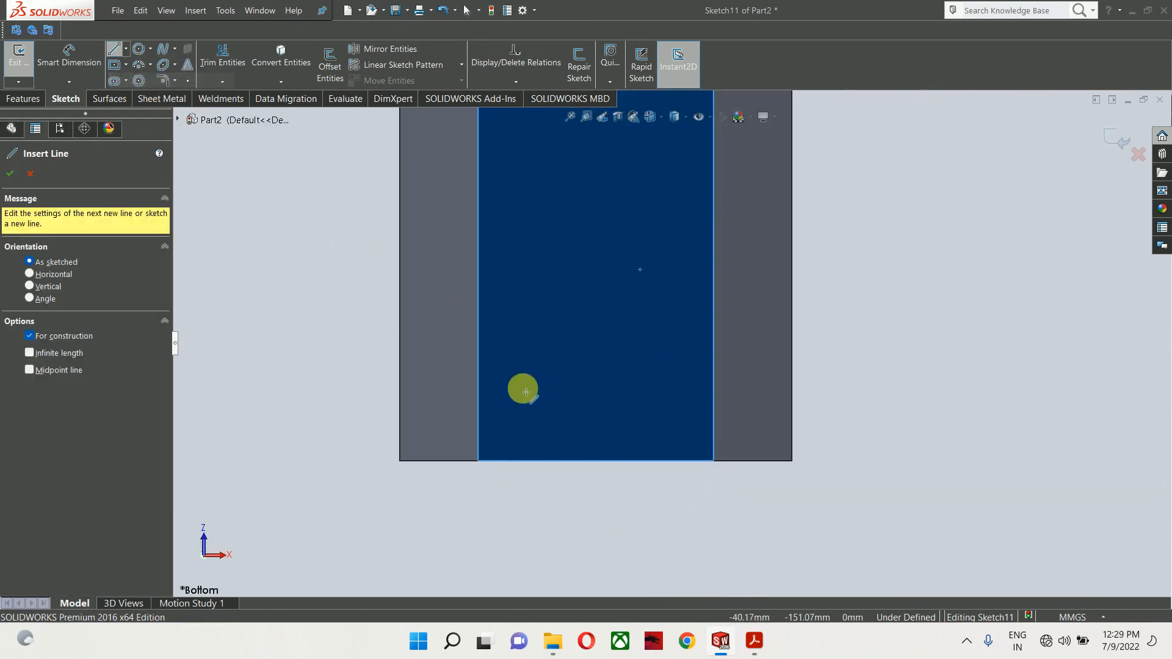
left_click(602, 462)
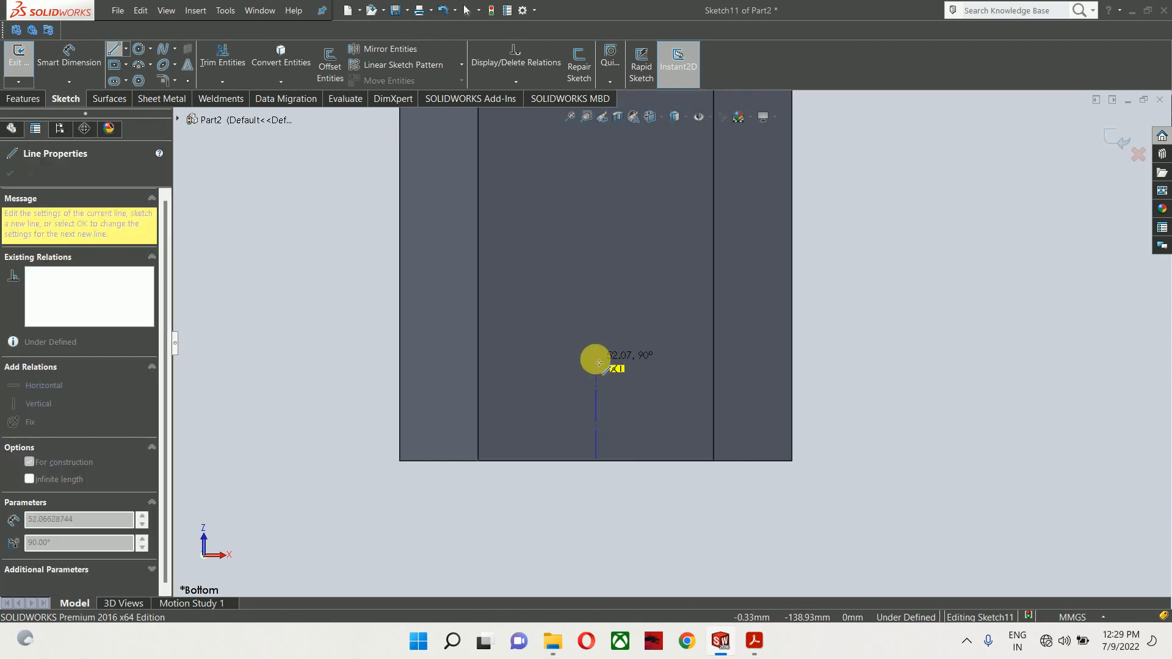
left_click(597, 360)
key("Escape")
Draw a circle of about 36 mm radius centred on the free end of the centreline
right_click_drag(398, 418, 628, 383)
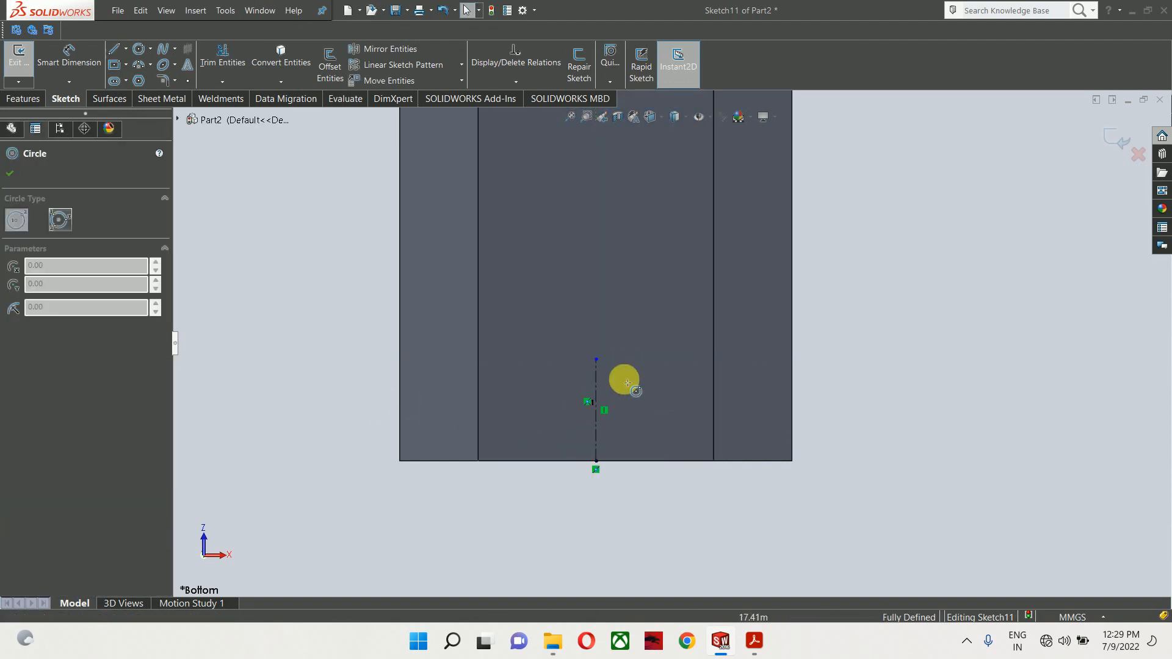
left_click(597, 360)
left_click(650, 312)
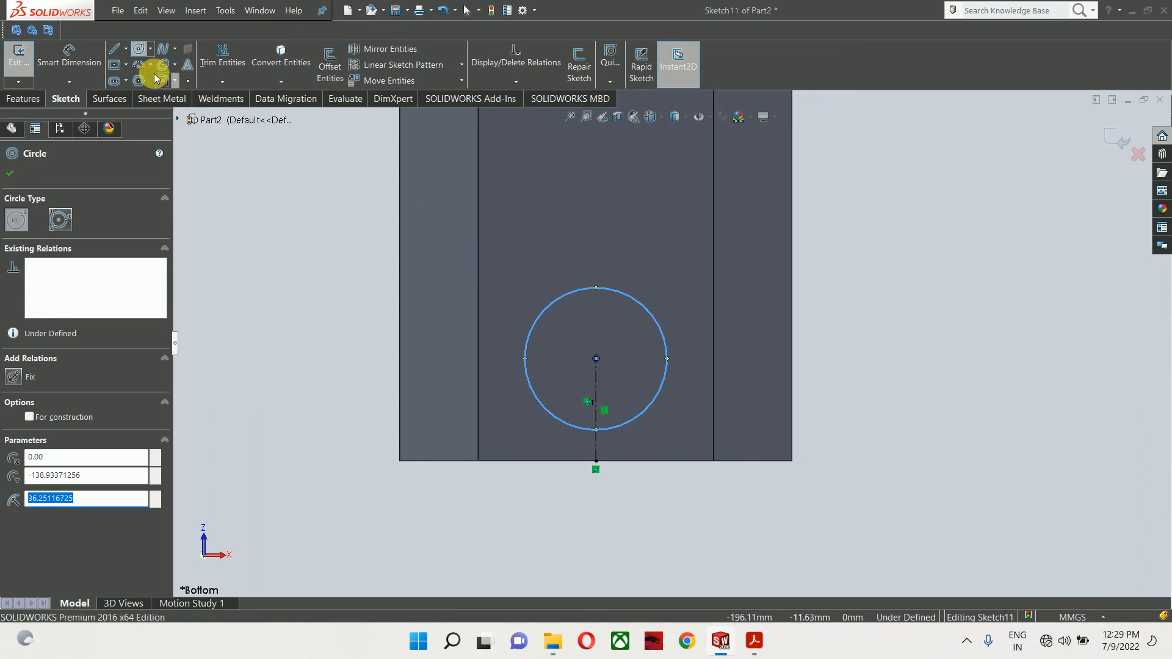
Draw a near-vertical chord about 52 mm long across the -X side of the circle
left_click(117, 48)
scroll(518, 342, "down", 2)
left_click(552, 417)
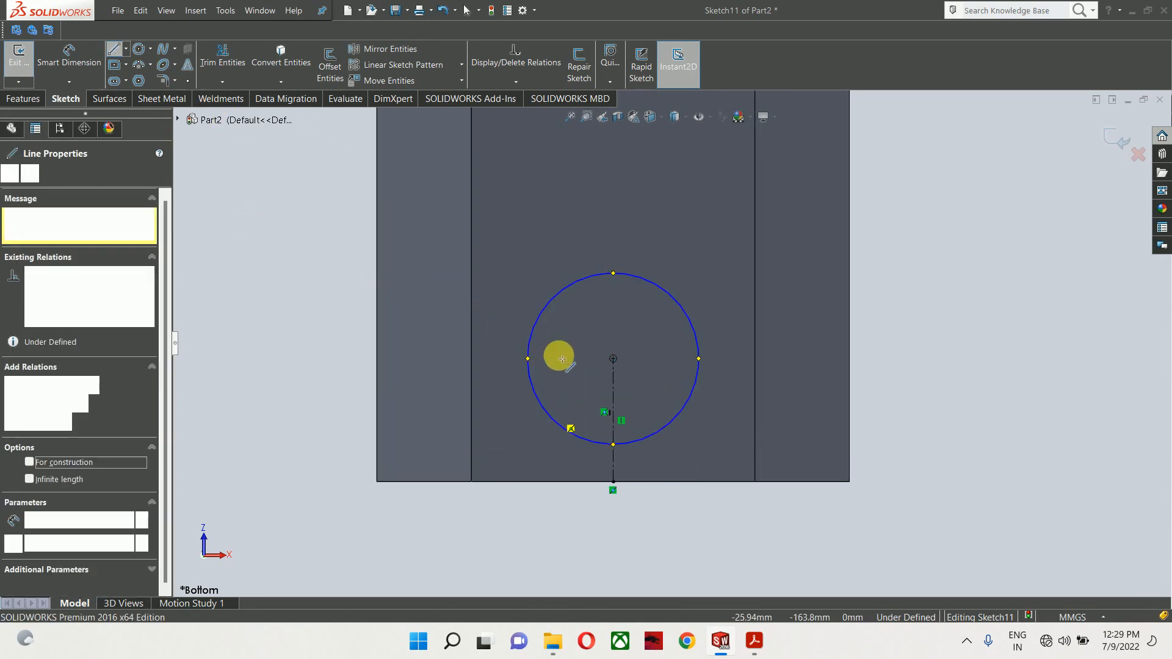
left_click(555, 295)
key("Escape")
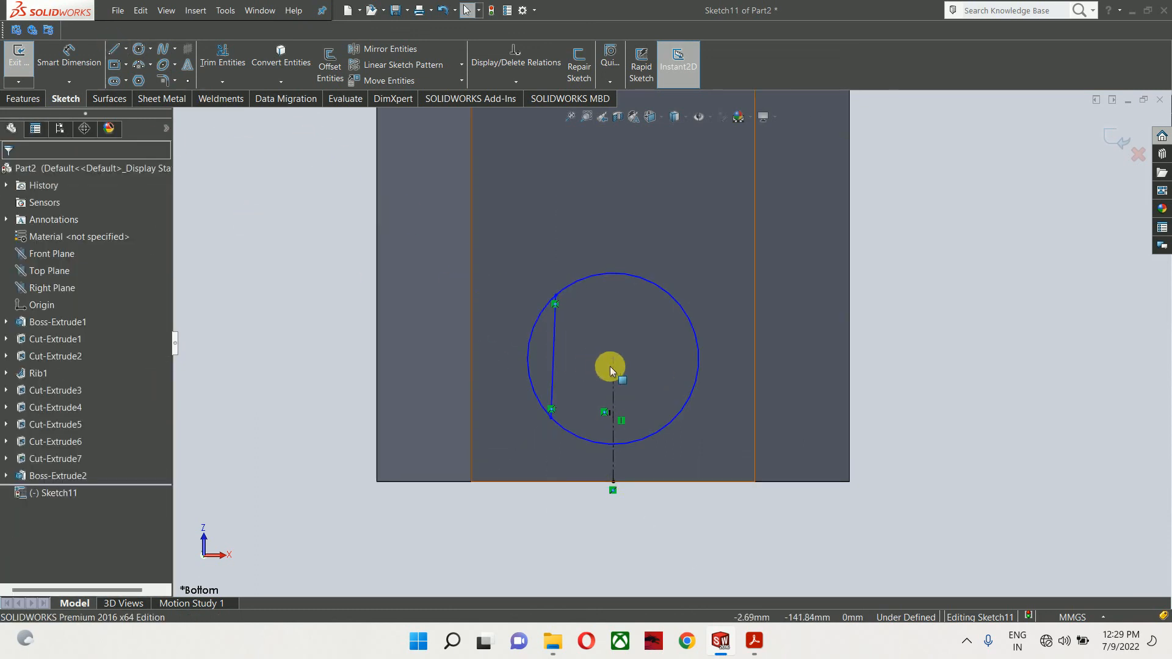
Mirror the chord about the centreline and give the original chord a vertical relation
left_click_drag(625, 346, 550, 386)
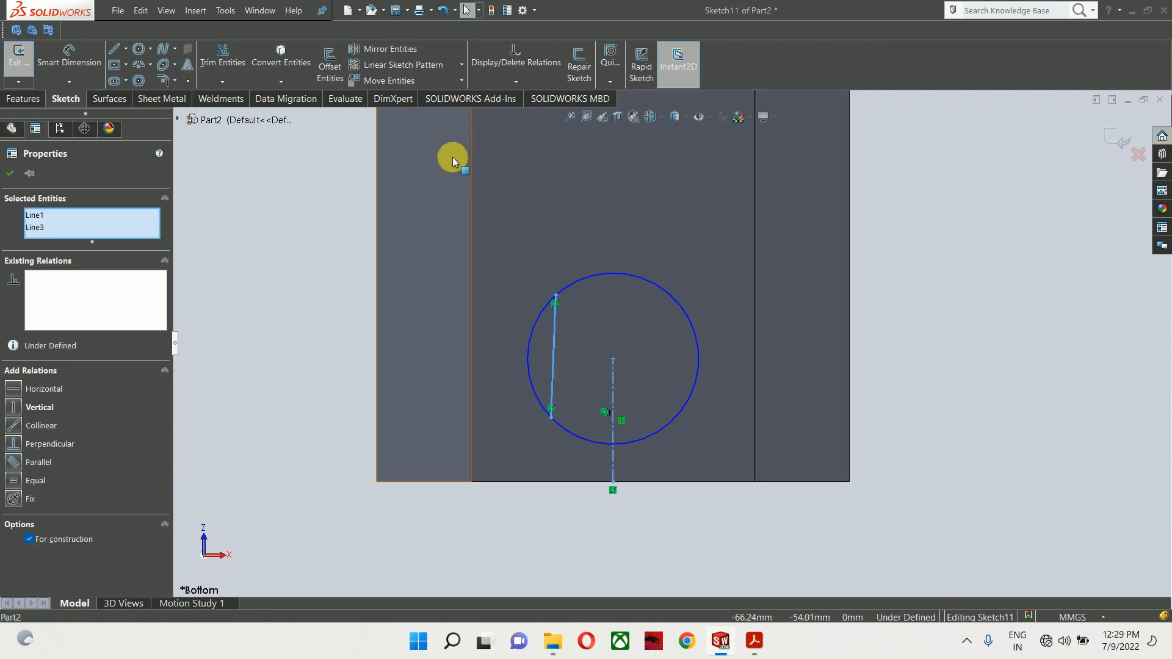
left_click(391, 49)
left_click(548, 374)
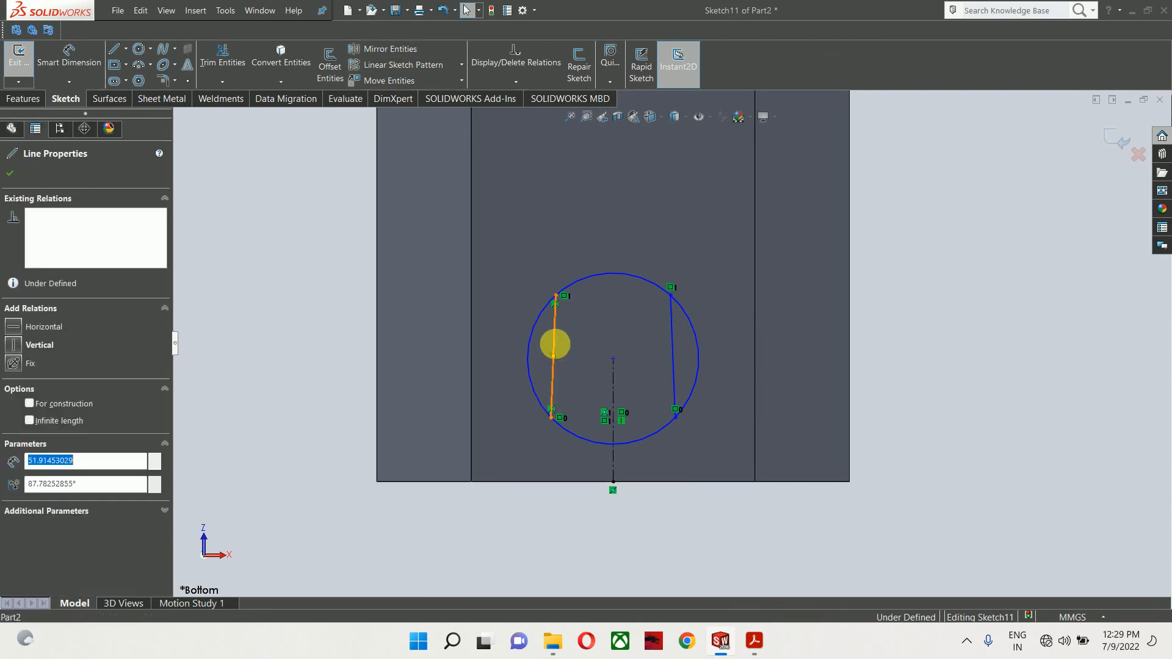
left_click(602, 308)
left_click(890, 394)
scroll(889, 397, "up", 3)
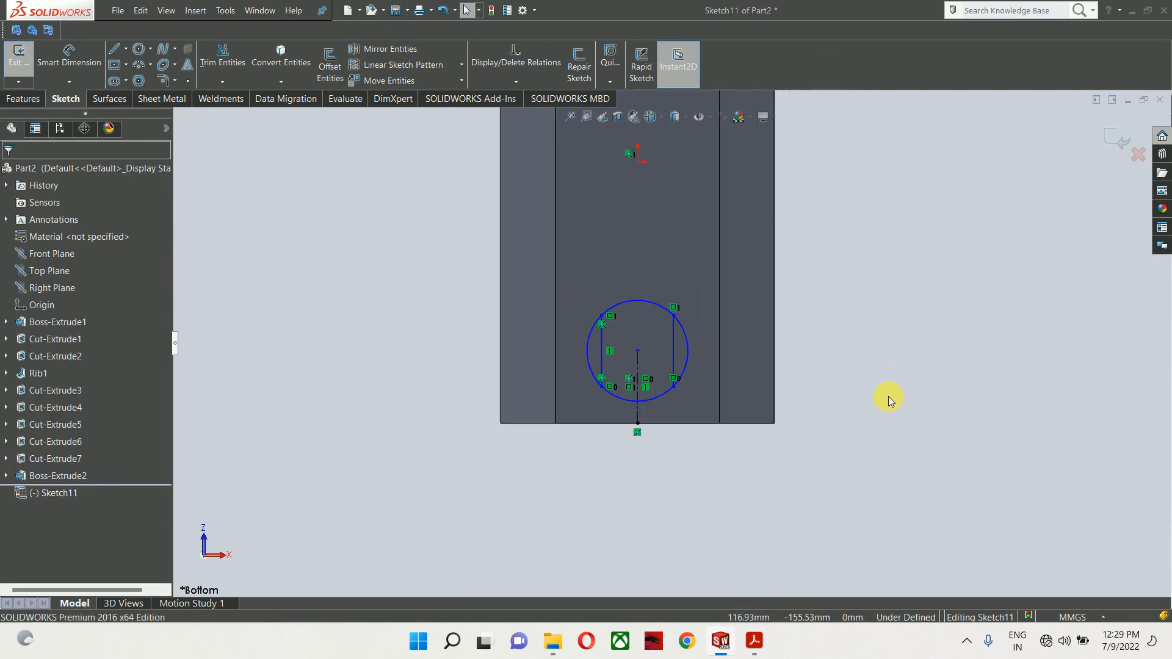
Trim away the circle's side arcs outside the two chords and check the dimensions in the PDF drawing
left_click(222, 55)
scroll(701, 367, "down", 3)
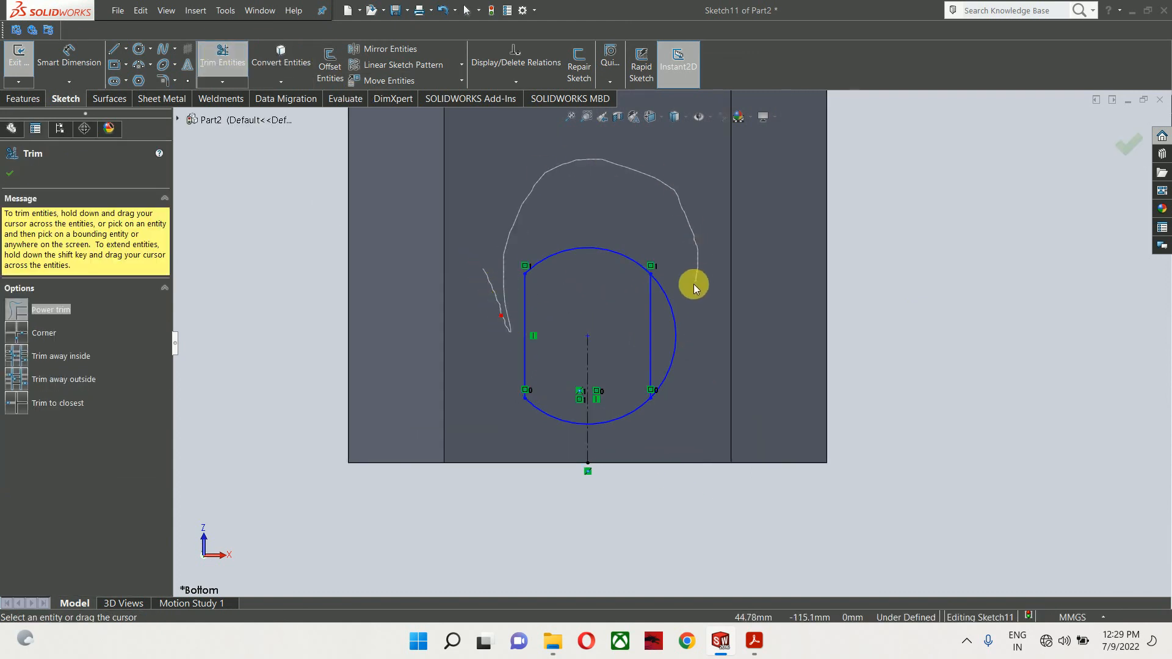
left_click_drag(666, 332, 747, 452)
left_click(753, 636)
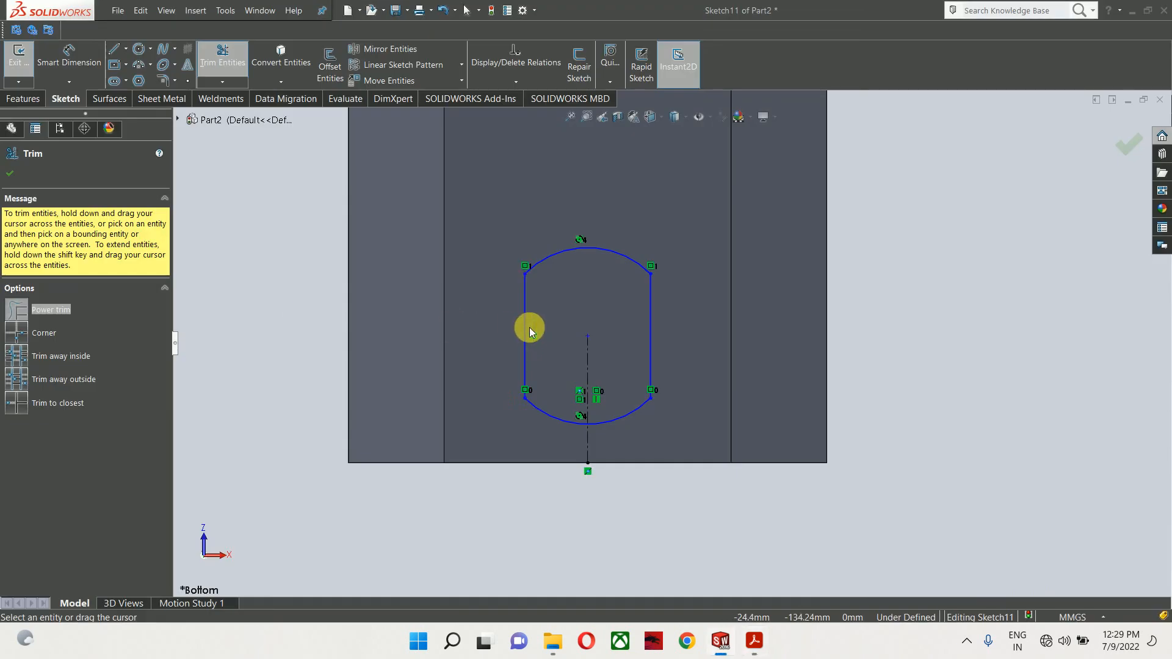
key("Escape")
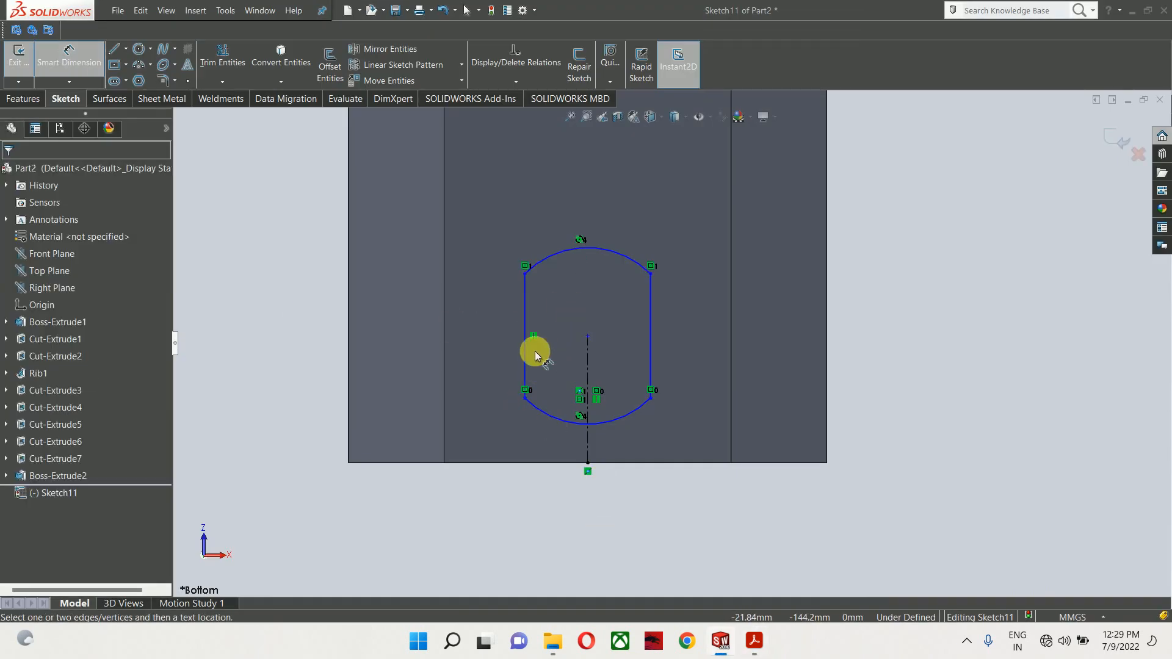
Dimension the distance between the two vertical chords as 70 mm
left_click(527, 322)
left_click(652, 320)
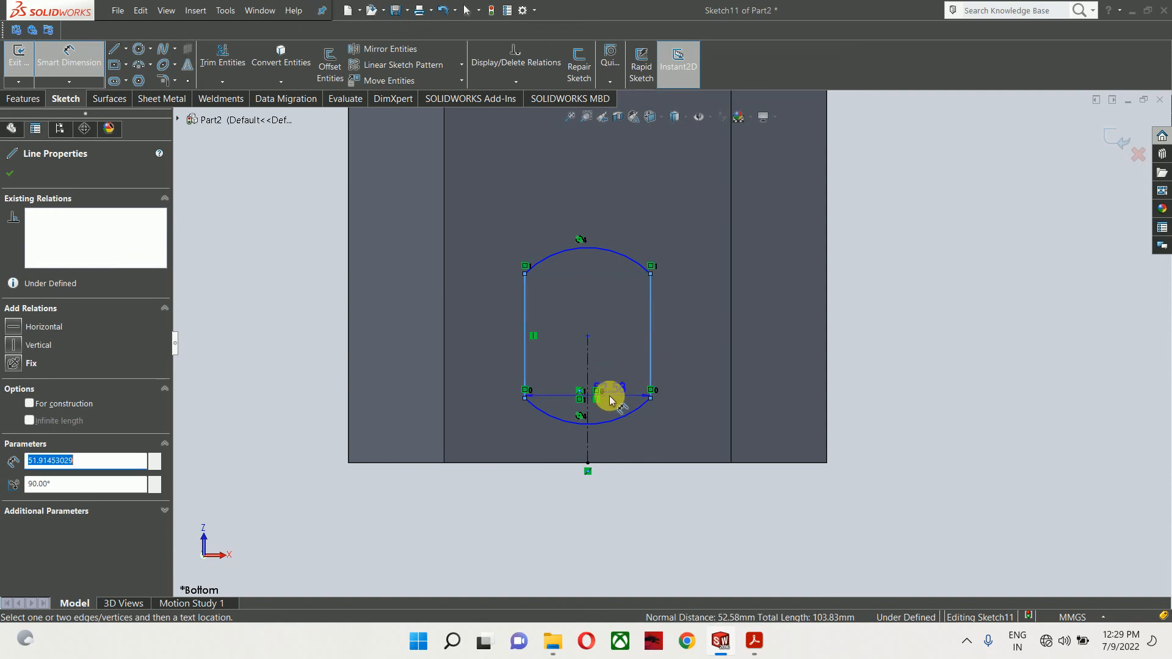
scroll(595, 410, "up", 2)
left_click(522, 468)
type("7")
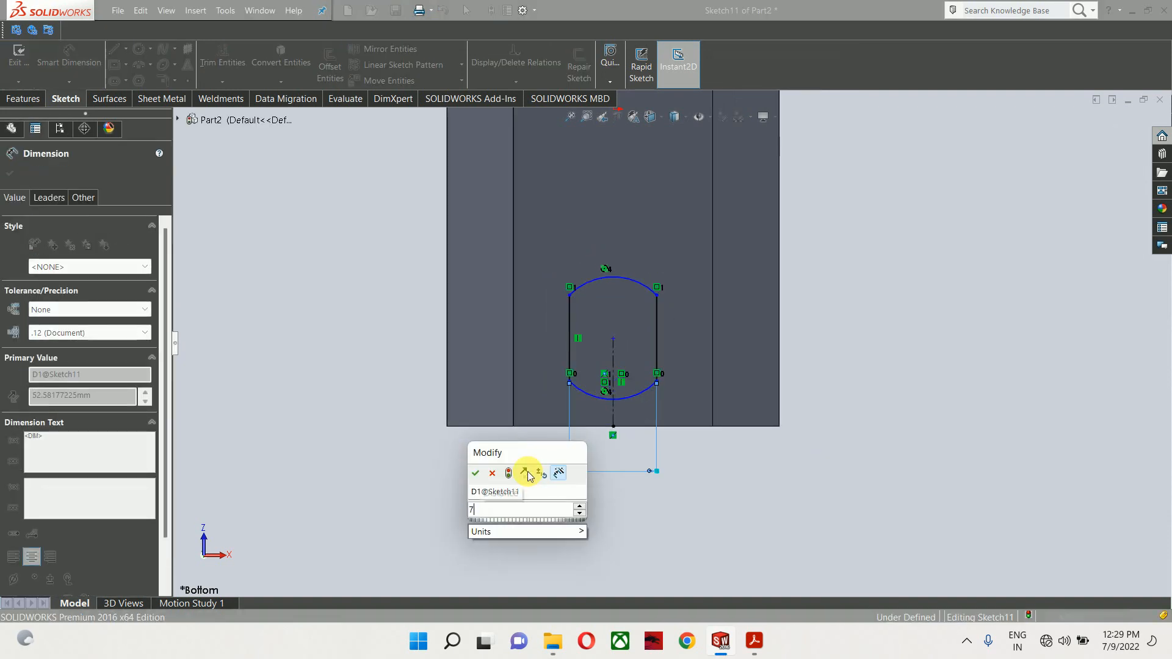
type("0")
key("Return")
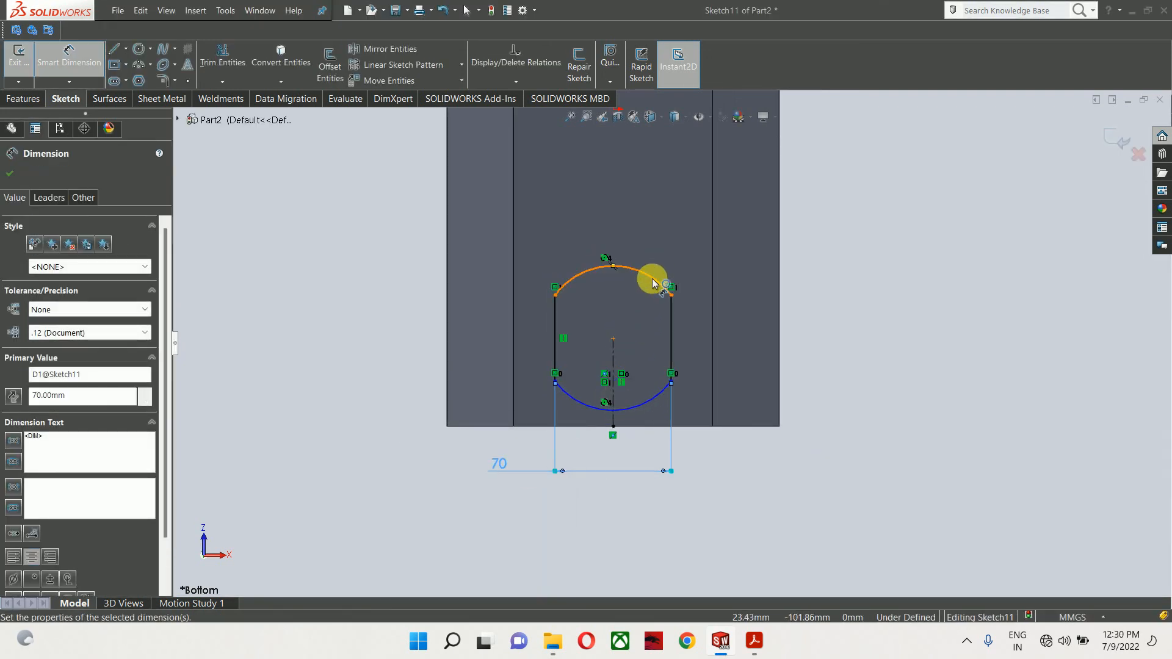
Dimension the radius of the upper arc as 40 mm
left_click(649, 276)
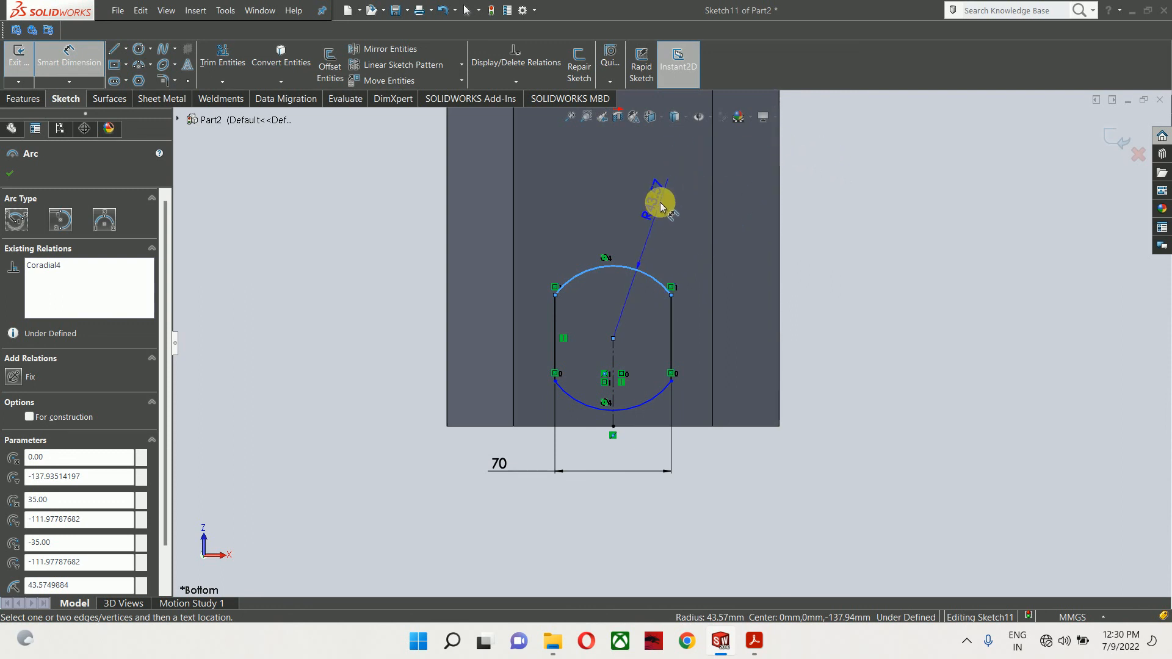
left_click(660, 217)
type("40")
key("Return")
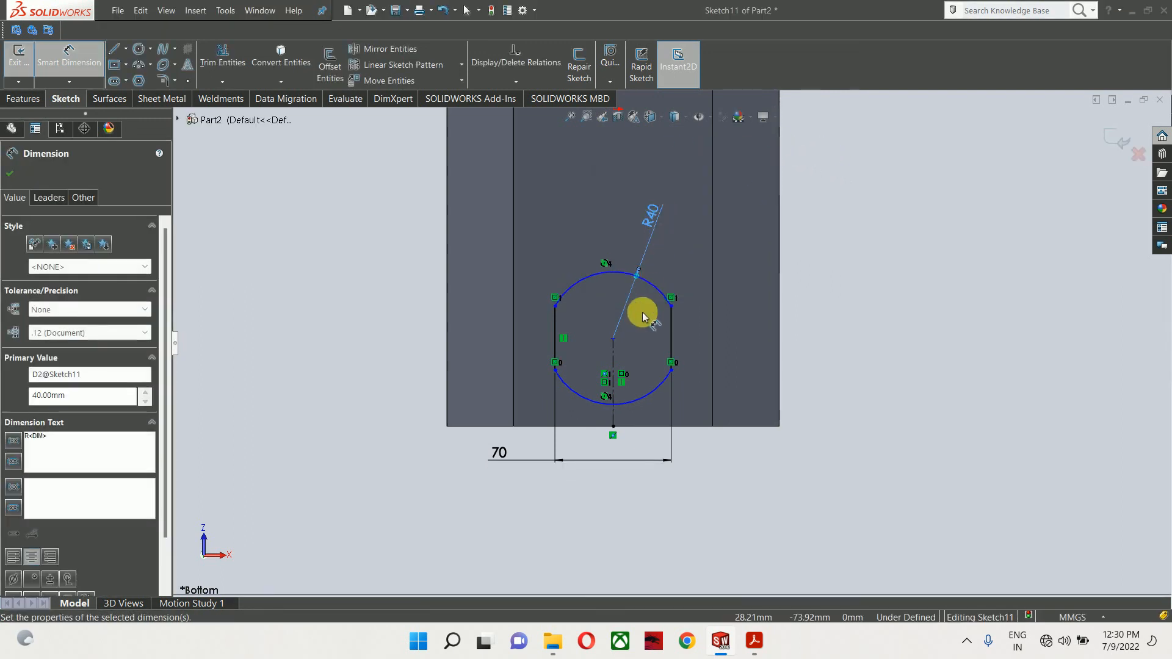
Dimension the centreline's length as 62 mm and exit the sketch
left_click(613, 350)
left_click(863, 376)
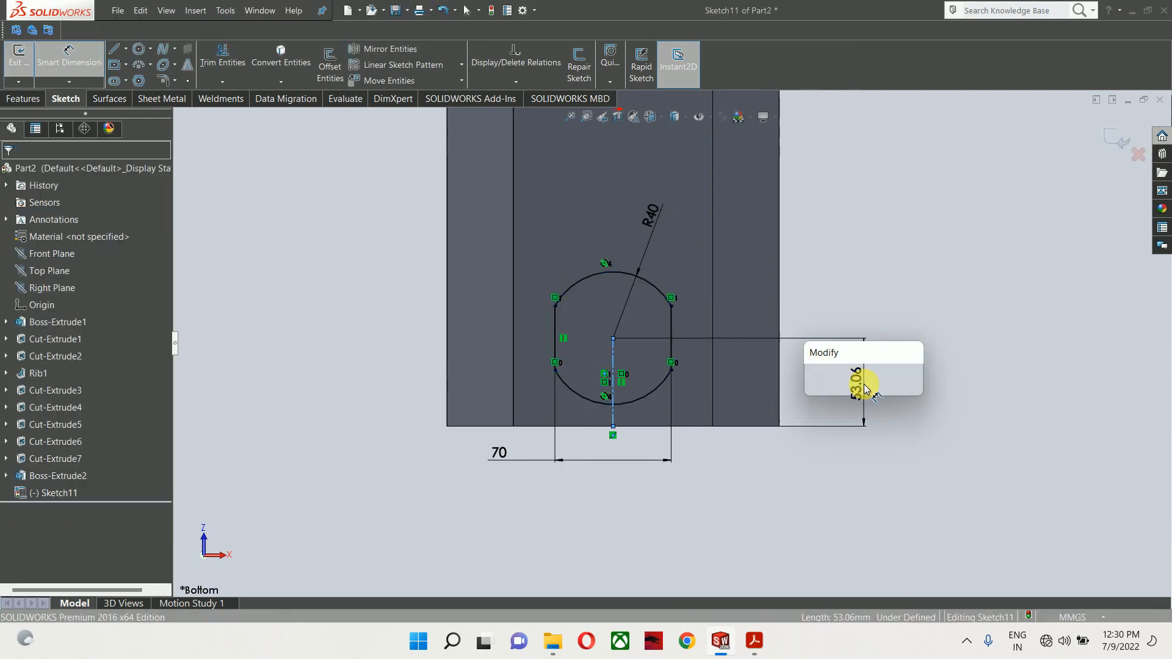
type("62")
key("Return")
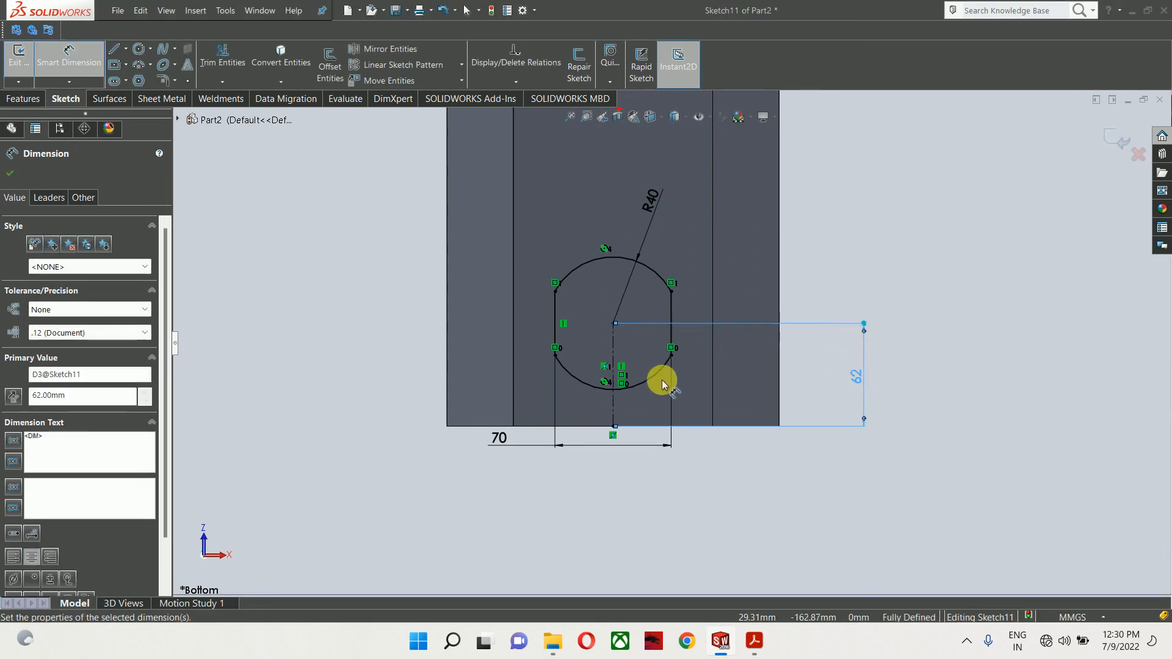
key("Escape")
left_click(1098, 136)
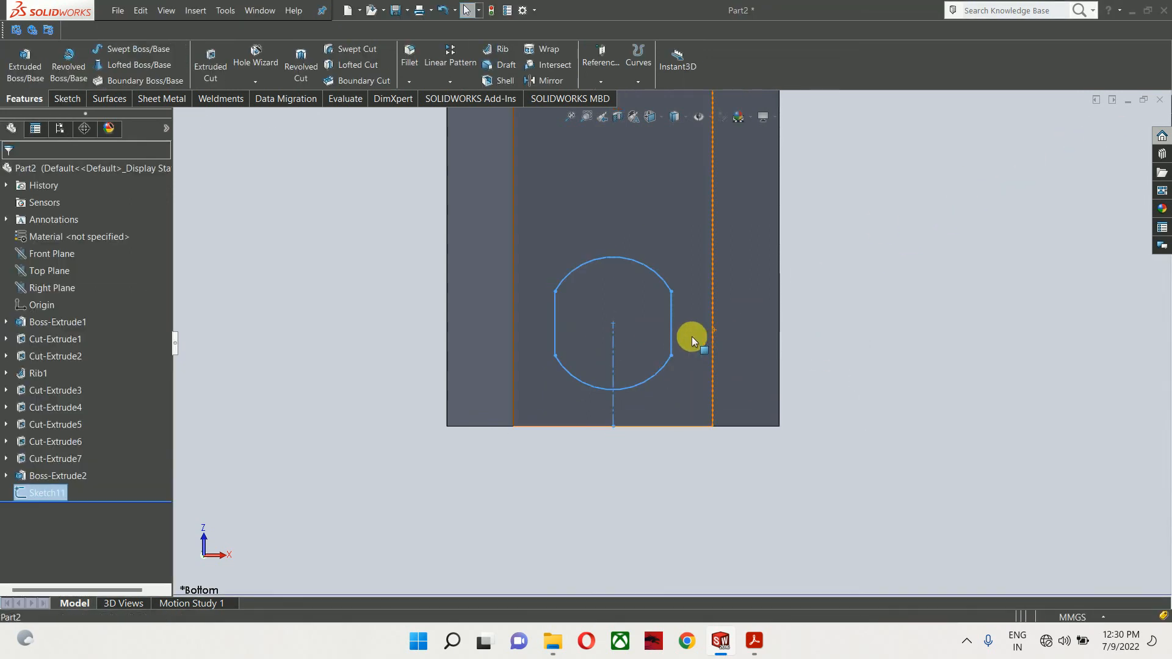
Cut the flat-sided recess profile 13 mm deep into the bottom face with a blind extruded cut
left_click(210, 64)
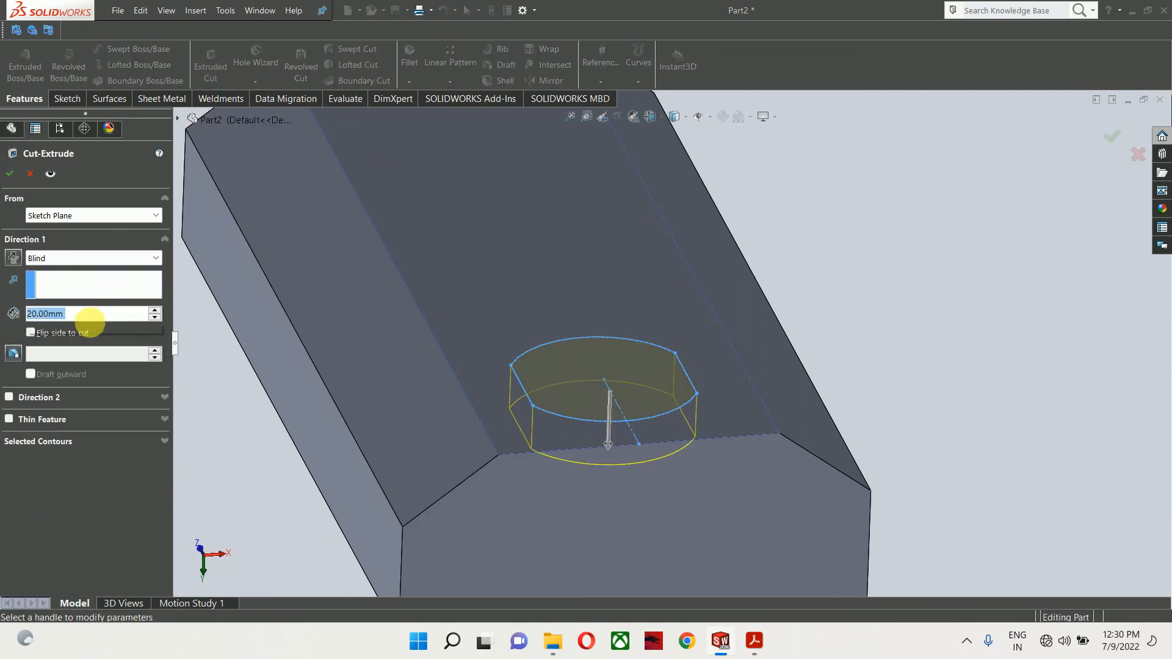
type("1\\")
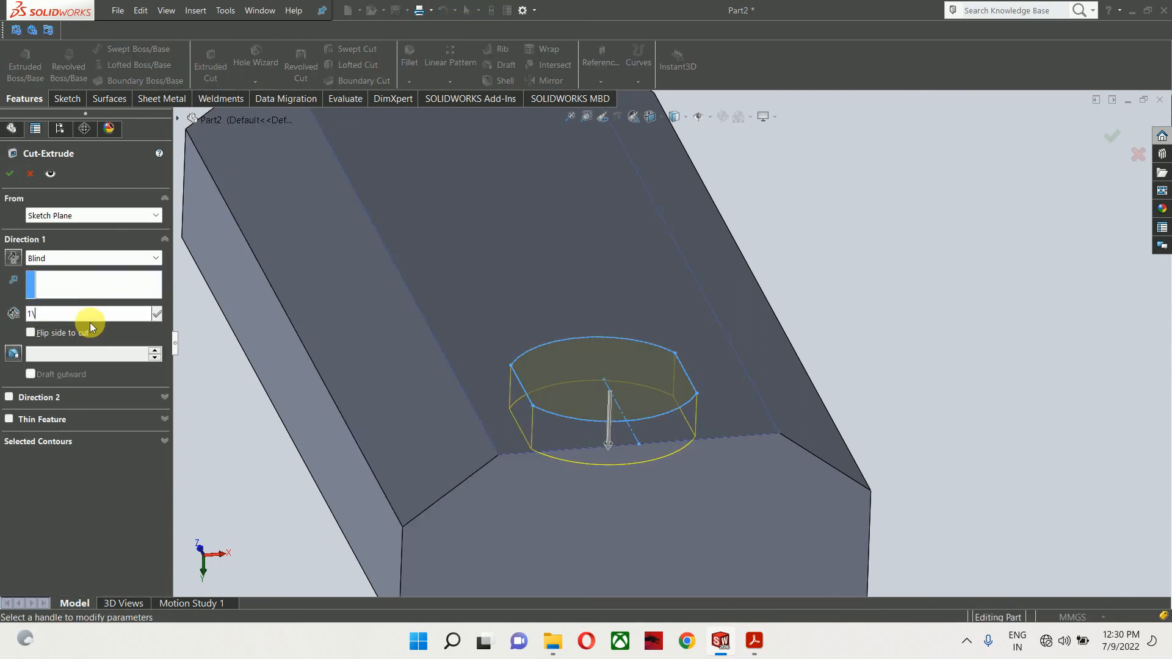
key("BackSpace")
key("Return")
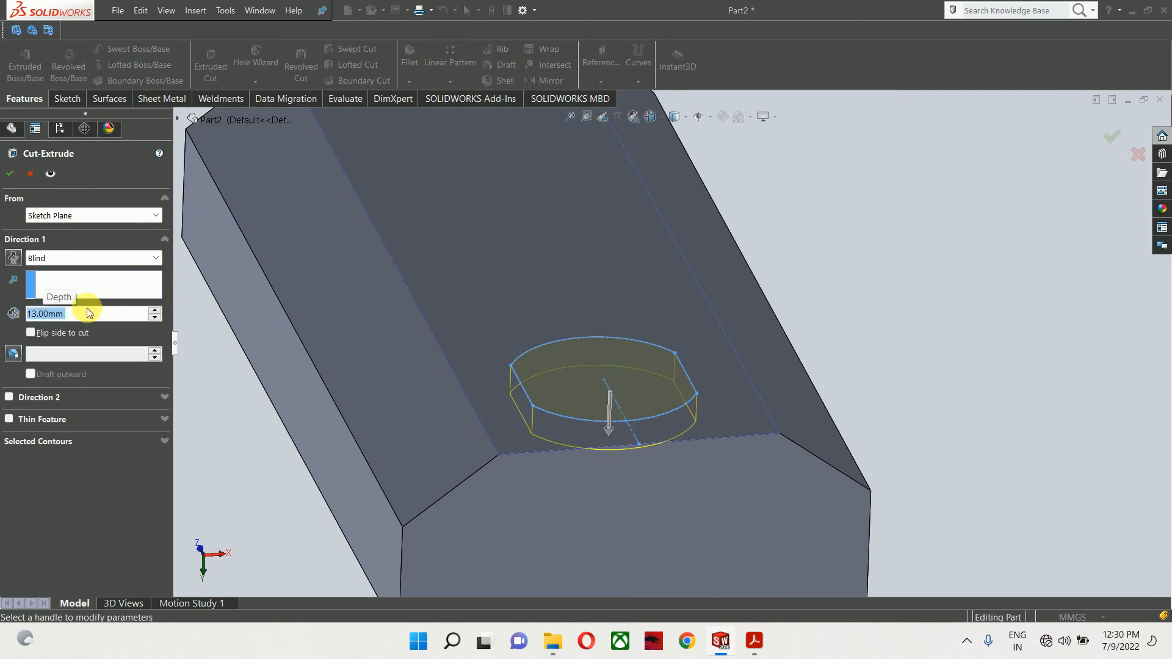
left_click(889, 289)
Create a reference plane offset 62 mm inward from the block's end face nearest the recess, using Flip offset
scroll(810, 362, "up", 4)
mouse_move(683, 398)
middle_mouse_down()
mouse_move(748, 264)
mouse_move(675, 382)
middle_mouse_up()
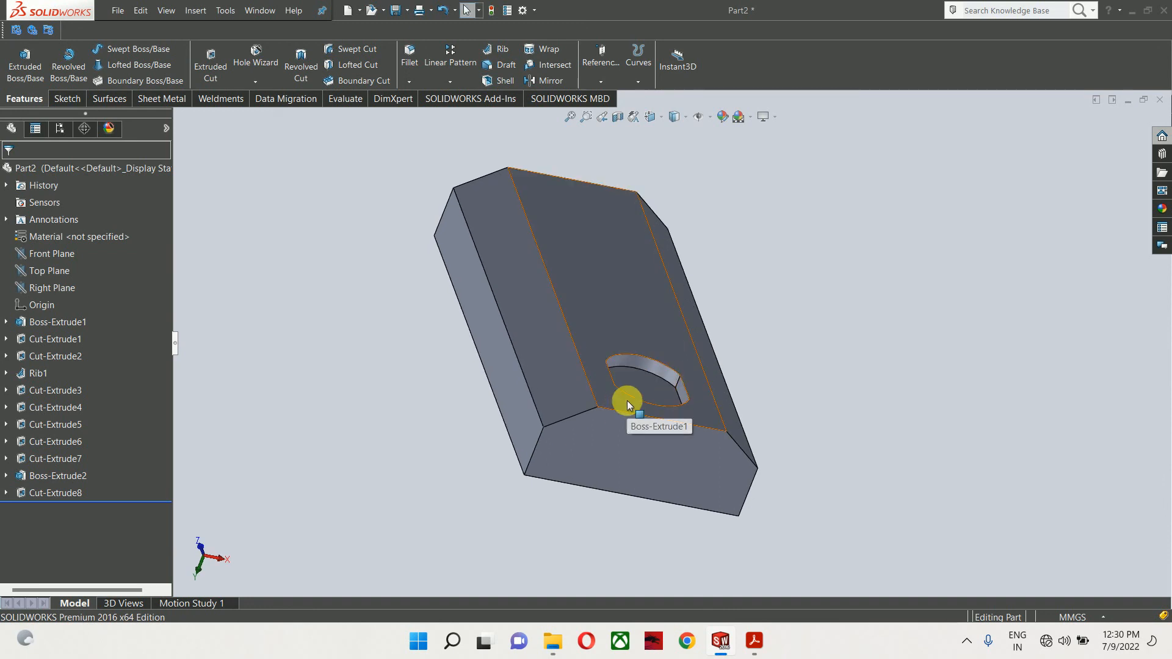
middle_click_drag(581, 419, 558, 486)
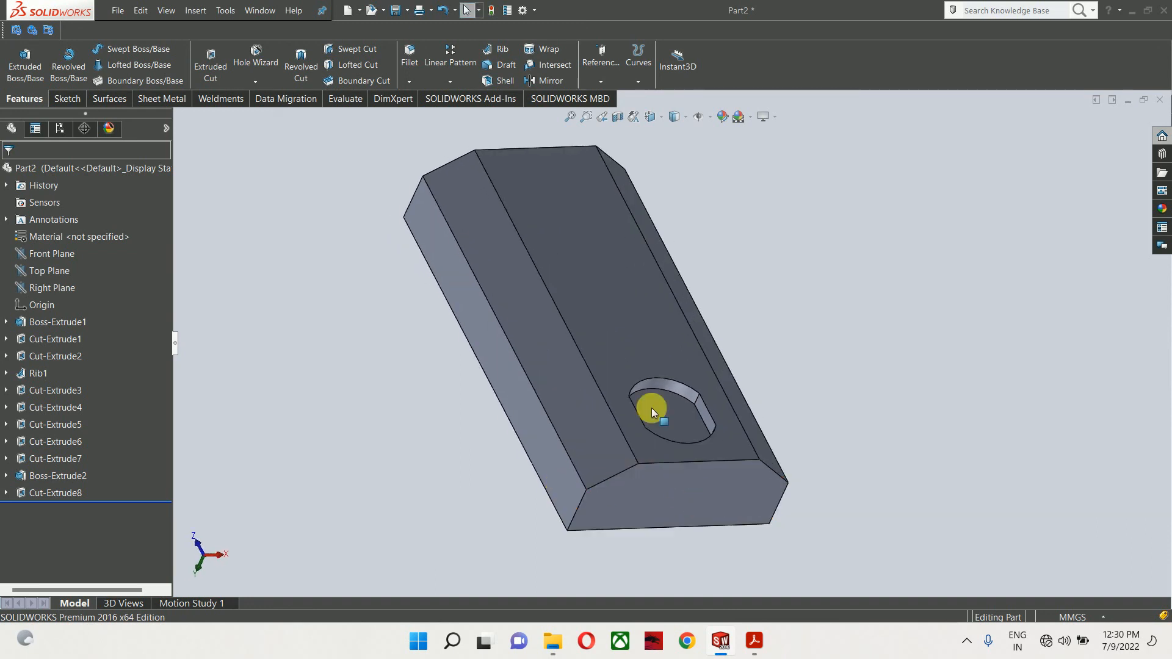
left_click(595, 71)
left_click(603, 102)
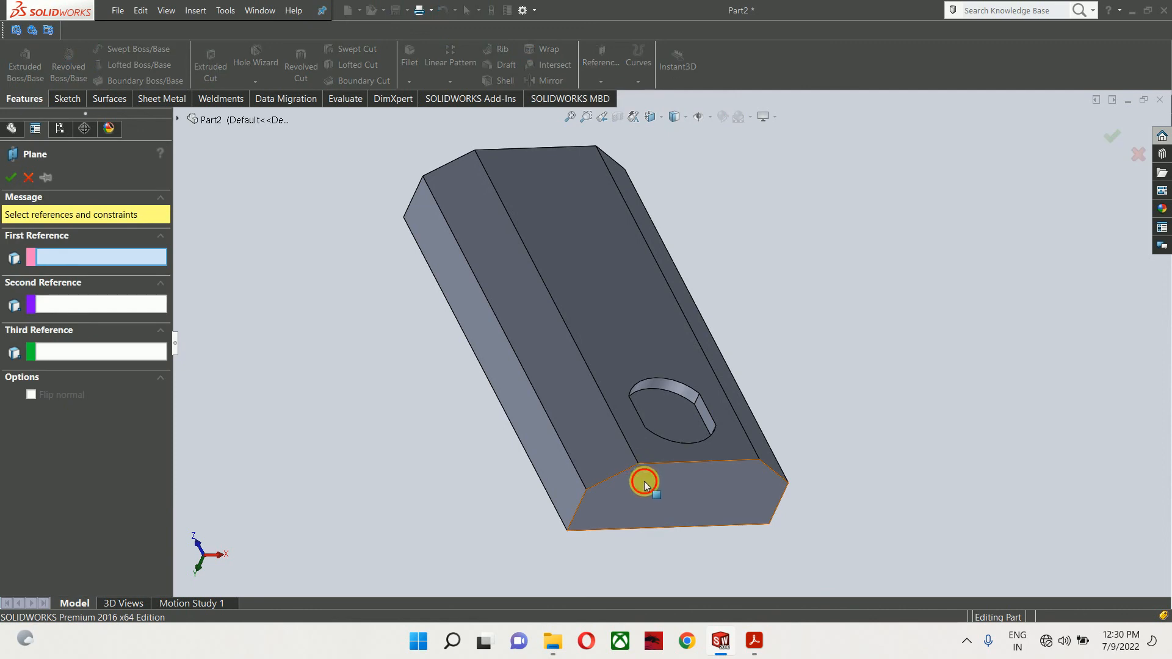
left_click(642, 479)
type("63")
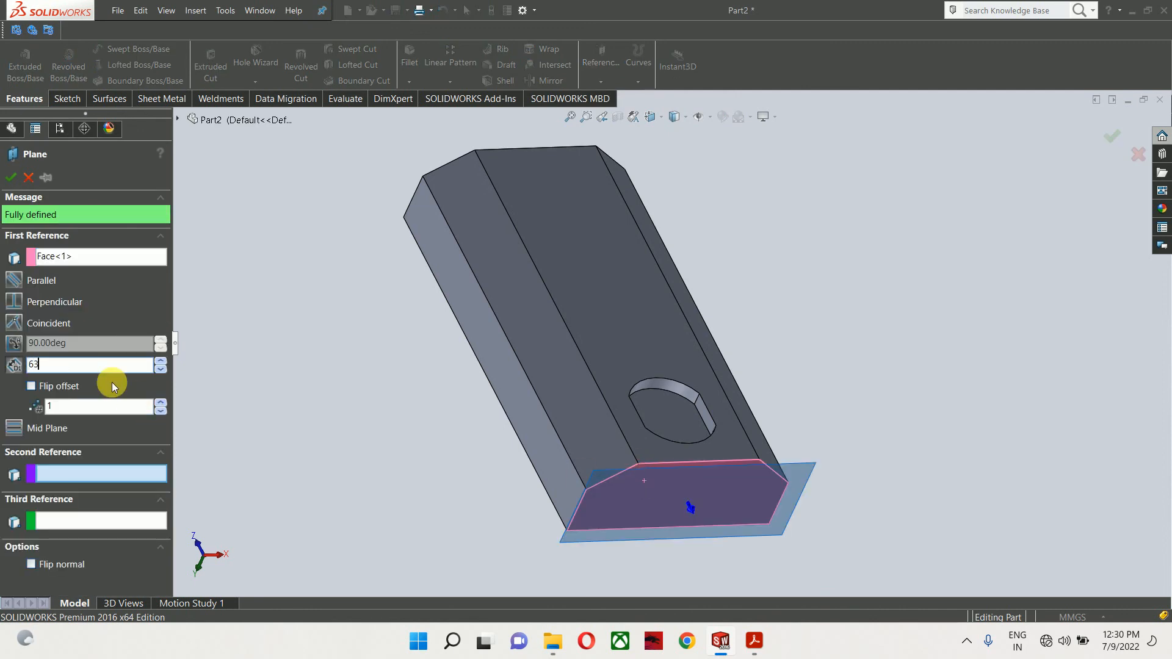
key("BackSpace")
type("2")
key("Return")
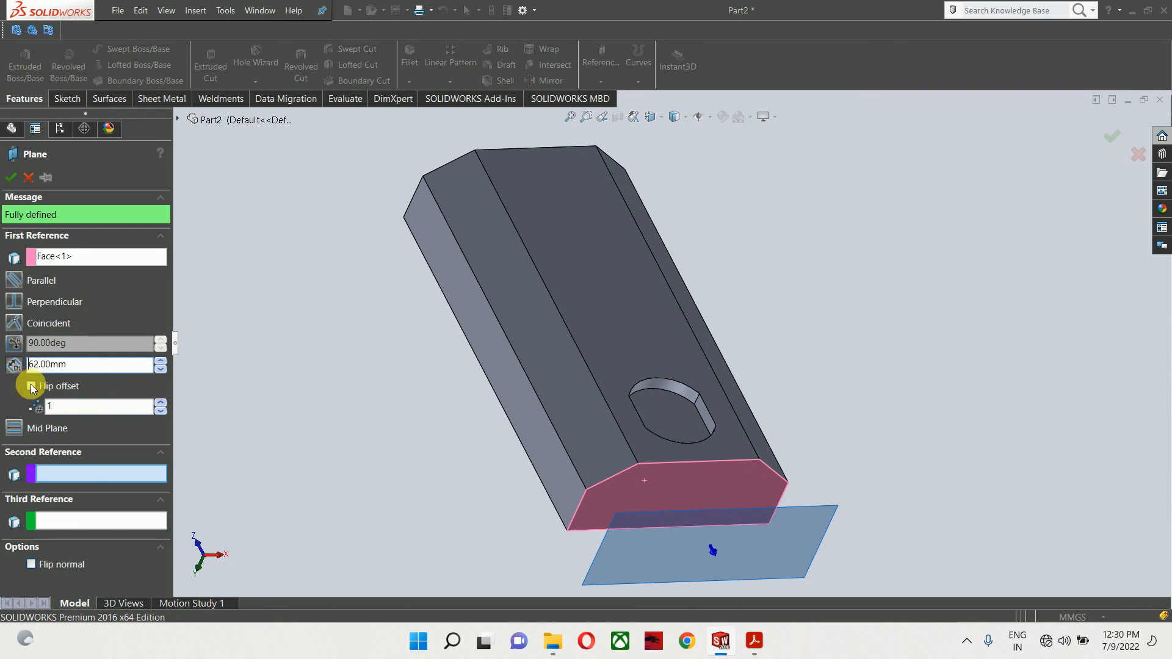
left_click(59, 385)
left_click(1113, 153)
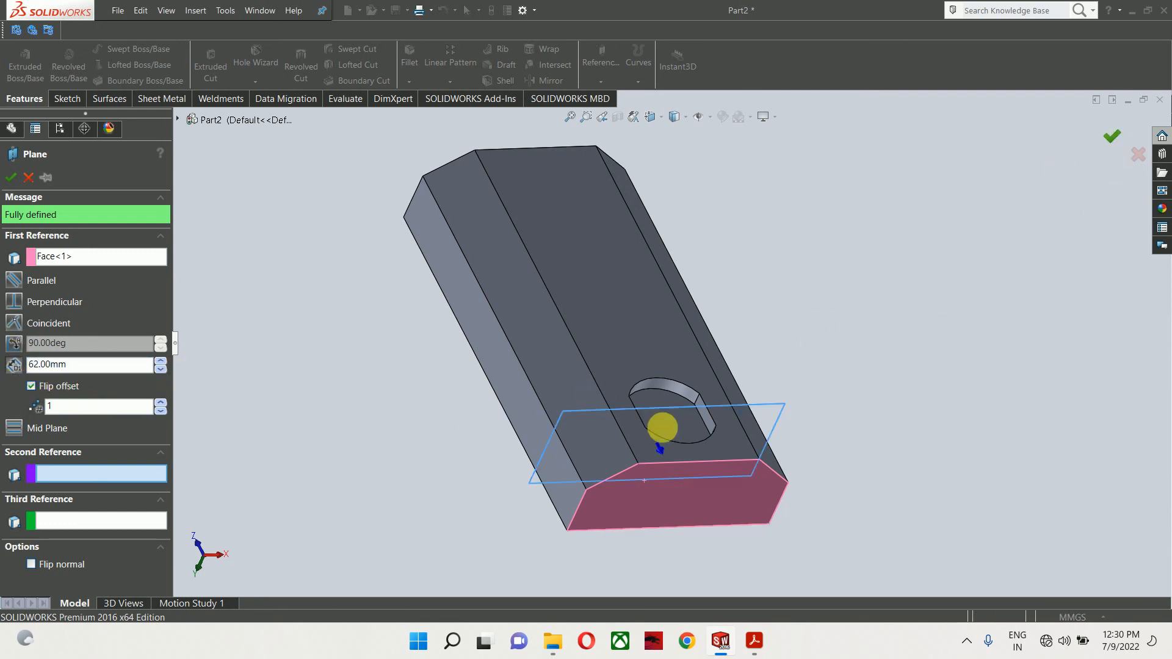
Start a sketch on the new offset plane and display the model with hidden lines visible
left_click(780, 409)
left_click(830, 373)
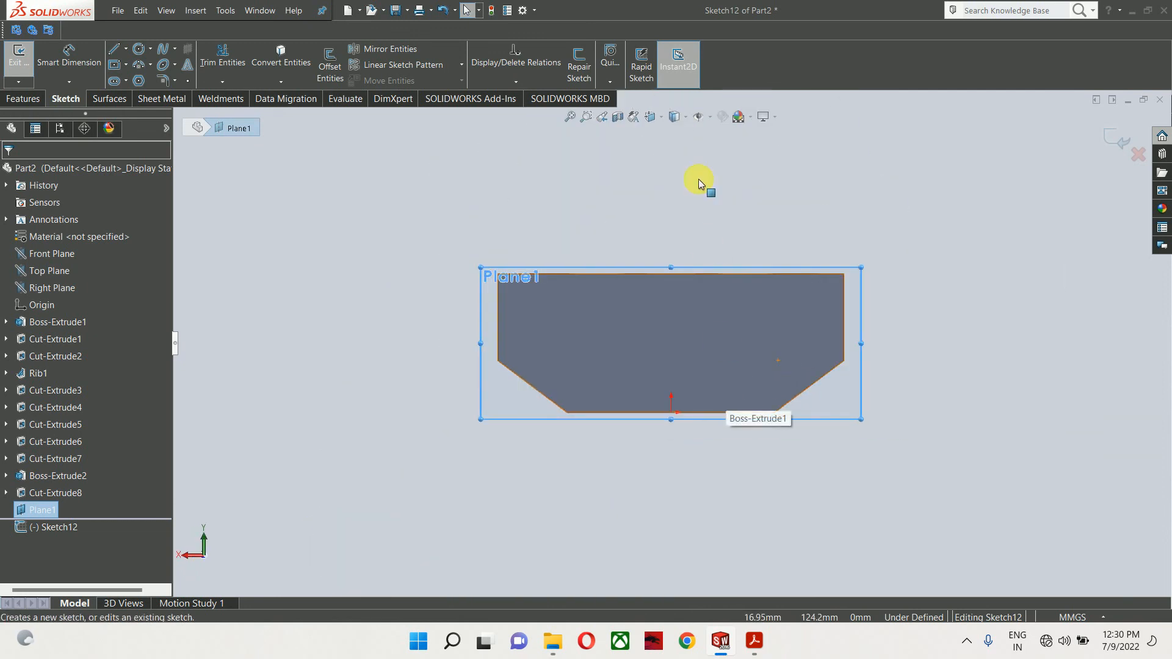
left_click(673, 116)
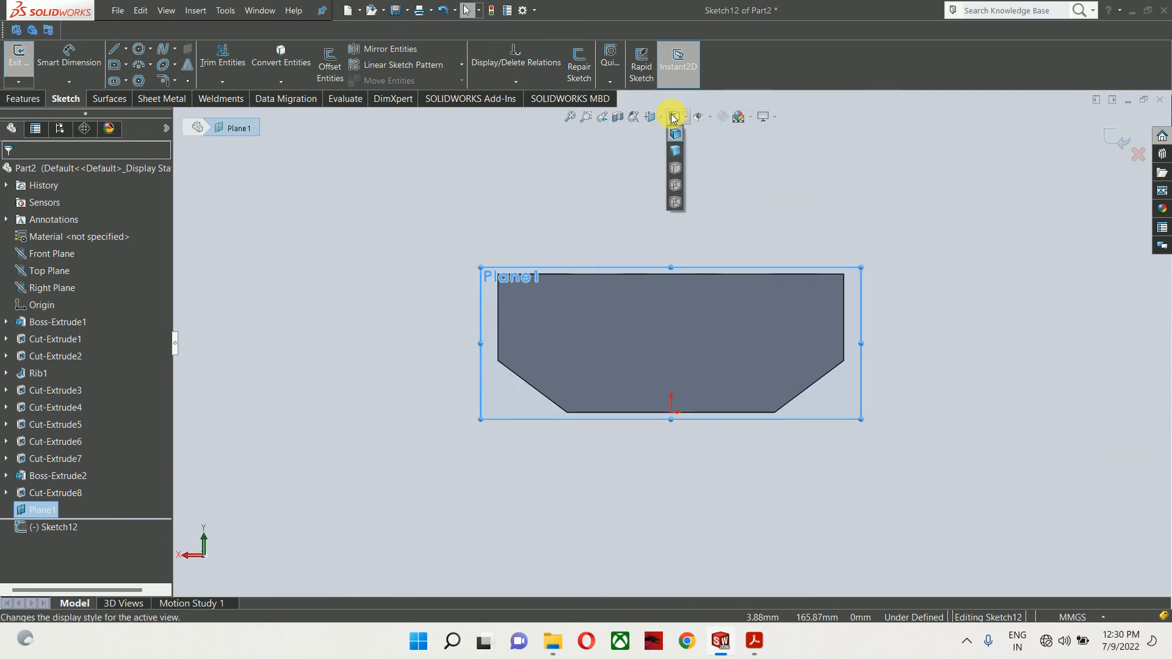
left_click(674, 186)
left_click(665, 512)
scroll(671, 431, "down", 4)
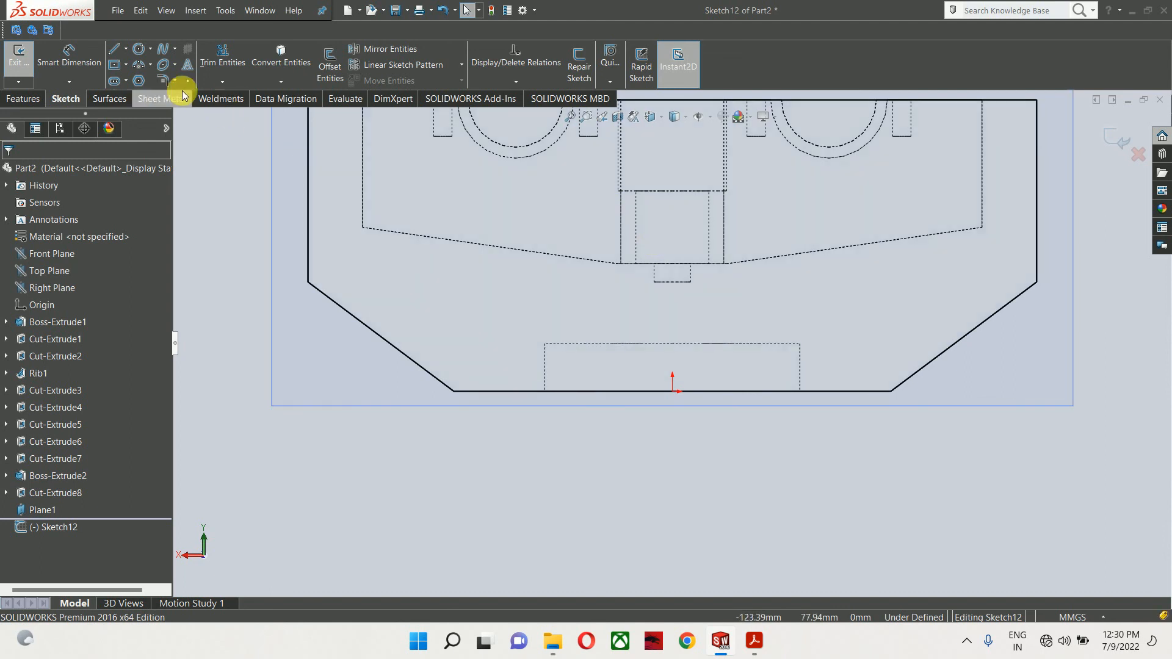
Sketch a closed trapezoid joining the recess's two upper corners to the small centre hole's lower corners, and exit the sketch
left_click(114, 49)
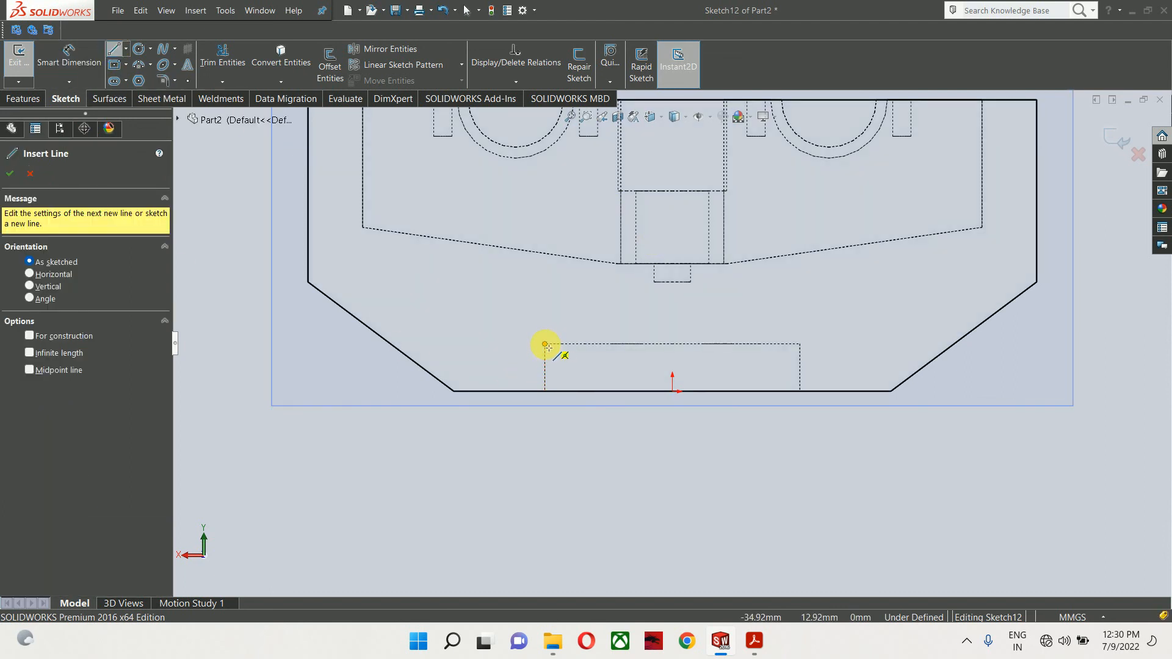
left_click(546, 345)
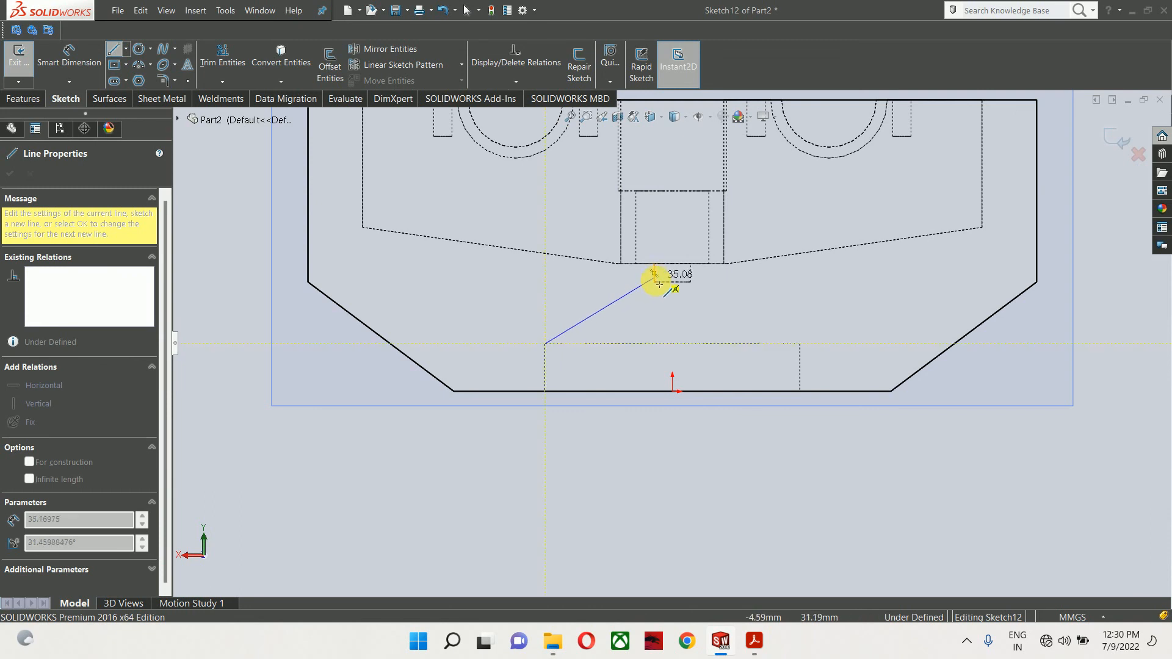
left_click(654, 282)
left_click(690, 282)
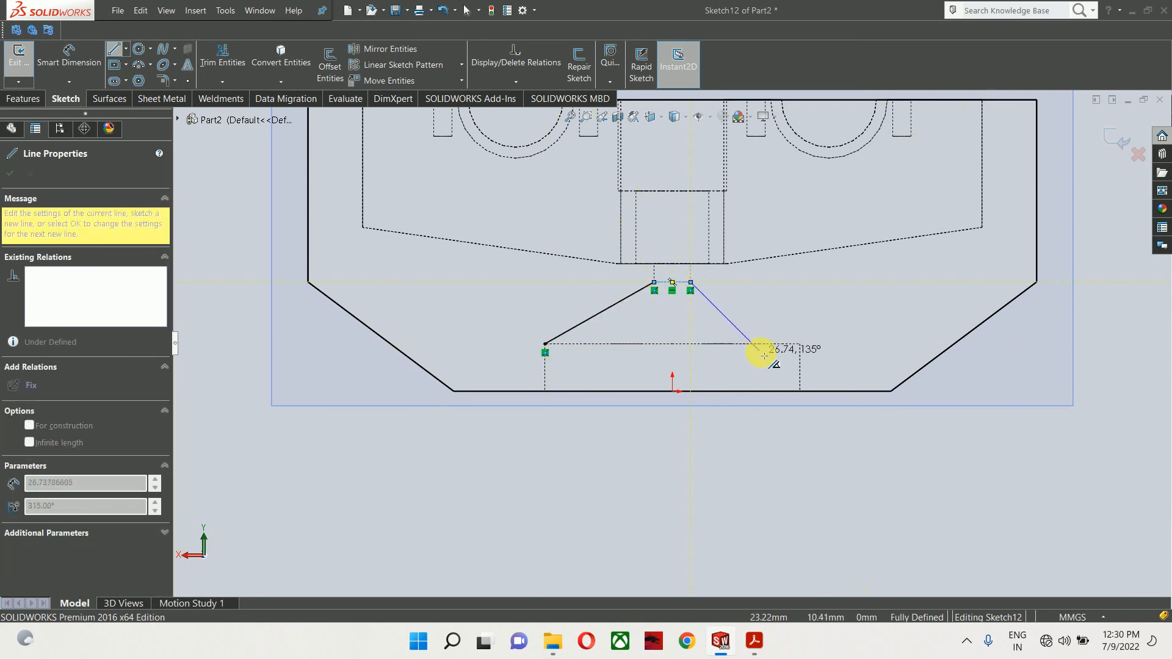
left_click(800, 344)
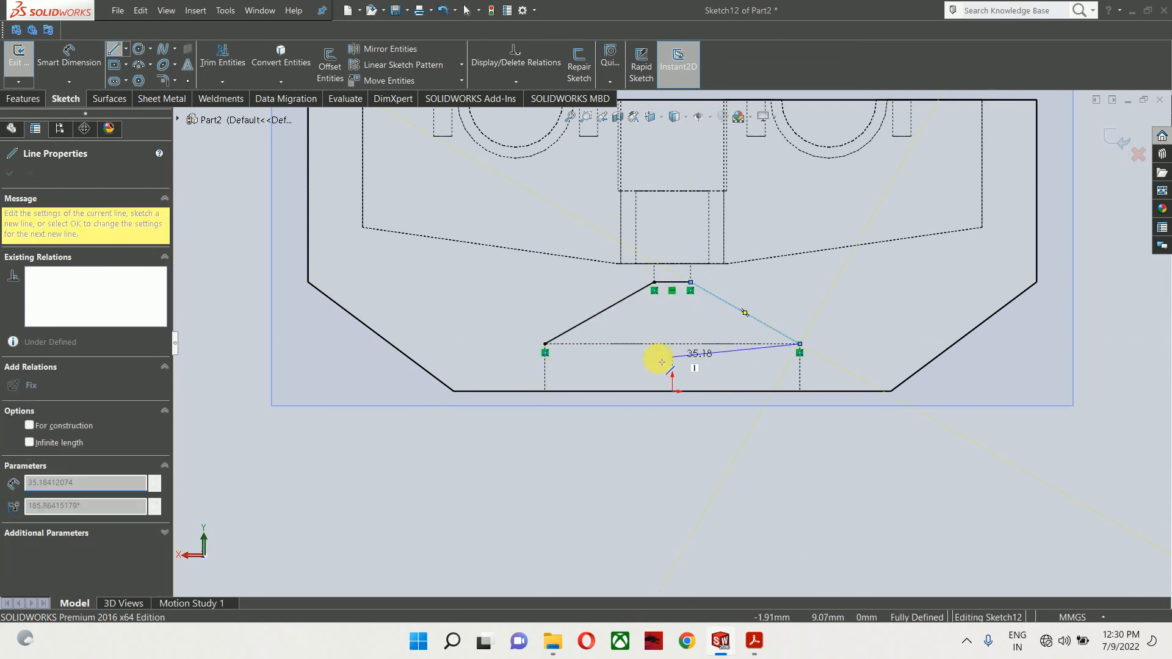
left_click(545, 344)
key("Escape")
scroll(700, 362, "up", 3)
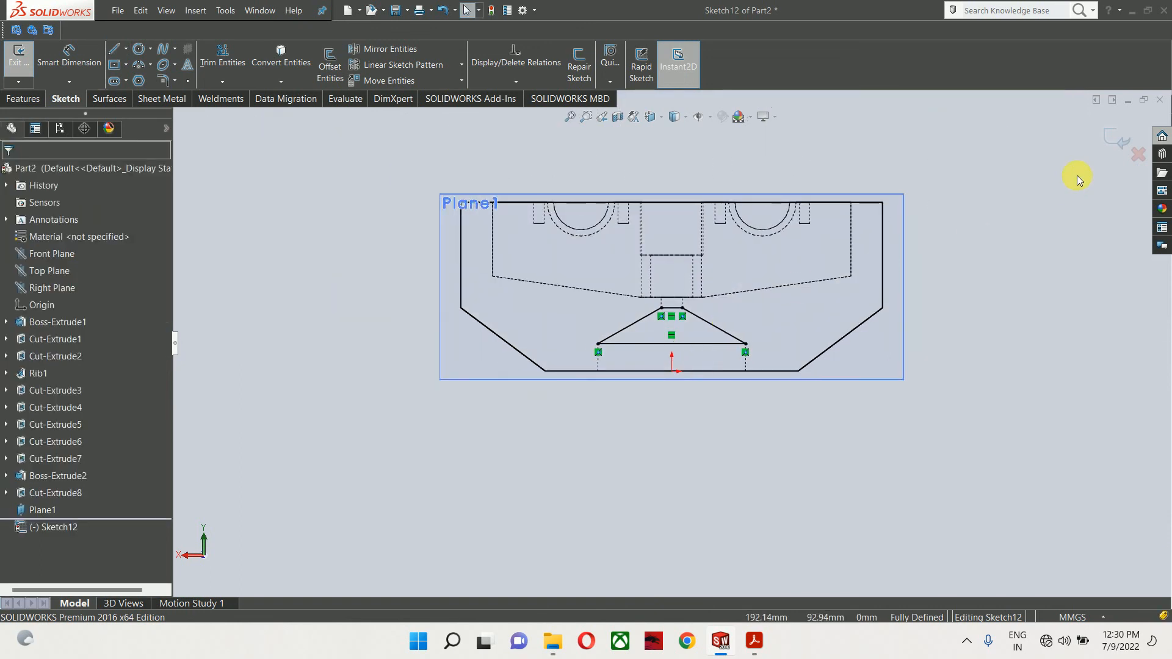
left_click(1108, 141)
Hide the offset plane and return the model display to shaded with edges
middle_click_drag(897, 335, 871, 392)
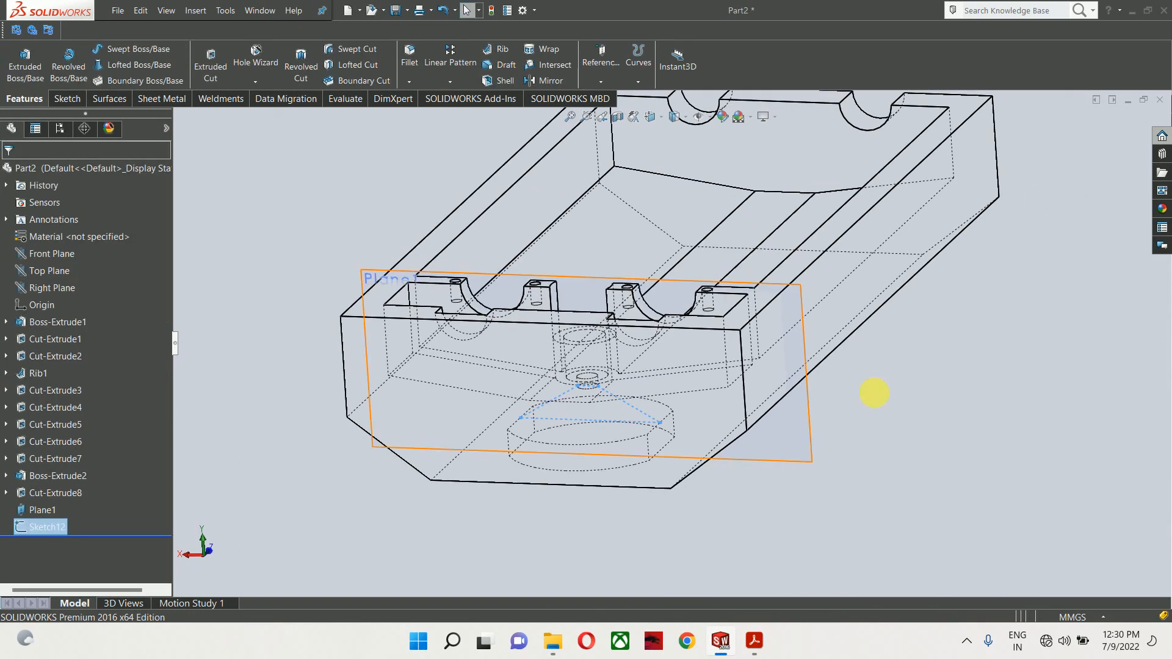
left_click(812, 445)
left_click(873, 409)
middle_click_drag(804, 450, 682, 127)
key("f")
left_click(675, 117)
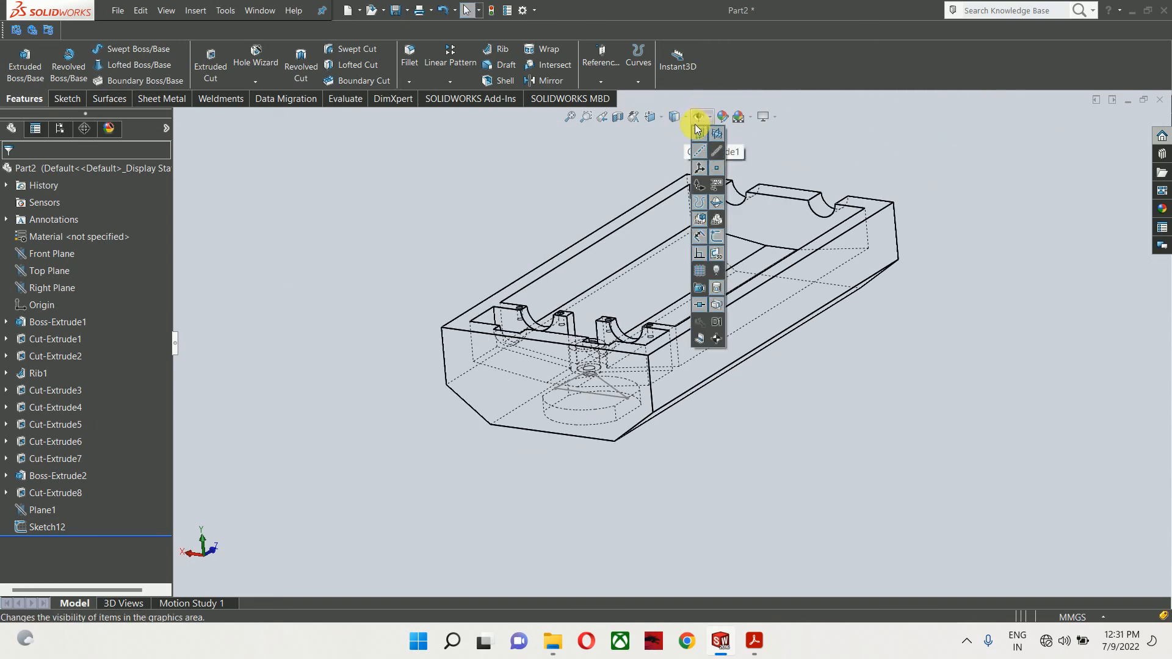
left_click(675, 134)
mouse_move(780, 411)
middle_mouse_down()
mouse_move(668, 118)
mouse_move(584, 260)
mouse_move(641, 204)
middle_mouse_up()
scroll(570, 387, "down", 3)
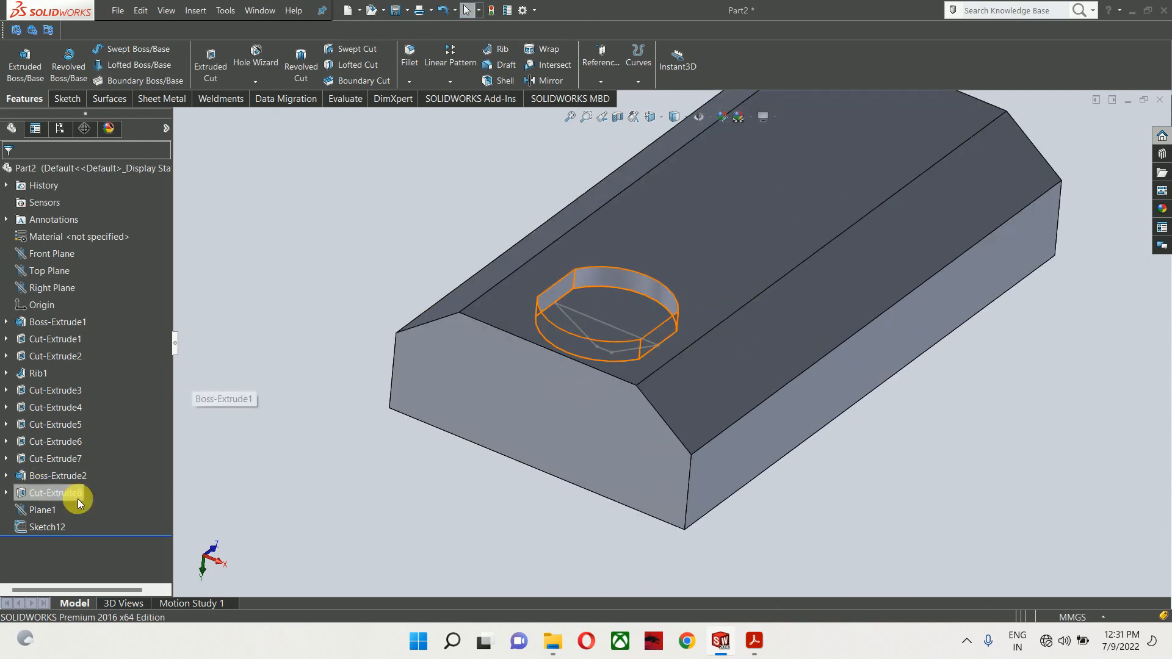
Set up an extruded cut of the trapezoid sketch, with Direction 1 ending Up To Surface at one curved recess wall
left_click(49, 526)
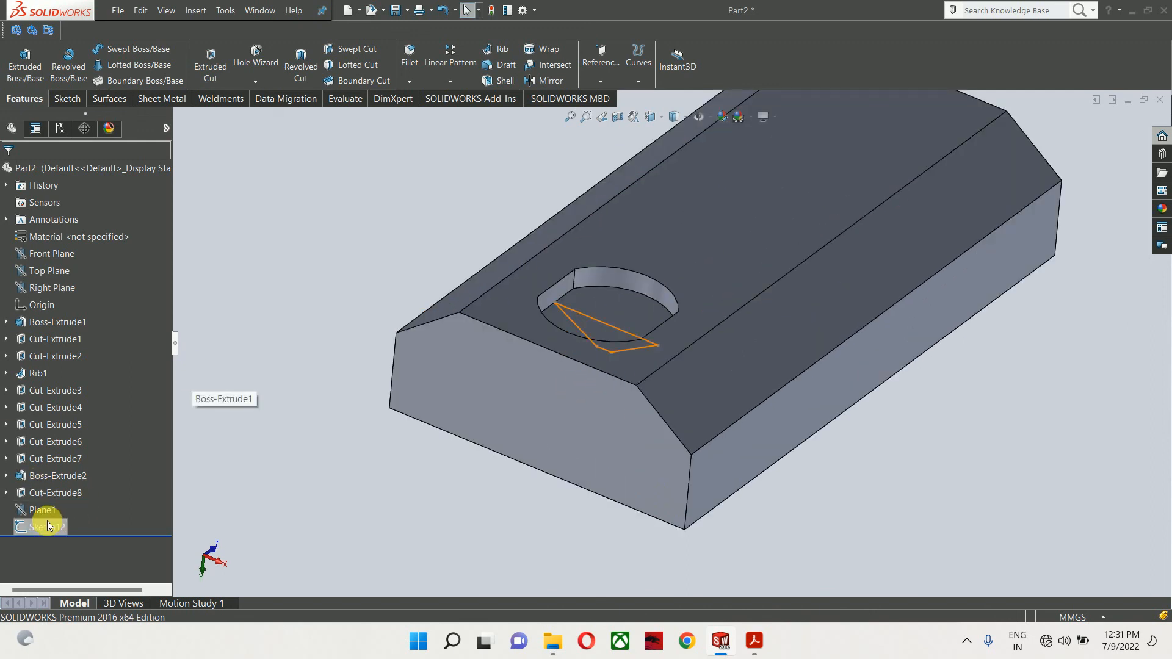
left_click(223, 67)
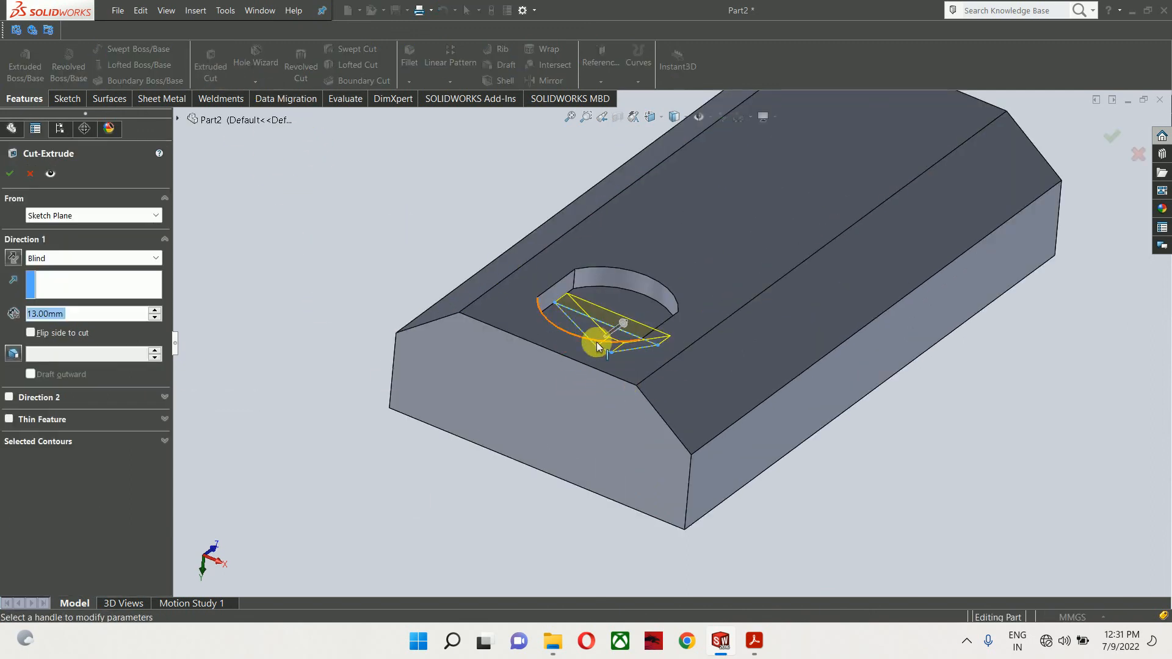
left_click(156, 310)
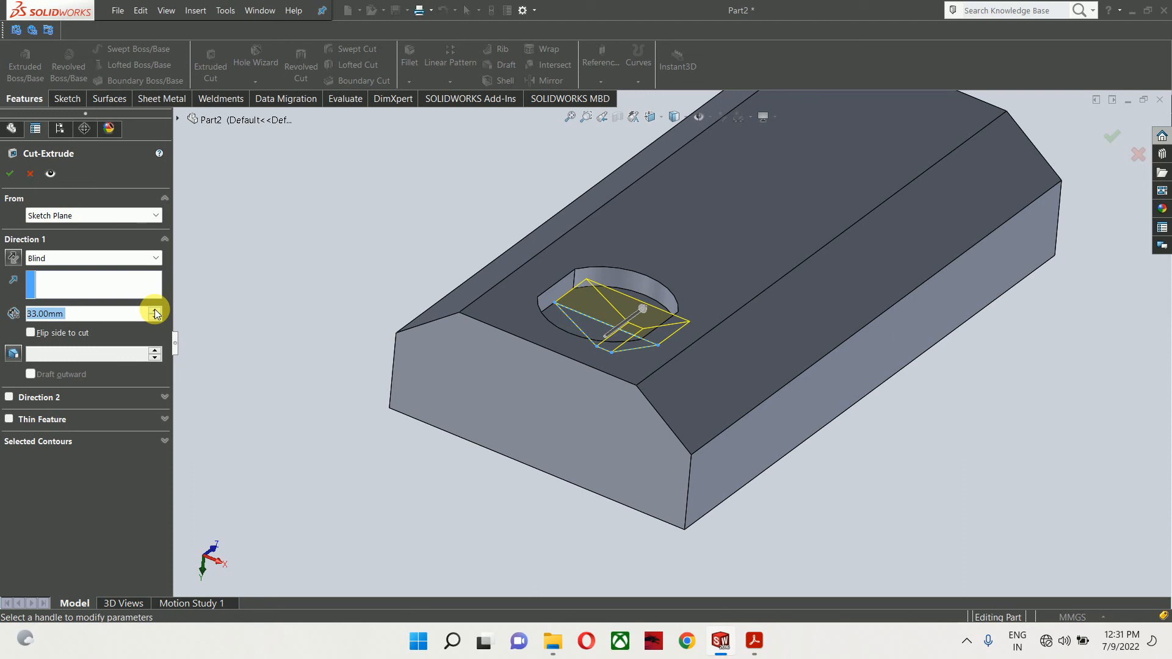
left_click(43, 257)
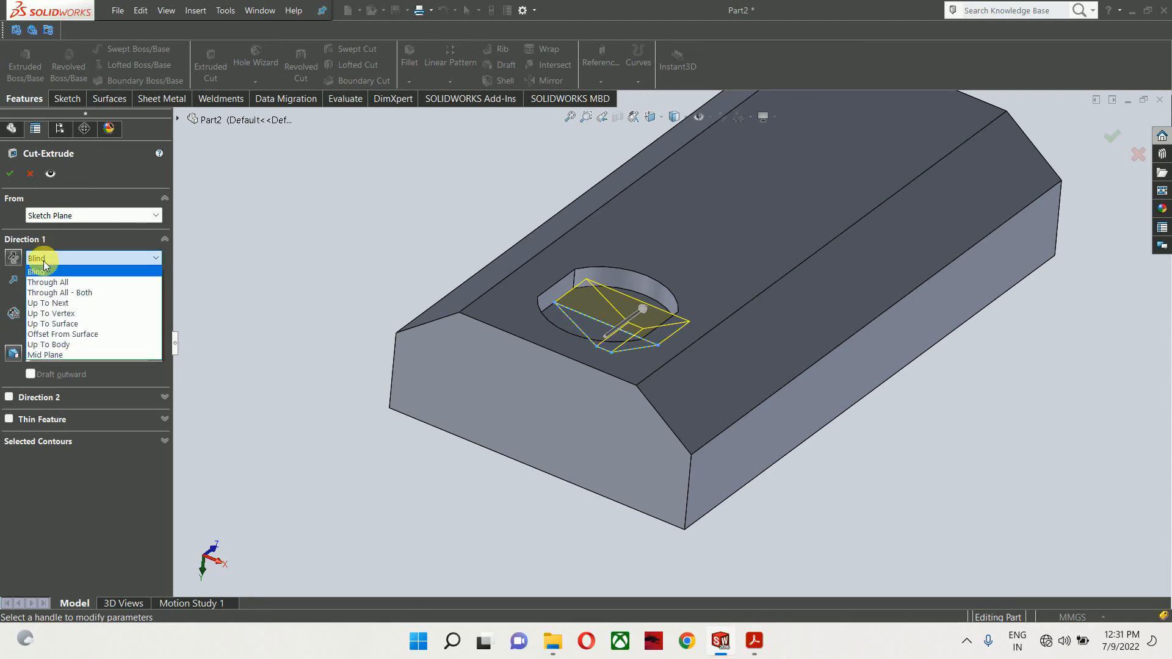
left_click(78, 323)
scroll(610, 314, "down", 3)
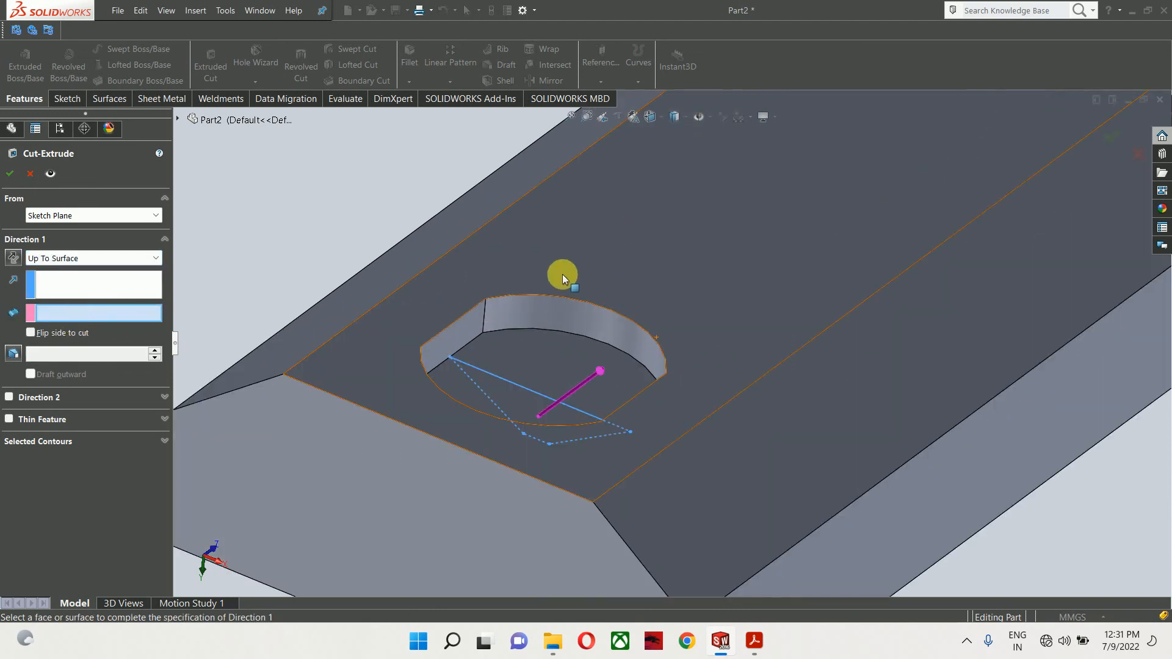
left_click(557, 309)
scroll(643, 394, "up", 2)
middle_click_drag(643, 394, 568, 398)
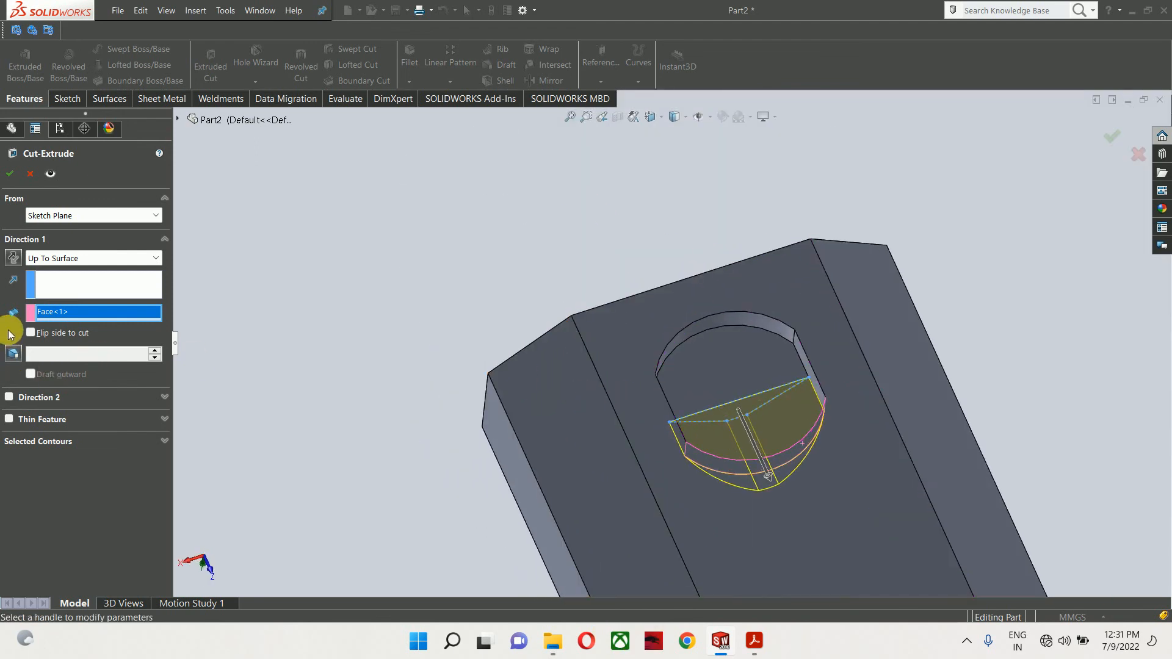
Enable Direction 2 with Up To Surface at the opposite curved recess wall and complete the cut
left_click(9, 398)
left_click(58, 413)
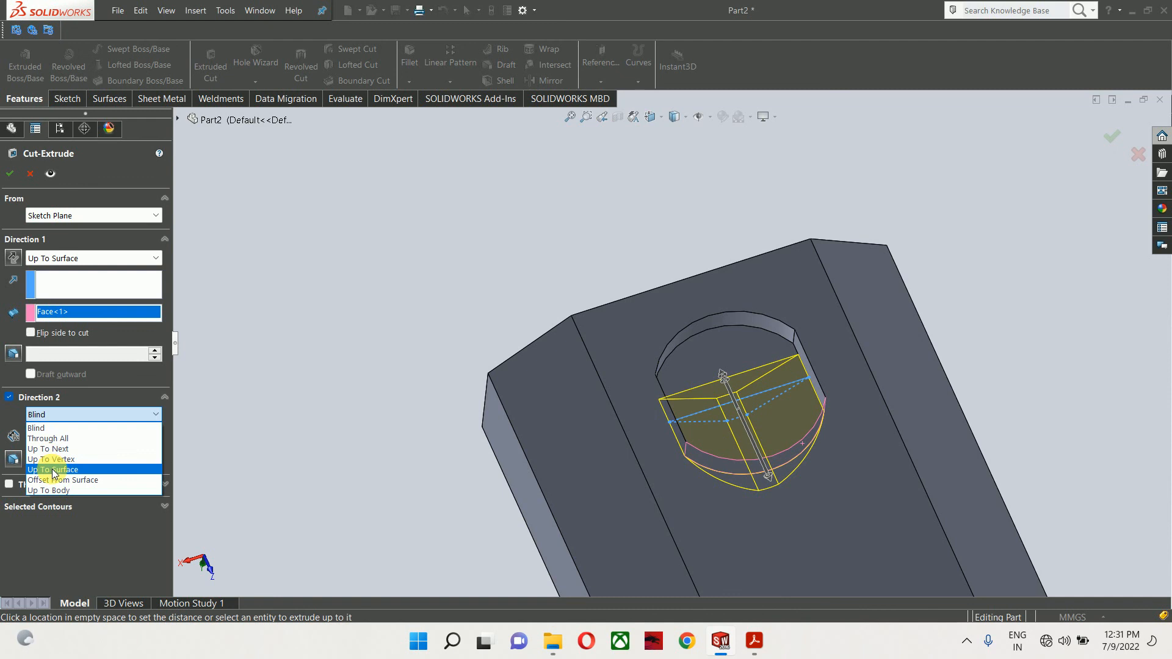
left_click(53, 470)
scroll(690, 342, "down", 4)
left_click(744, 314)
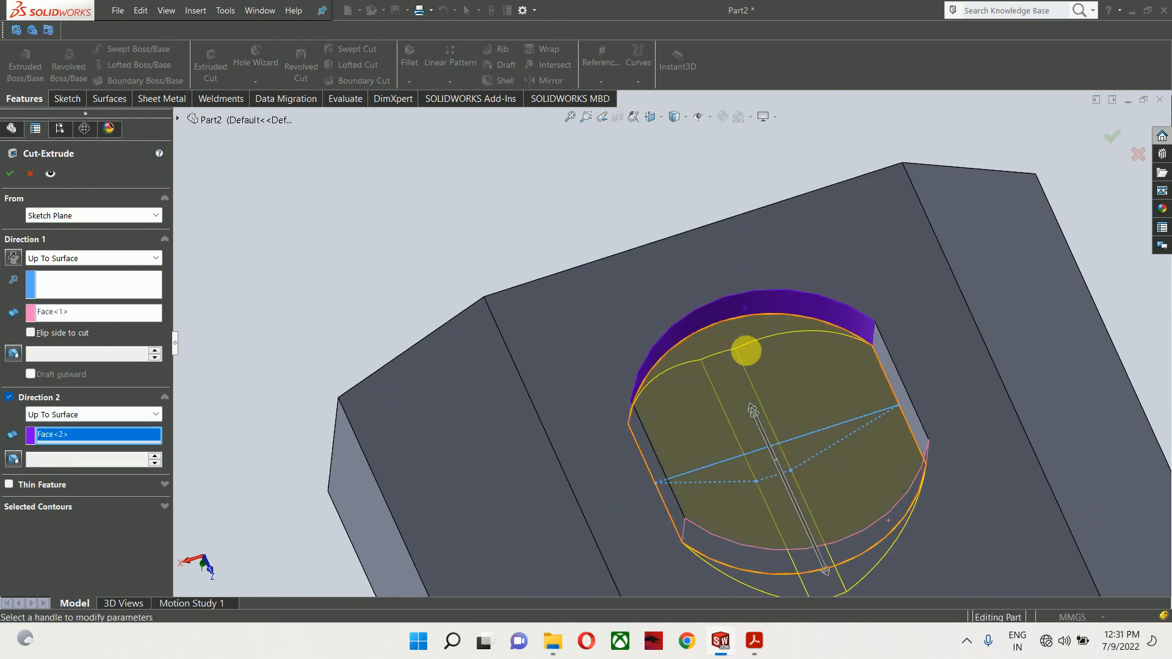
middle_click_drag(746, 351, 821, 357)
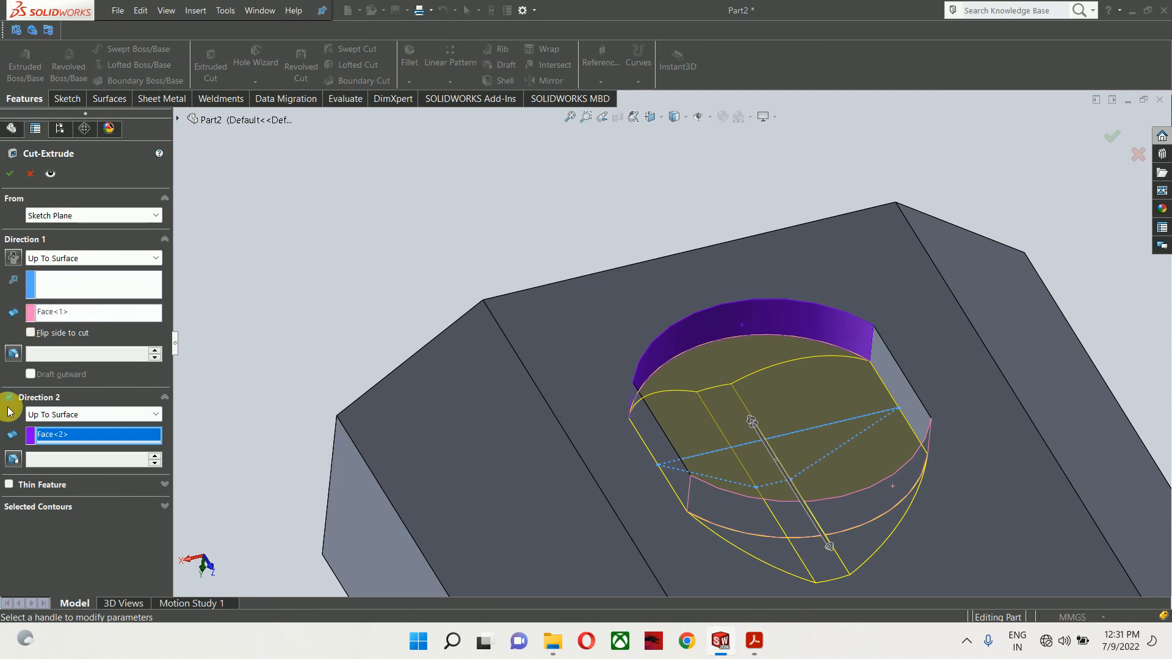
scroll(911, 259, "up", 2)
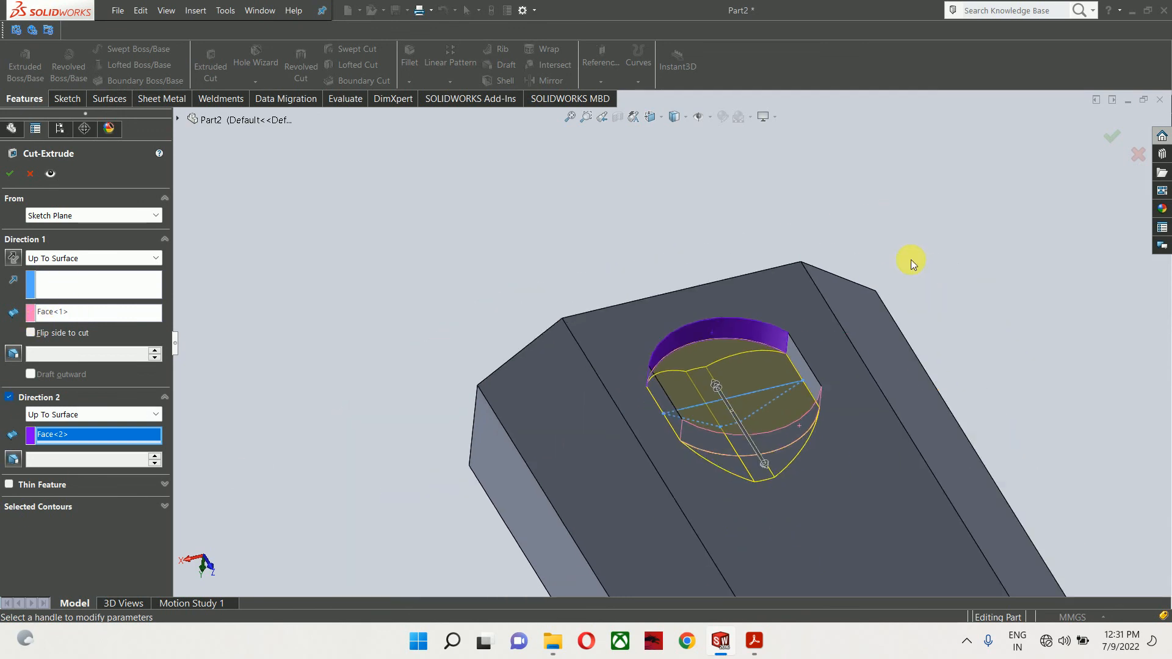
left_click(1113, 135)
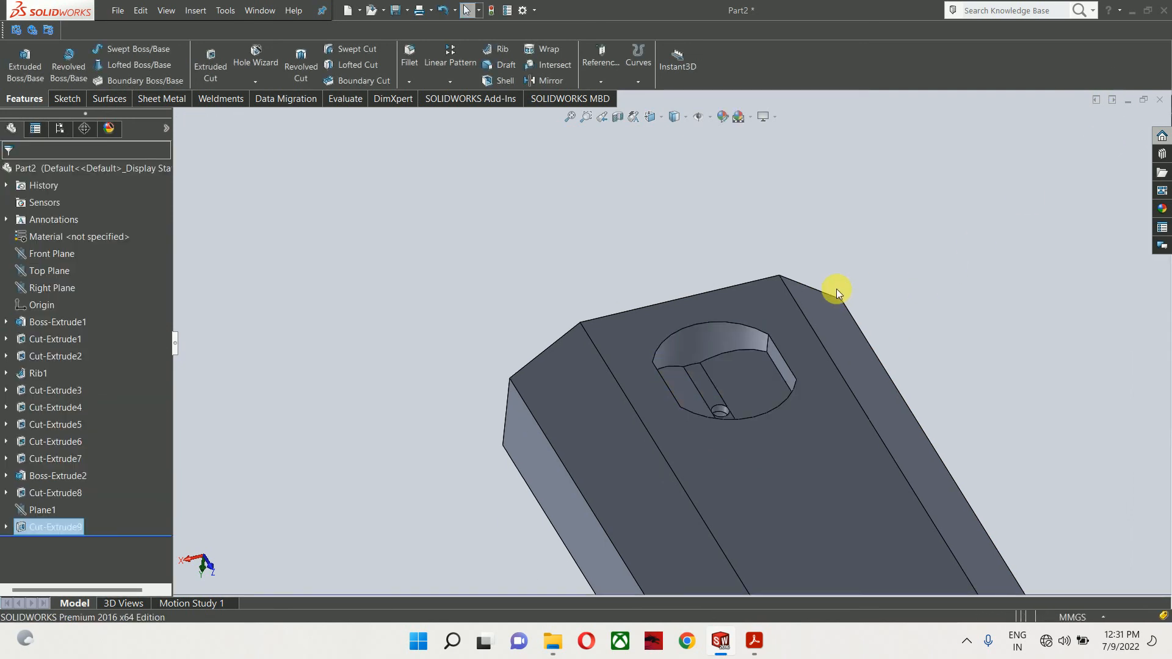
Start another sketch on the offset plane with hidden lines visible, and consult Section CC-CC in the Engine Assembly PDF
middle_click_drag(836, 288, 570, 537)
left_click(39, 506)
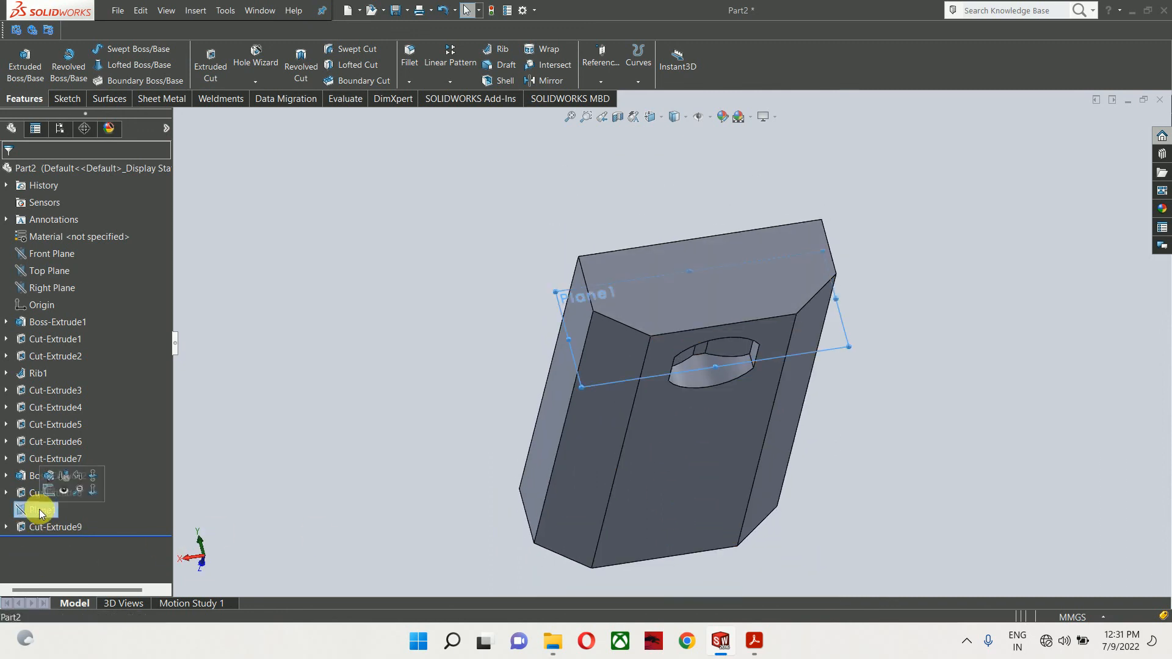
left_click(49, 488)
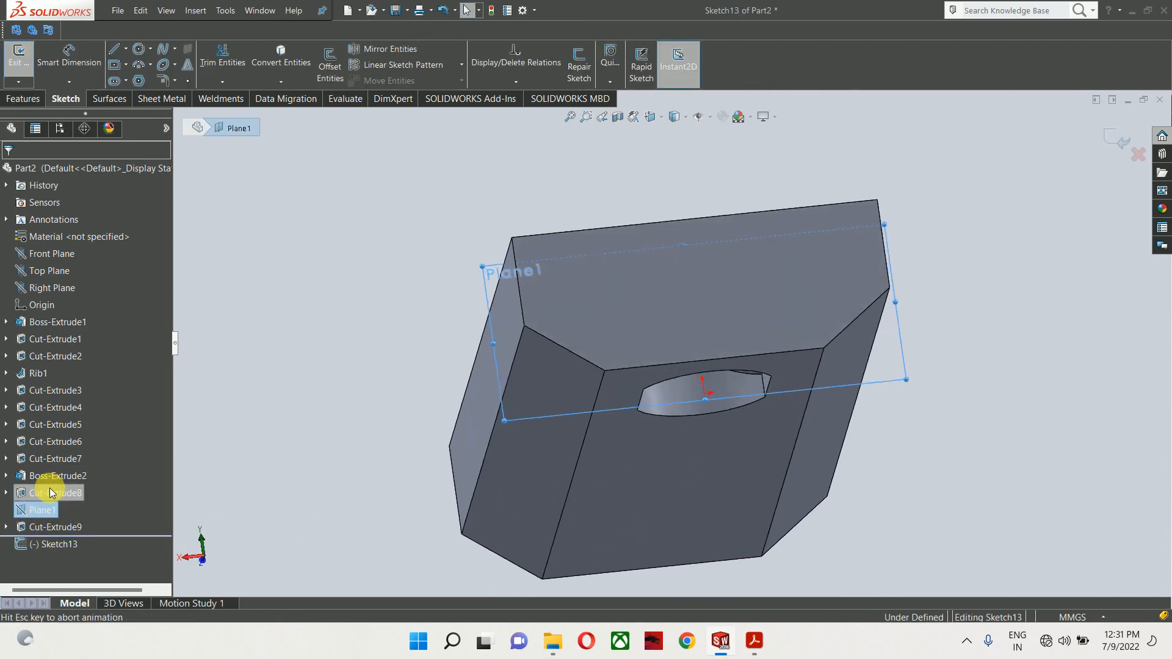
left_click(662, 116)
left_click(684, 120)
left_click(674, 181)
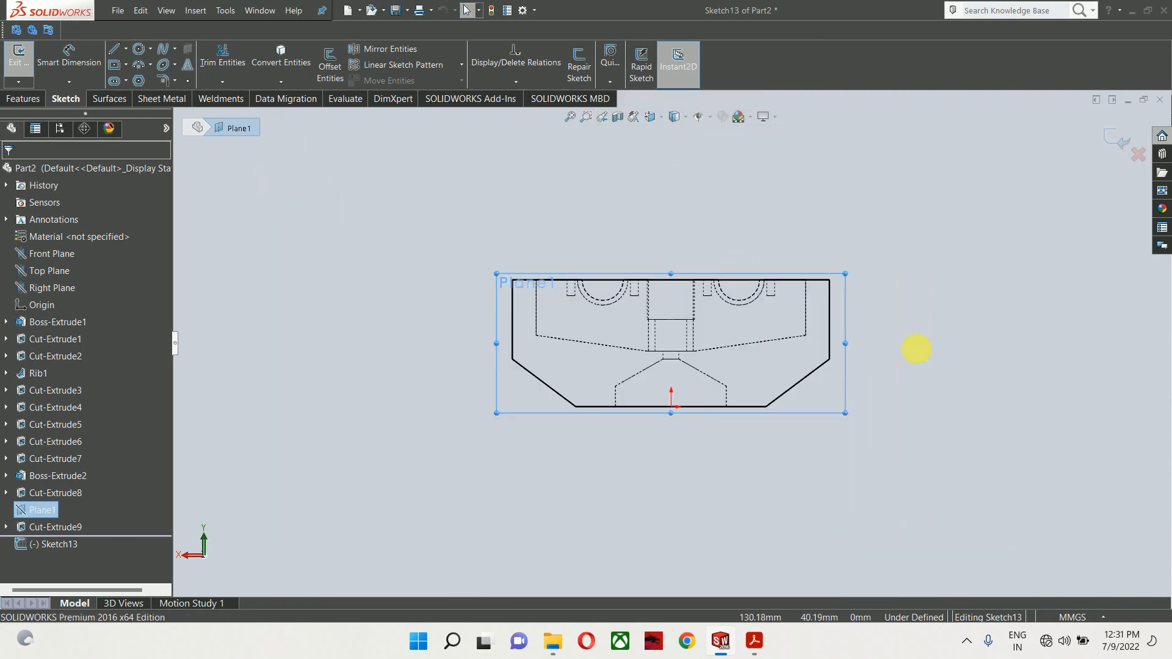
scroll(654, 387, "down", 5)
left_click(755, 640)
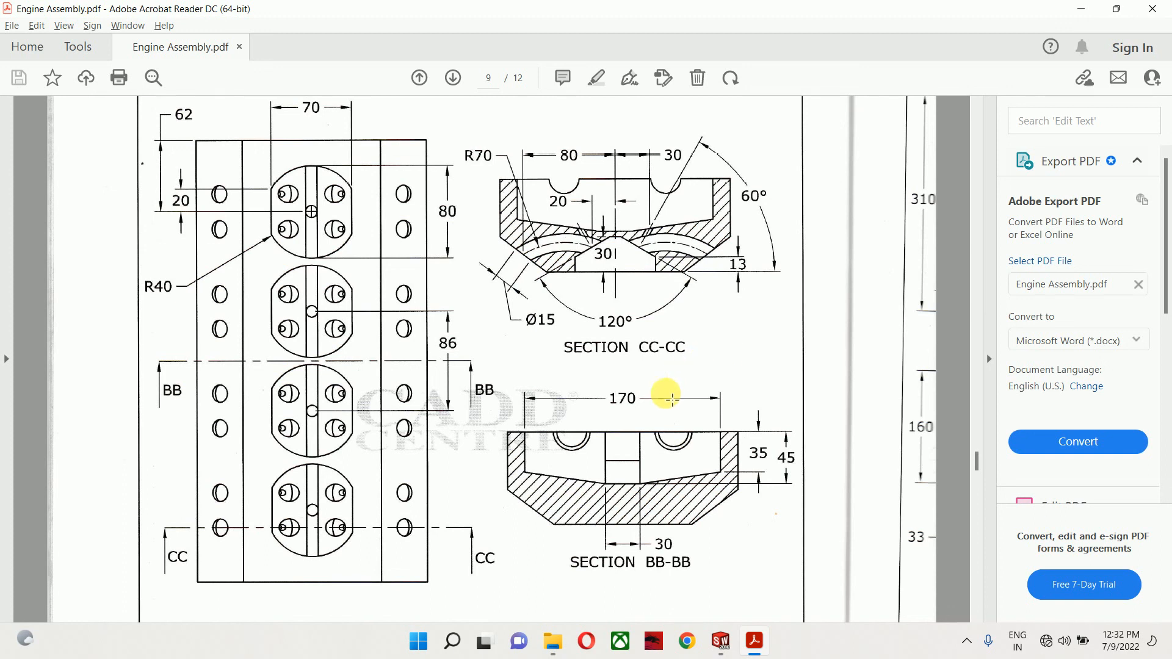
Switch to SOLIDWORKS and sketch a three-point arc from the part's outer slanted edge to the chamber recess's slanted edge
left_click(720, 640)
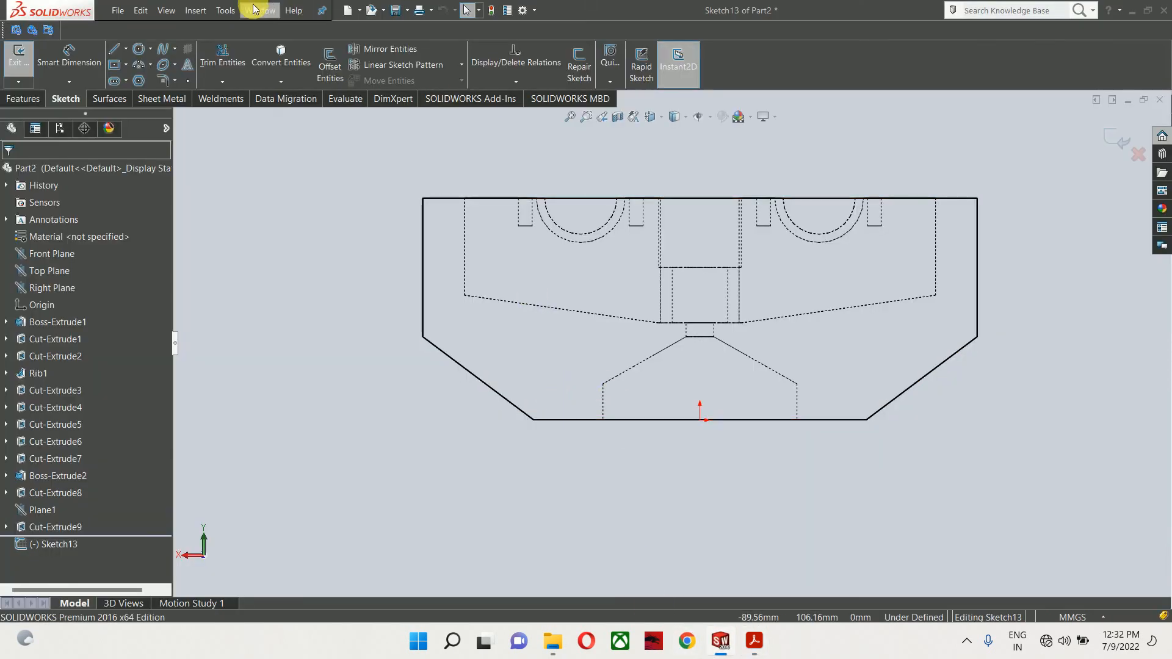
left_click(145, 65)
left_click(174, 111)
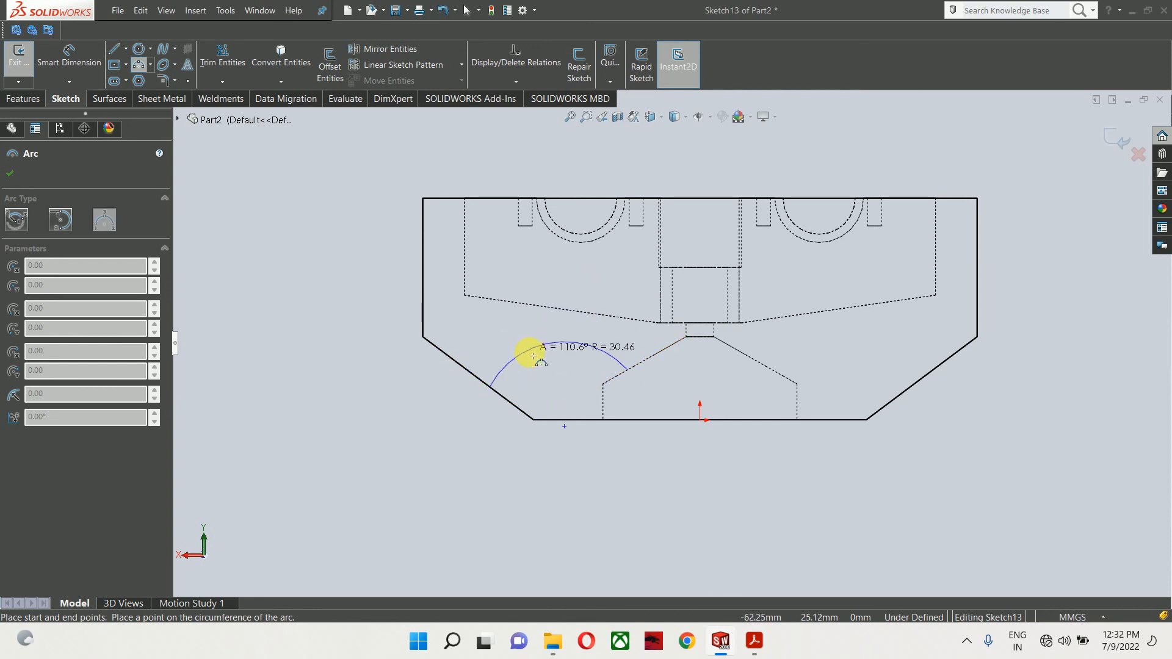
left_click(555, 358)
Dimension the arc's radius as 60 mm
right_click_drag(584, 491, 570, 310)
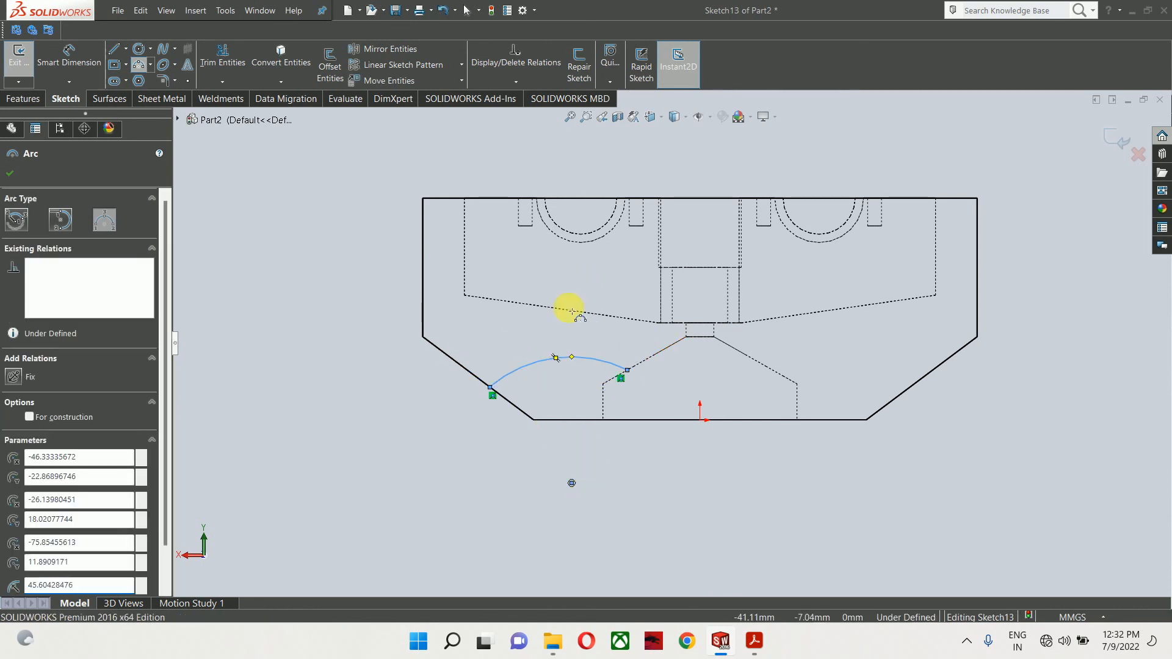
left_click(528, 366)
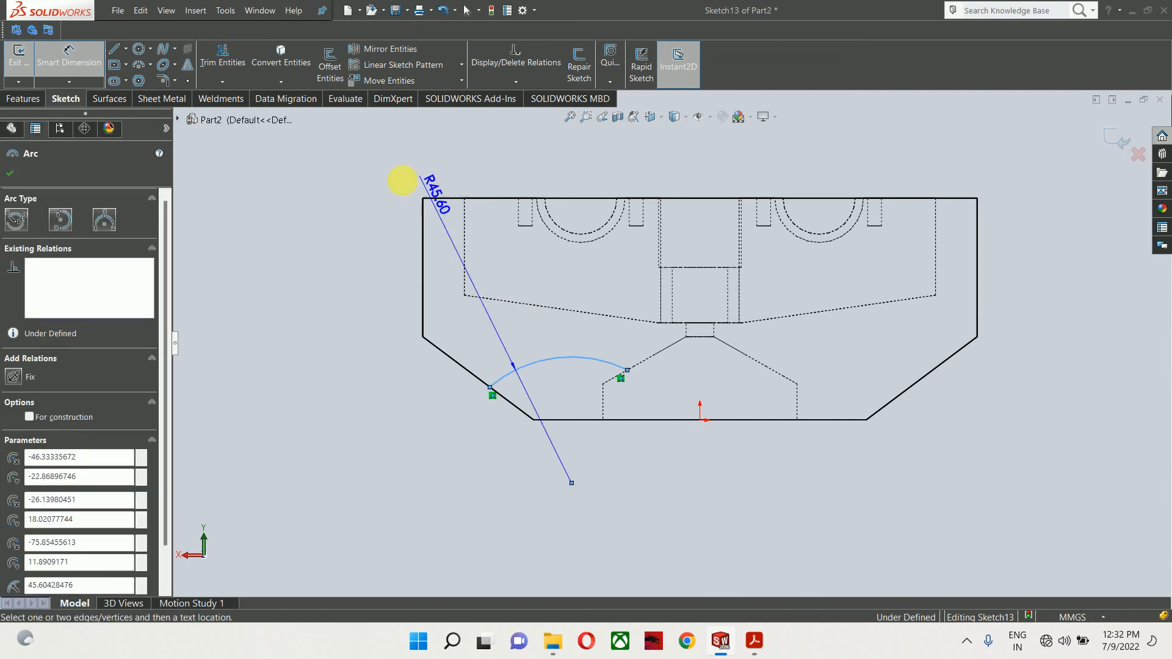
left_click(449, 163)
type("60")
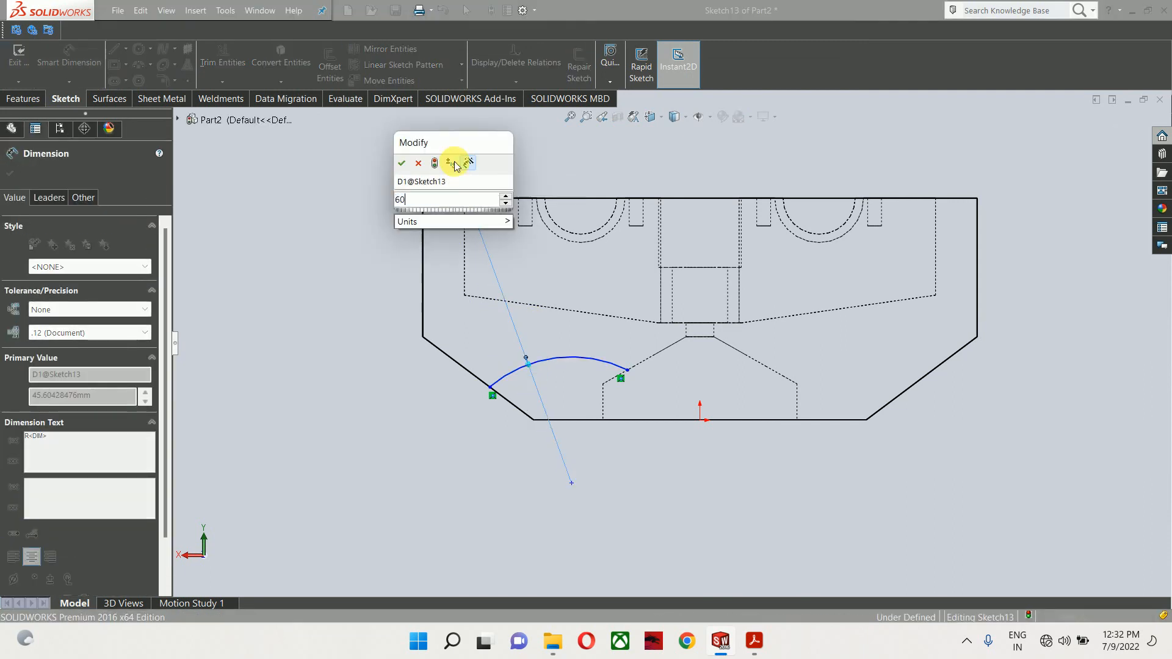
key("Return")
Dimension the horizontal distance from the arc's inner endpoint to the origin as 20 mm
left_click(627, 372)
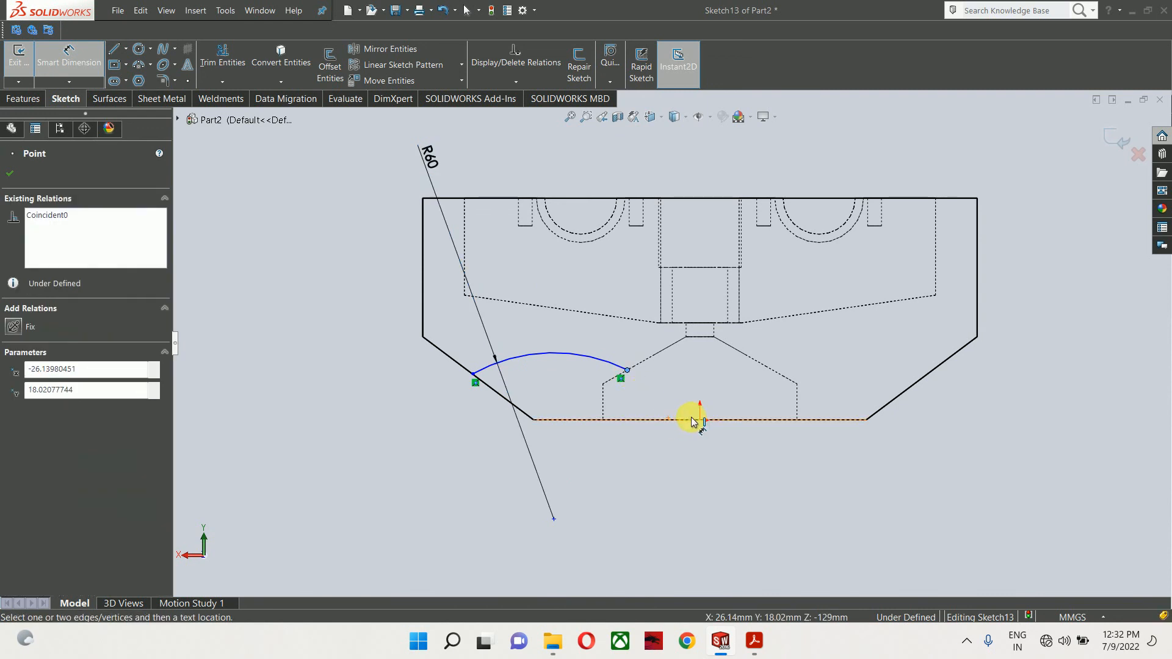
left_click(699, 421)
left_click(667, 470)
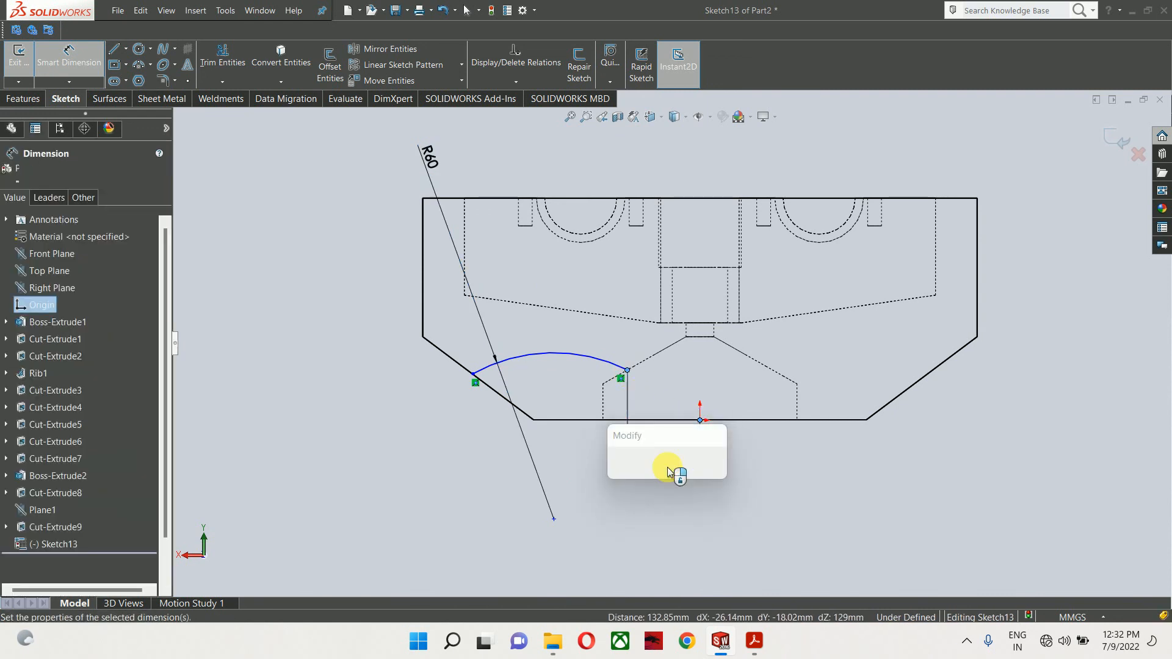
type("20")
key("Return")
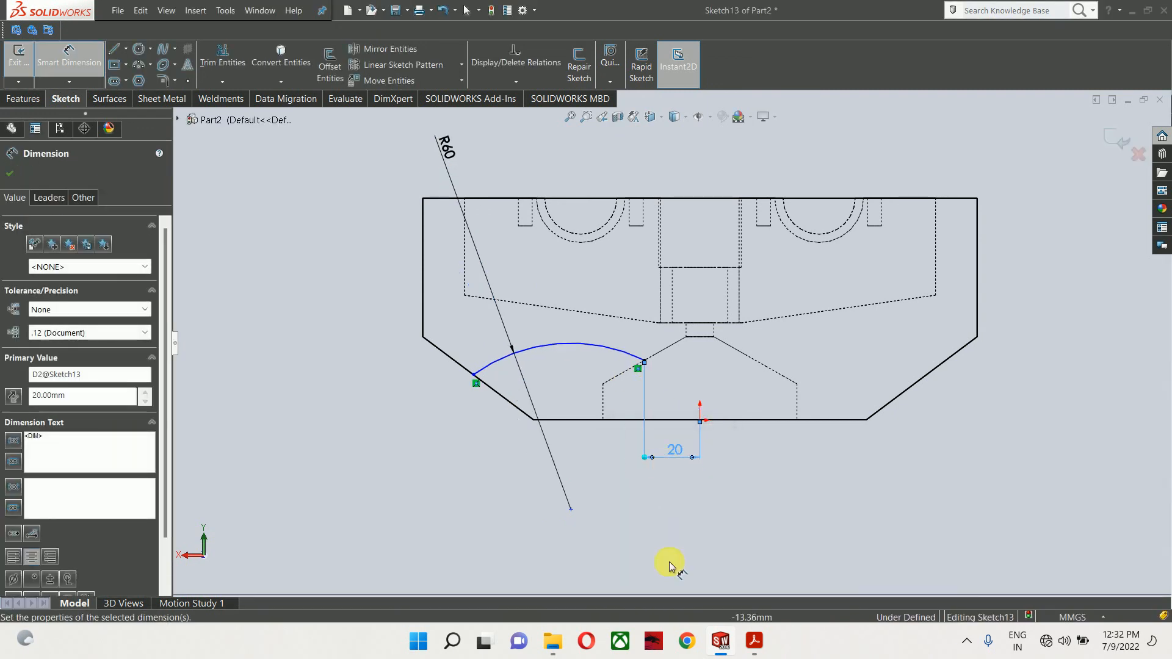
Check Section CC-CC in the Engine Assembly PDF and dimension the arc's outer endpoint 80 mm horizontally from the origin
left_click(757, 644)
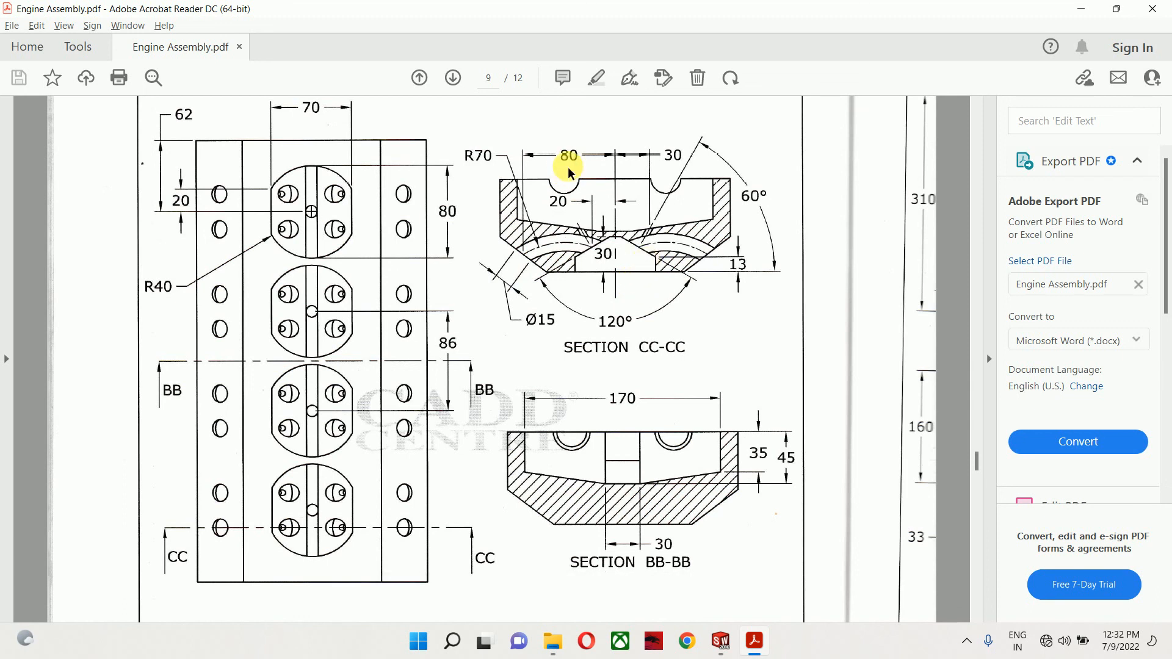
key("alt+Tab")
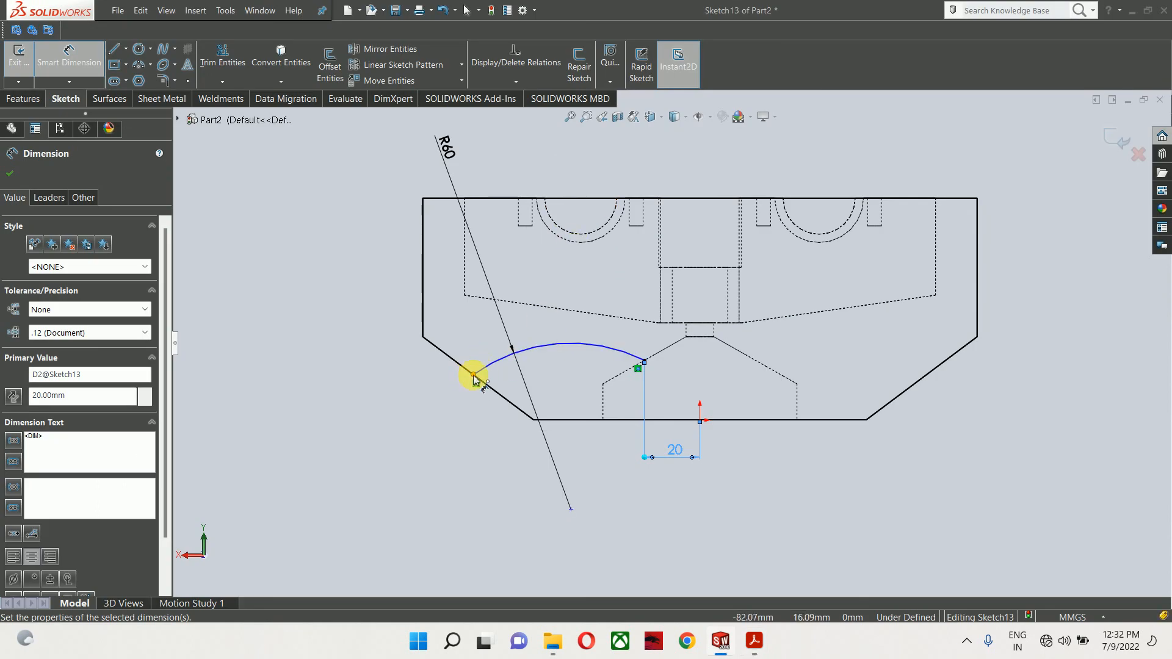
left_click(475, 376)
left_click(699, 421)
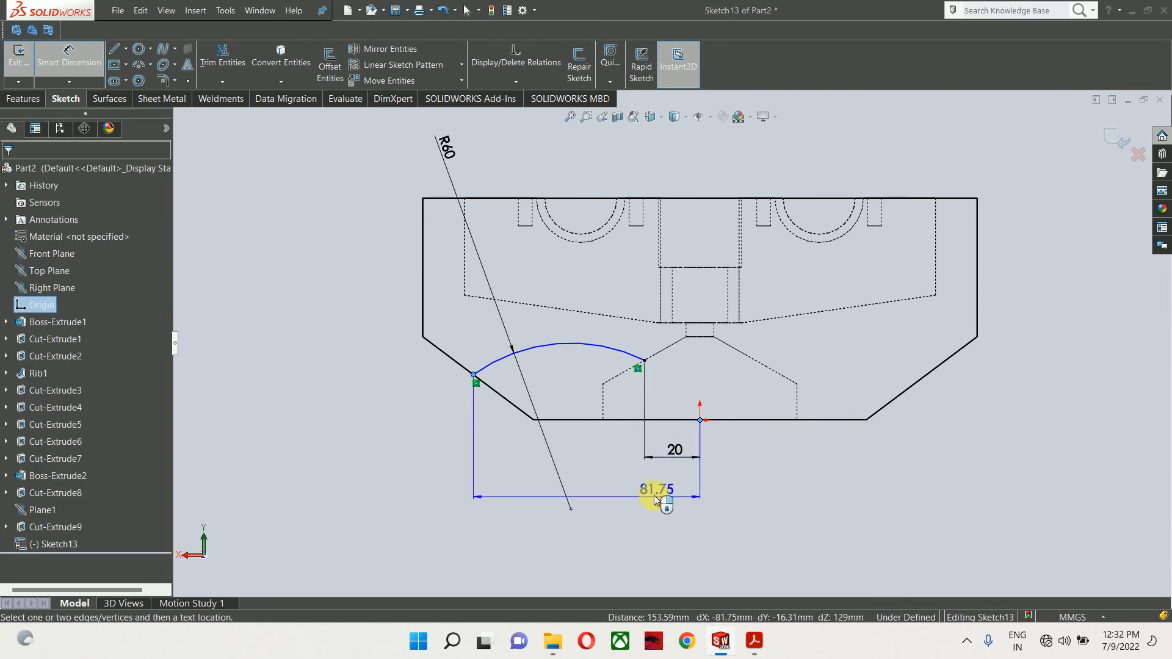
left_click(635, 493)
type("80")
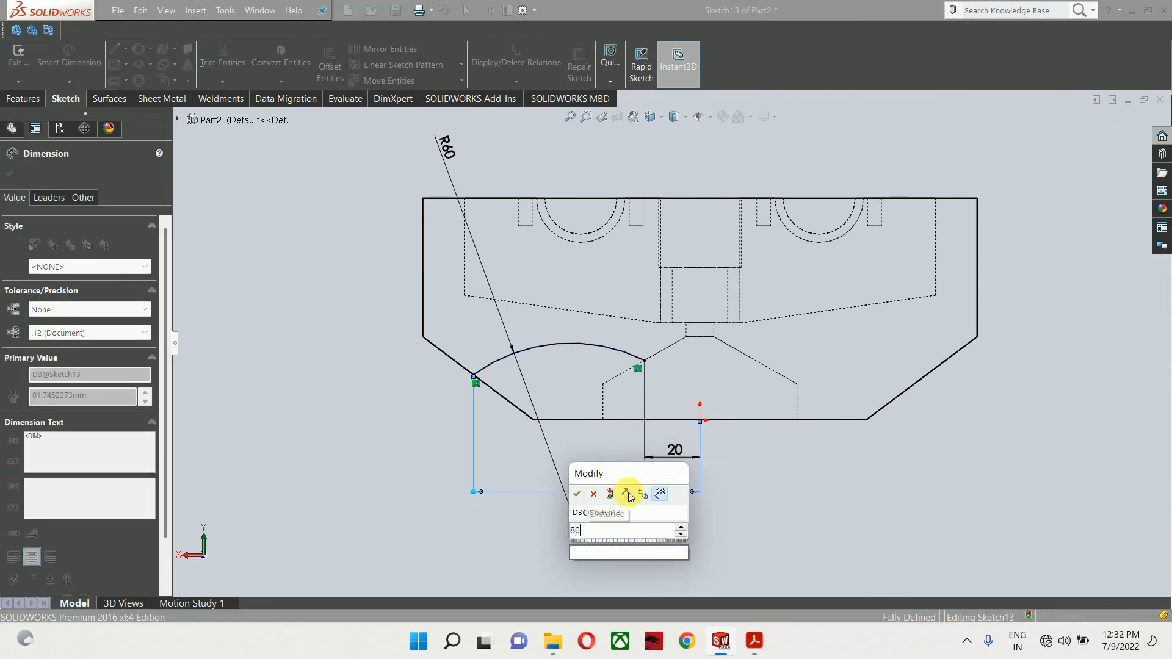
key("Return")
key("Escape")
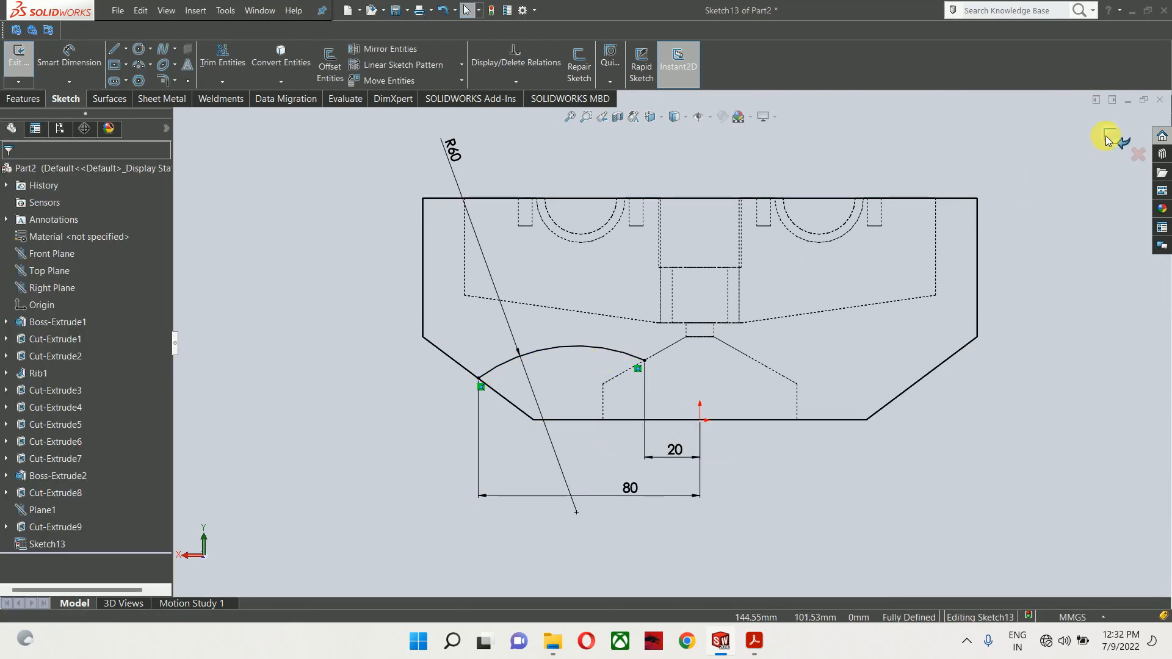
Close the arc sketch and return the model display to shaded with edges
left_click(1120, 140)
middle_click_drag(629, 352, 694, 397)
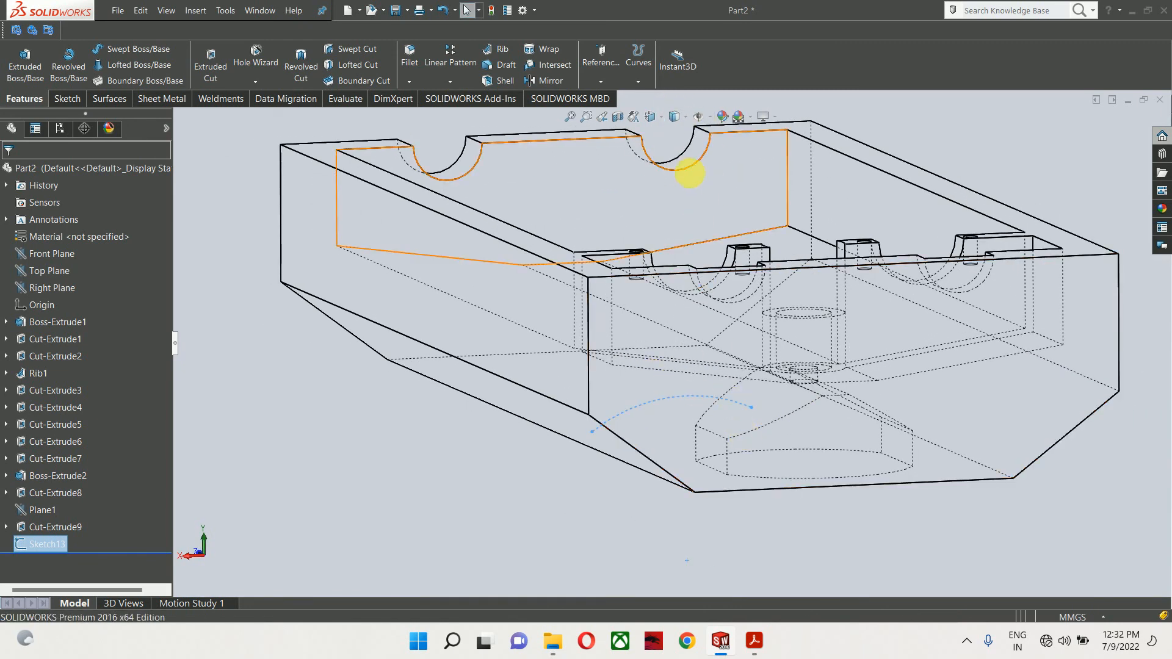
left_click(674, 116)
left_click(674, 136)
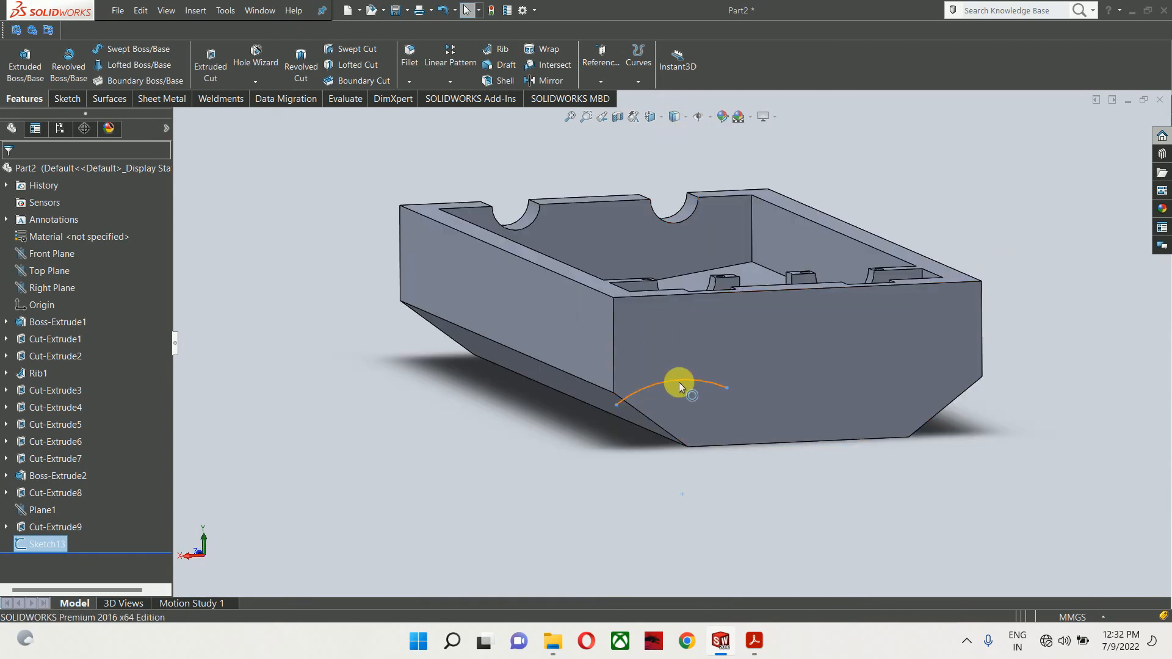
scroll(679, 382, "down", 3)
scroll(731, 380, "up", 1)
middle_click_drag(732, 381, 724, 359)
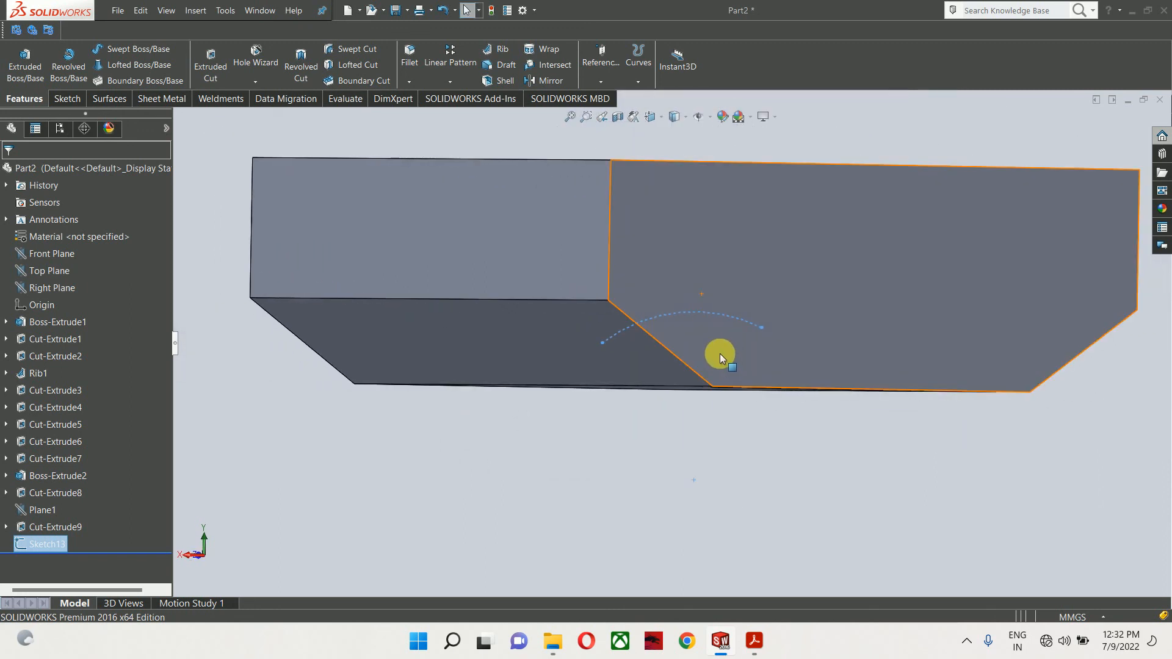
left_click(592, 61)
left_click(609, 96)
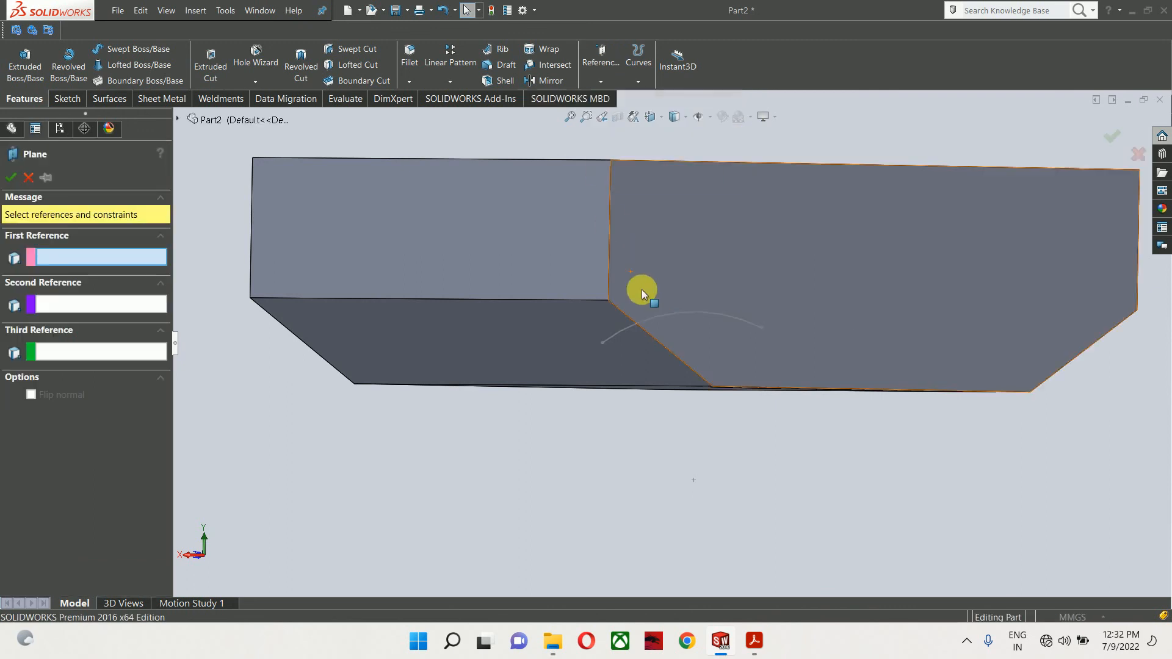
left_click(662, 317)
left_click(662, 317)
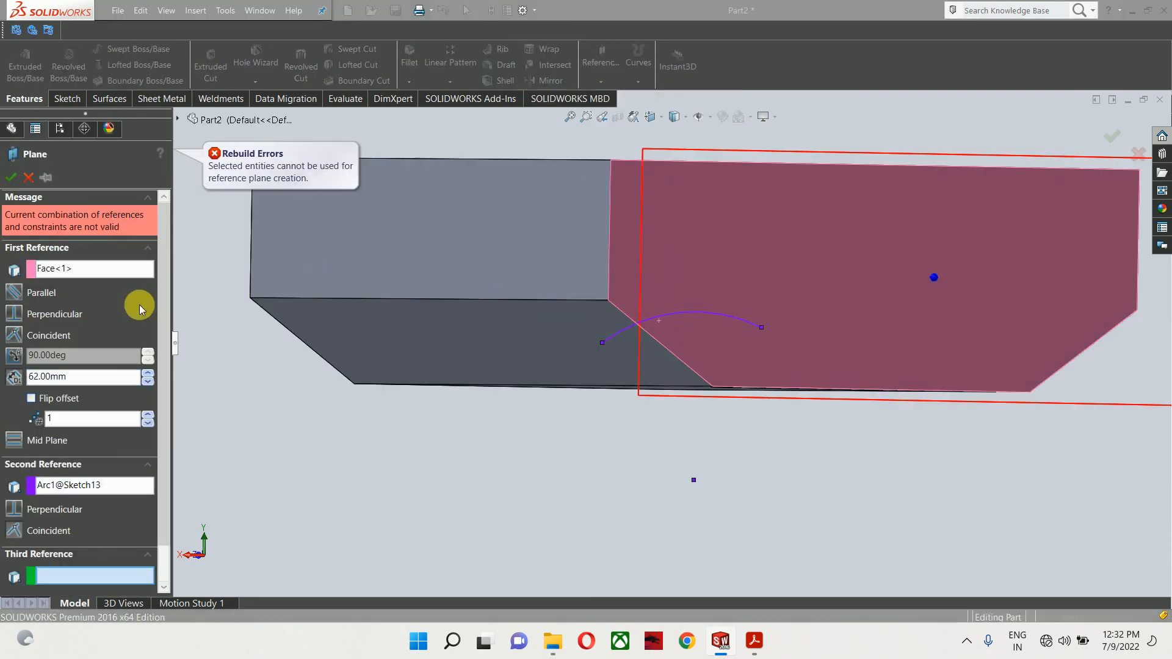
left_click(29, 177)
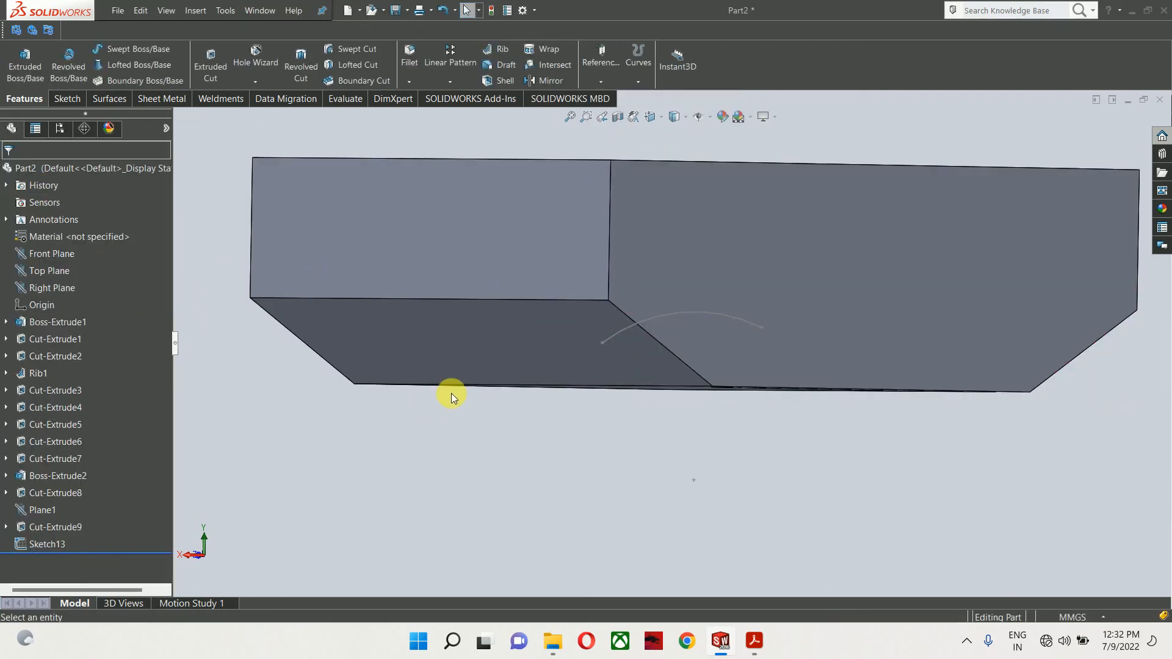
Create a reference plane perpendicular to the sketched arc and coincident with its outer endpoint
left_click(606, 73)
left_click(609, 96)
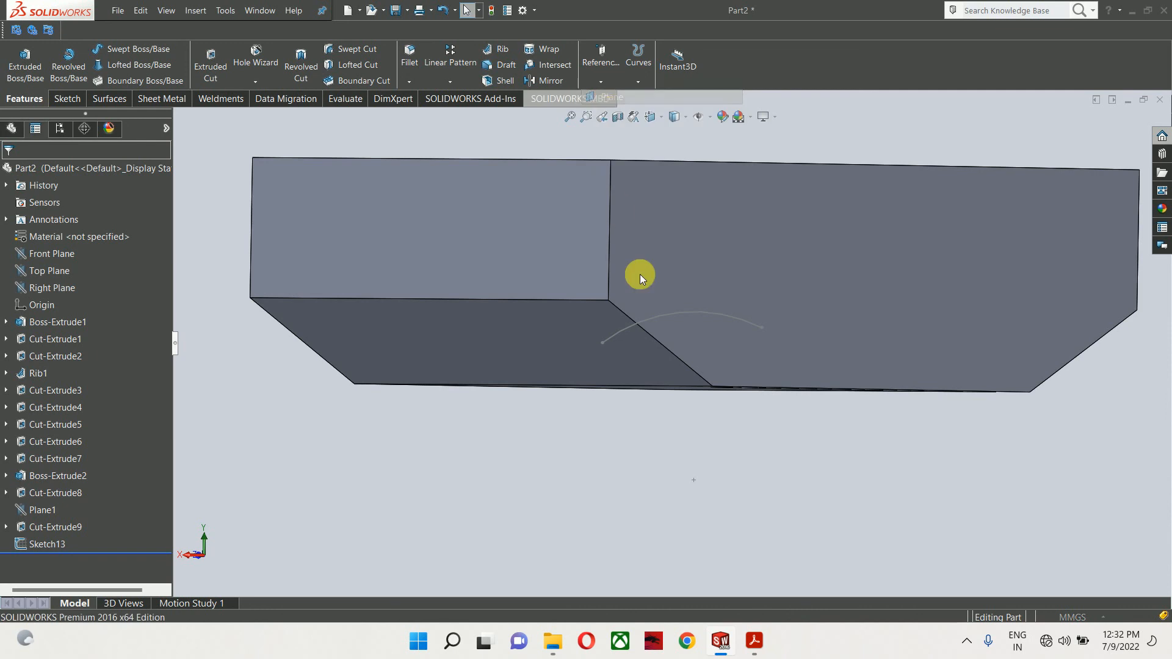
left_click(664, 315)
left_click(602, 343)
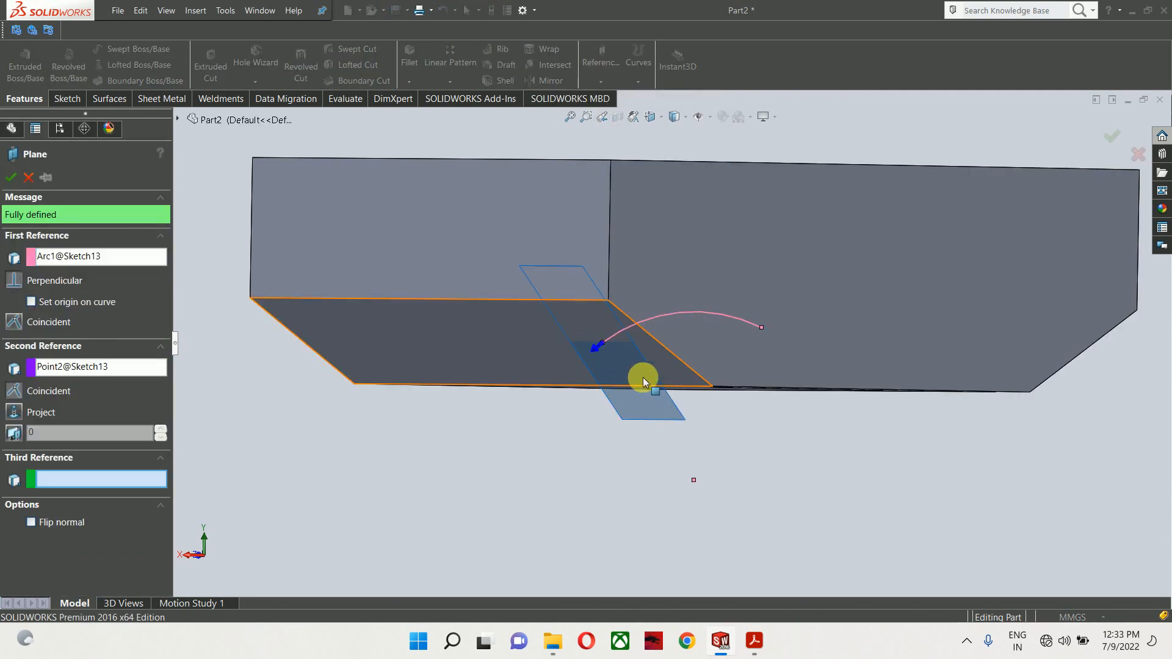
left_click(1112, 136)
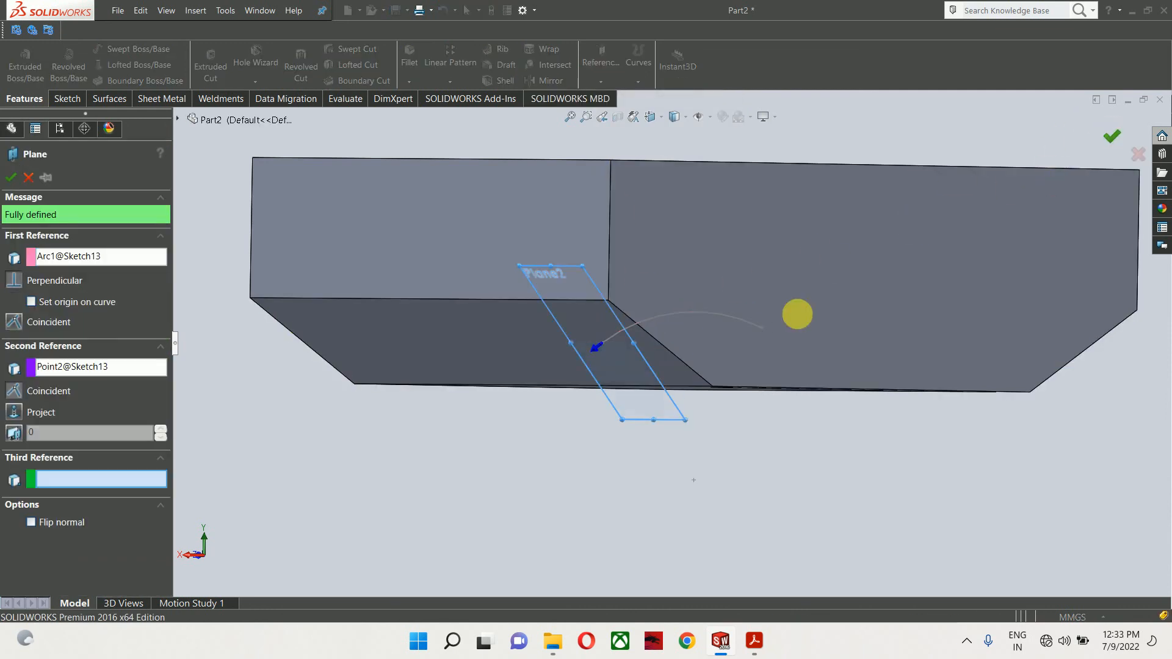
Sketch an upright and a horizontal centerline, each about 16 mm long, on the new plane, meeting at the arc's outer end
left_click(685, 421)
left_click(733, 383)
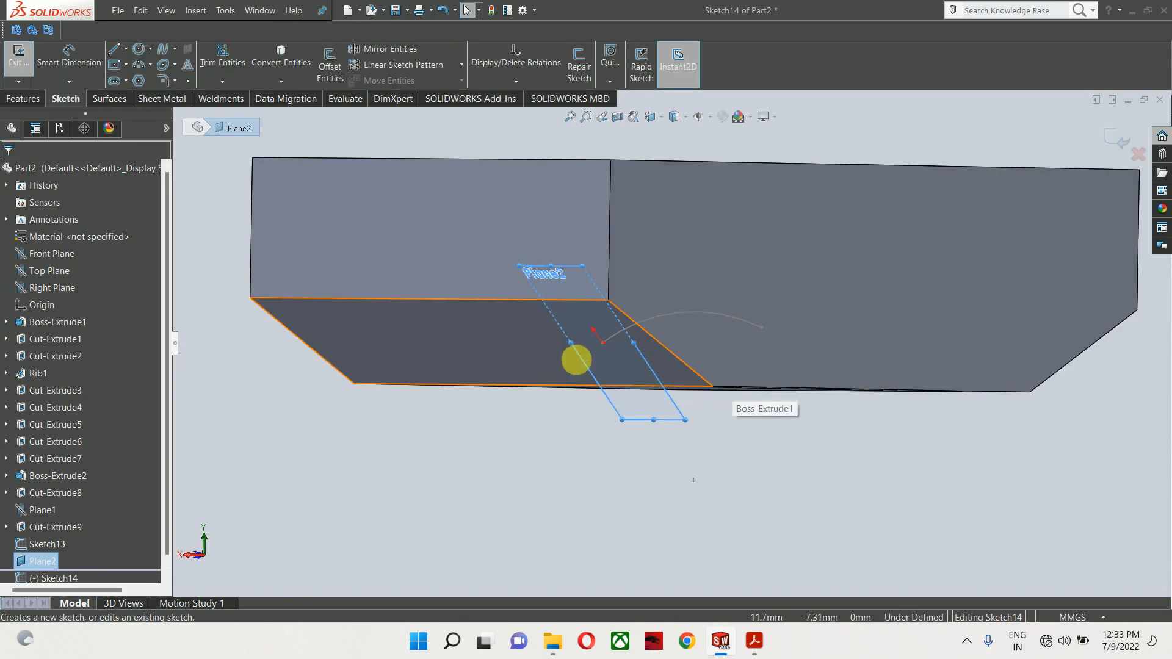
middle_click_drag(570, 359, 597, 377)
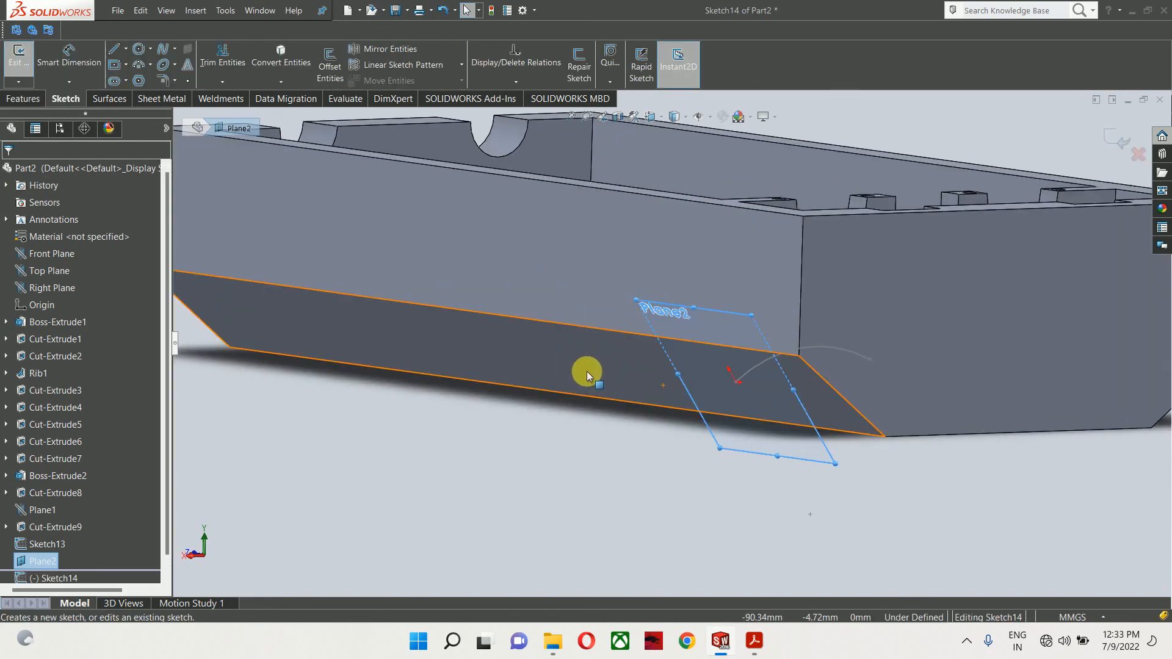
key("ctrl+8")
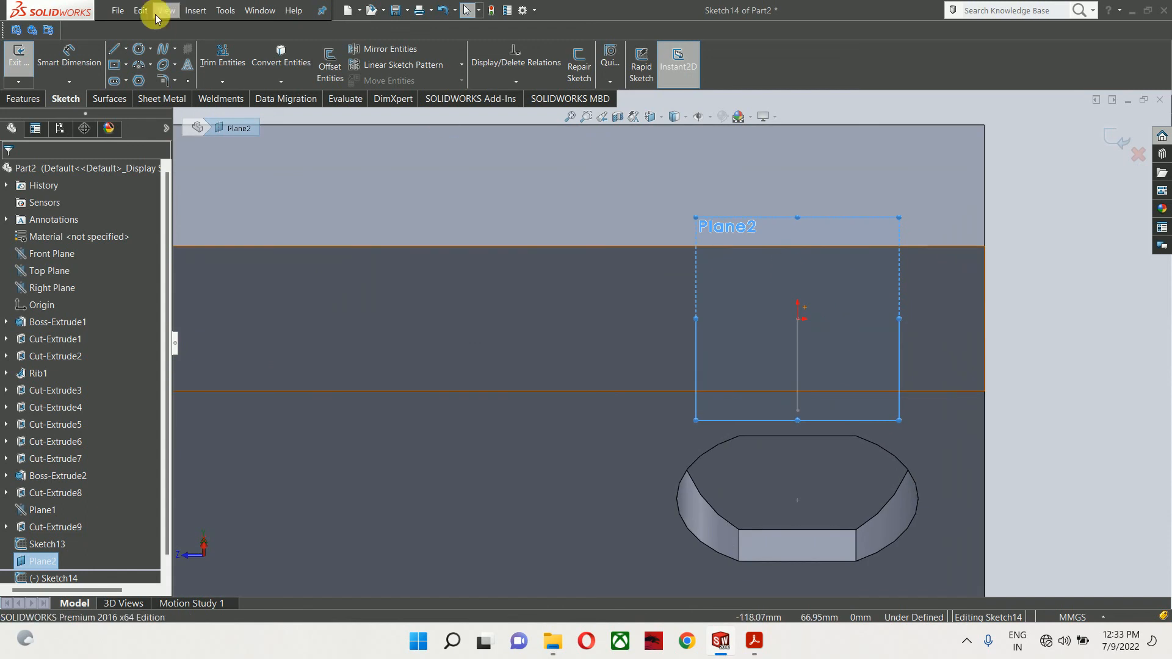
left_click(126, 49)
left_click(150, 79)
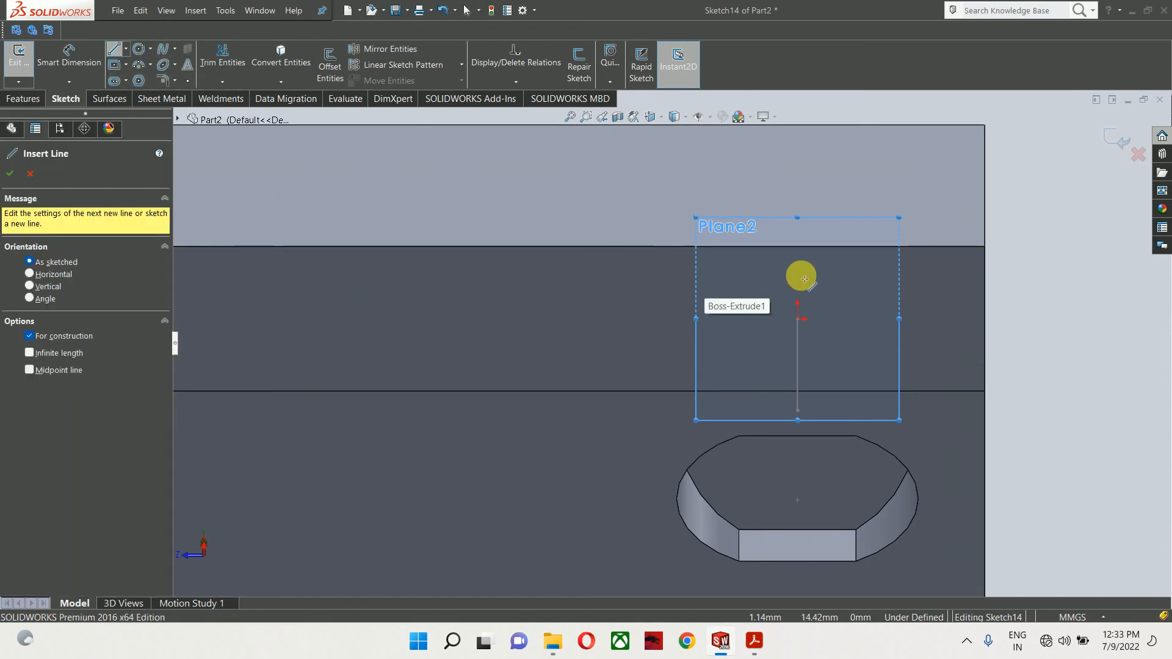
left_click(796, 269)
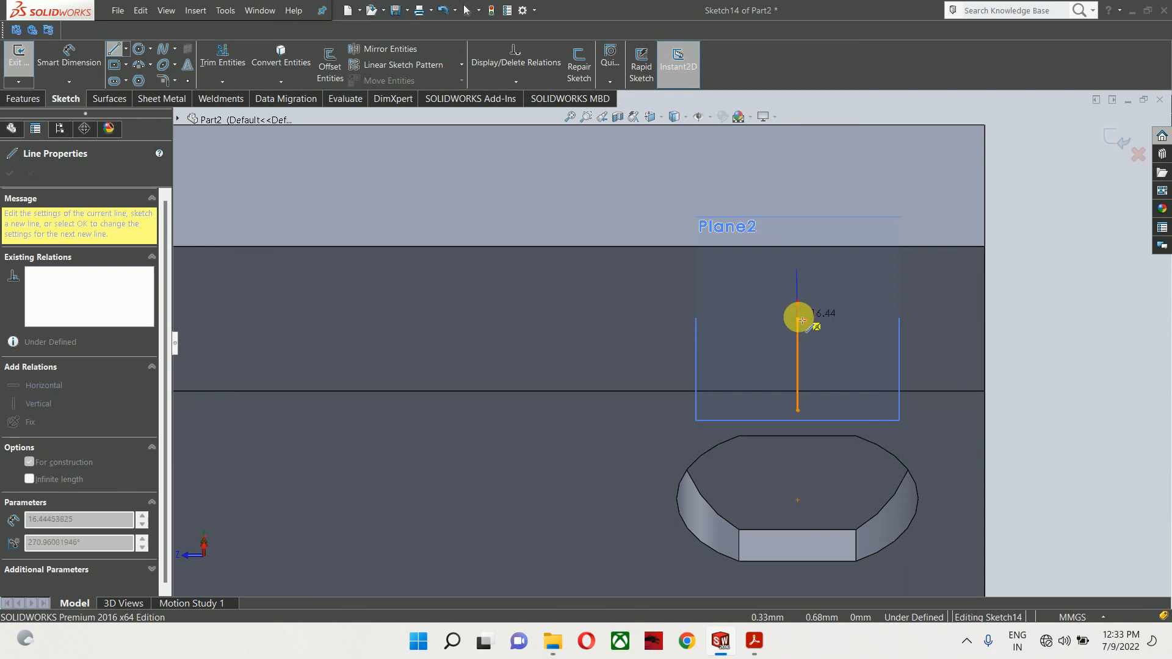
left_click(798, 319)
left_click(748, 319)
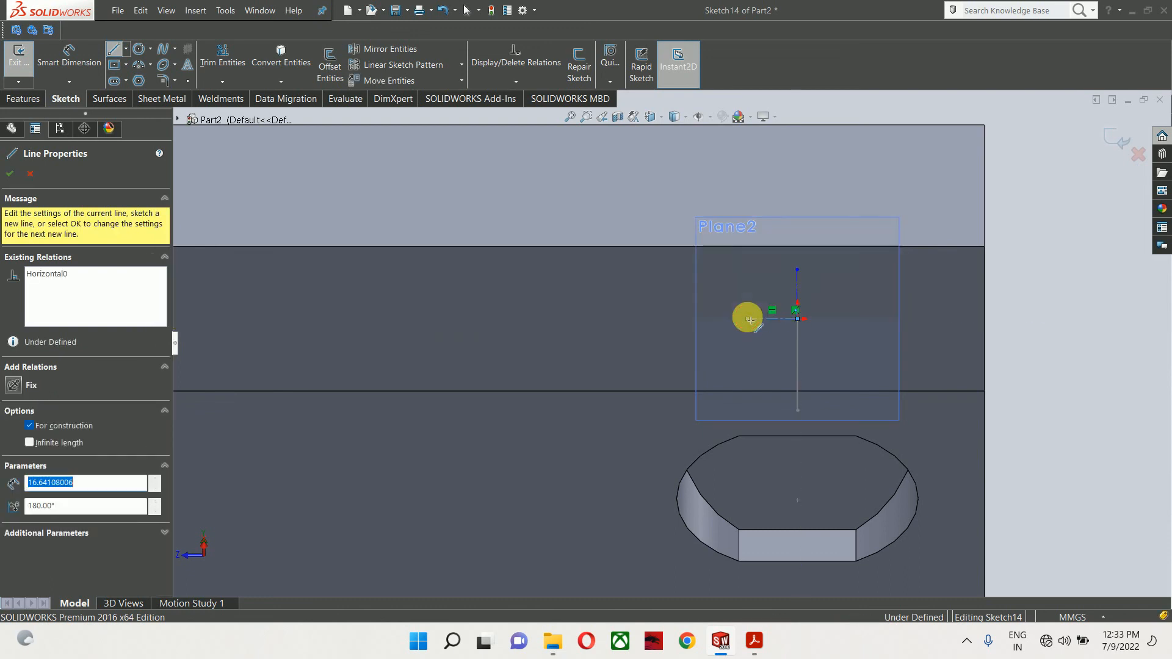
key("Escape")
Draw a circle centred on the free end of the horizontal centerline and mirror it about the upright centerline
right_click_drag(656, 310, 757, 320)
scroll(761, 320, "down", 3)
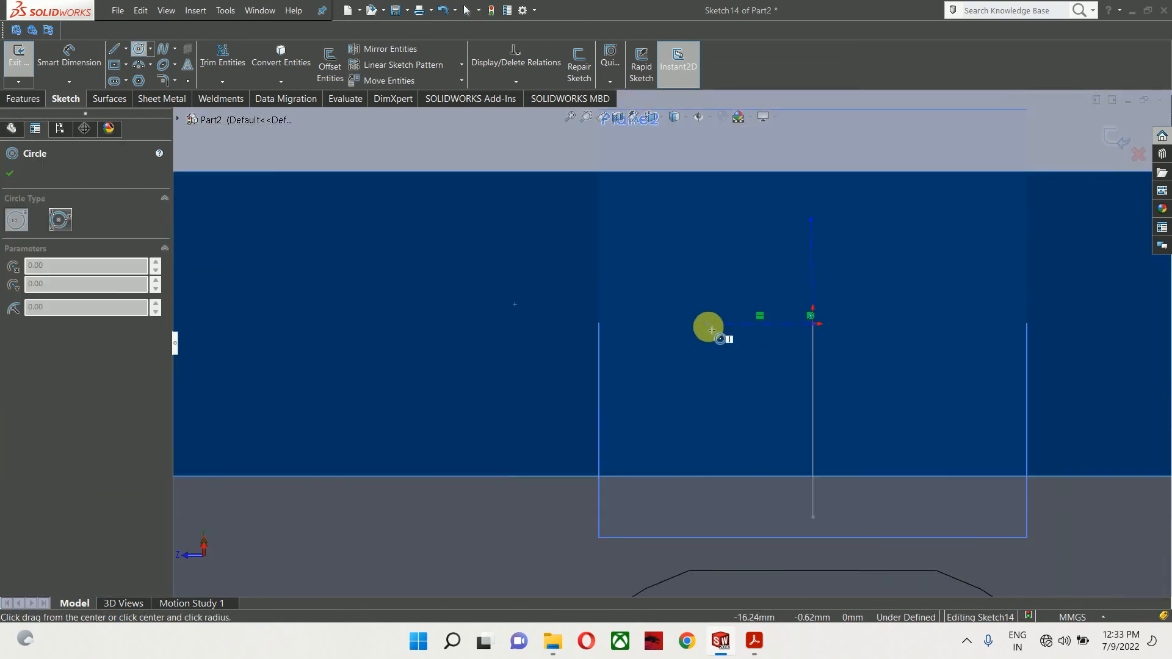
left_click(707, 324)
left_click(712, 296)
key("Escape")
left_click_drag(842, 268, 717, 308)
left_click(361, 51)
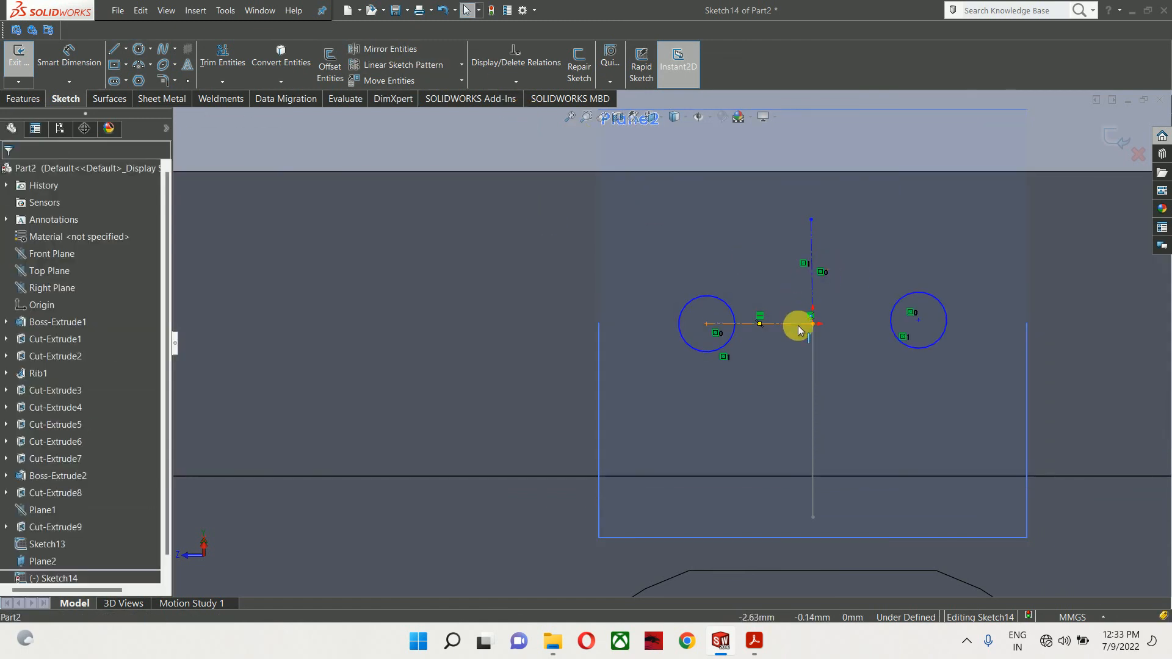
Make the centerlines' shared endpoint coincident with the arc's outer endpoint, and add a Vertical relation to the upright centerline
left_click_drag(816, 324, 808, 301)
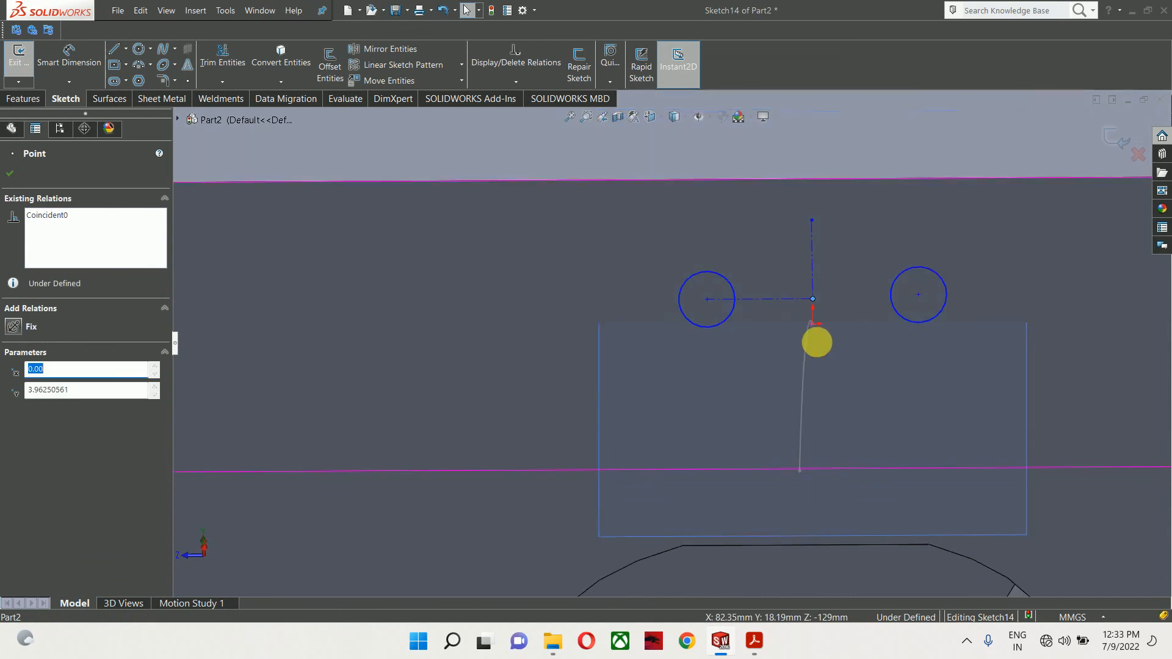
middle_click_drag(817, 341, 780, 371)
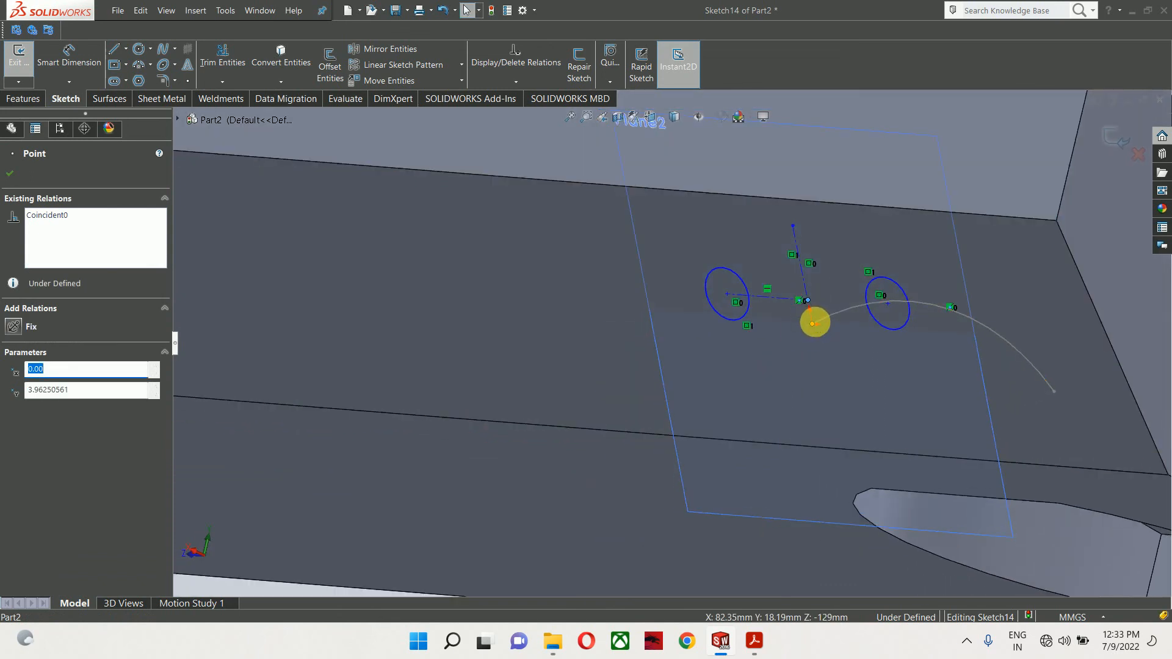
left_click(812, 325, "ctrl")
left_click(874, 277)
scroll(844, 334, "up", 3)
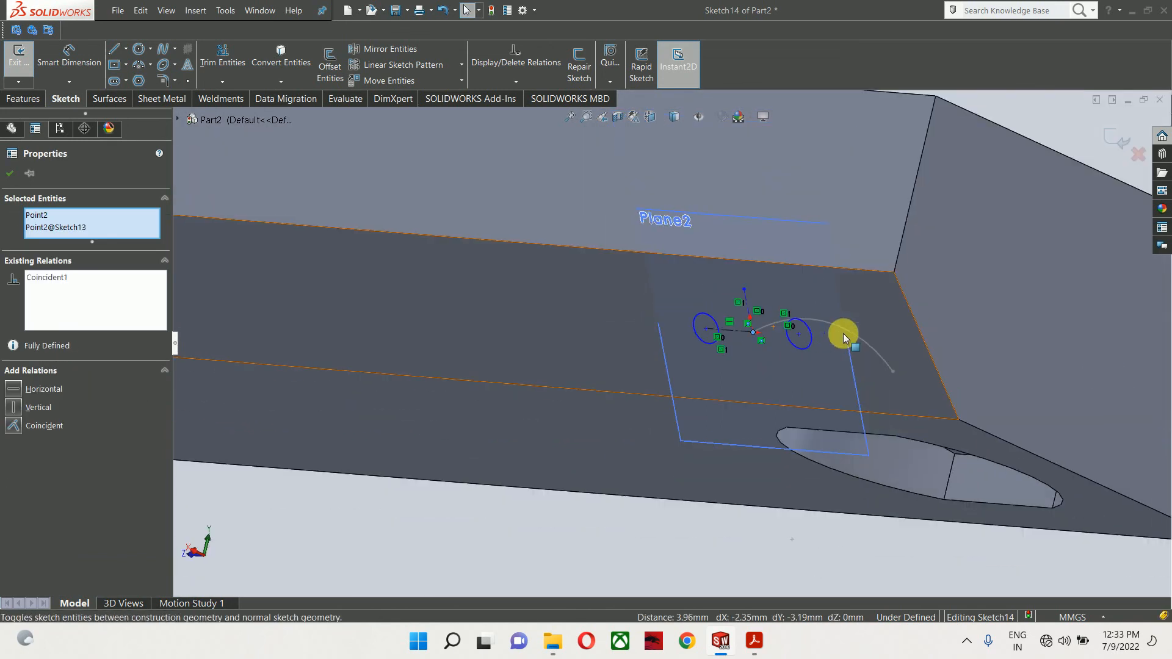
key("Escape")
left_click(745, 294)
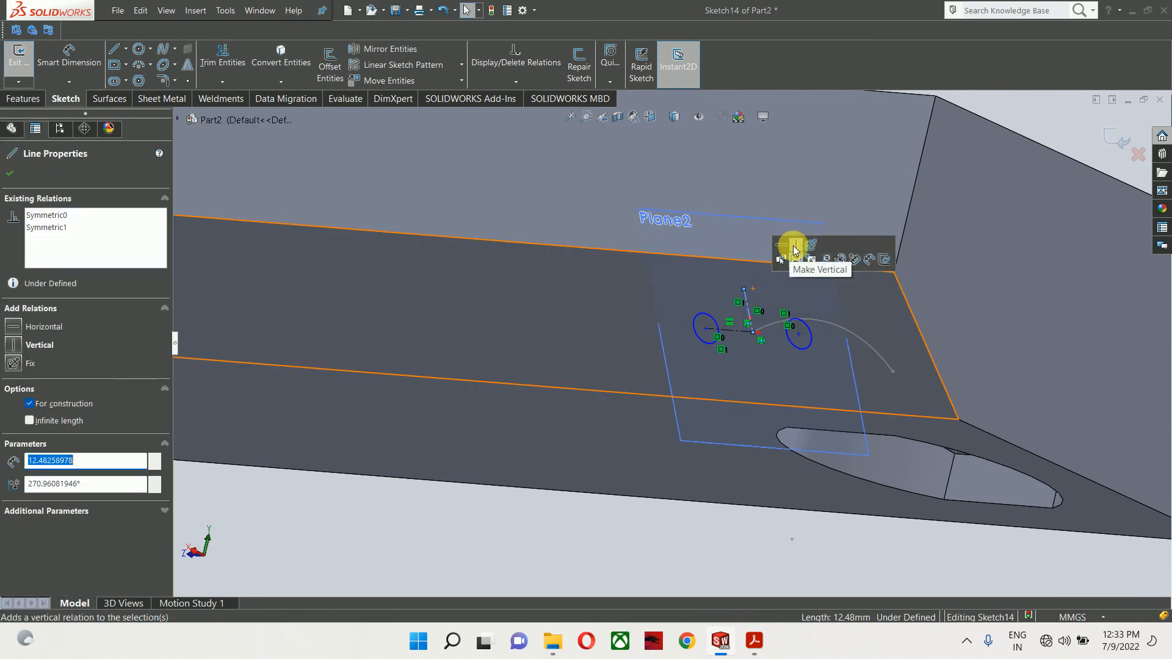
key("Escape")
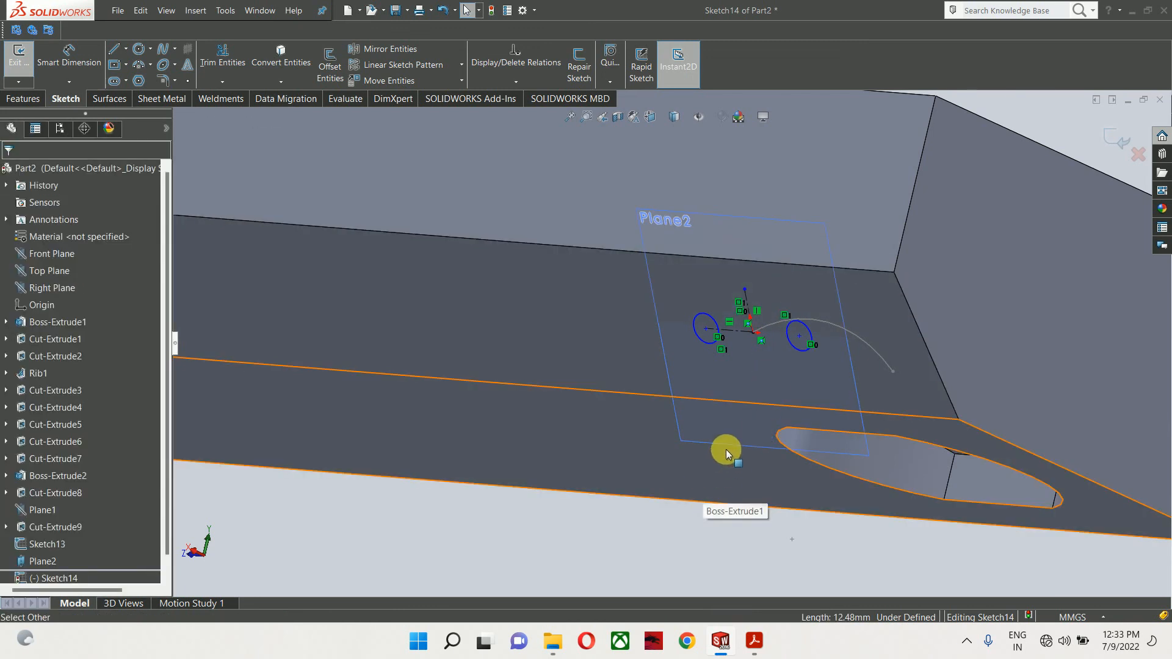
Dimension one of the two circles on the perpendicular plane to a diameter of 15 mm
key("ctrl+8")
scroll(855, 275, "down", 5)
right_click_drag(775, 406, 740, 282)
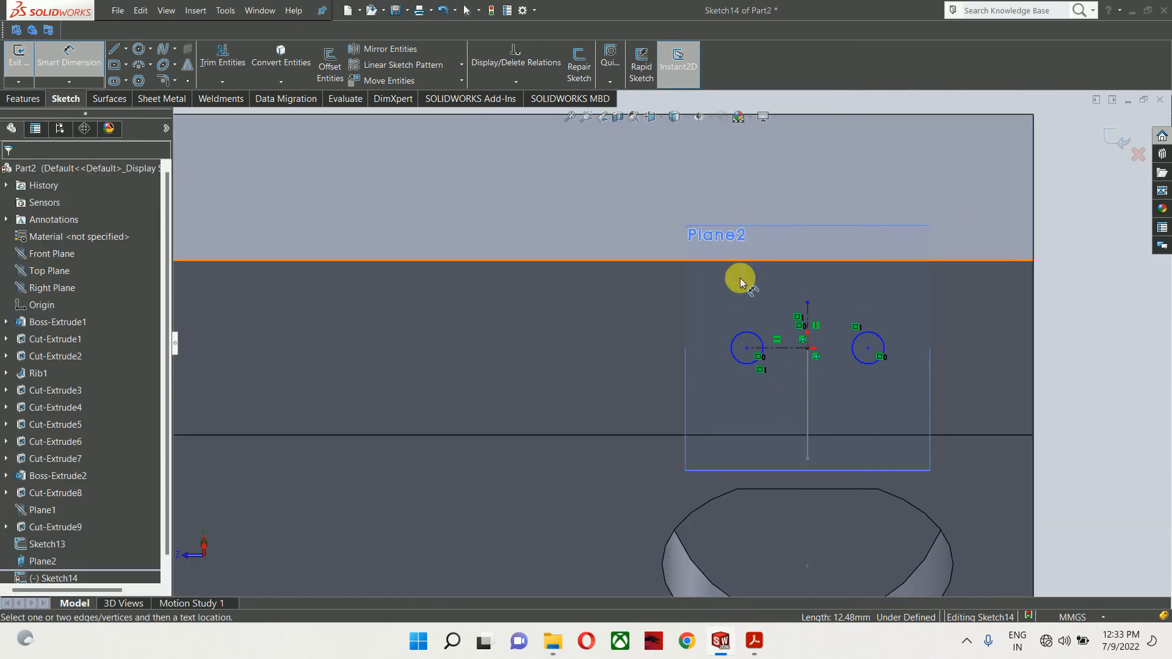
left_click(745, 339)
scroll(596, 202, "up", 2)
left_click(570, 172)
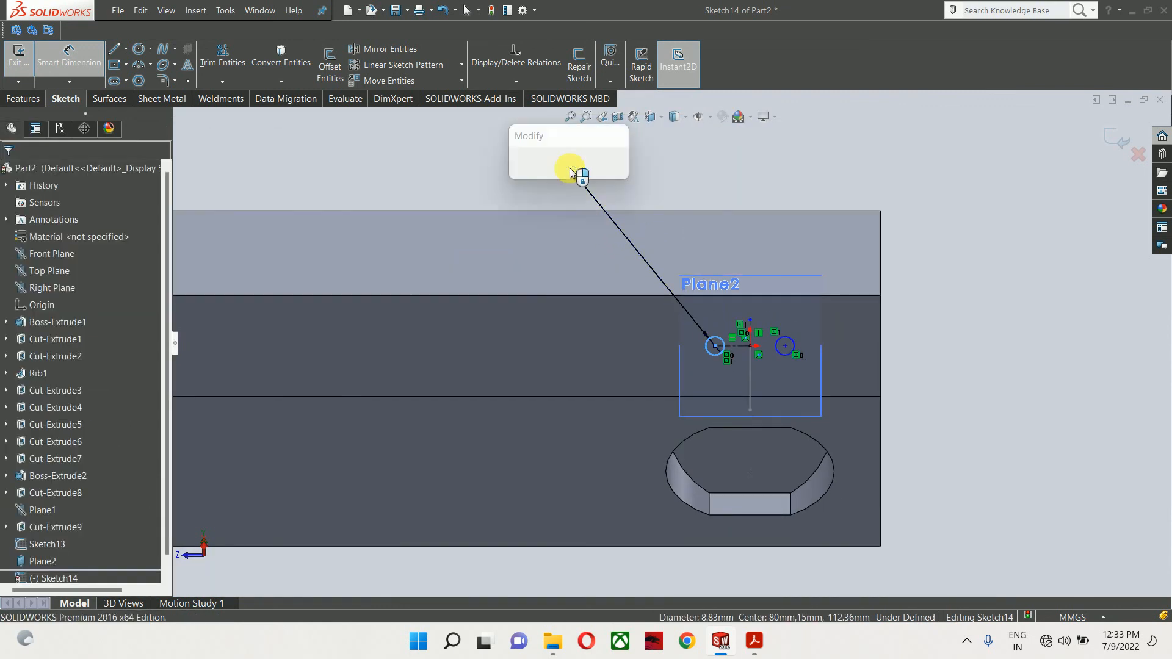
left_click(754, 641)
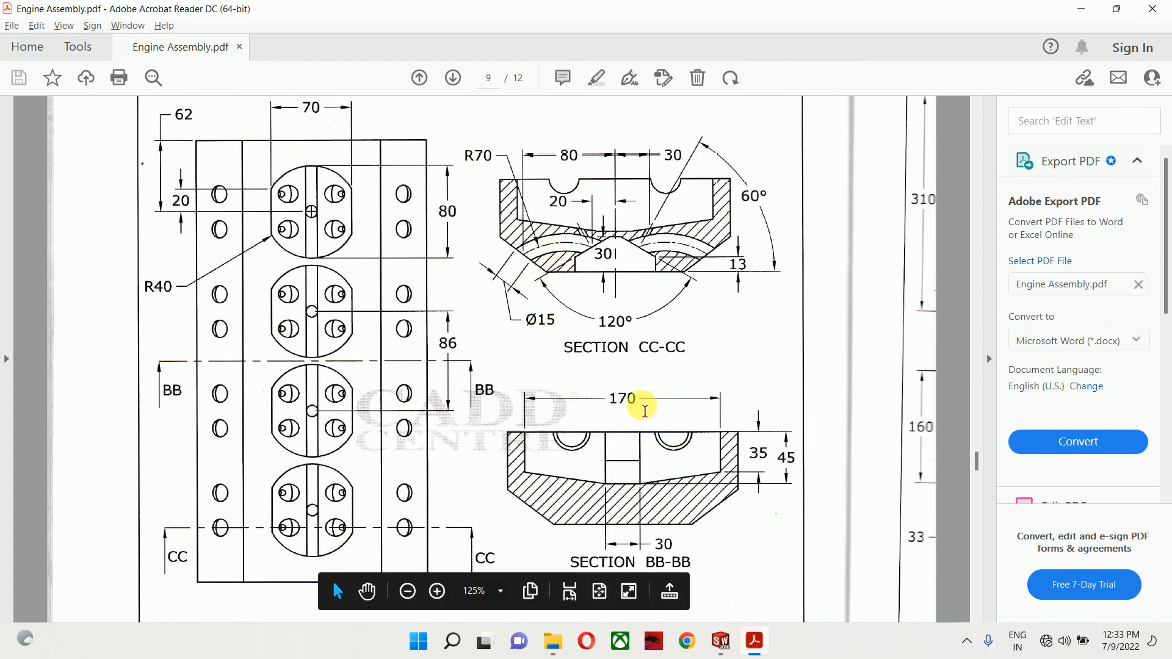
left_click(1081, 8)
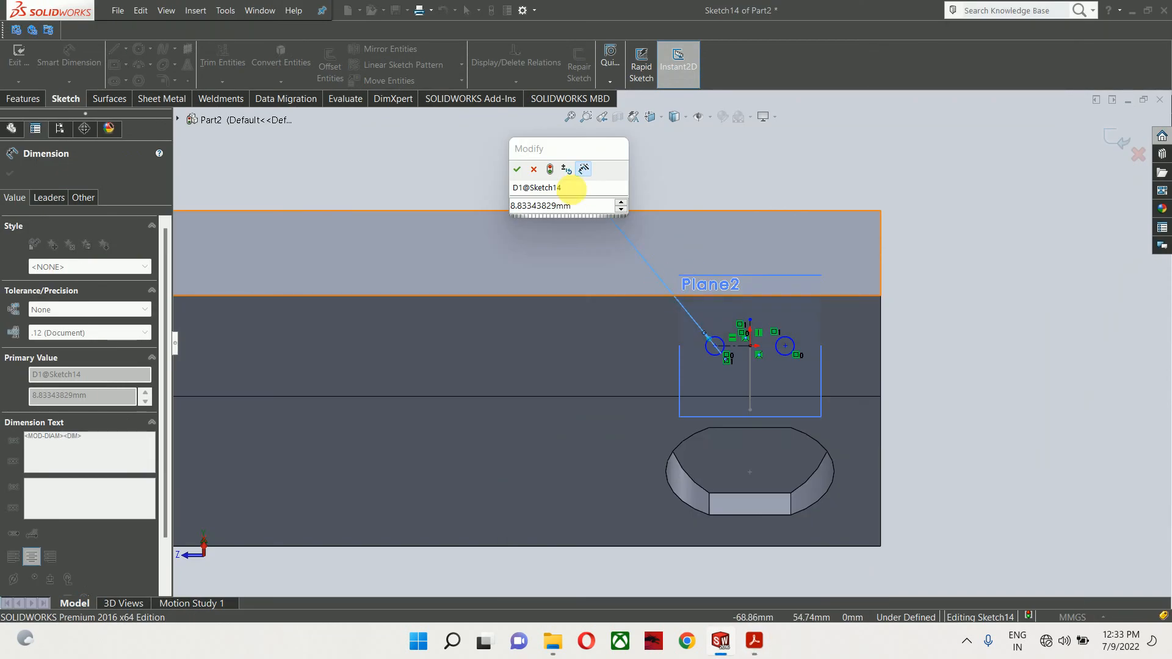
left_click(558, 207)
type("15")
key("Return")
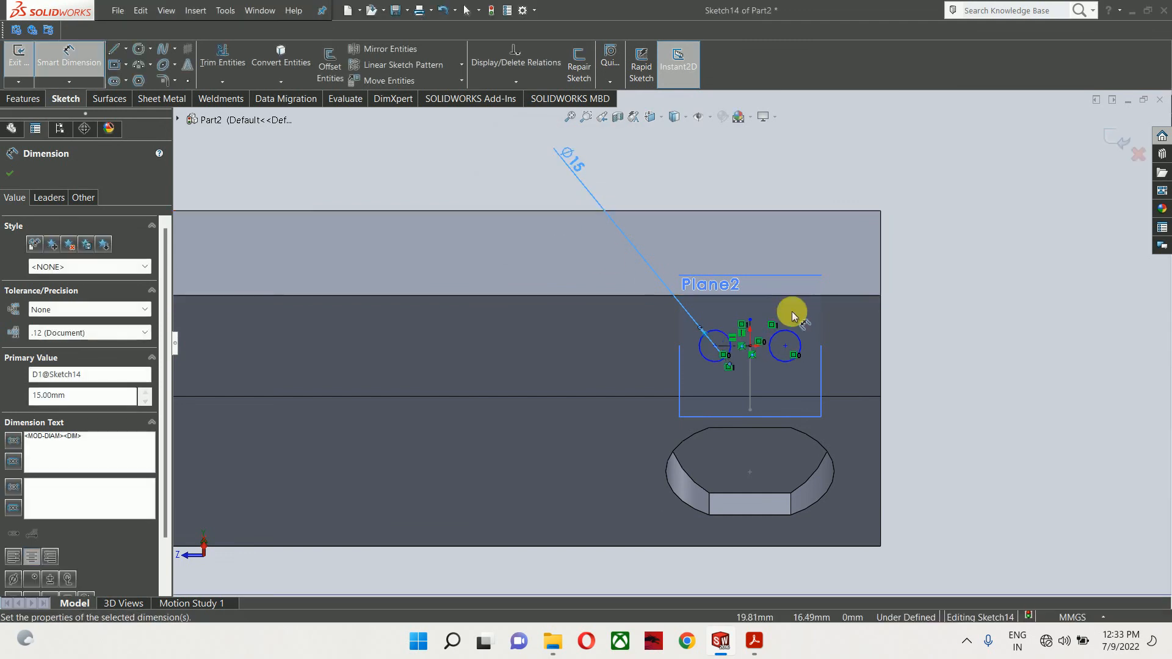
Add a linear dimension between the centres of the two circles, placed above the part
left_click(716, 347)
left_click(786, 345)
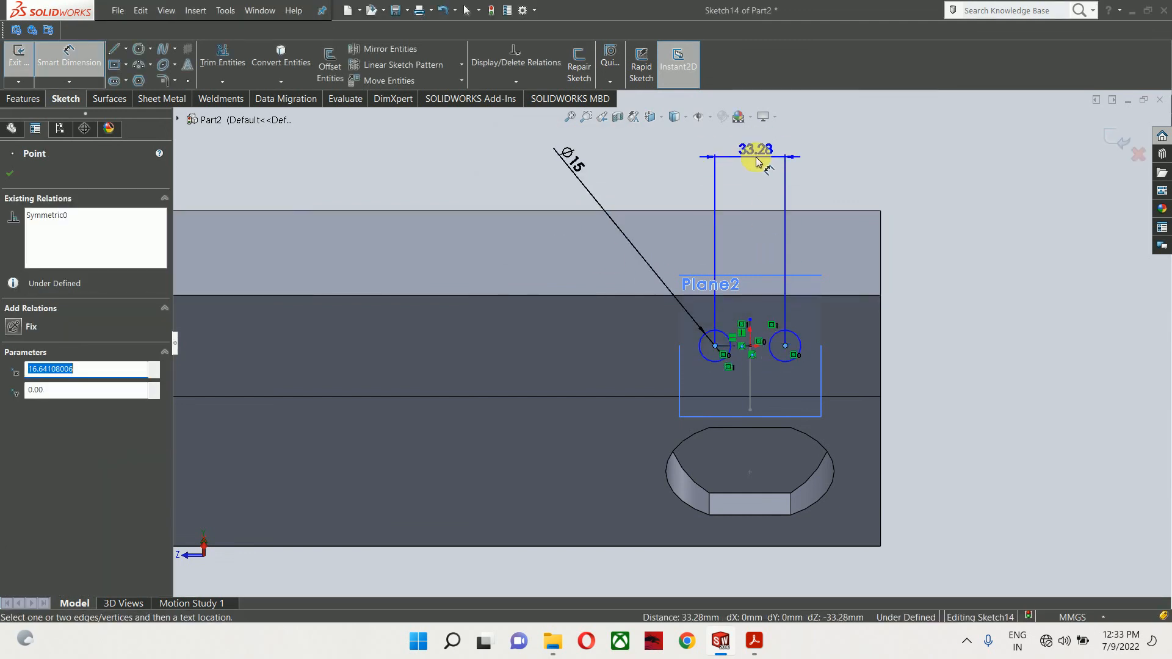
left_click(736, 175)
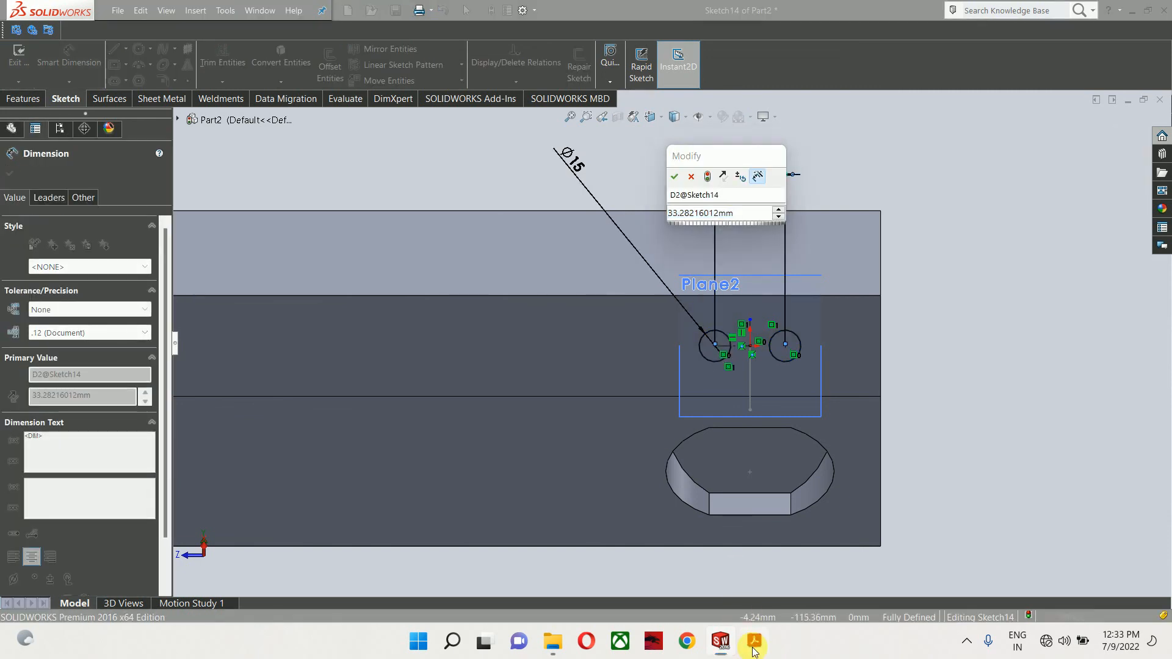
Switch to the Engine Assembly PDF and examine pages 9 and 8 for the spacing between the paired holes
left_click(755, 648)
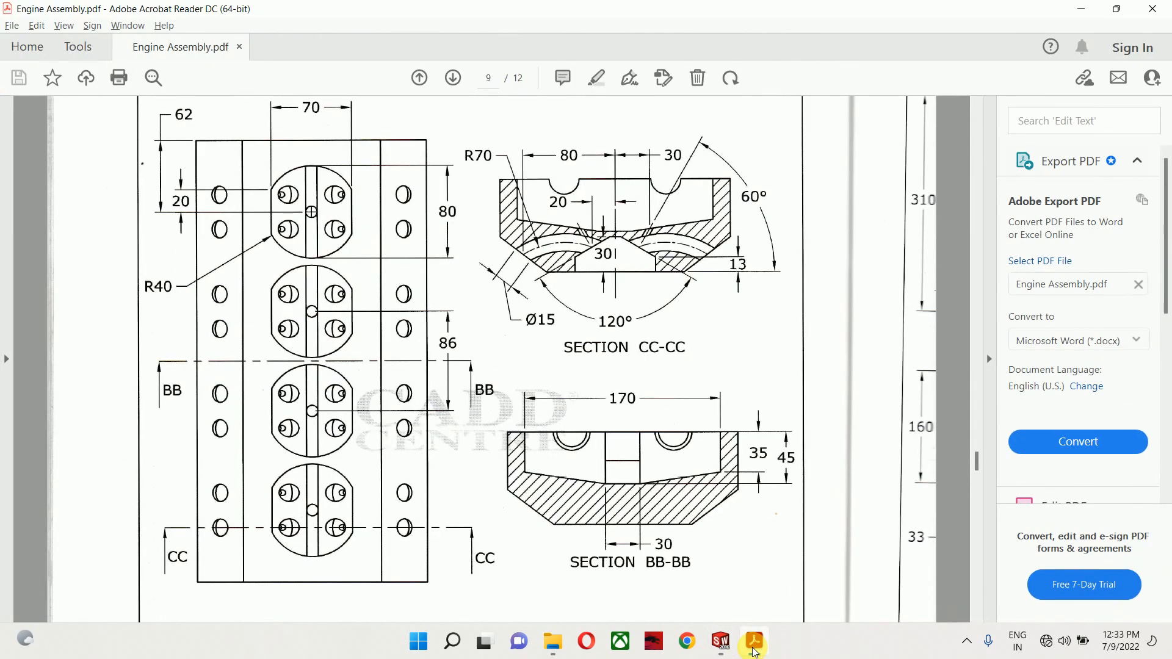
left_click(755, 650)
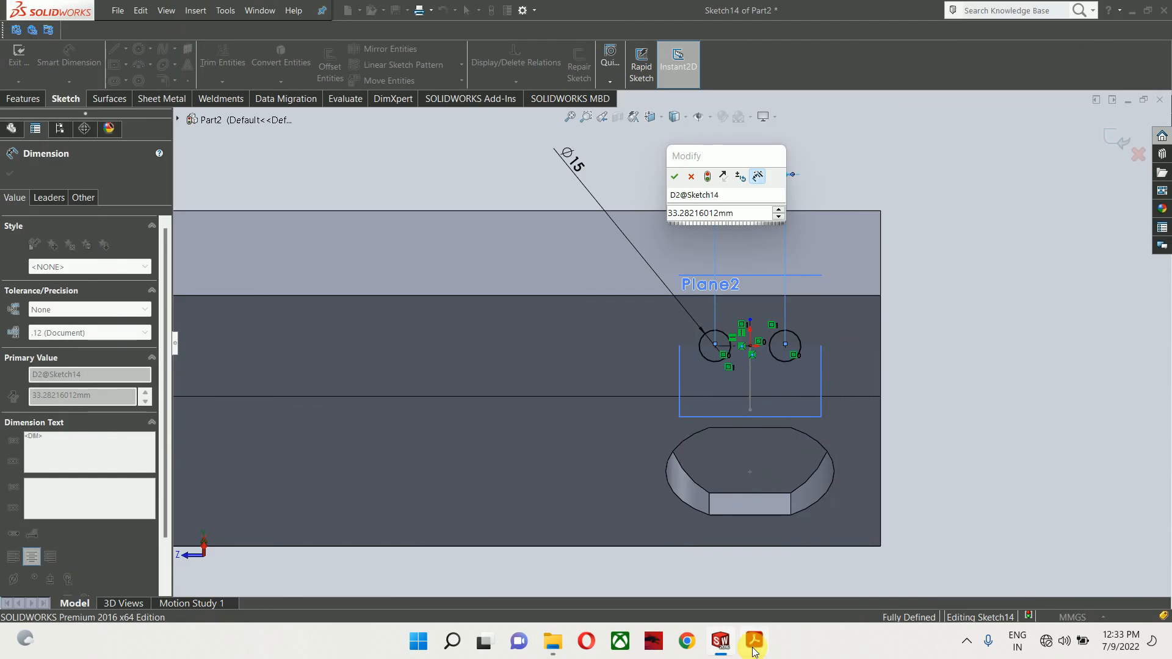
left_click(755, 649)
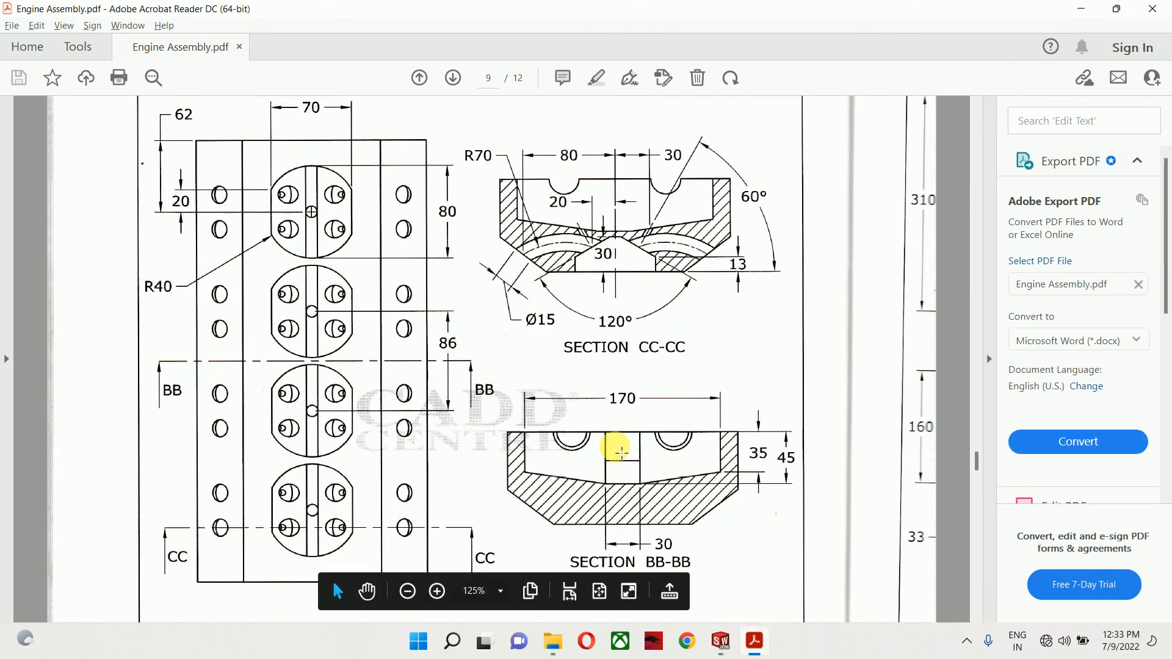
scroll(620, 452, "up", 12)
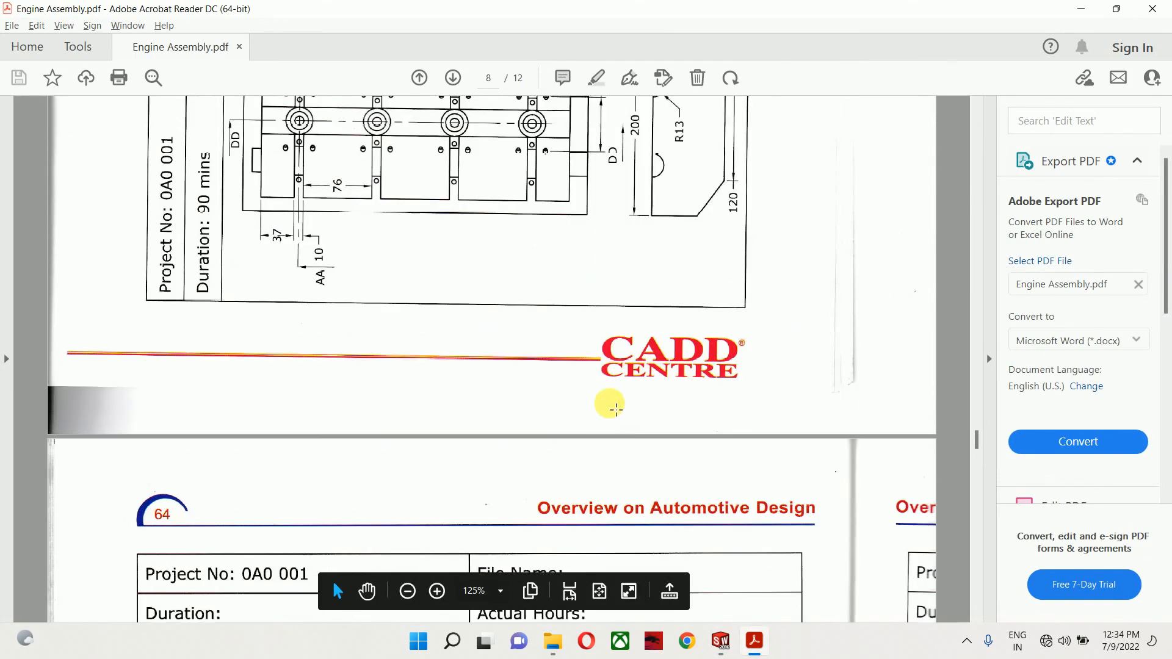
scroll(625, 348, "up", 2)
scroll(470, 244, "up", 2)
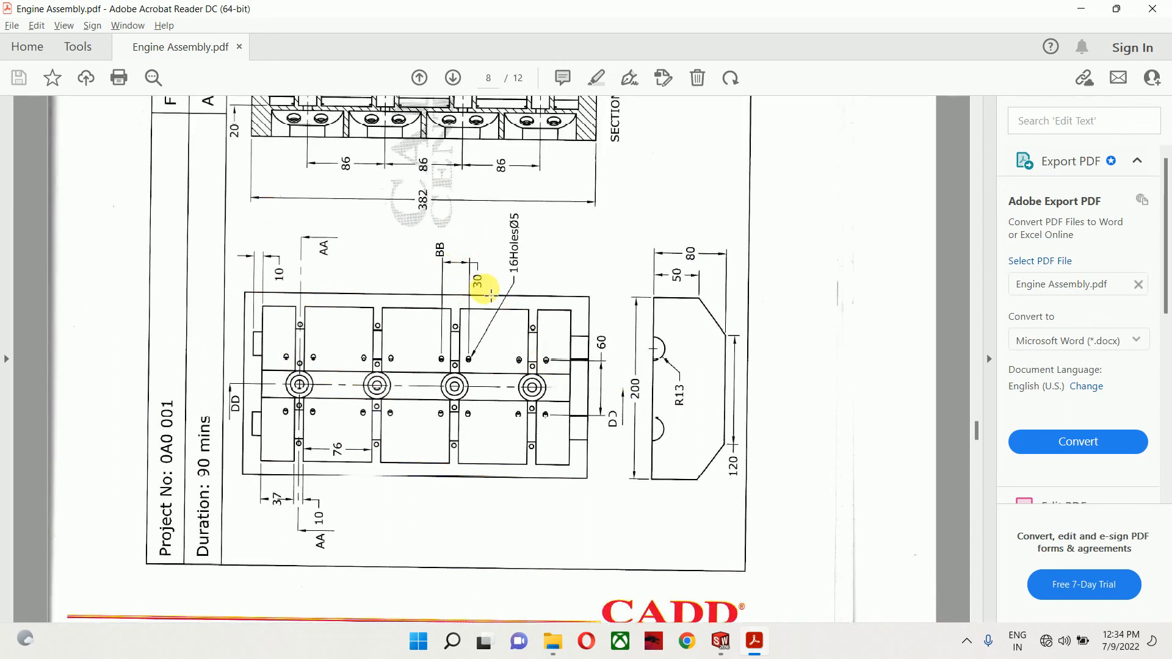
scroll(491, 294, "down", 12)
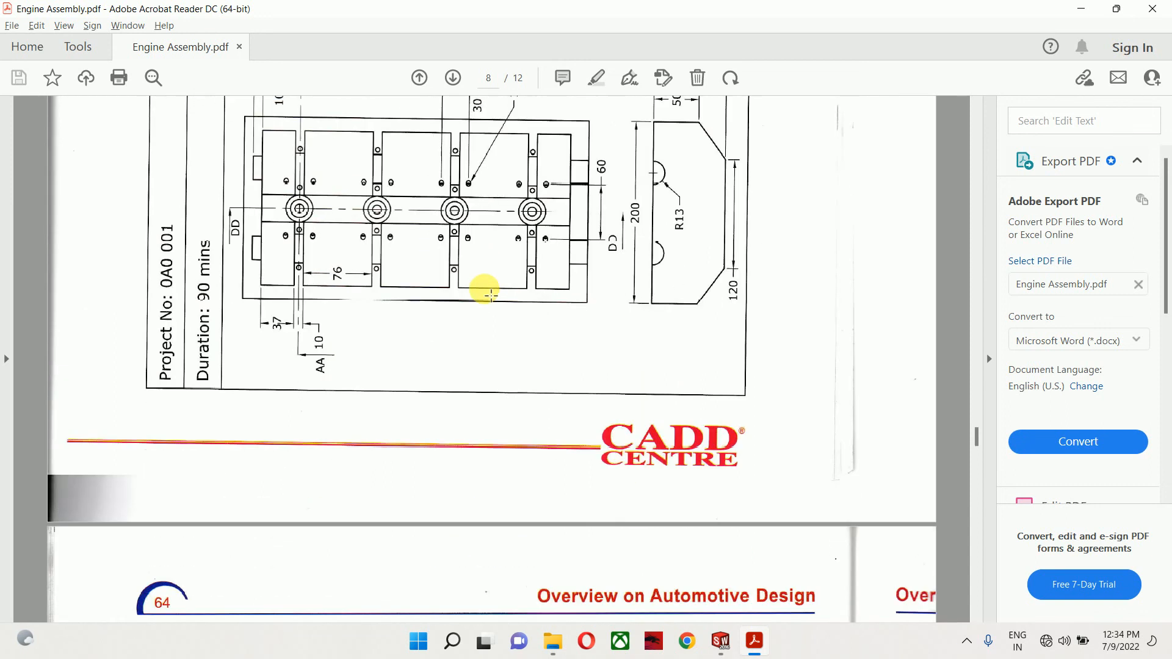
scroll(513, 312, "up", 12)
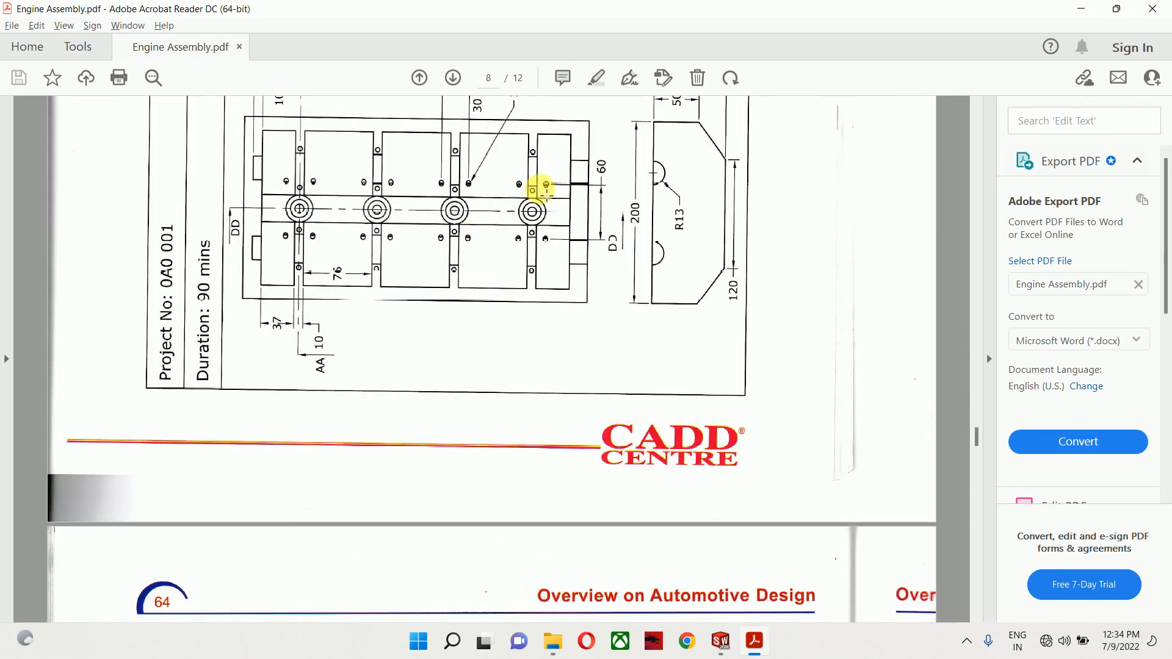
scroll(525, 183, "up", 2)
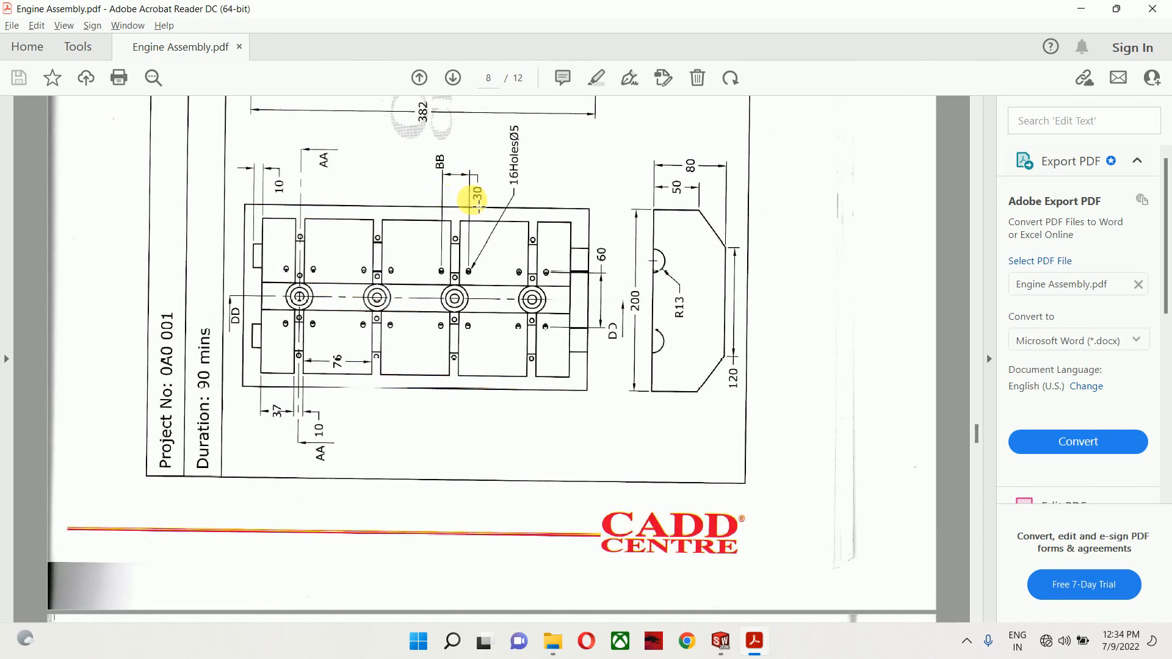
Return to SOLIDWORKS, set the circles' centre-to-centre distance to 30 mm and exit the sketch
key("alt+Tab")
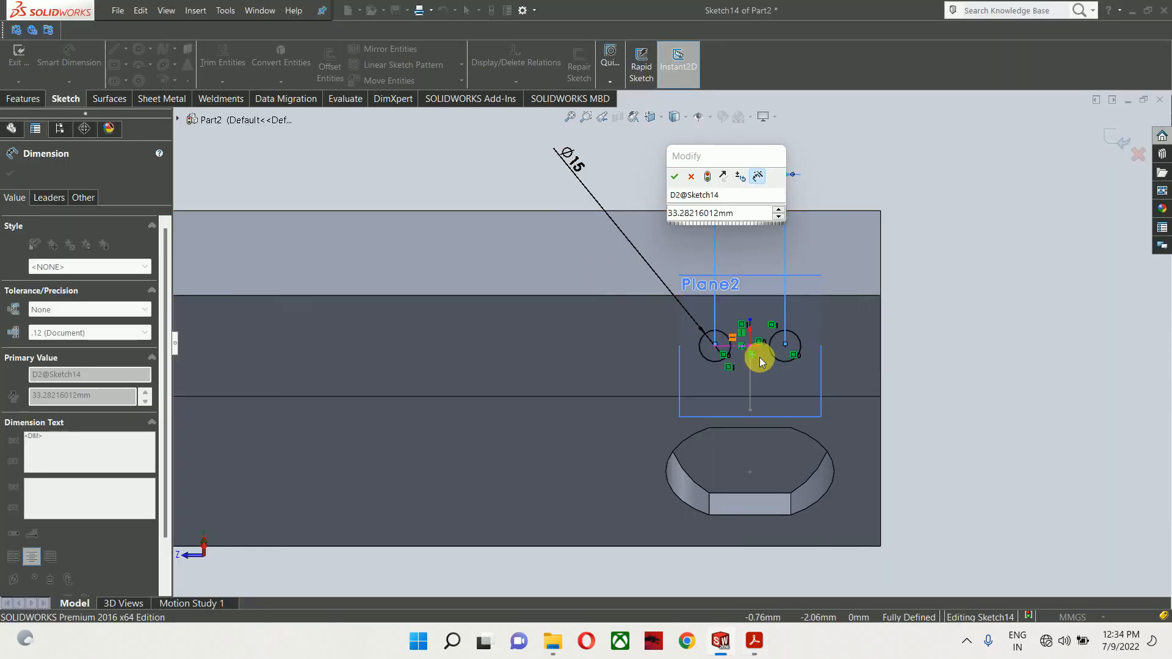
type("30")
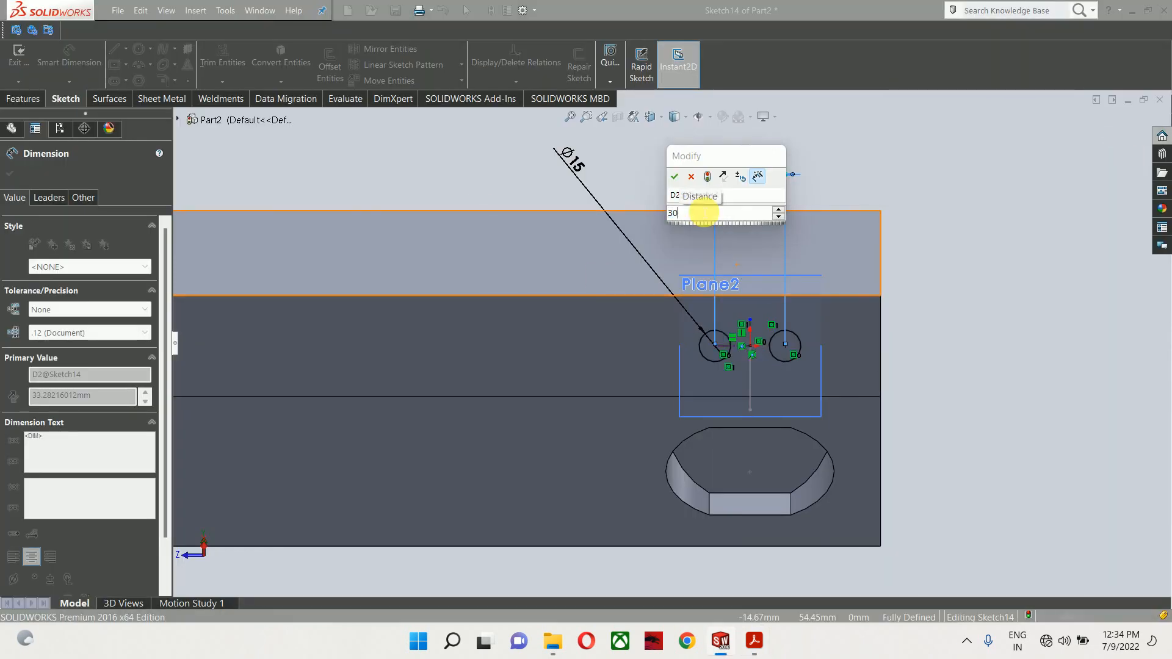
key("Return")
left_click(1007, 226)
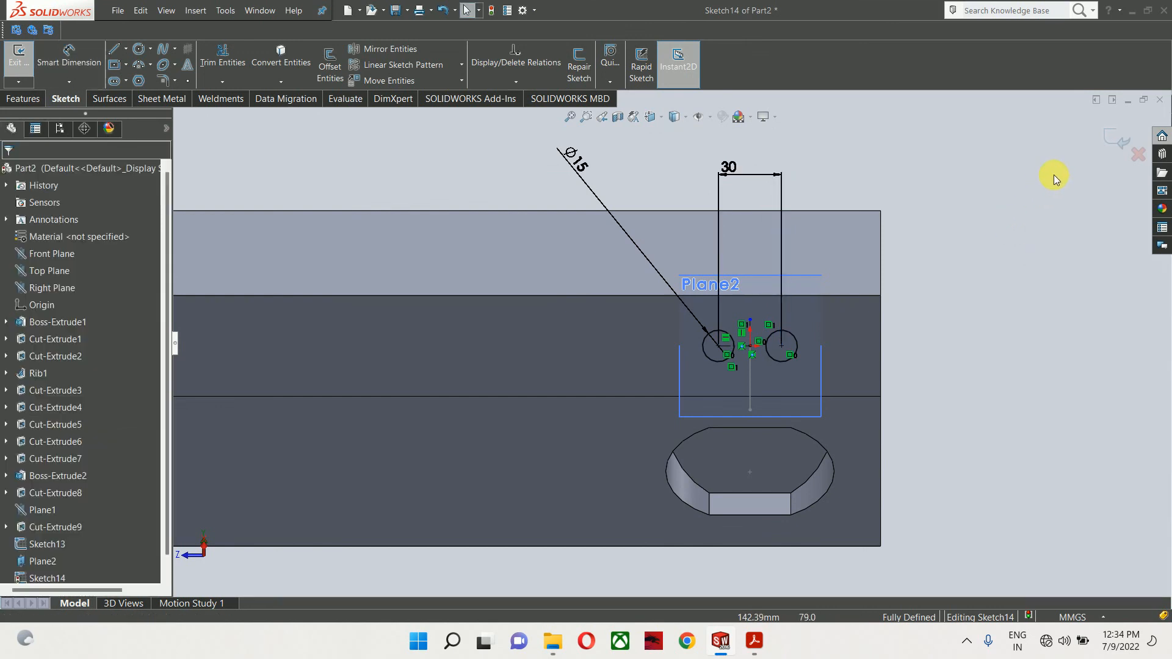
left_click(1116, 137)
Hide Plane2, the reference plane carrying the two circles
middle_click_drag(903, 234, 700, 461)
left_click(701, 459)
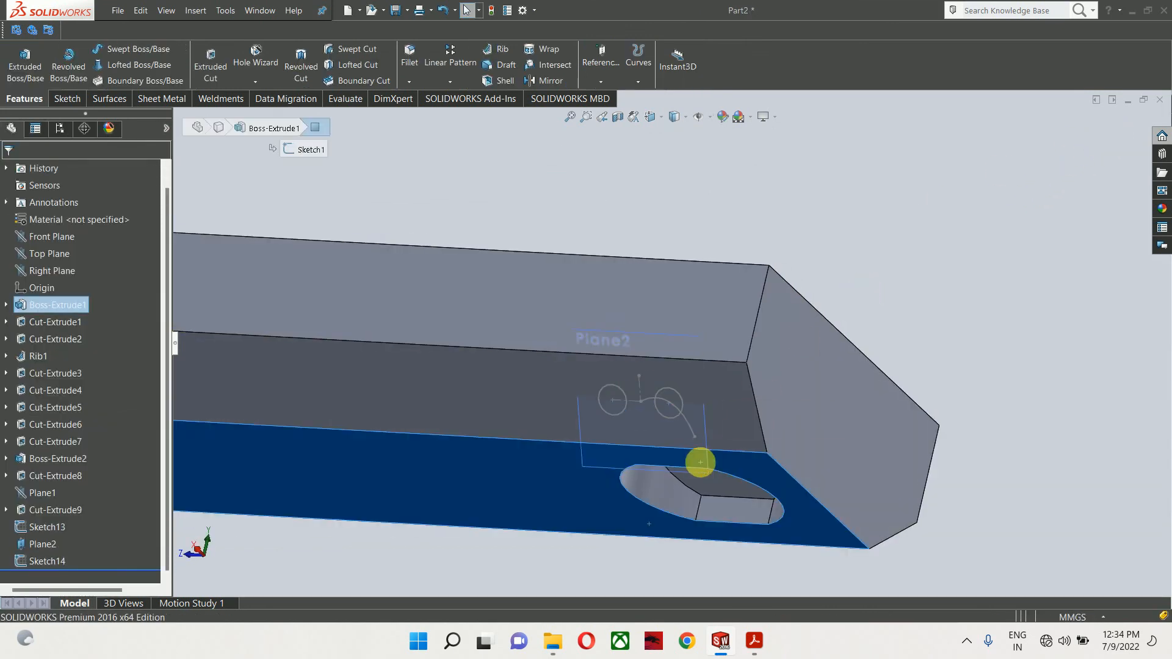
left_click(710, 461)
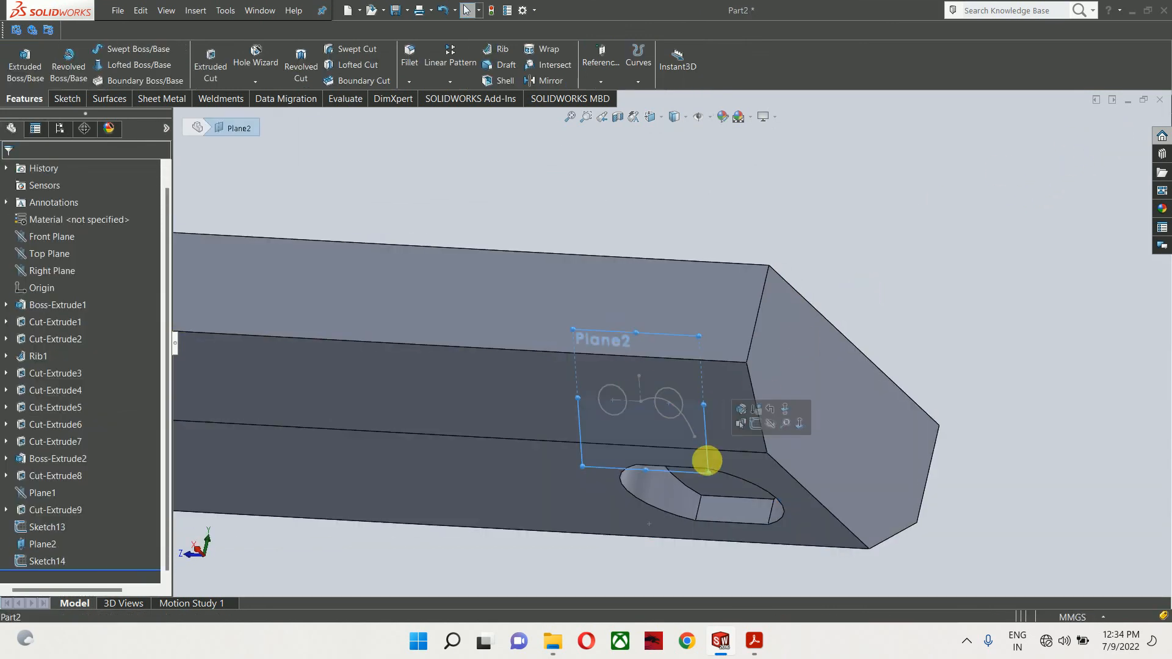
left_click(774, 427)
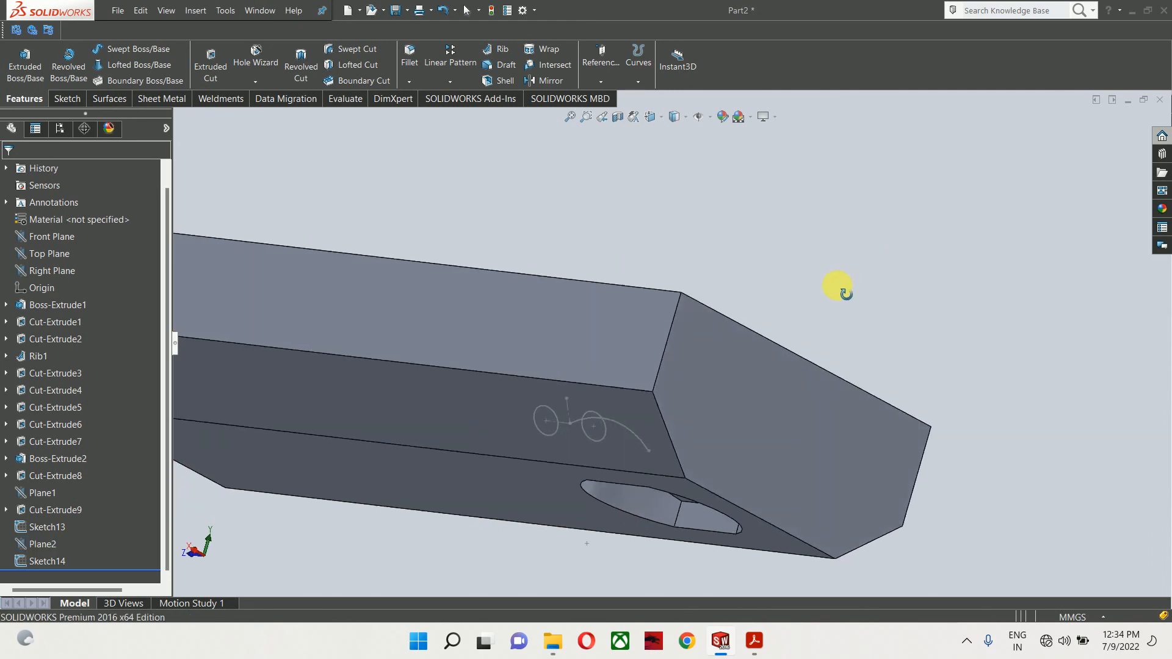
Create a Swept Cut using the two-circle sketch, Sketch14, as profile and the arc sketch, Sketch13, as path
scroll(610, 368, "down", 4)
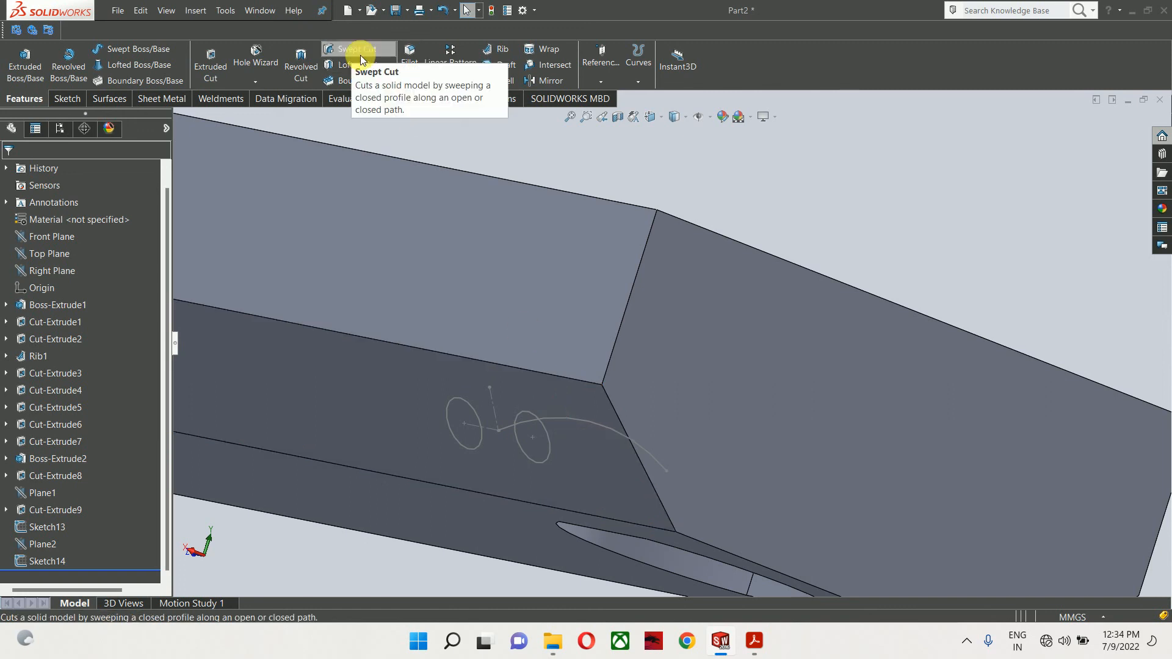
left_click(42, 562)
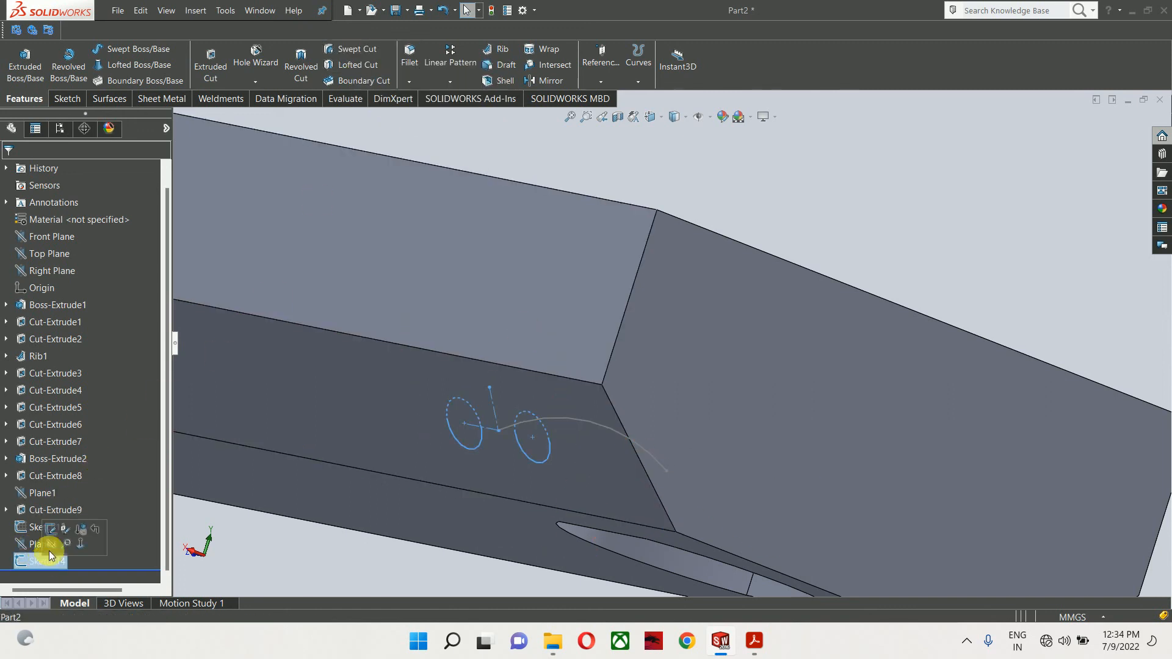
left_click(336, 50)
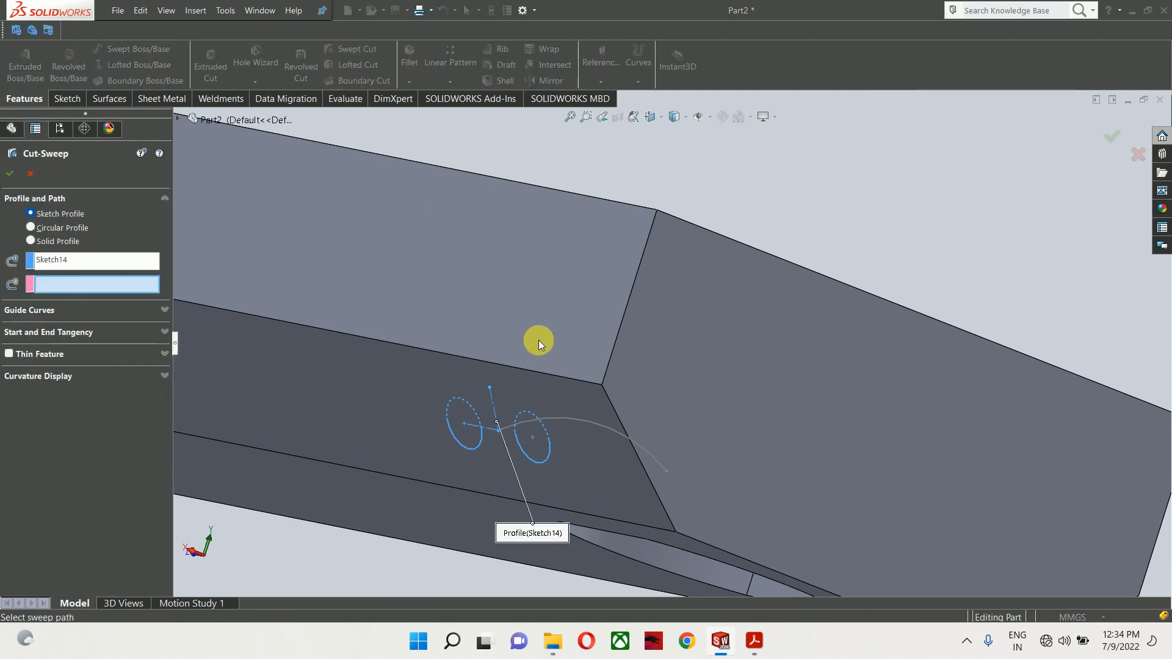
left_click(560, 414)
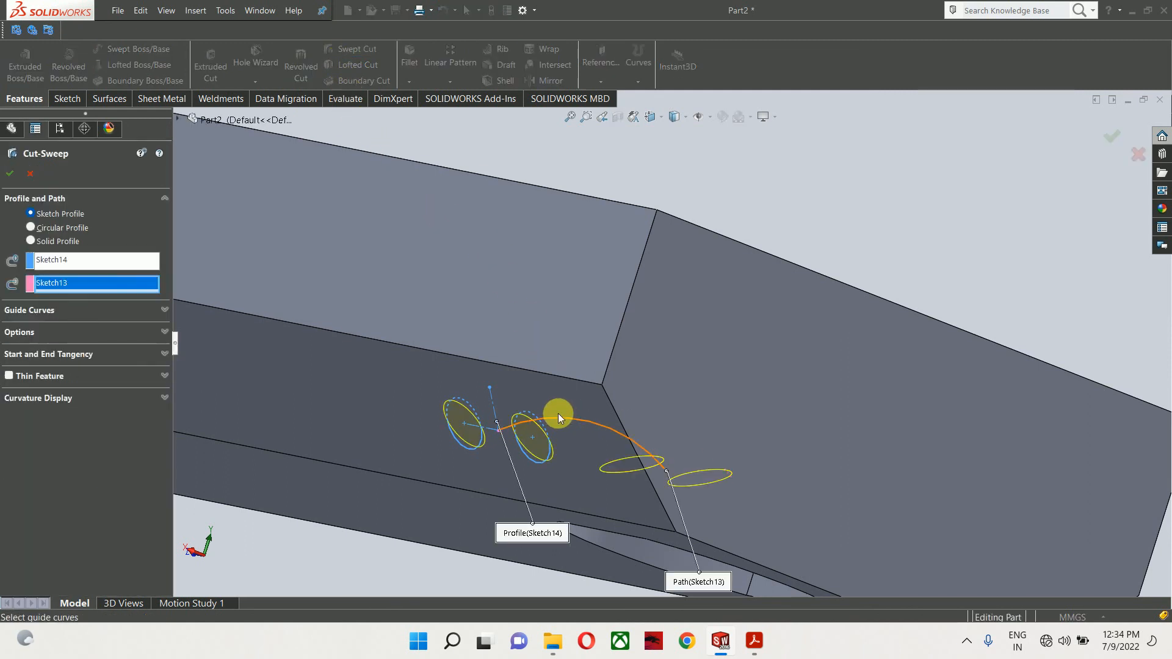
left_click(10, 175)
middle_click_drag(544, 380, 678, 486)
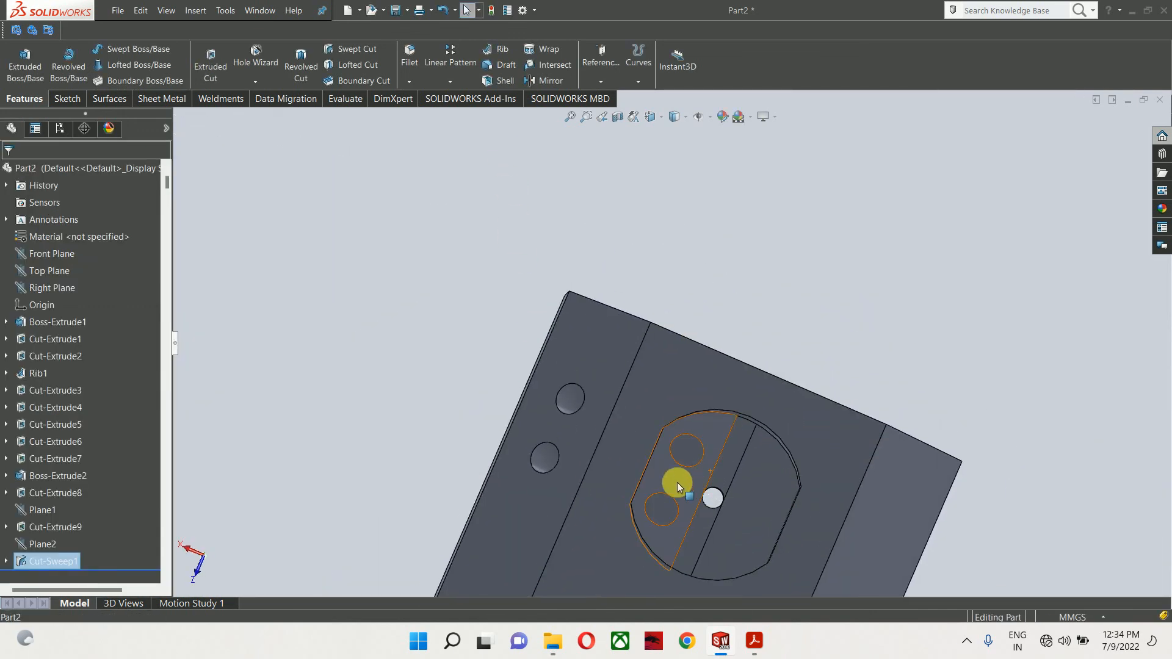
Check the port layout on page 9 of the Engine Assembly PDF, close the file explorer window and return to SOLIDWORKS
left_click(752, 641)
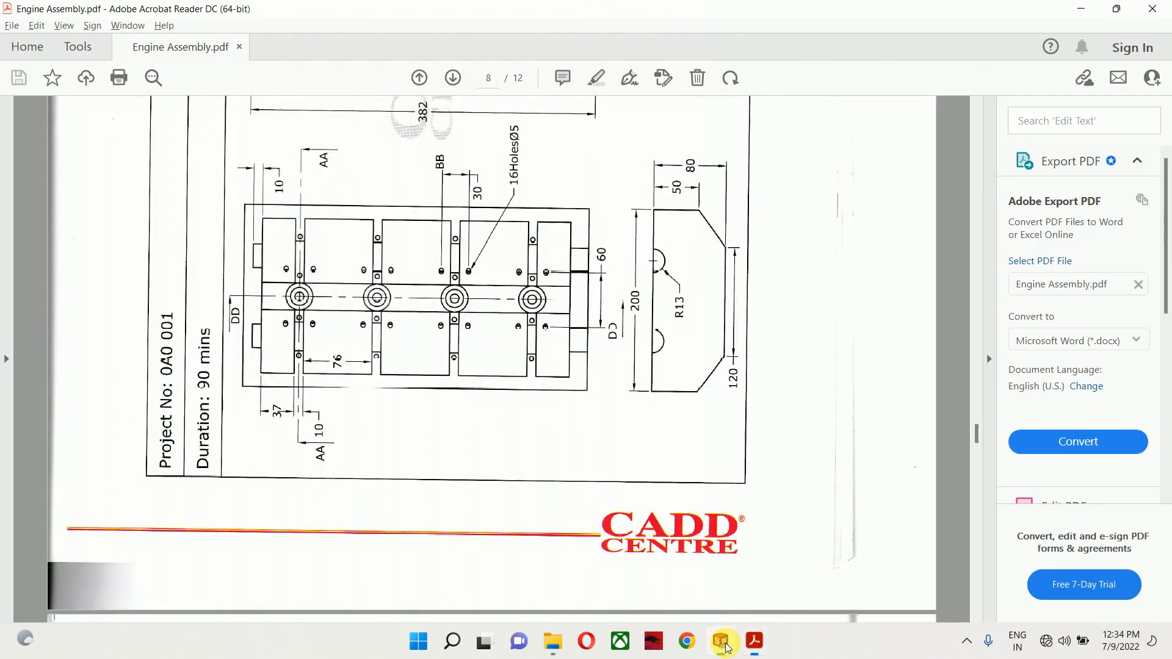
scroll(623, 410, "down", 10)
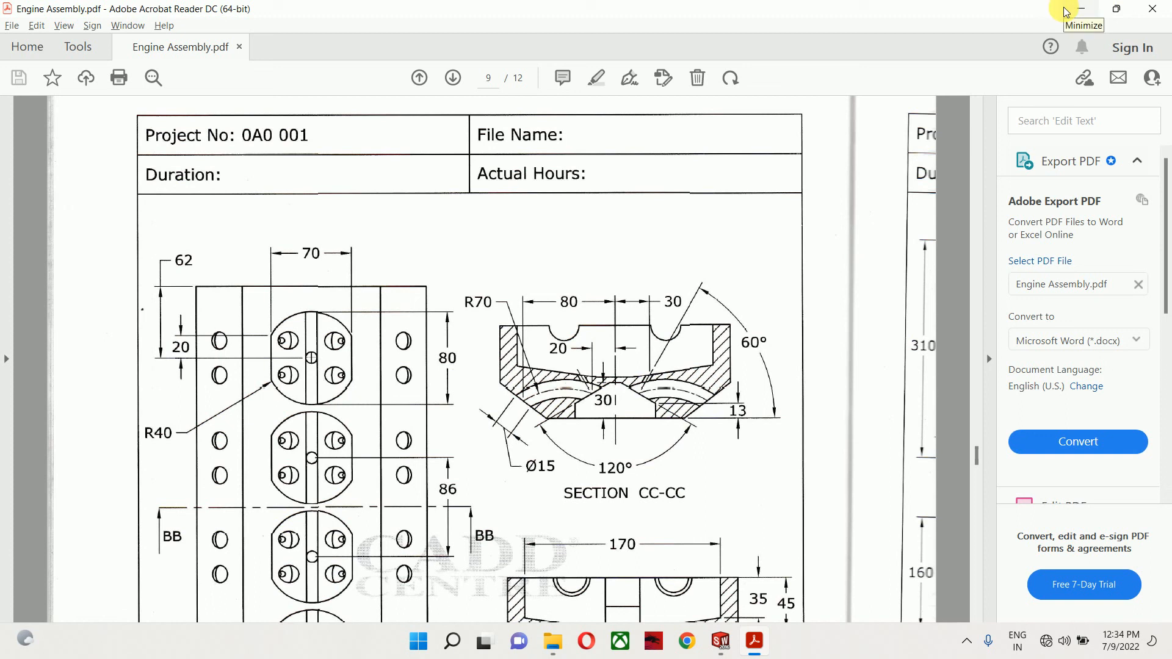
left_click(1089, 7)
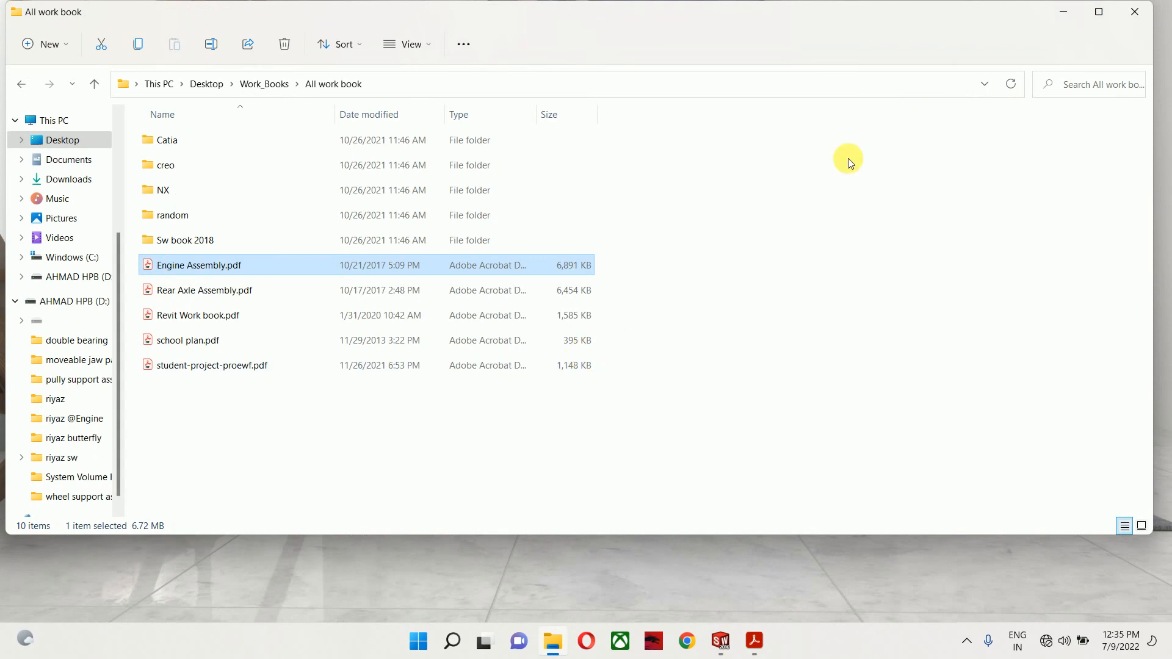
left_click(1138, 9)
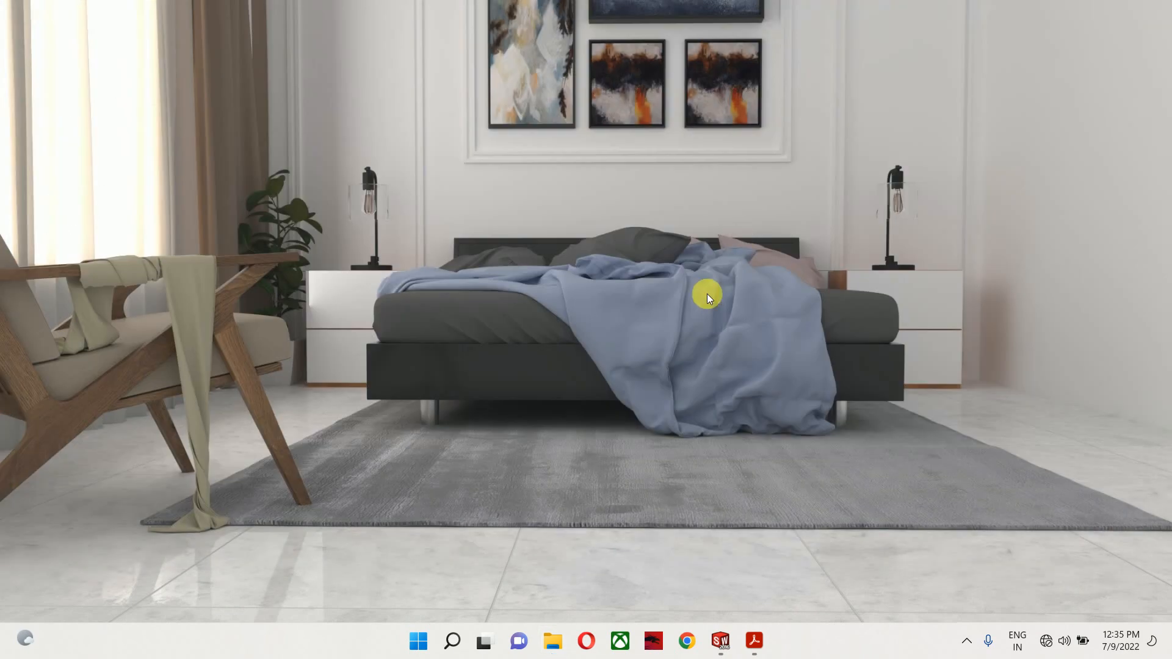
left_click(721, 641)
scroll(687, 374, "down", 3)
scroll(712, 343, "up", 4)
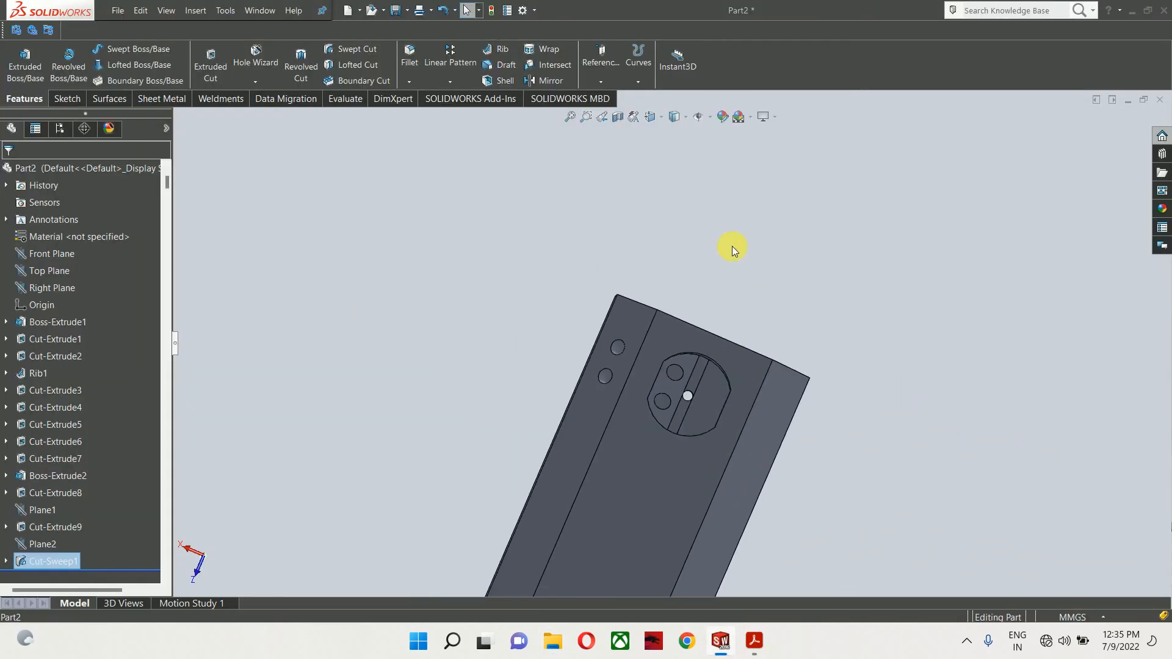
middle_click_drag(731, 247, 578, 401)
scroll(749, 320, "down", 2)
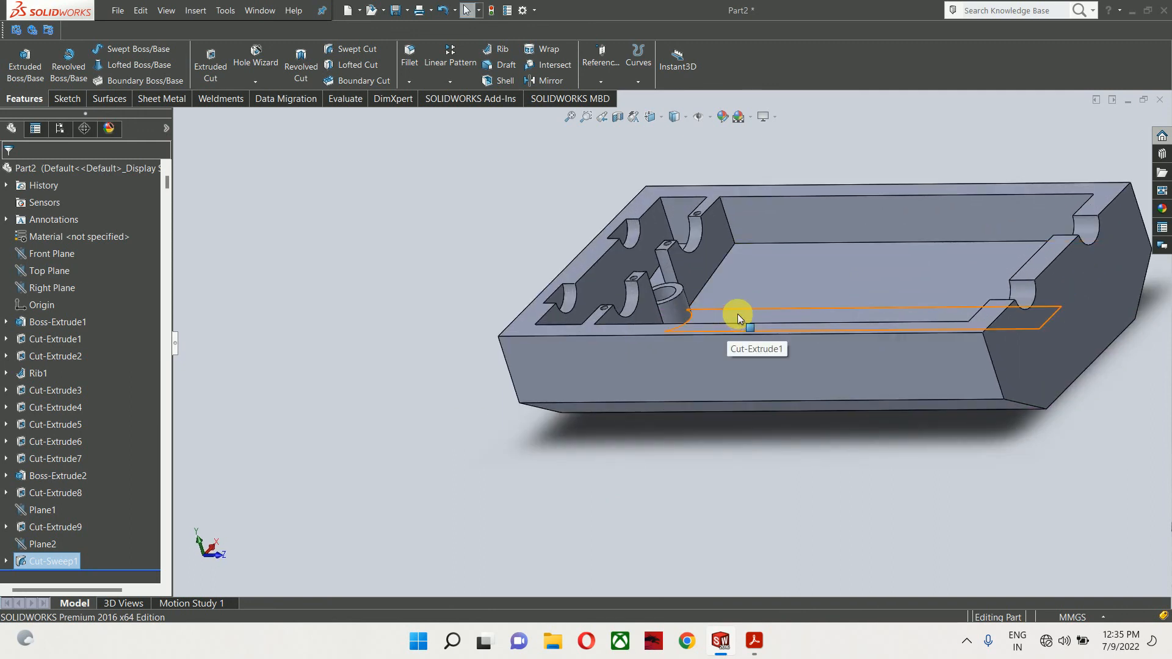
key("F10")
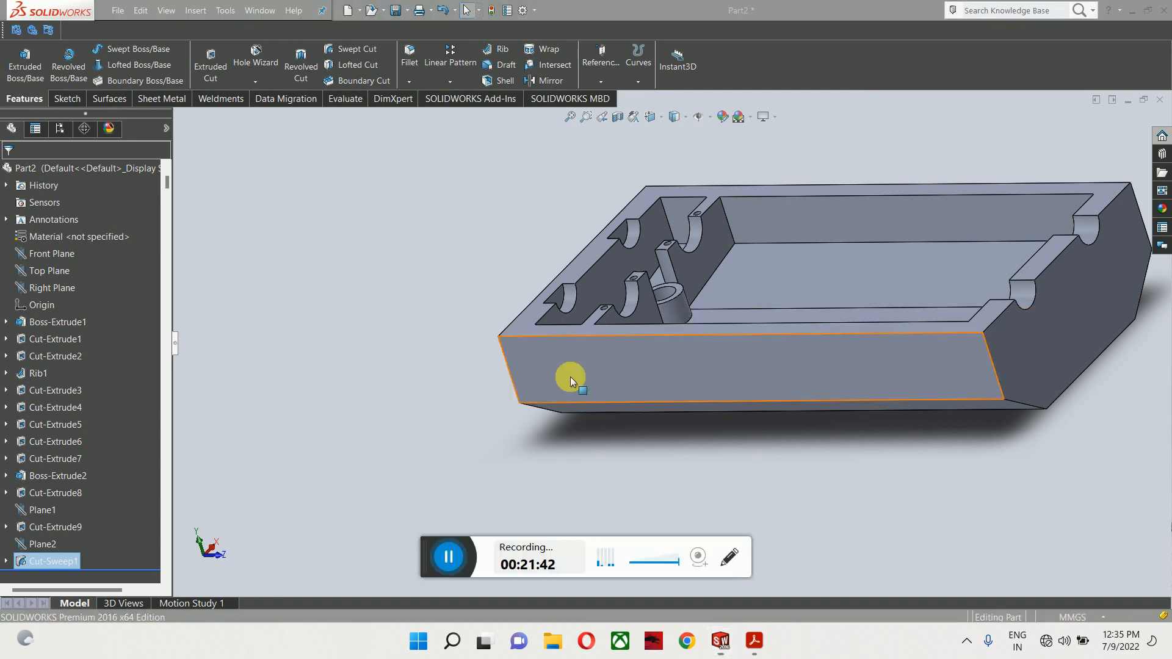